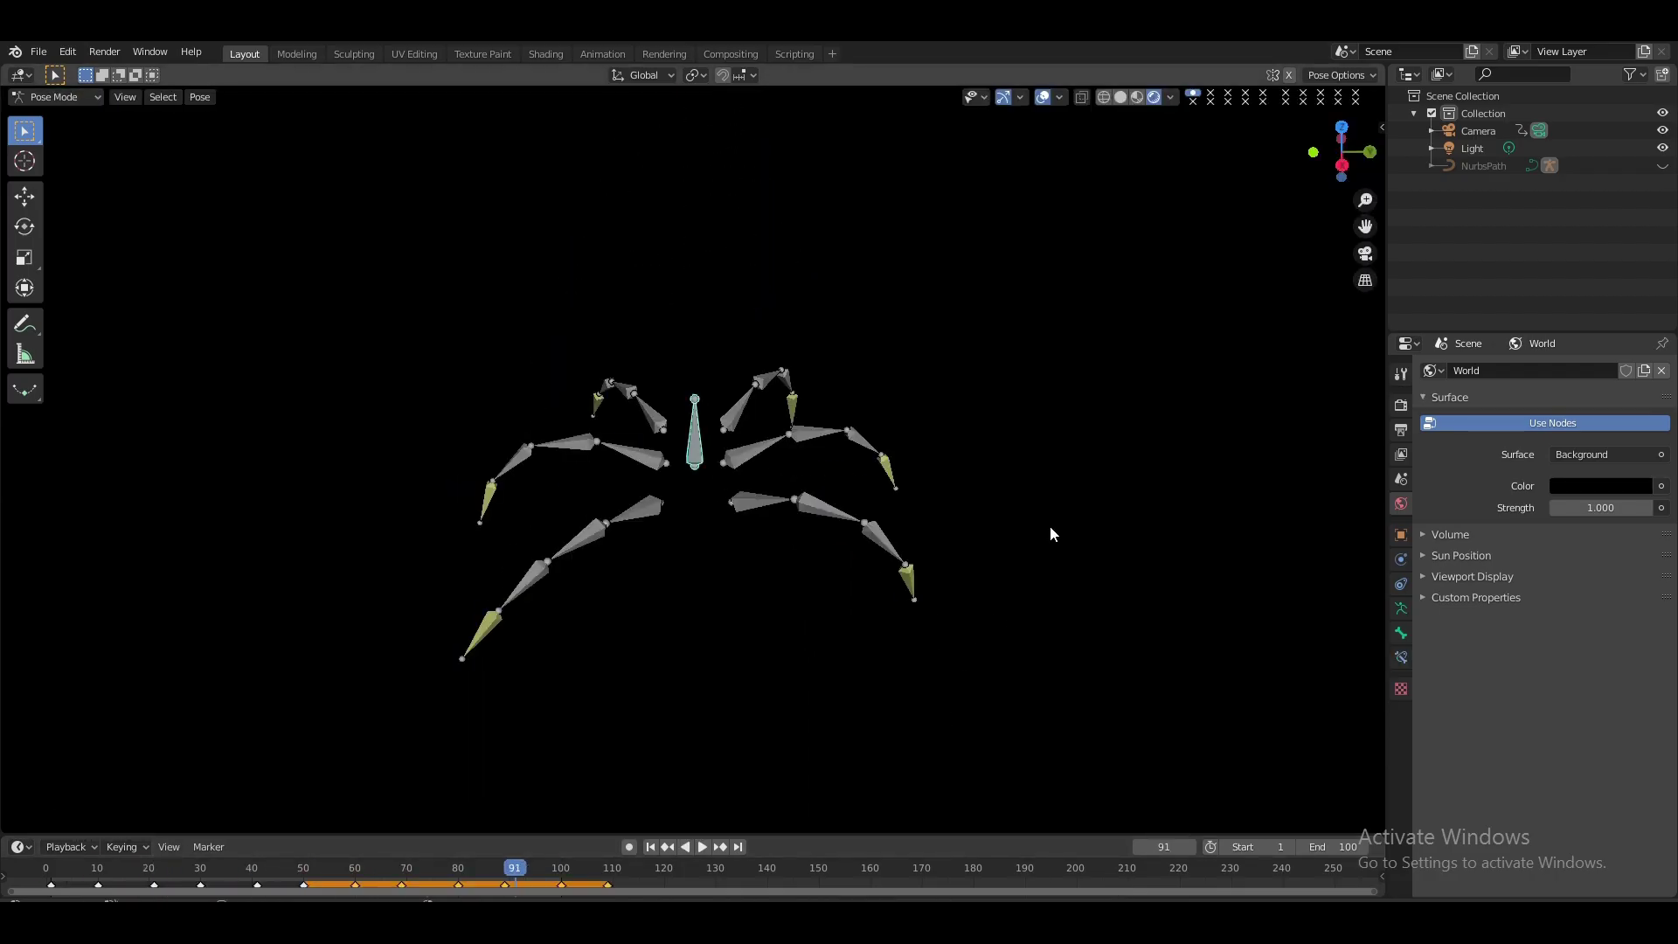
- Move the central body bone of the finished rig to preview how the legs follow
{"action": "key", "text": "g"}
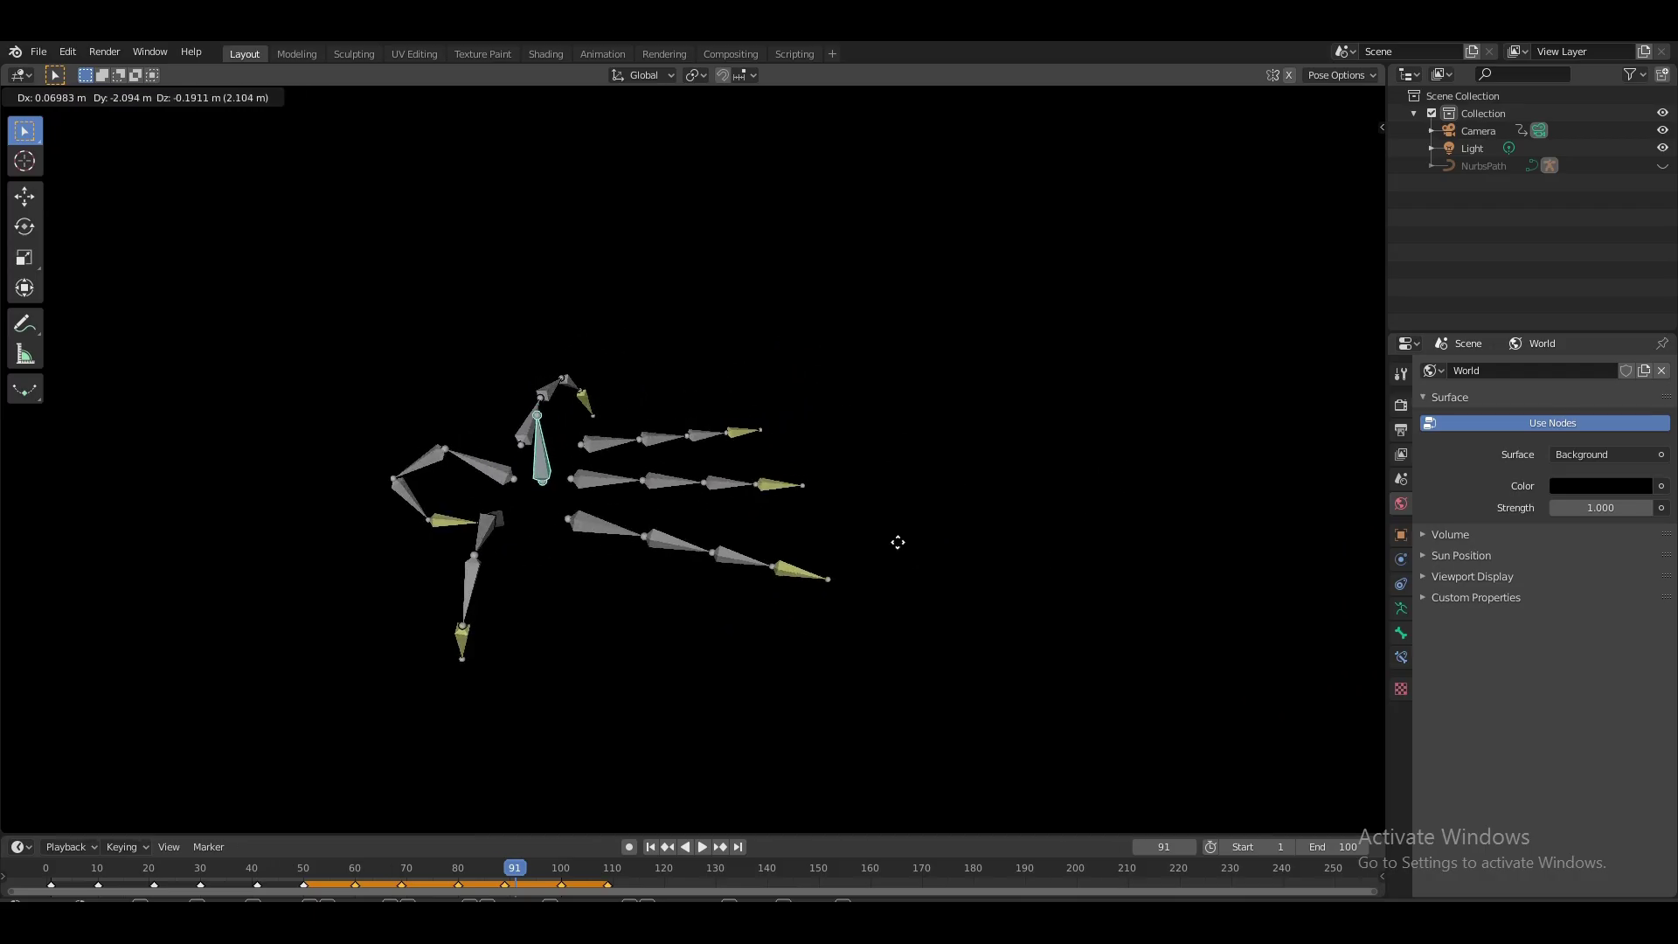
- Add a single-bone armature at the scene origin
{"action": "key", "text": "shift+a"}
{"action": "mouse_move", "coordinate": [618, 482]}
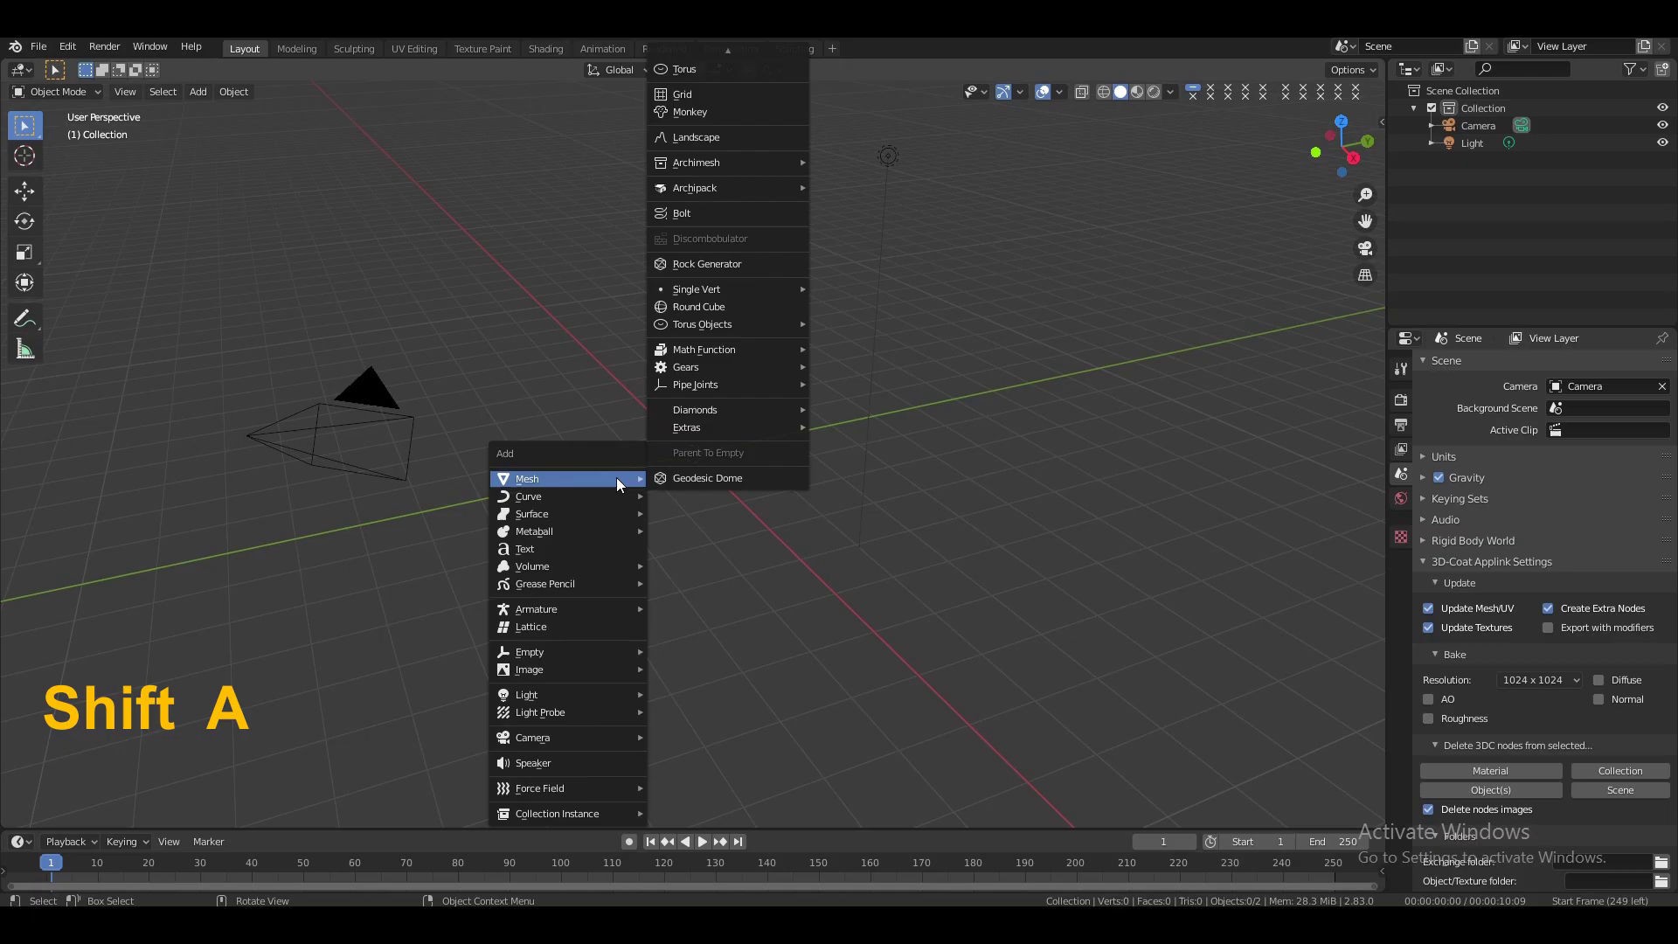
{"action": "mouse_move", "coordinate": [575, 610]}
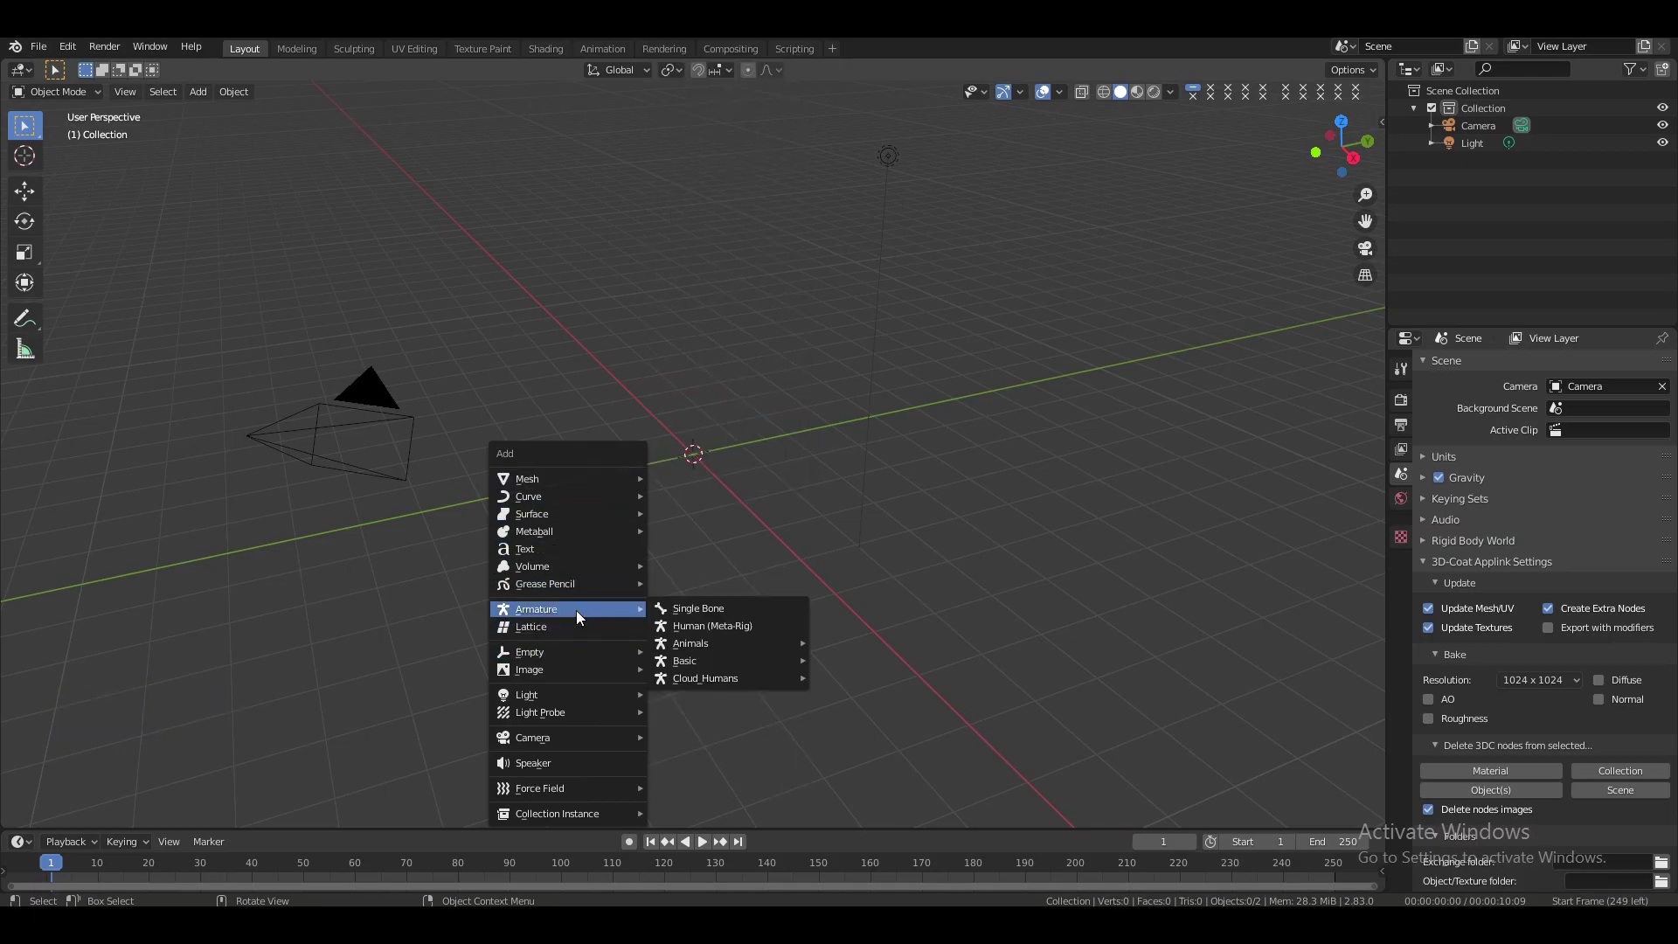
{"action": "left_click", "coordinate": [672, 610]}
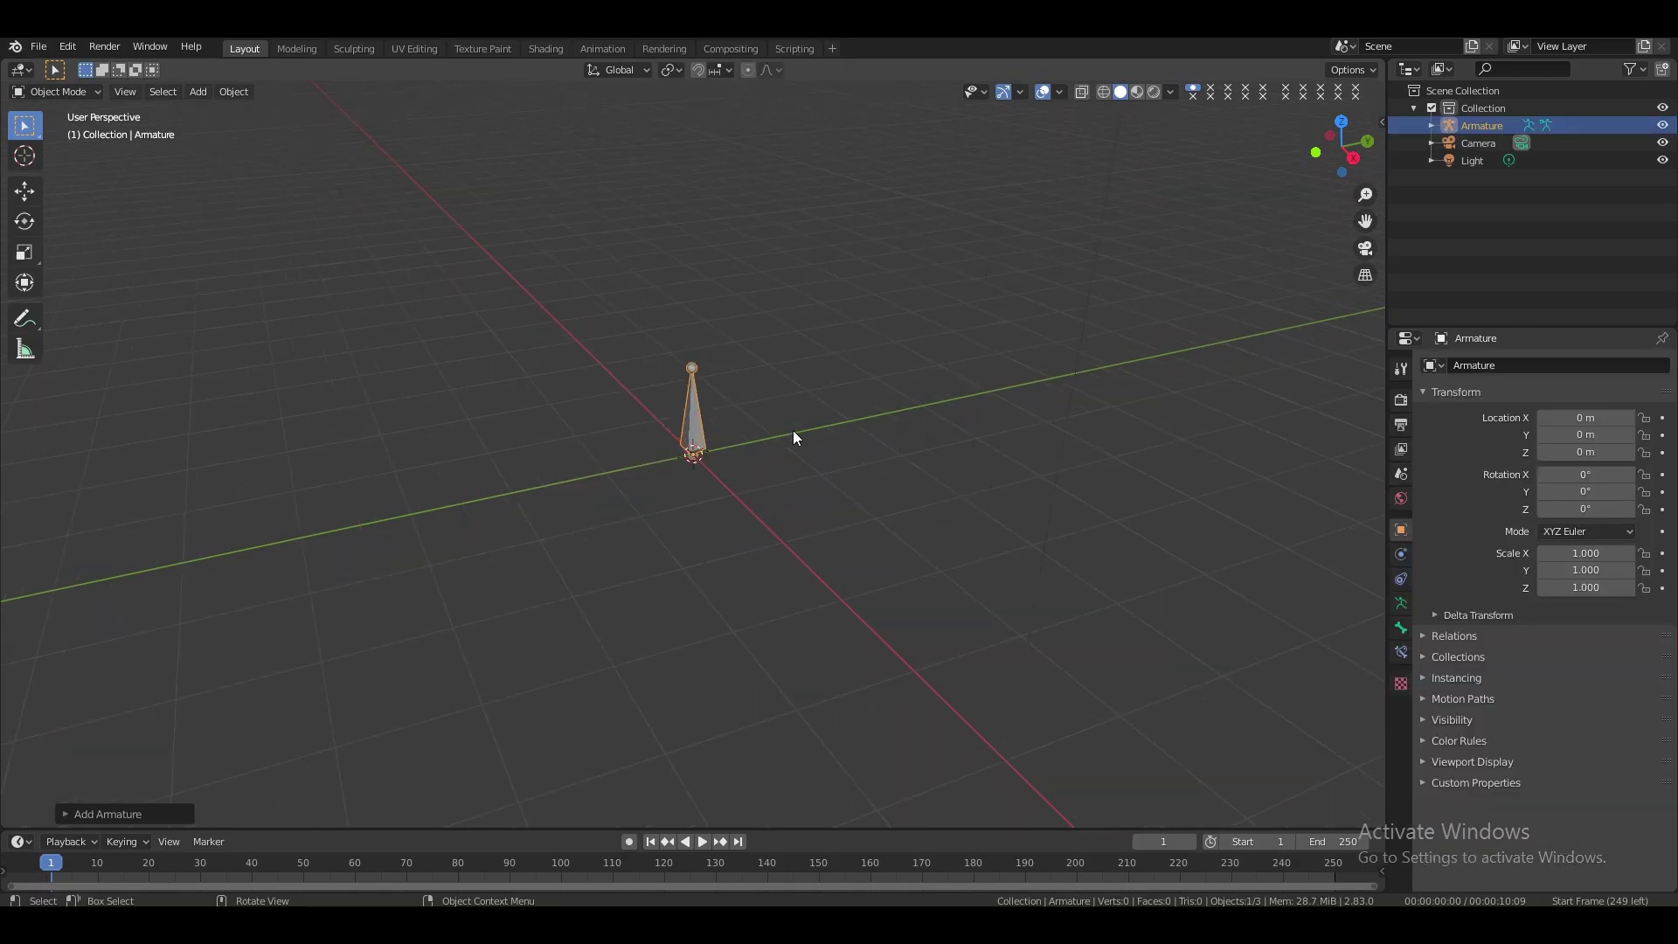
- In Edit Mode, duplicate the bone and place the copy about 0.89 m away along the positive X axis
{"action": "scroll", "coordinate": [794, 431], "scroll_direction": "up", "scroll_amount": 2}
{"action": "left_click_drag", "start_coordinate": [1342, 147], "coordinate": [1001, 392]}
{"action": "key", "text": "Tab"}
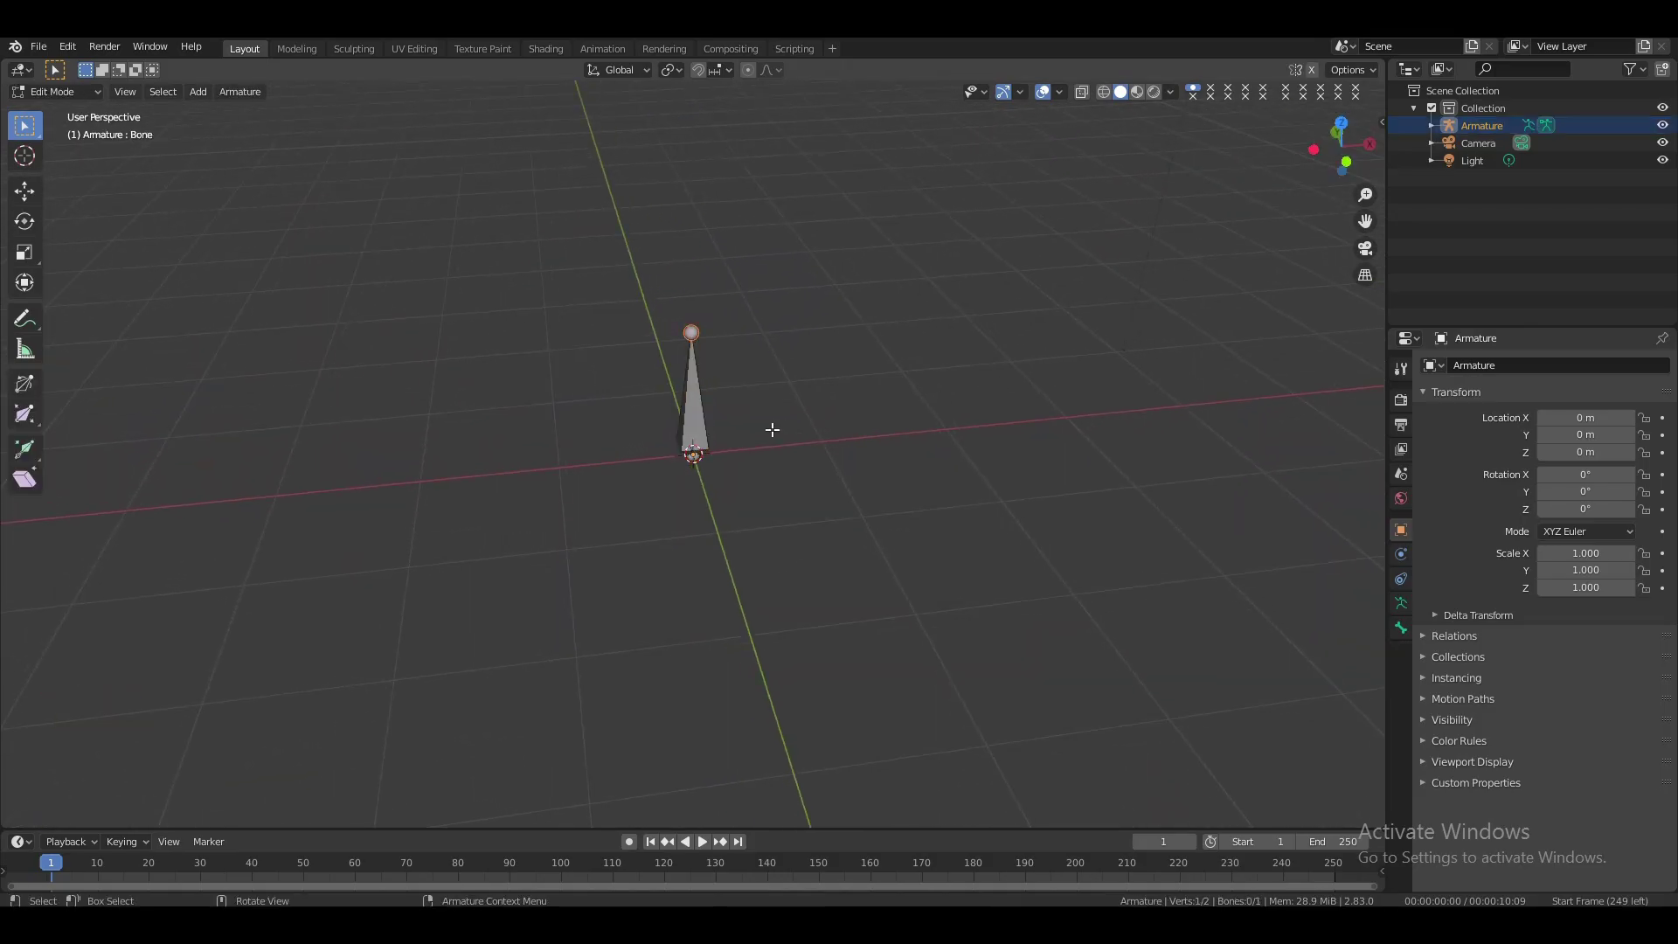
{"action": "left_click", "coordinate": [691, 420]}
{"action": "key", "text": "e"}
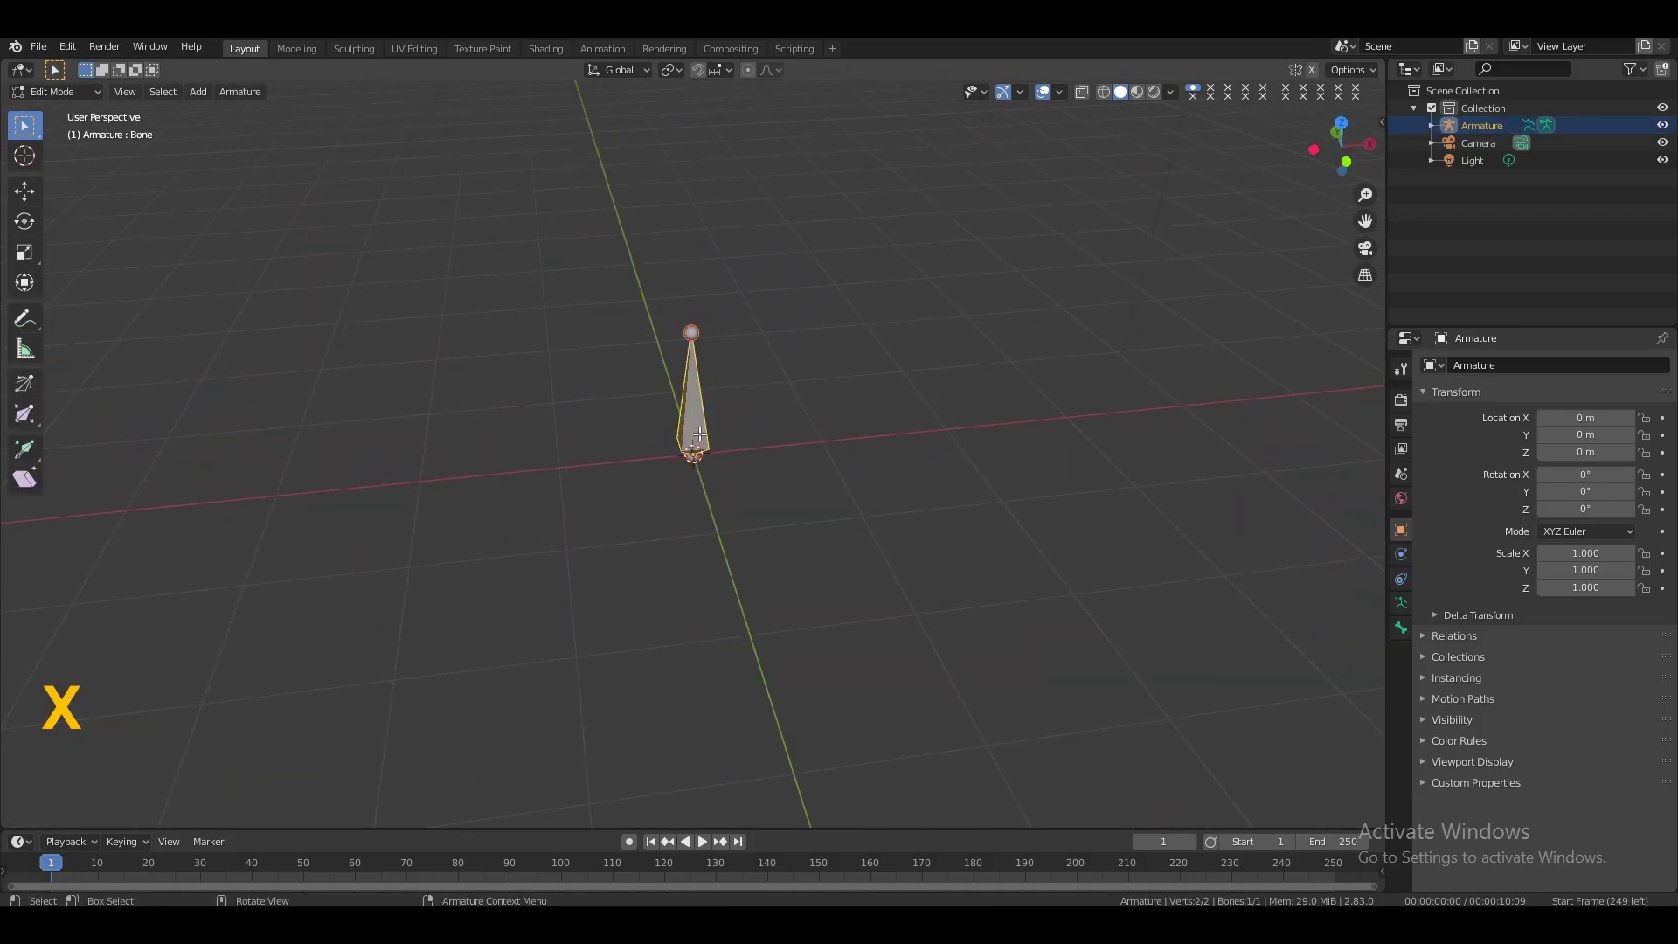
{"action": "key", "text": "e"}
{"action": "key", "text": "x"}
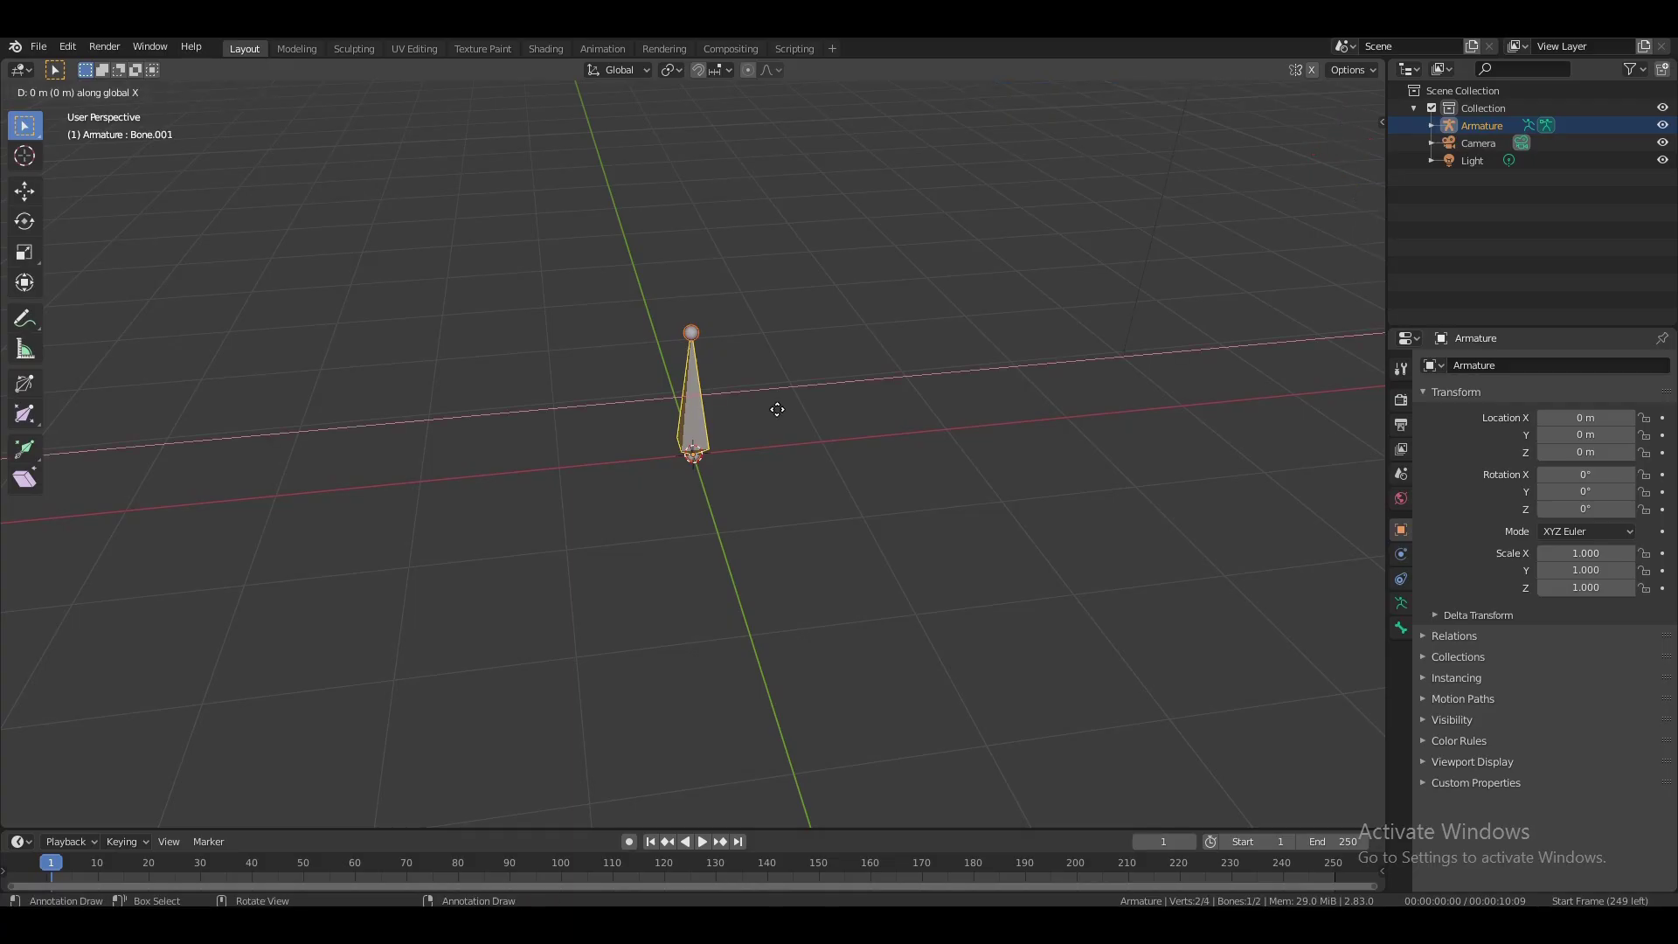
{"action": "left_click", "coordinate": [897, 408]}
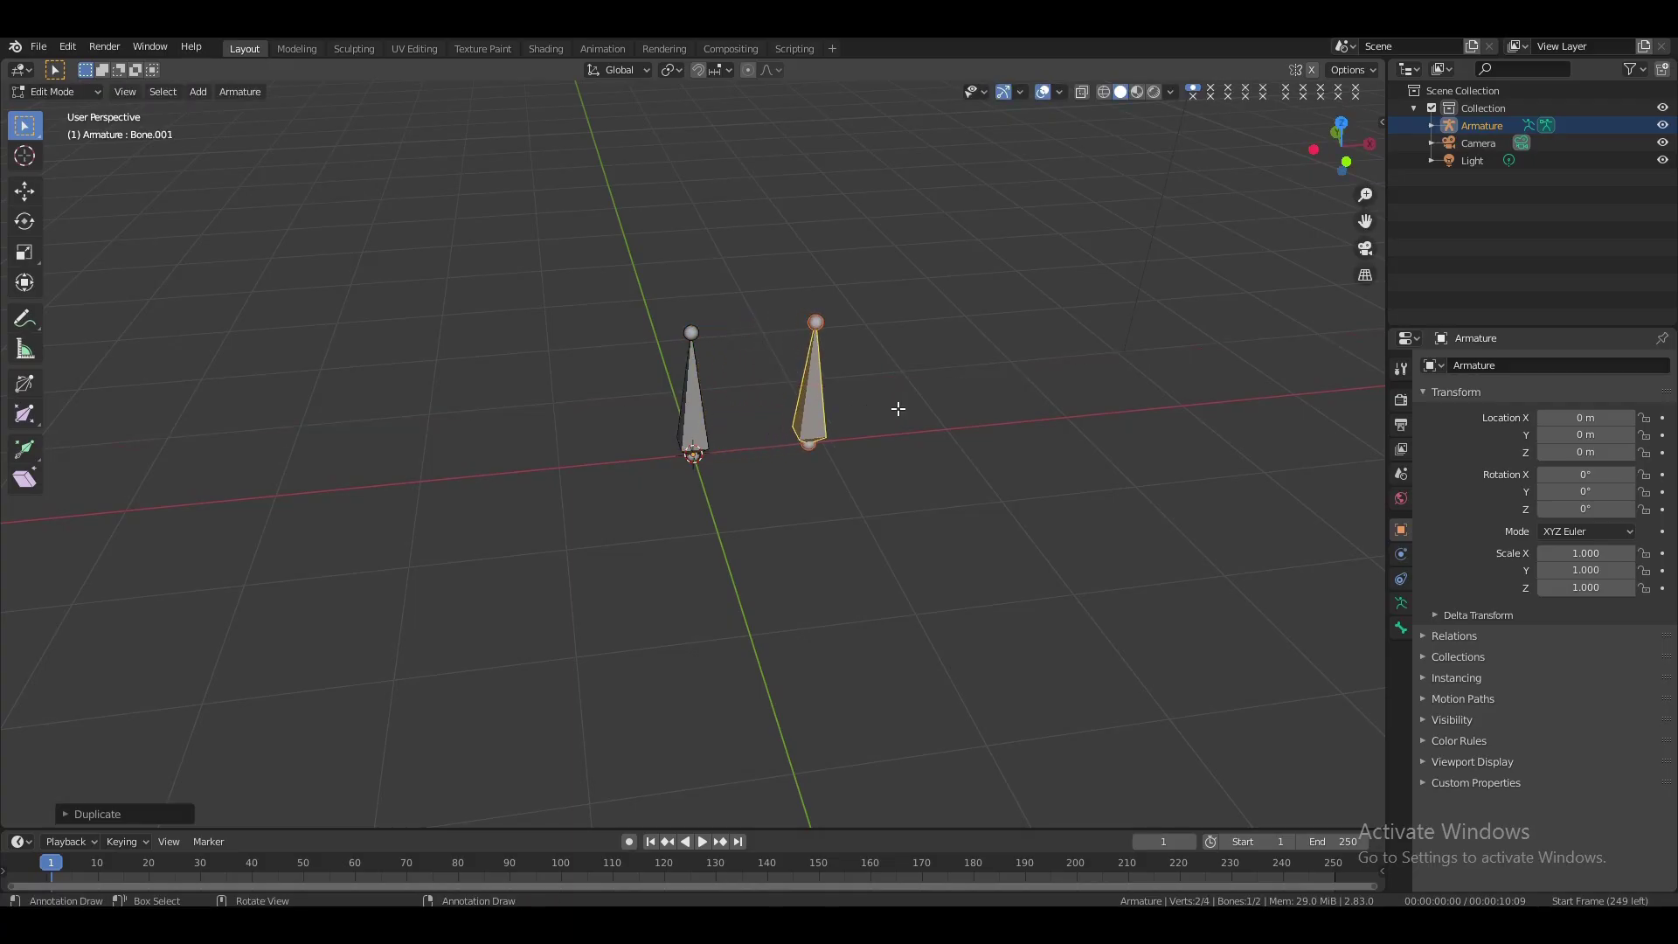
- Rename the duplicated bone to "Bone 1.r" and symmetrize it to the opposite side of the central bone
{"action": "left_click", "coordinate": [1401, 627]}
{"action": "left_click", "coordinate": [1505, 366]}
{"action": "left_click", "coordinate": [1506, 366]}
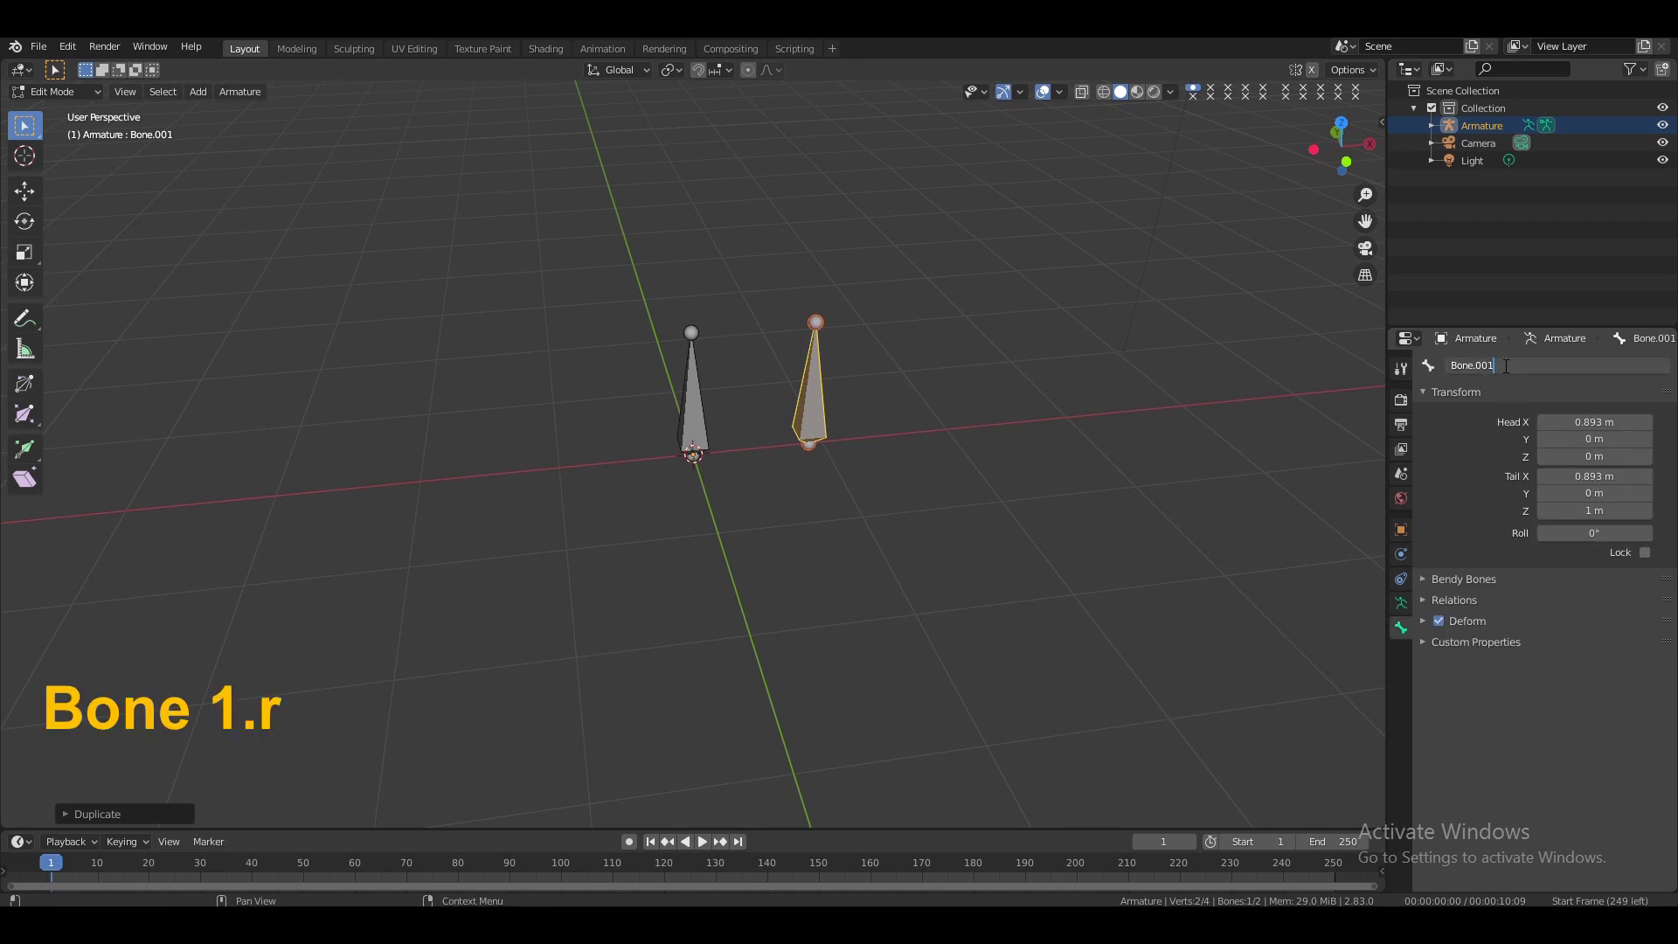
{"action": "key", "text": "BackSpace"}
{"action": "key", "text": "BackSpace"}
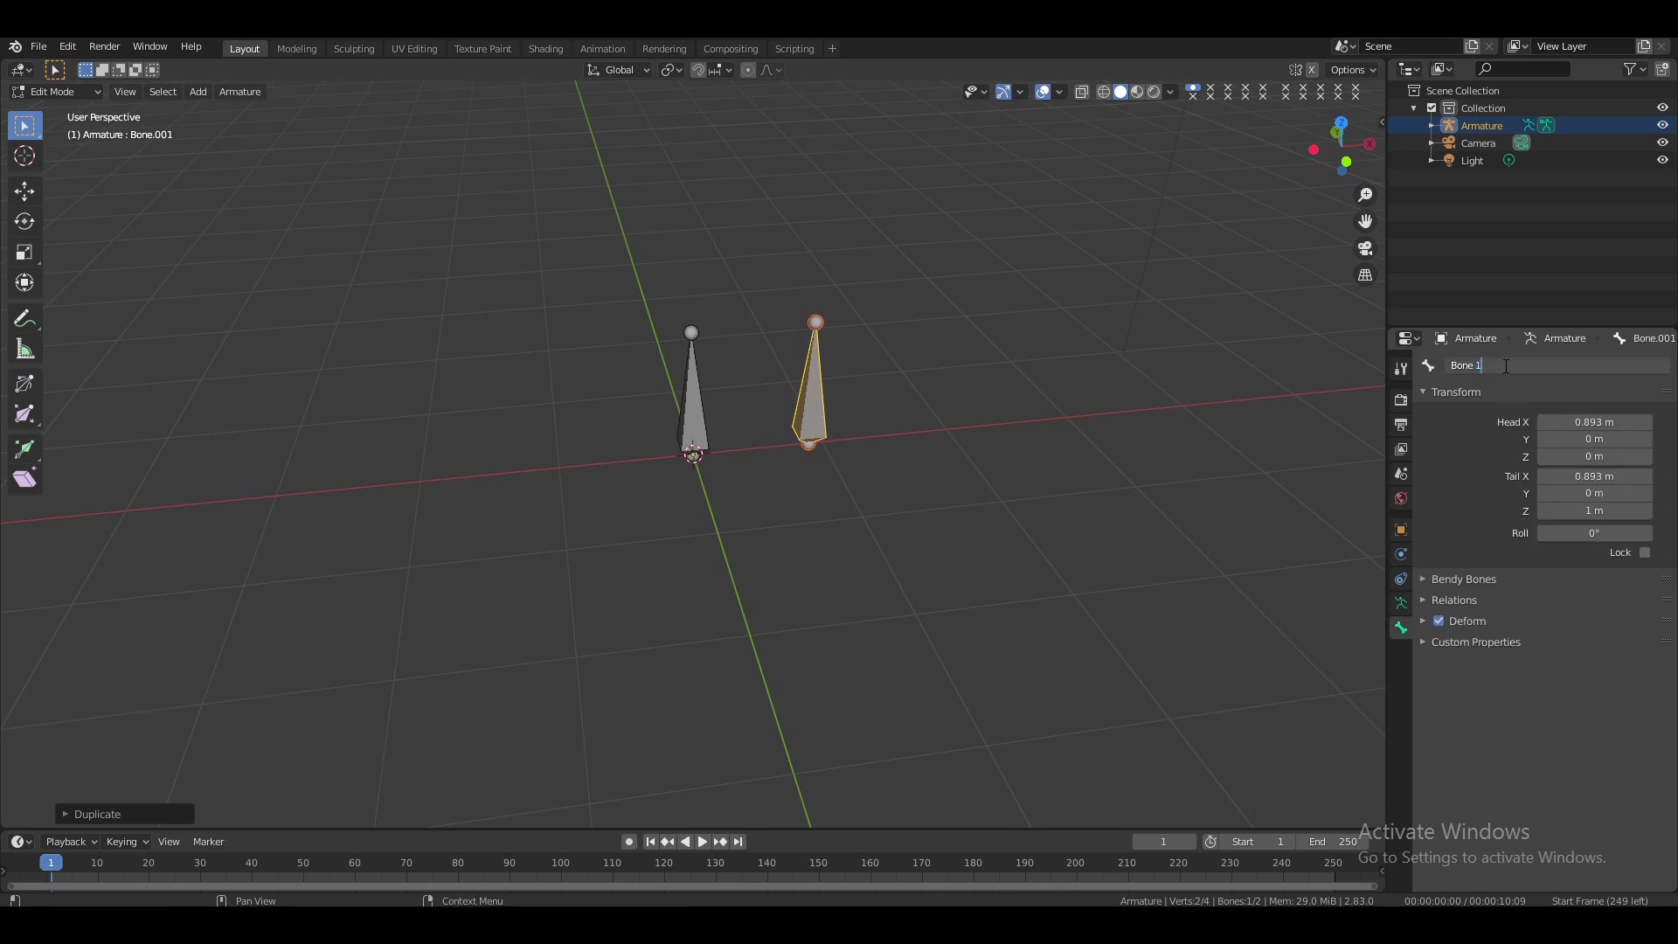
{"action": "key", "text": "Return"}
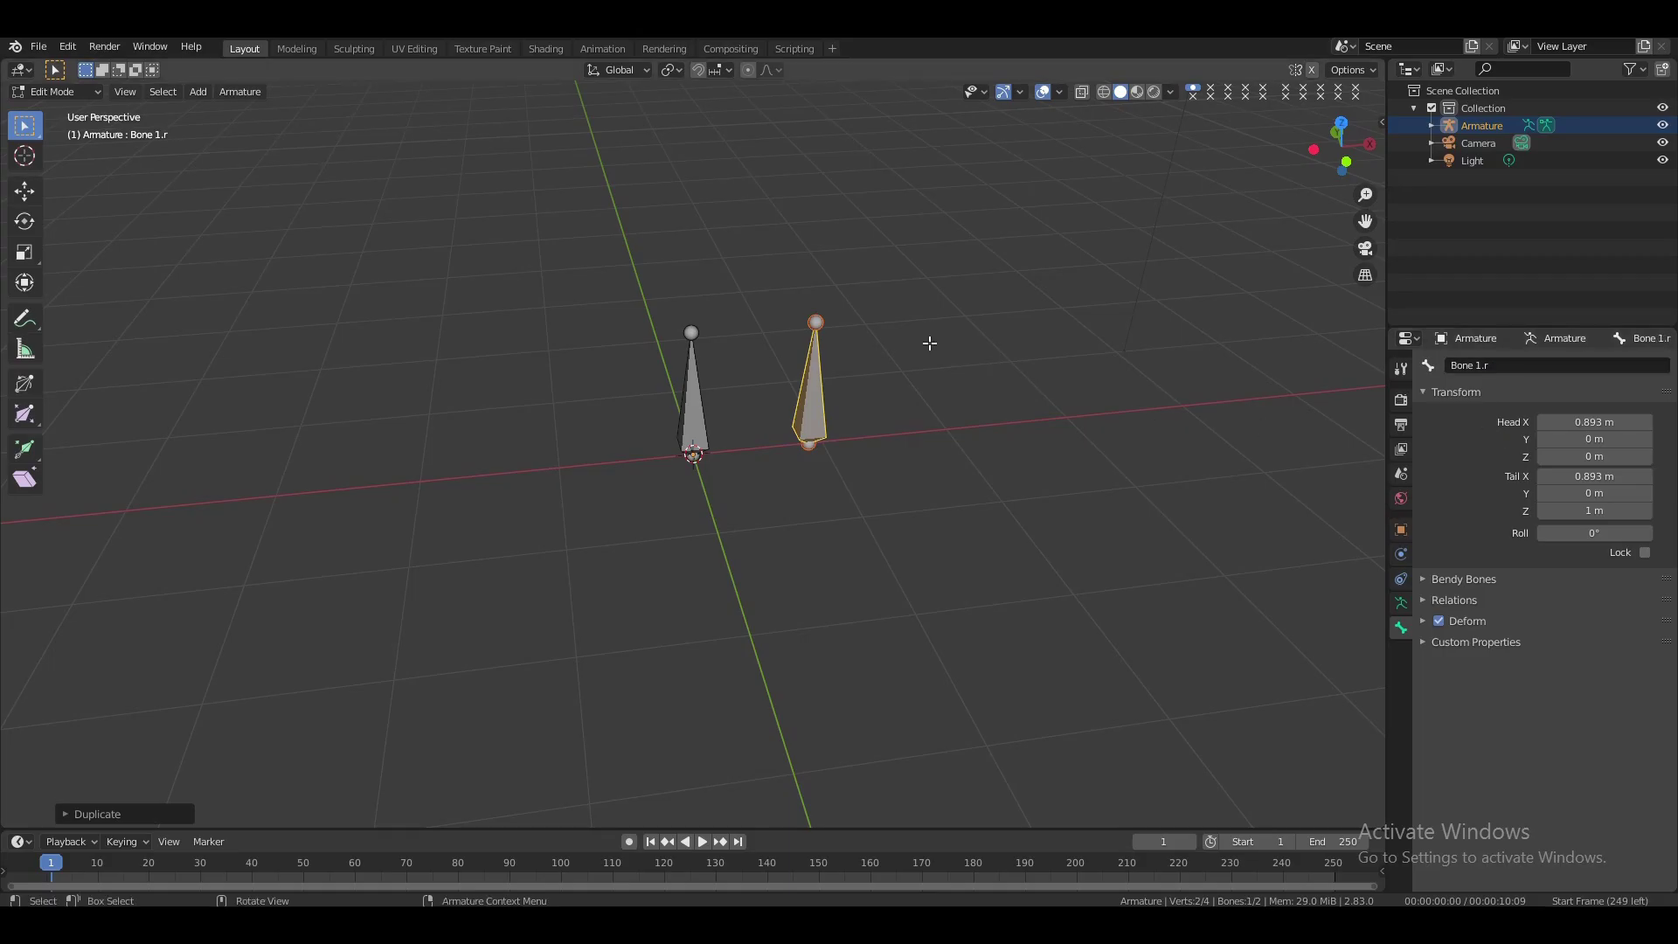
{"action": "right_click", "coordinate": [930, 343]}
{"action": "left_click", "coordinate": [836, 464]}
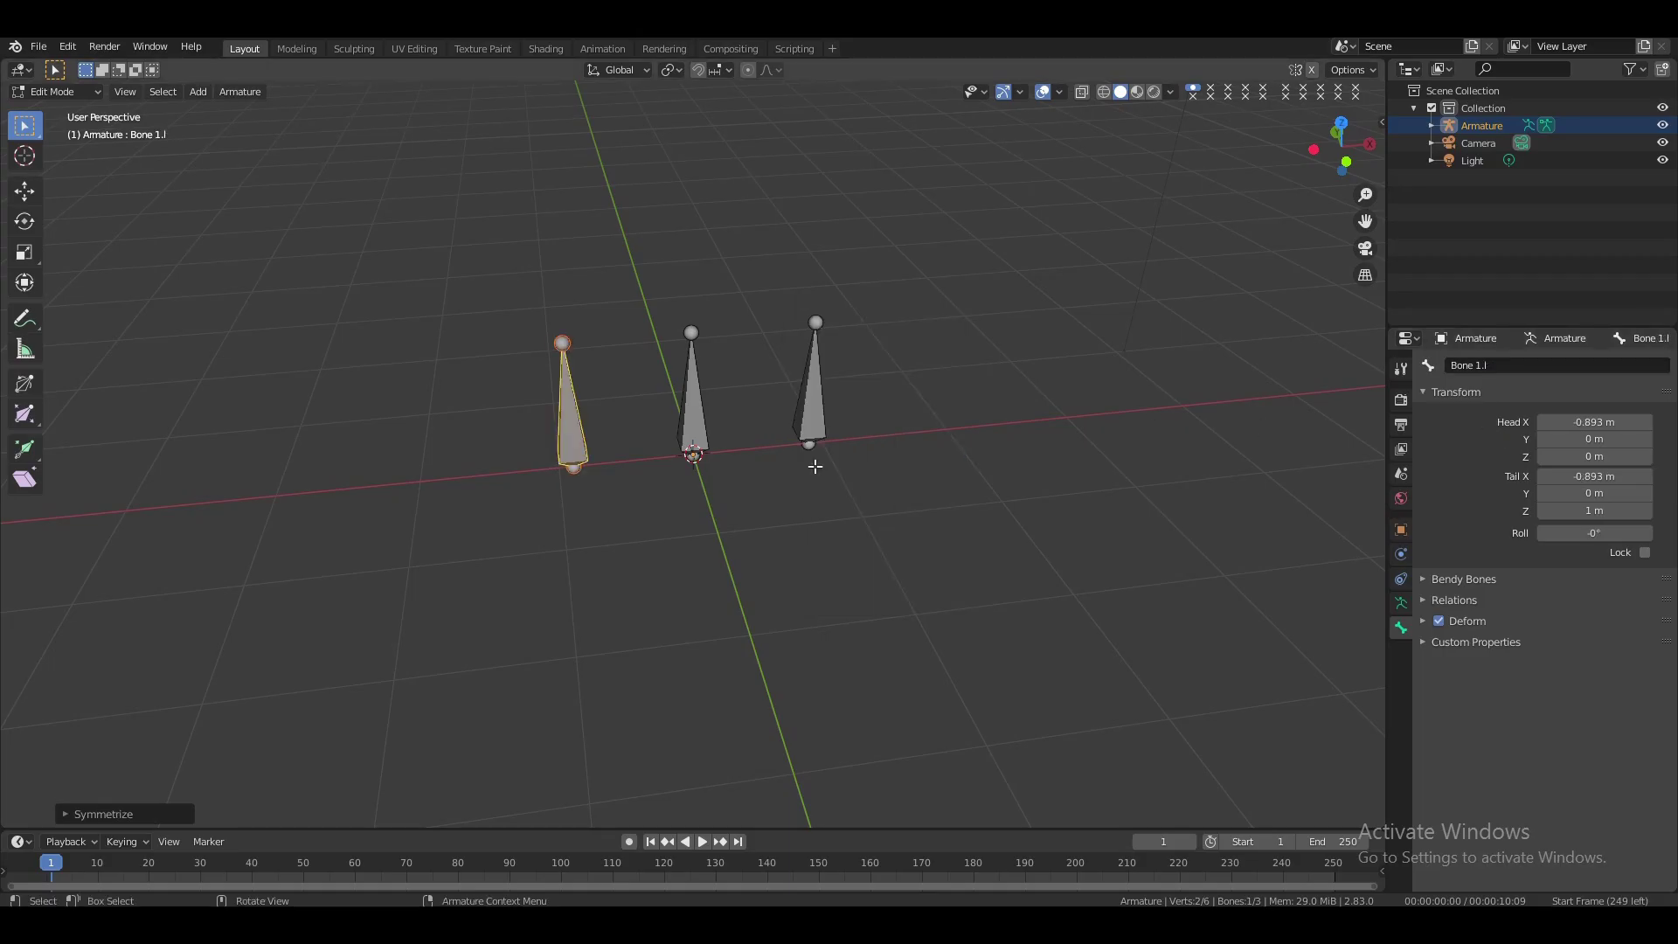
- Enable X-axis mirroring and rotate Bone 1.r by 90° about the global Y axis
{"action": "left_click", "coordinate": [817, 405]}
{"action": "type", "text": "r"}
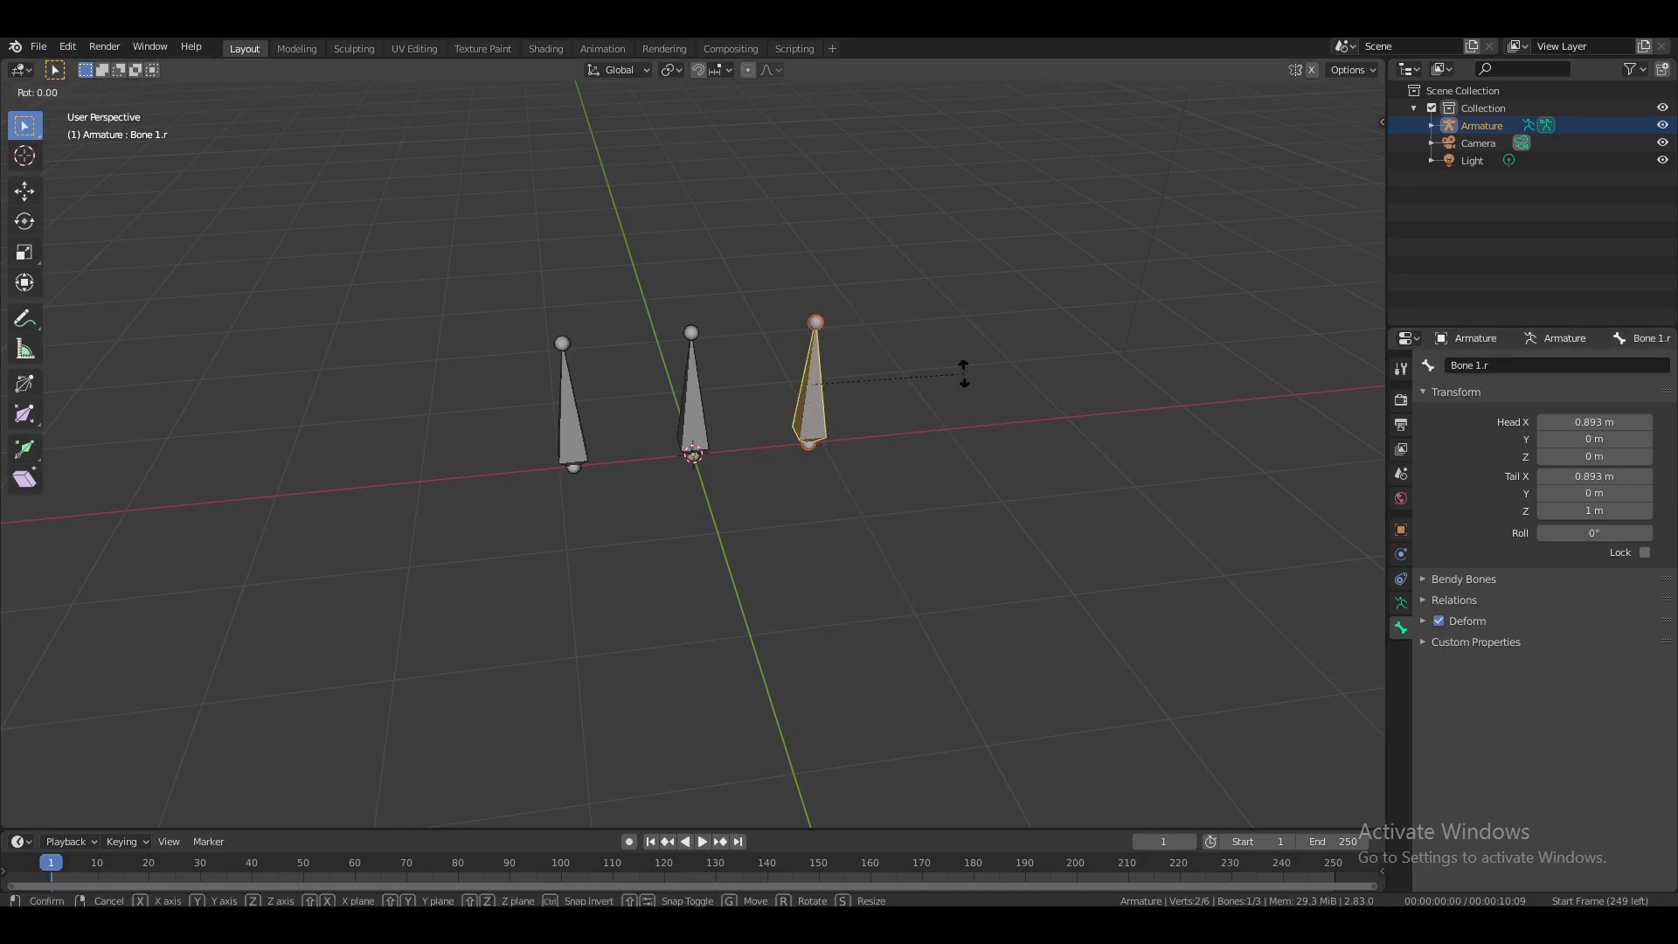
{"action": "type", "text": "xy90"}
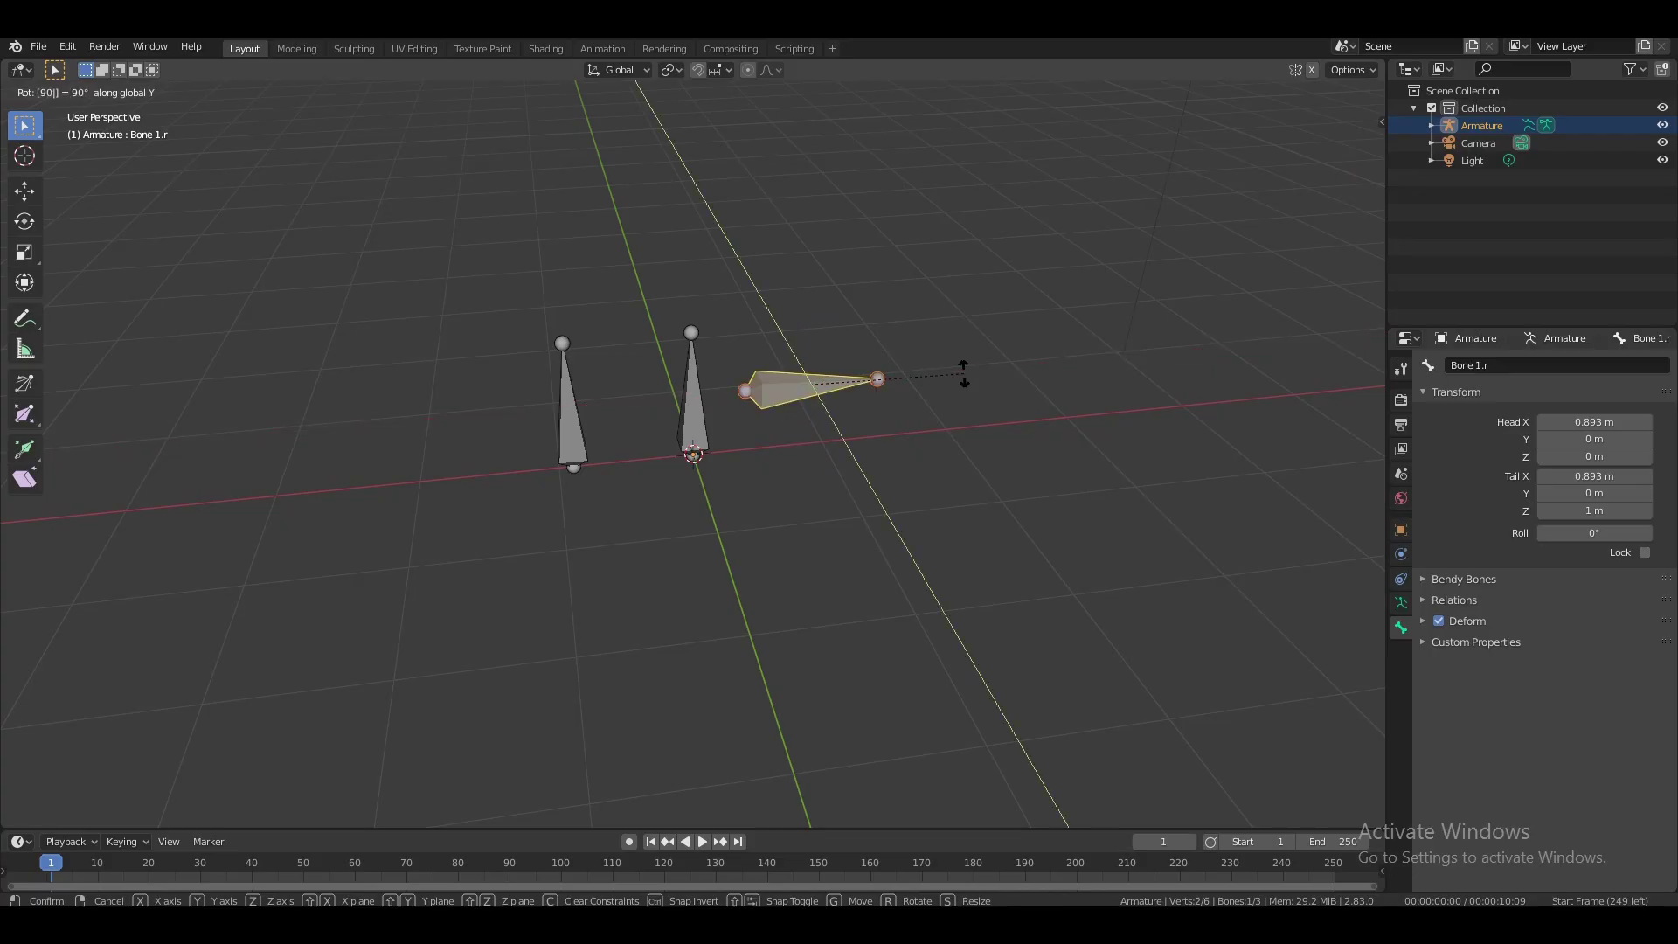
{"action": "key", "text": "Escape"}
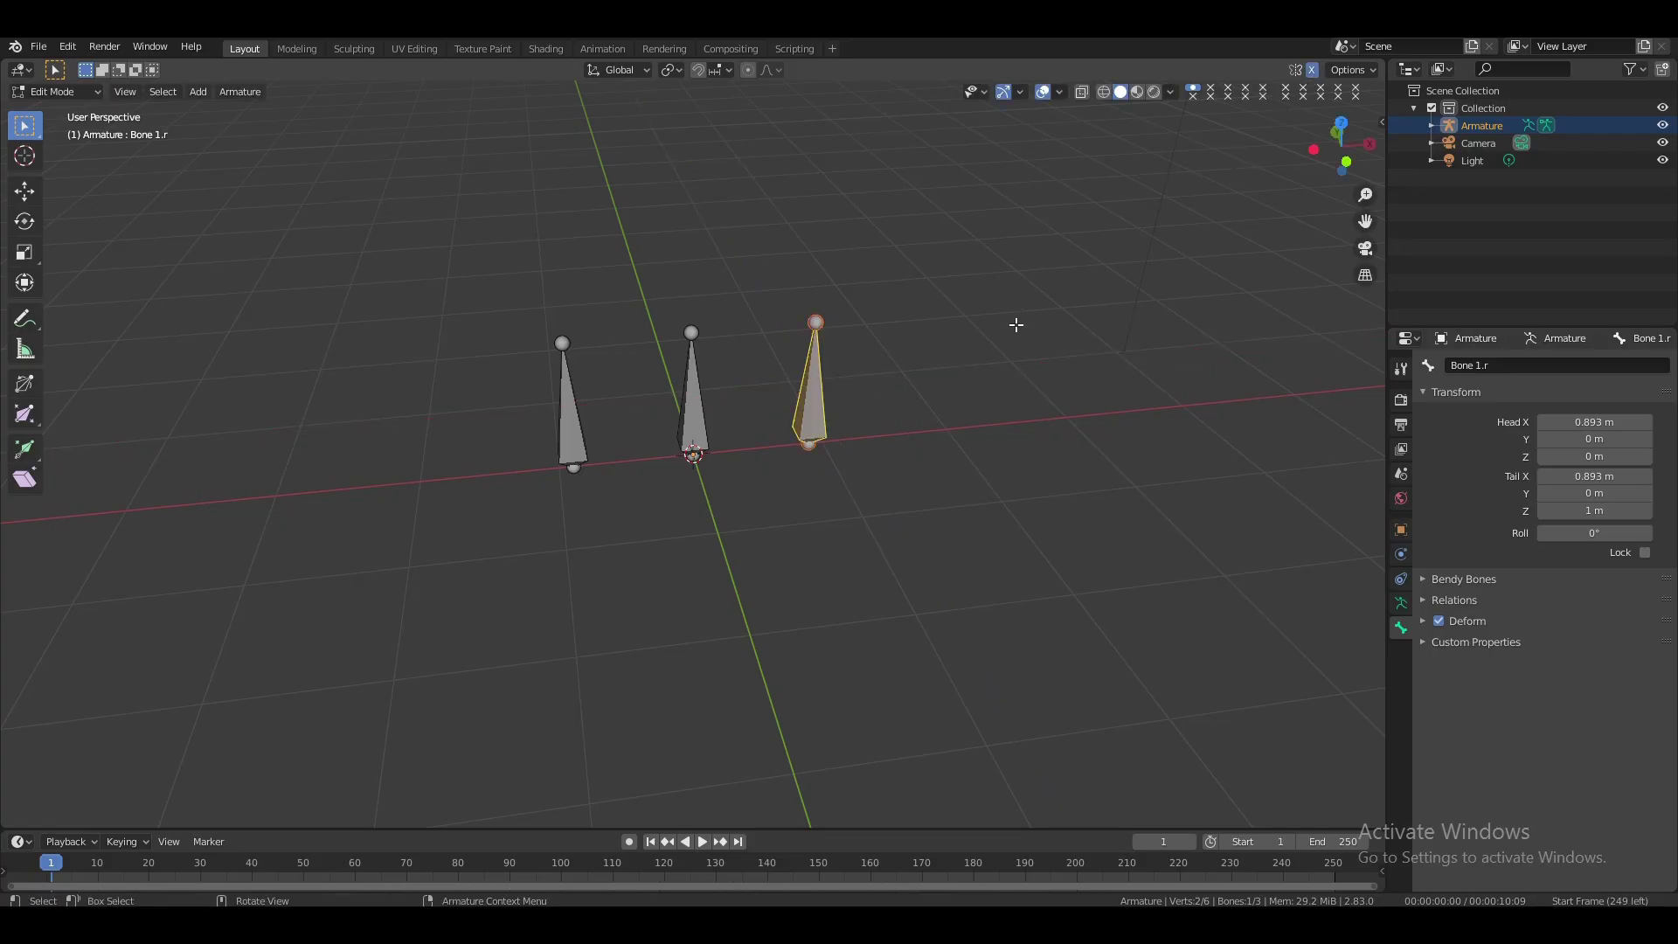
{"action": "type", "text": "ry"}
{"action": "type", "text": "90"}
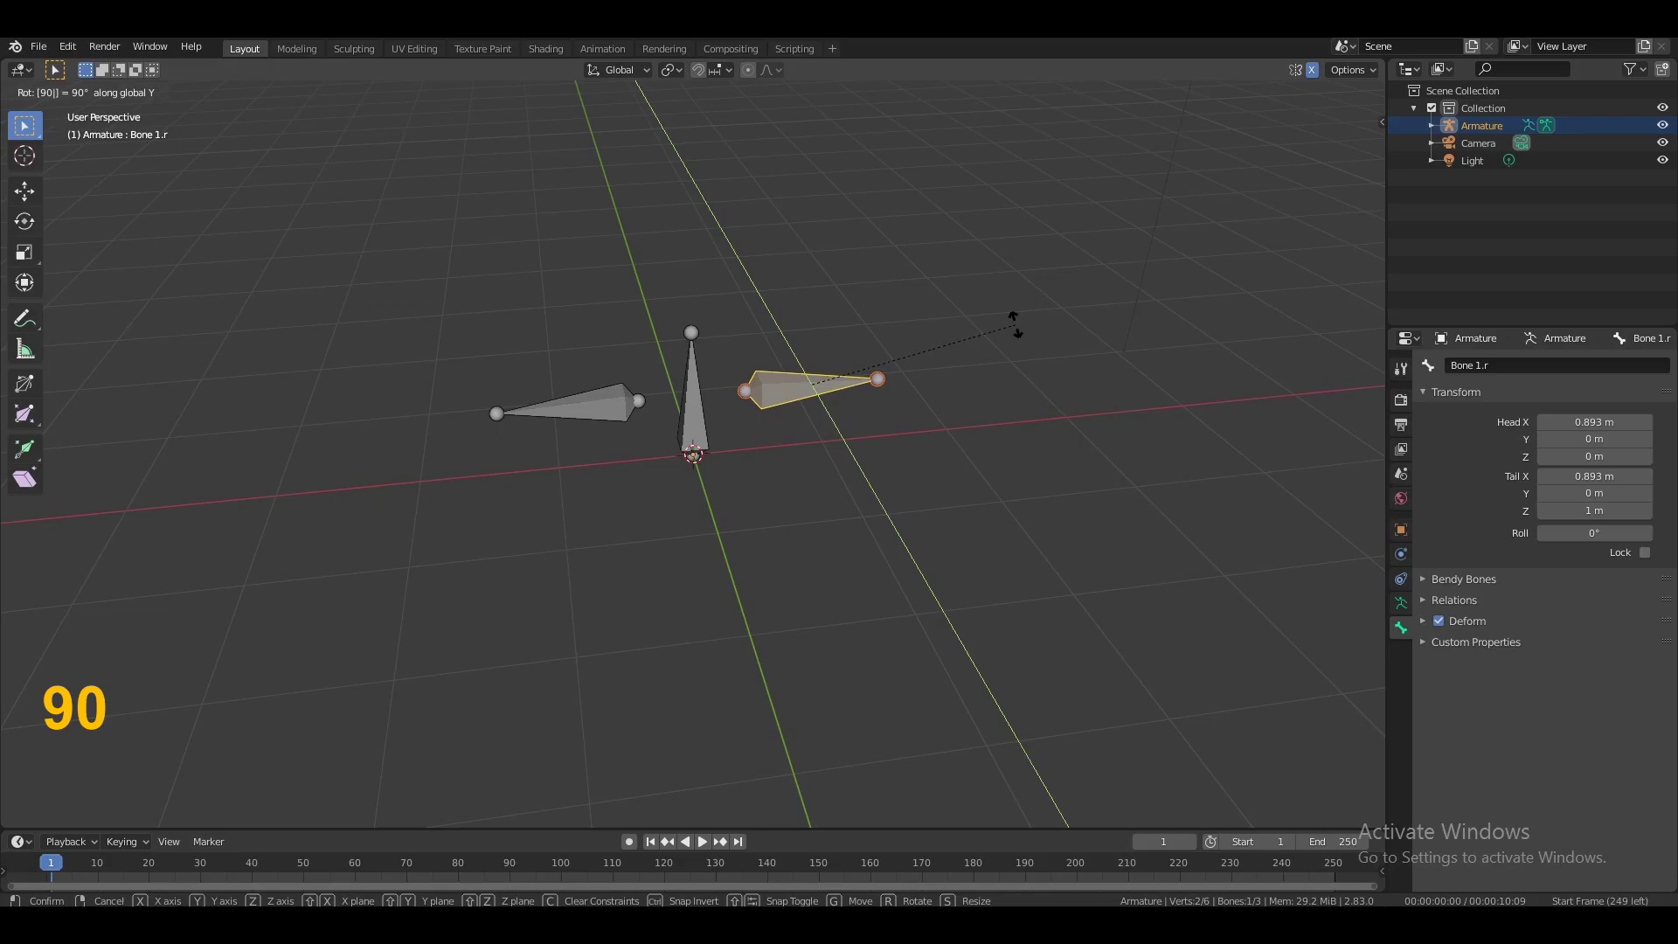
{"action": "key", "text": "Return"}
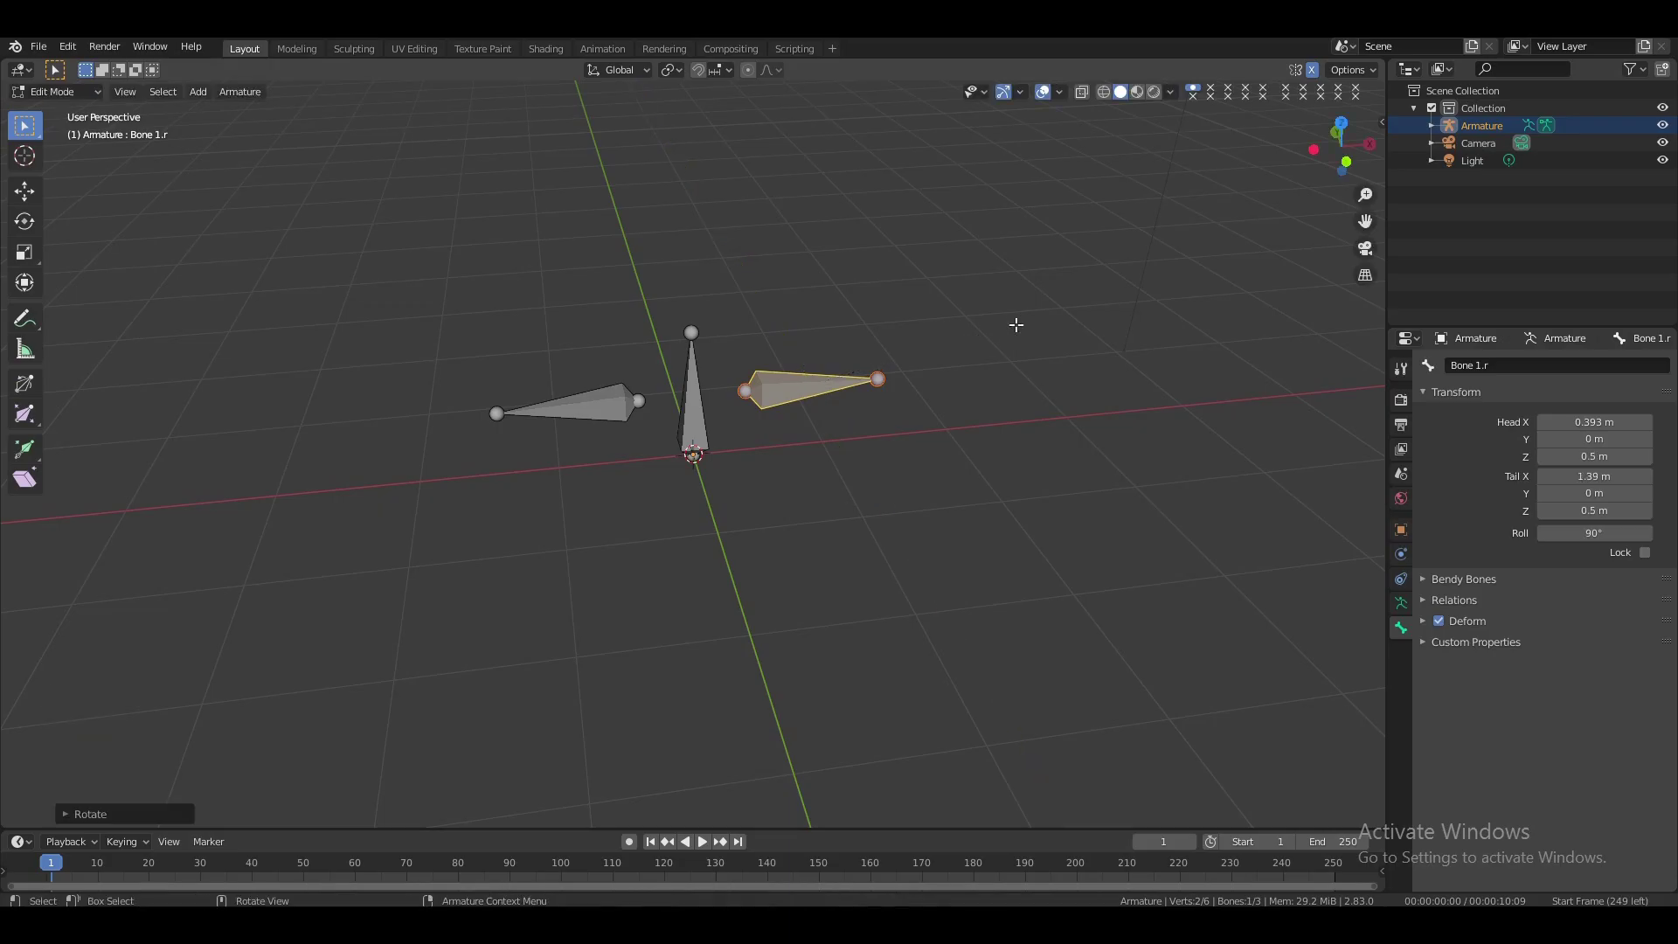
- In front view, lower Bone 1.r about 0.47 m along Z to just above the base of the central bone
{"action": "key", "text": "KP_1"}
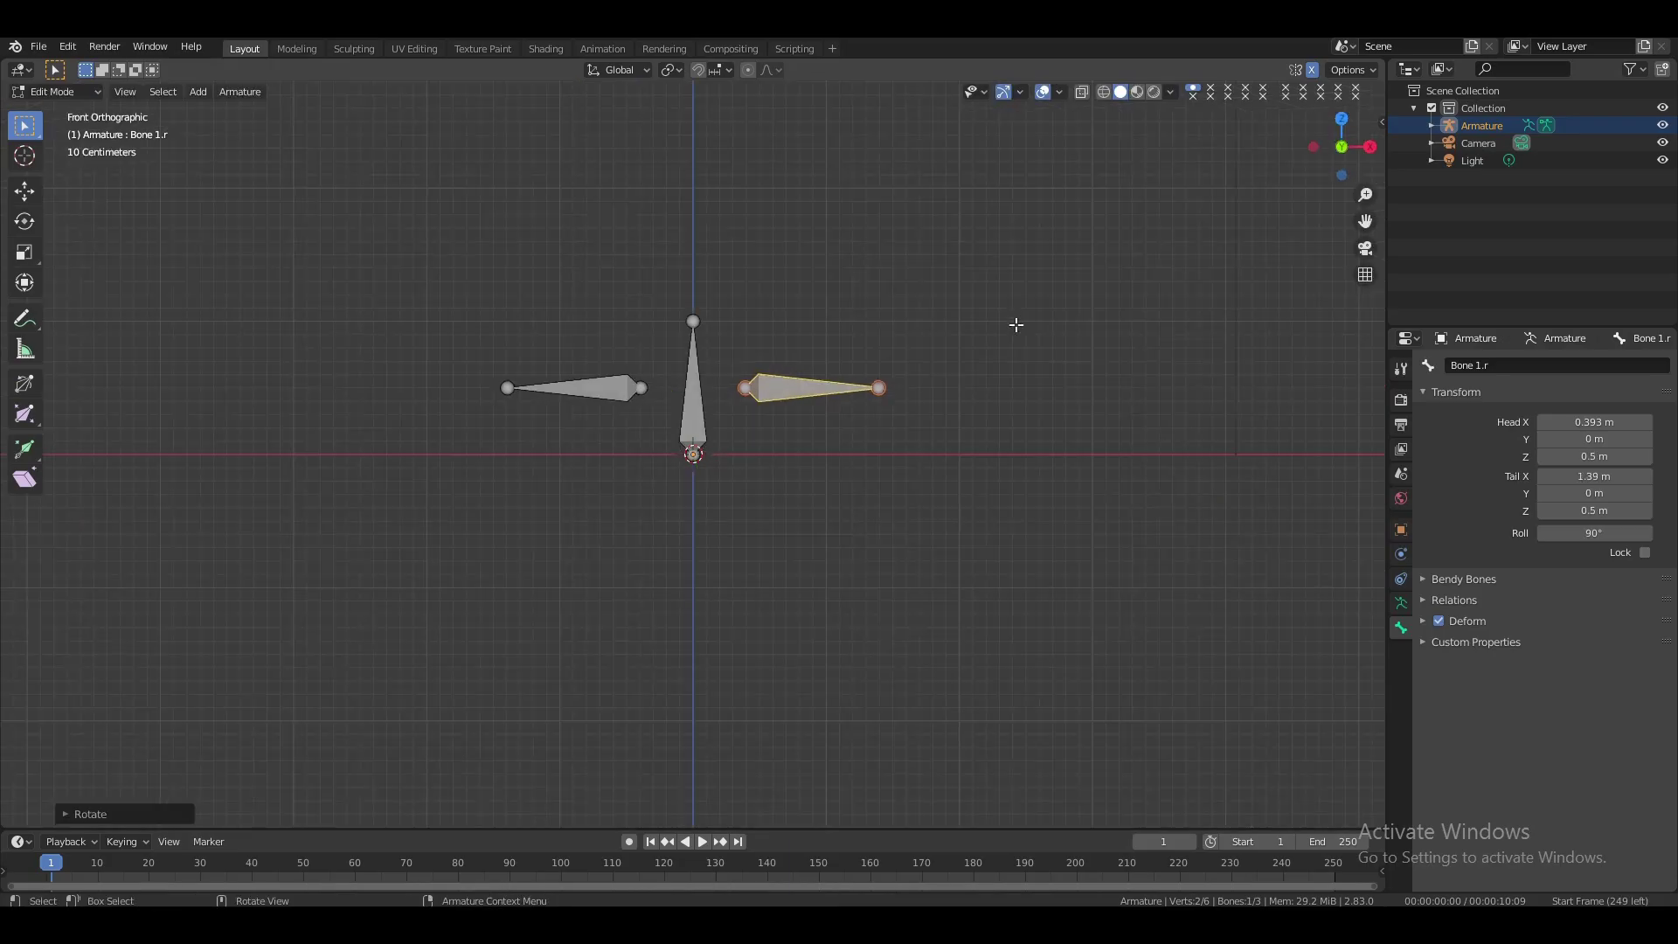
{"action": "key", "text": "g"}
{"action": "key", "text": "z"}
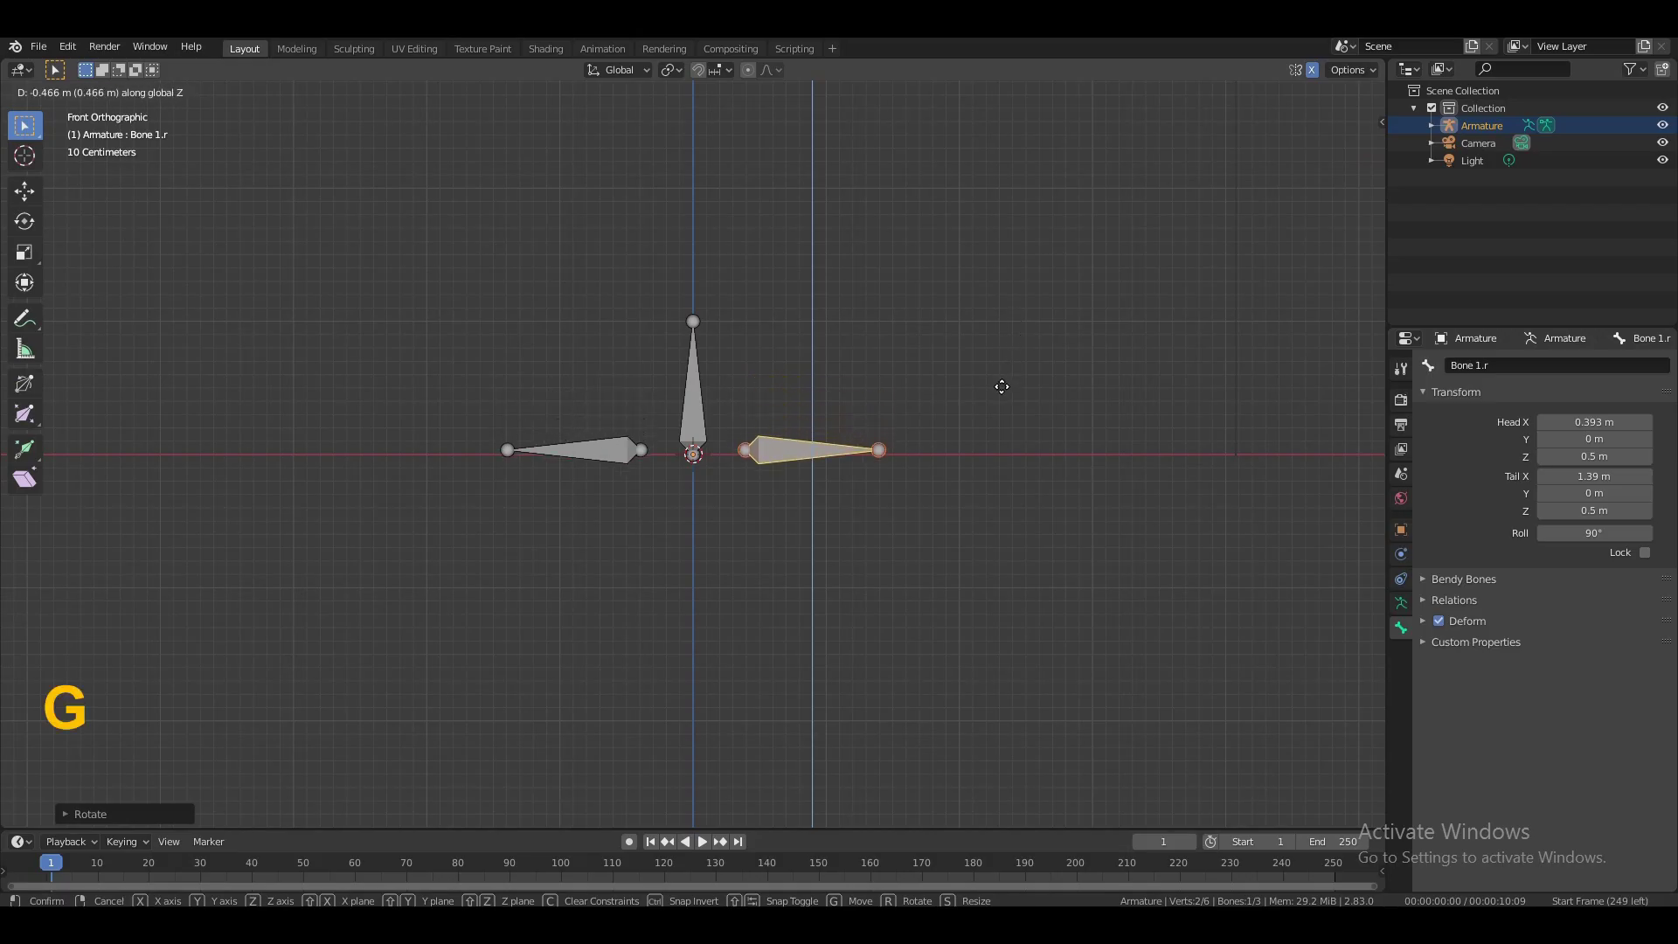
{"action": "left_click", "coordinate": [1000, 386]}
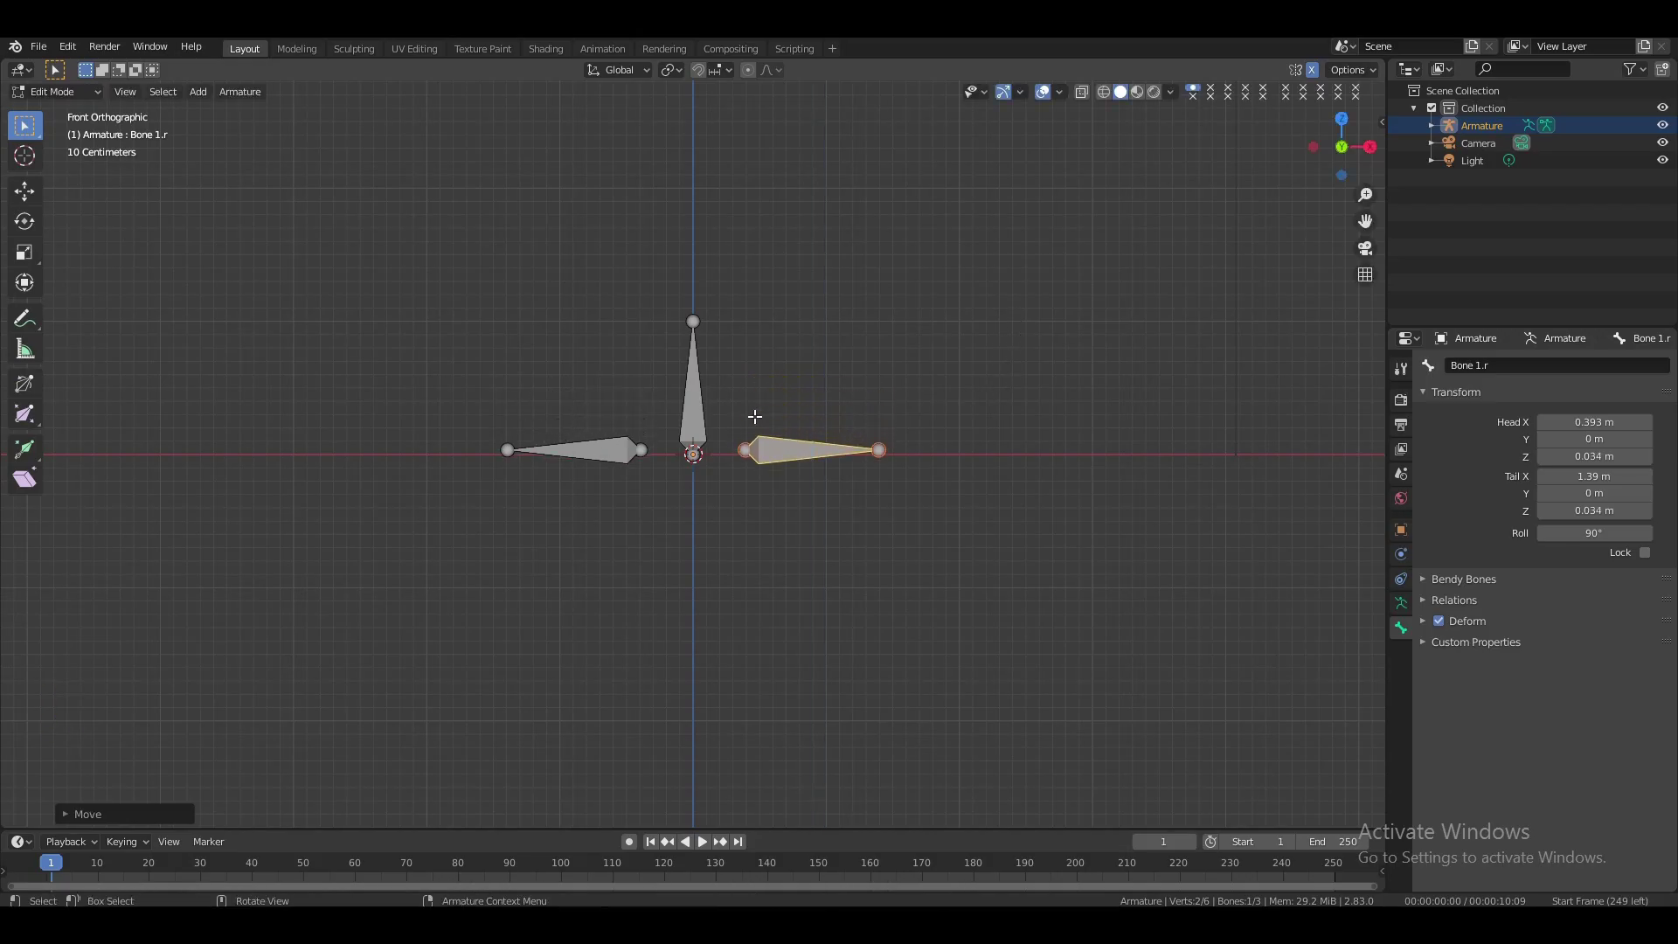
- Parent Bone 1.r to the central bone with Keep Offset
{"action": "left_click", "coordinate": [681, 412], "text": "shift"}
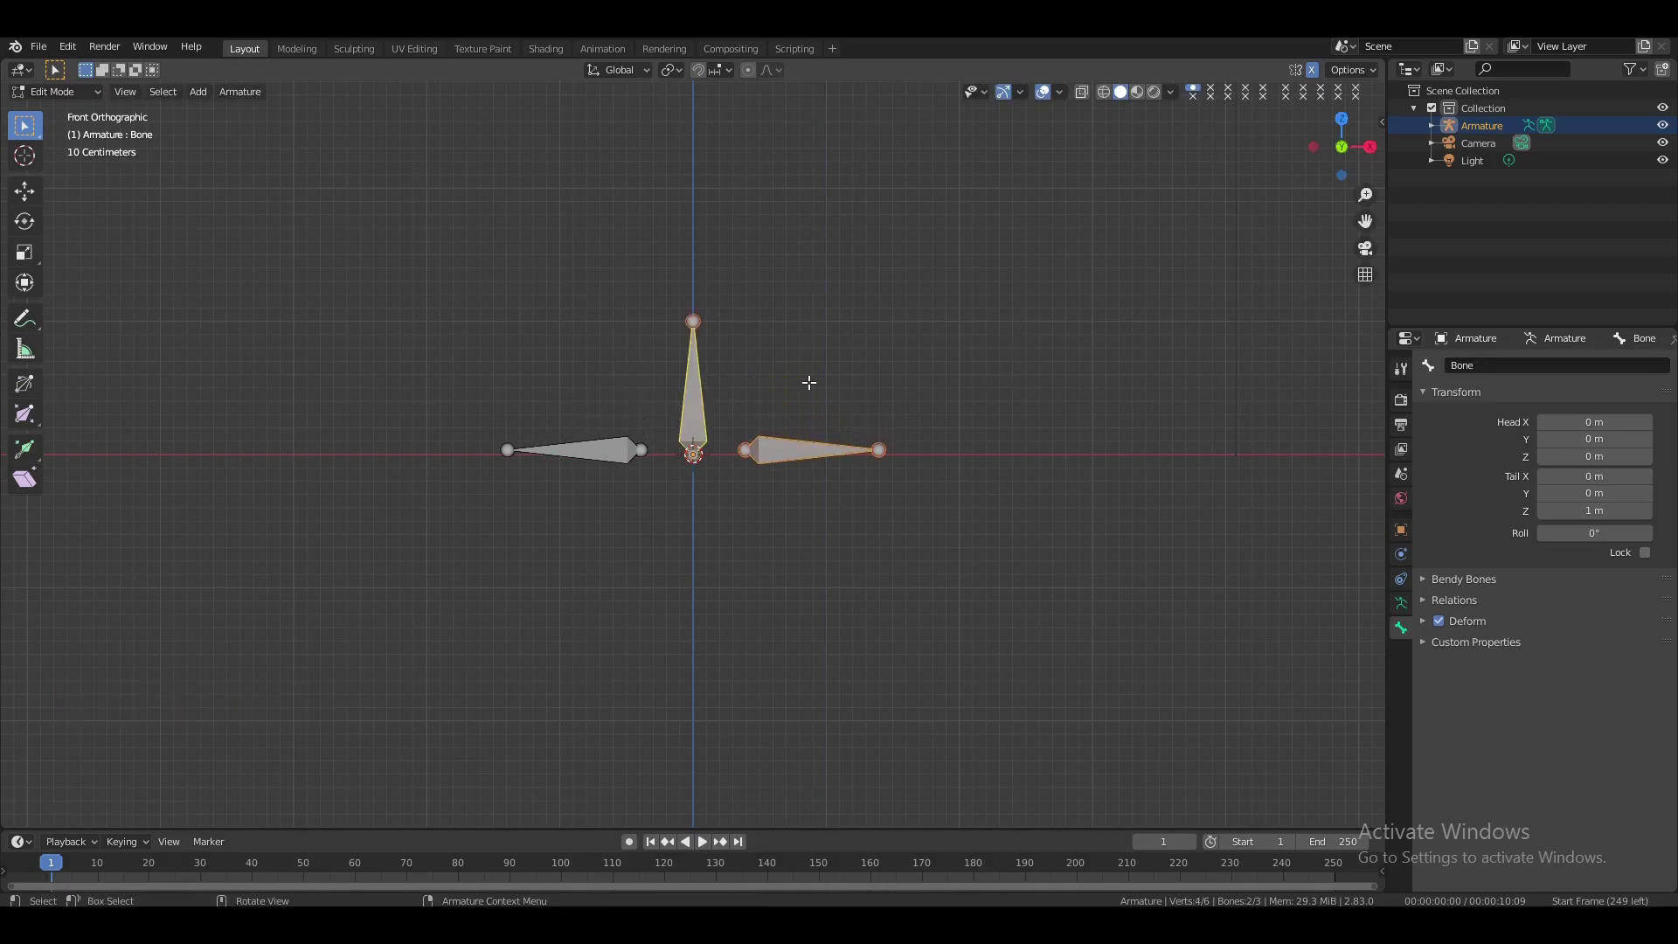
{"action": "key", "text": "ctrl+p"}
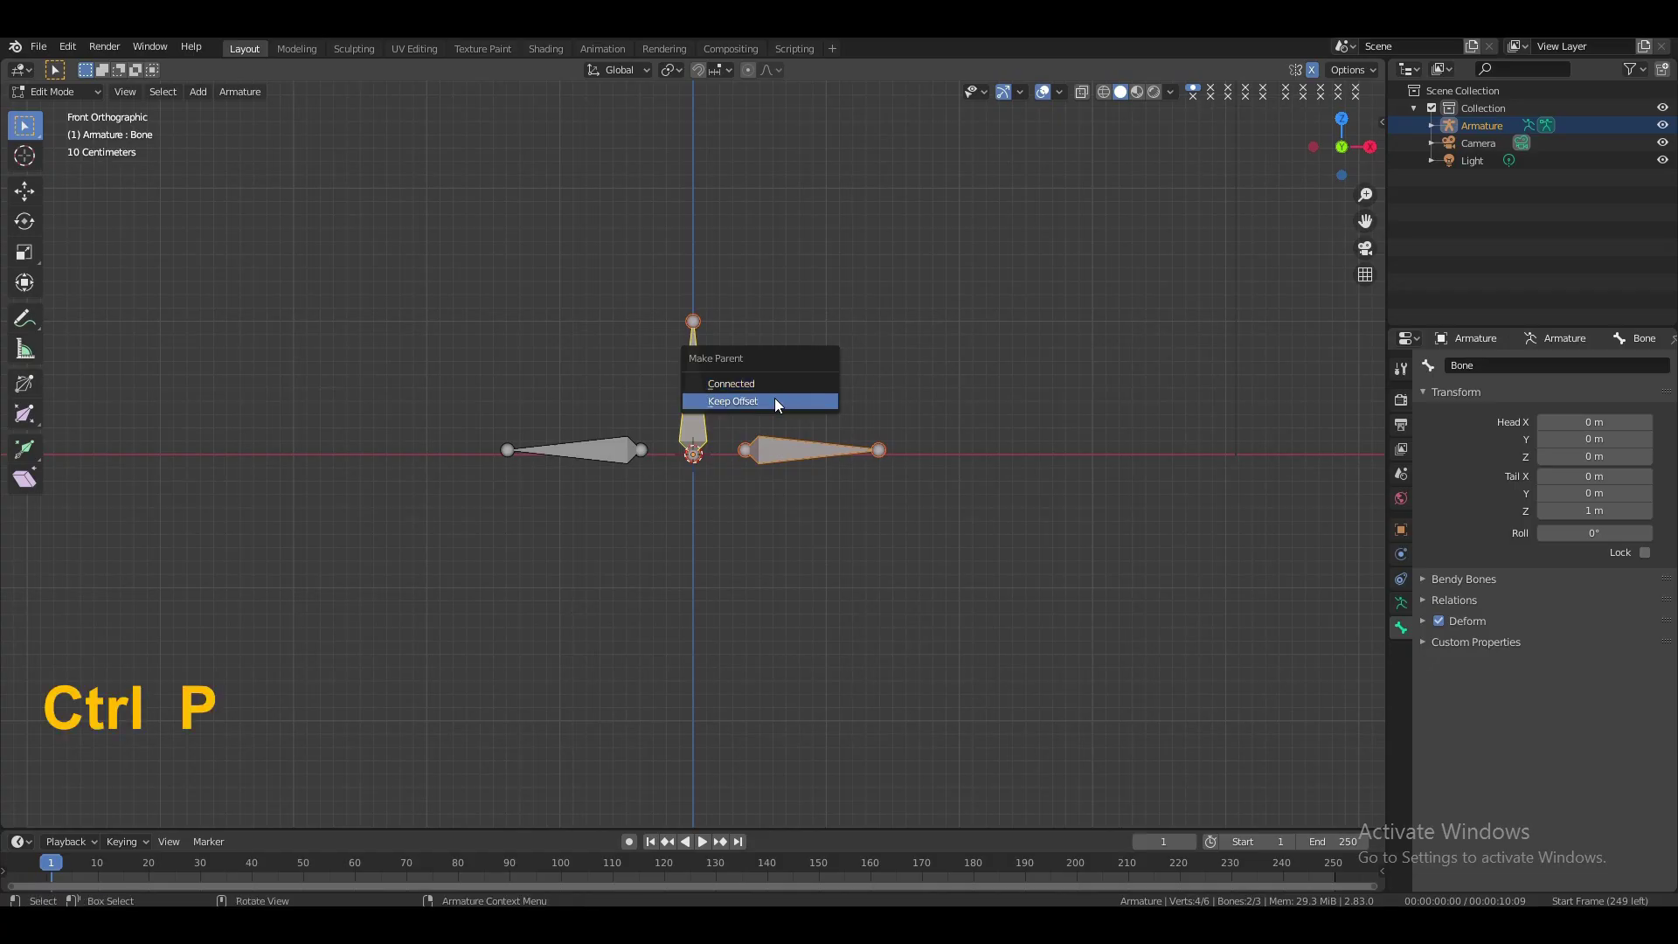
{"action": "left_click", "coordinate": [774, 401]}
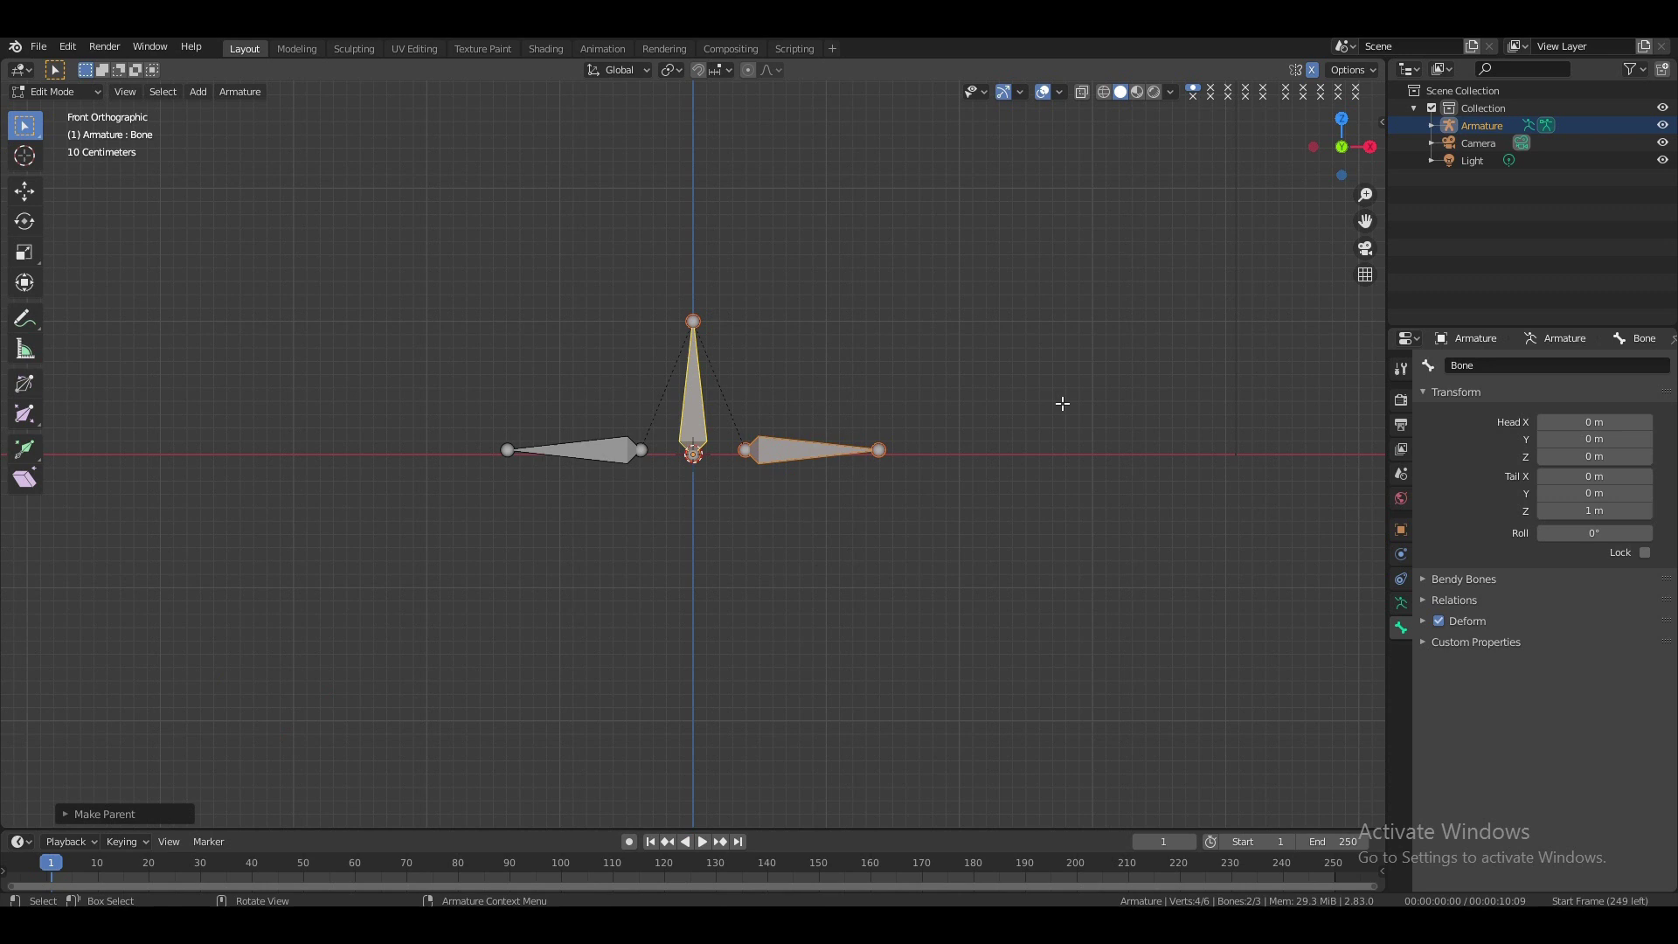
- In top view, extrude four more mirrored bones in a row along X from Bone 1.r's tip, ending about 4.65 m from the center
{"action": "key", "text": "KP_7"}
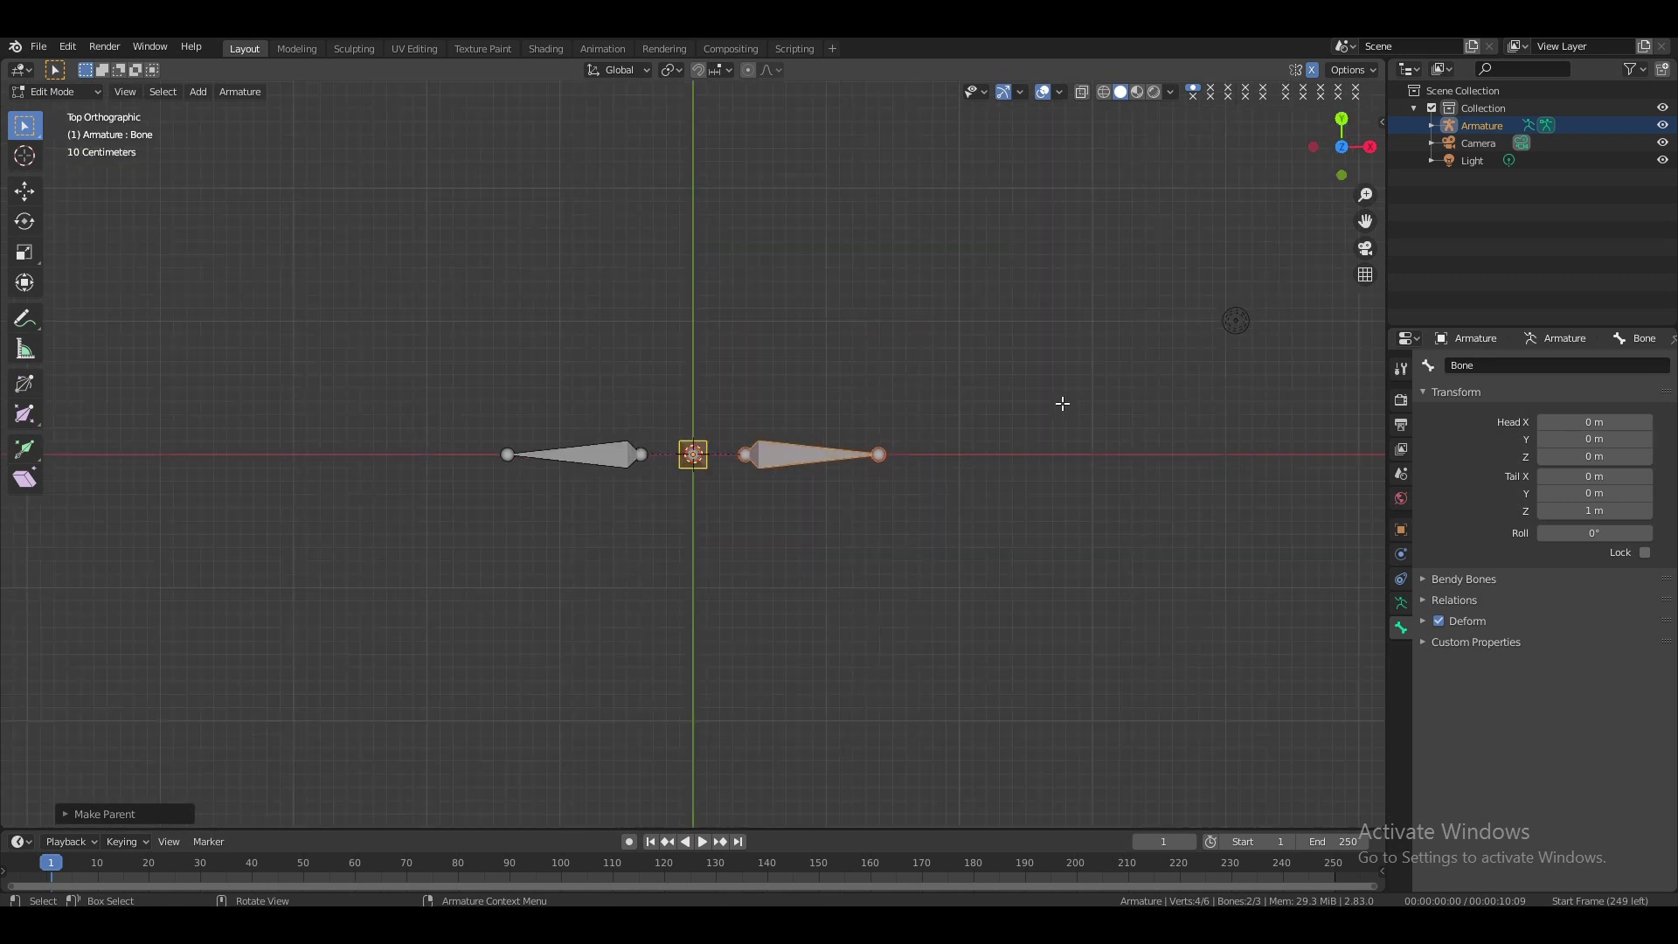
{"action": "left_click", "coordinate": [879, 456]}
{"action": "key", "text": "e"}
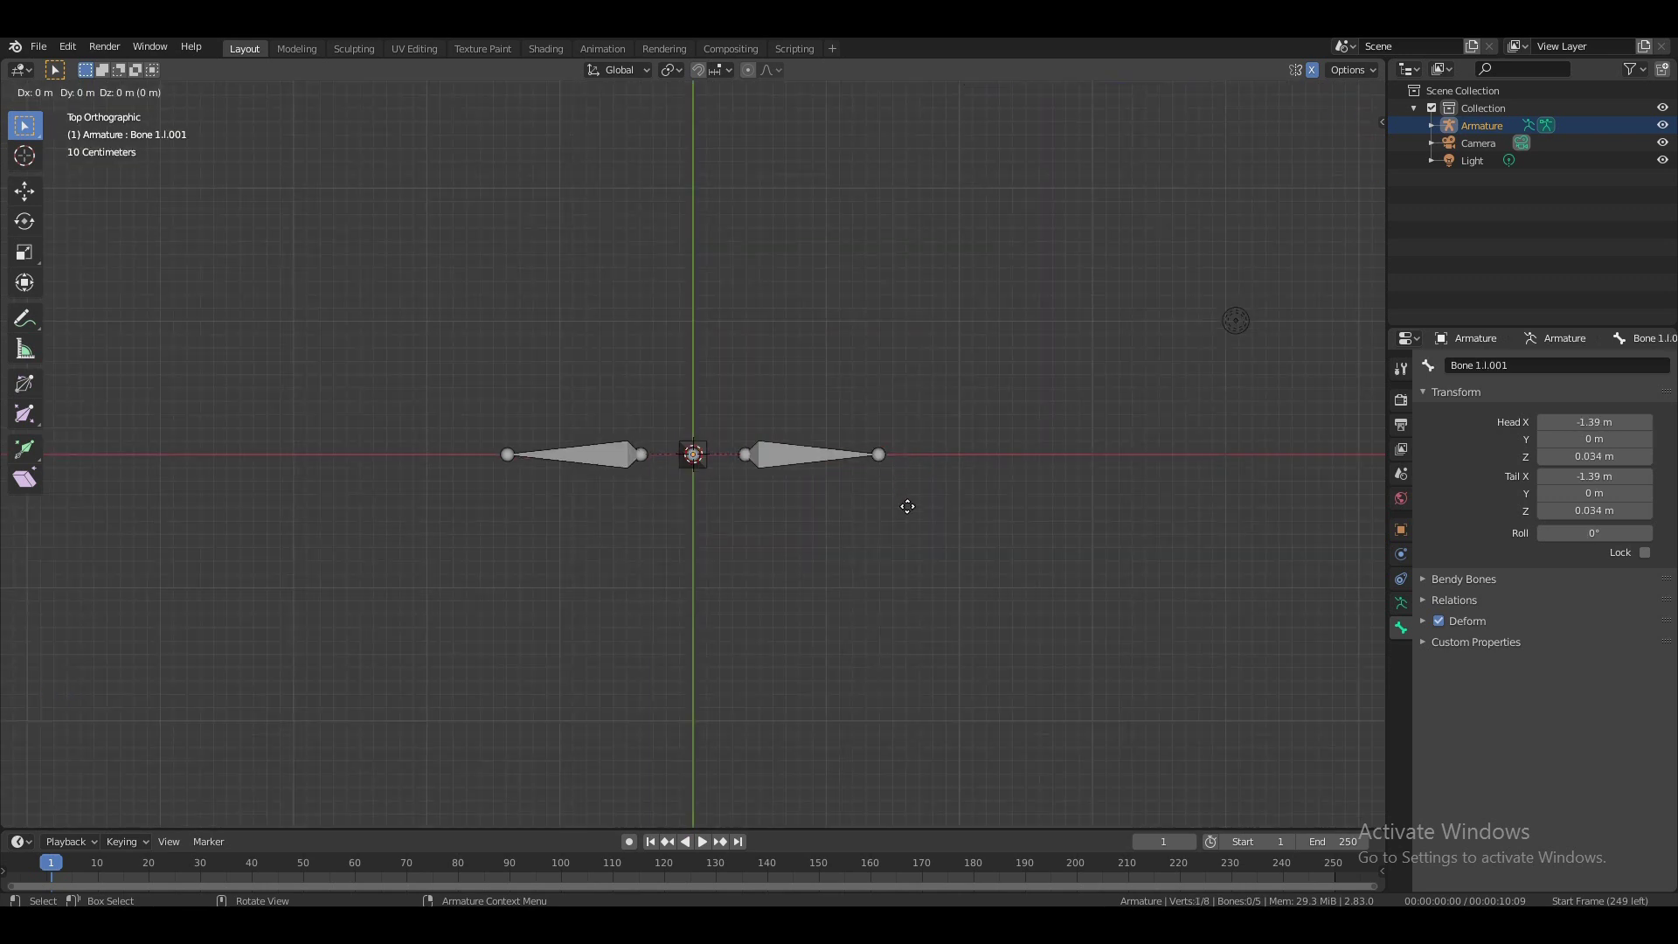
{"action": "key", "text": "x"}
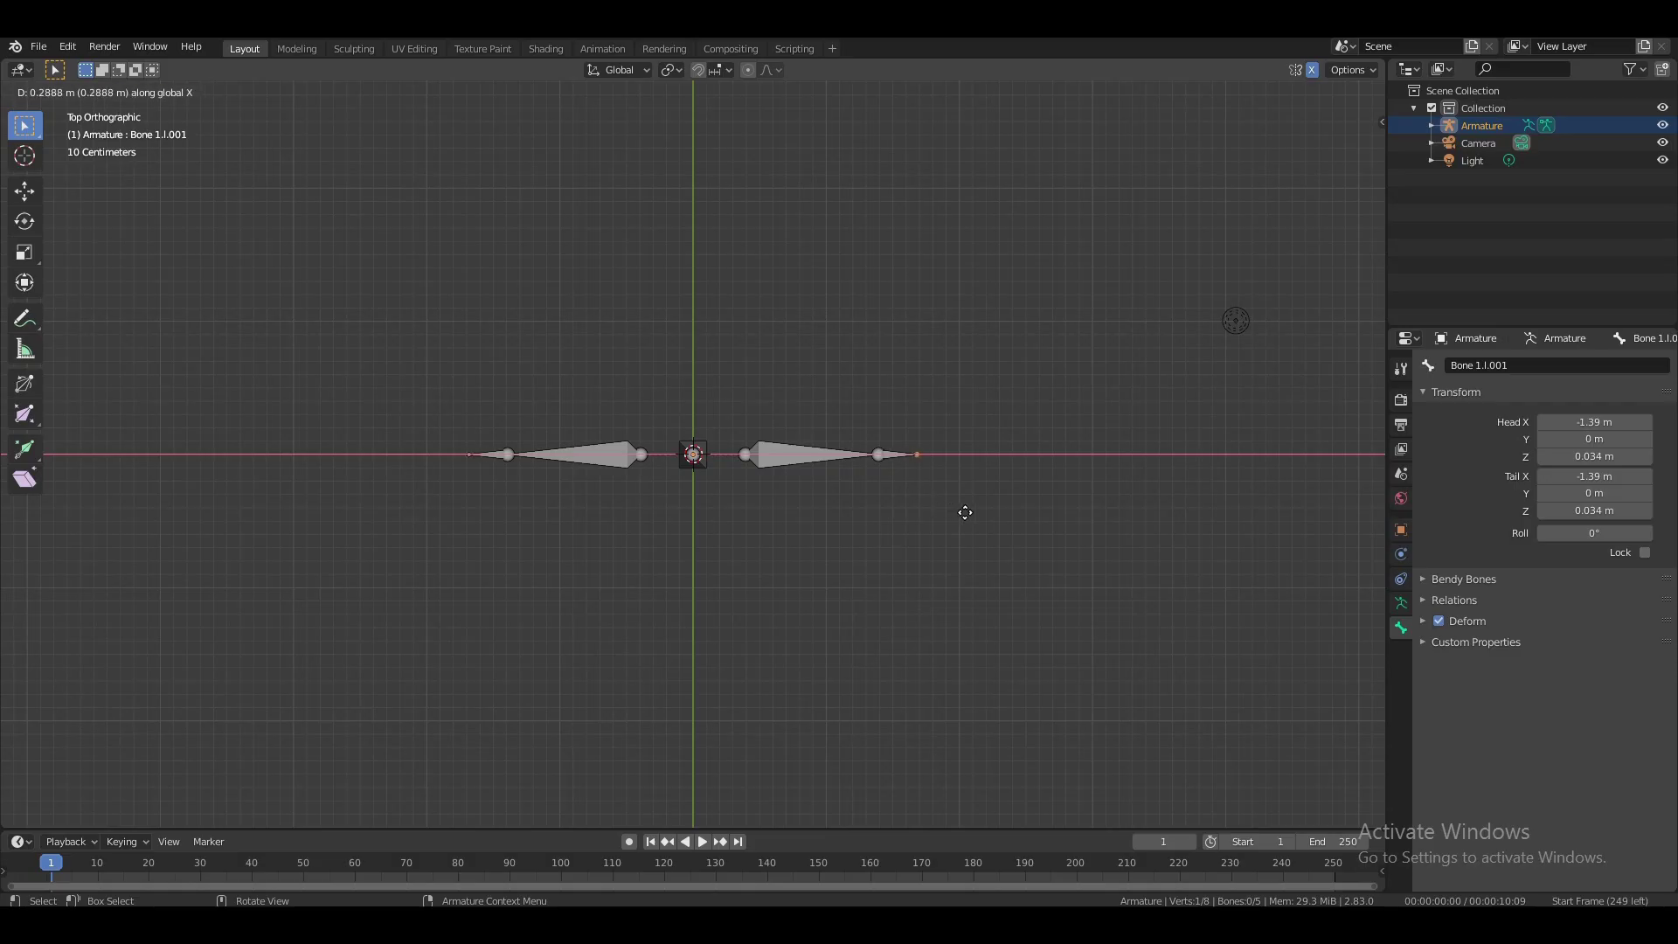
{"action": "left_click", "coordinate": [1025, 529]}
{"action": "key", "text": "e"}
{"action": "key", "text": "x"}
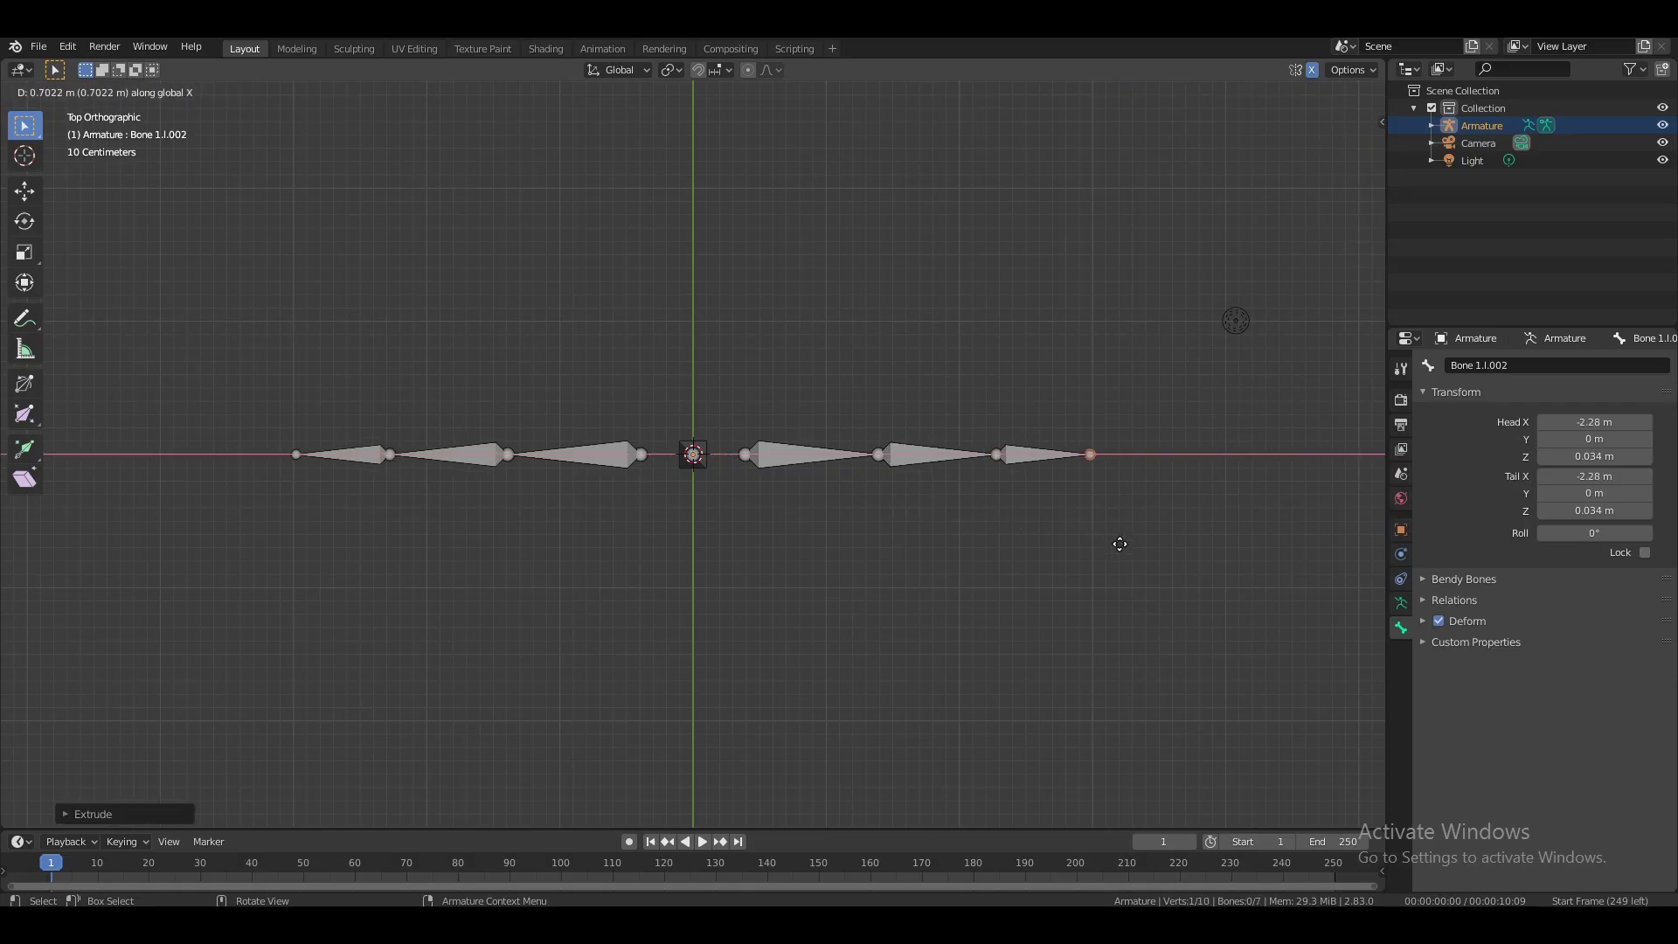
{"action": "left_click", "coordinate": [1125, 551]}
{"action": "key", "text": "e"}
{"action": "key", "text": "x"}
{"action": "left_click", "coordinate": [1224, 565]}
{"action": "key", "text": "e"}
{"action": "key", "text": "x"}
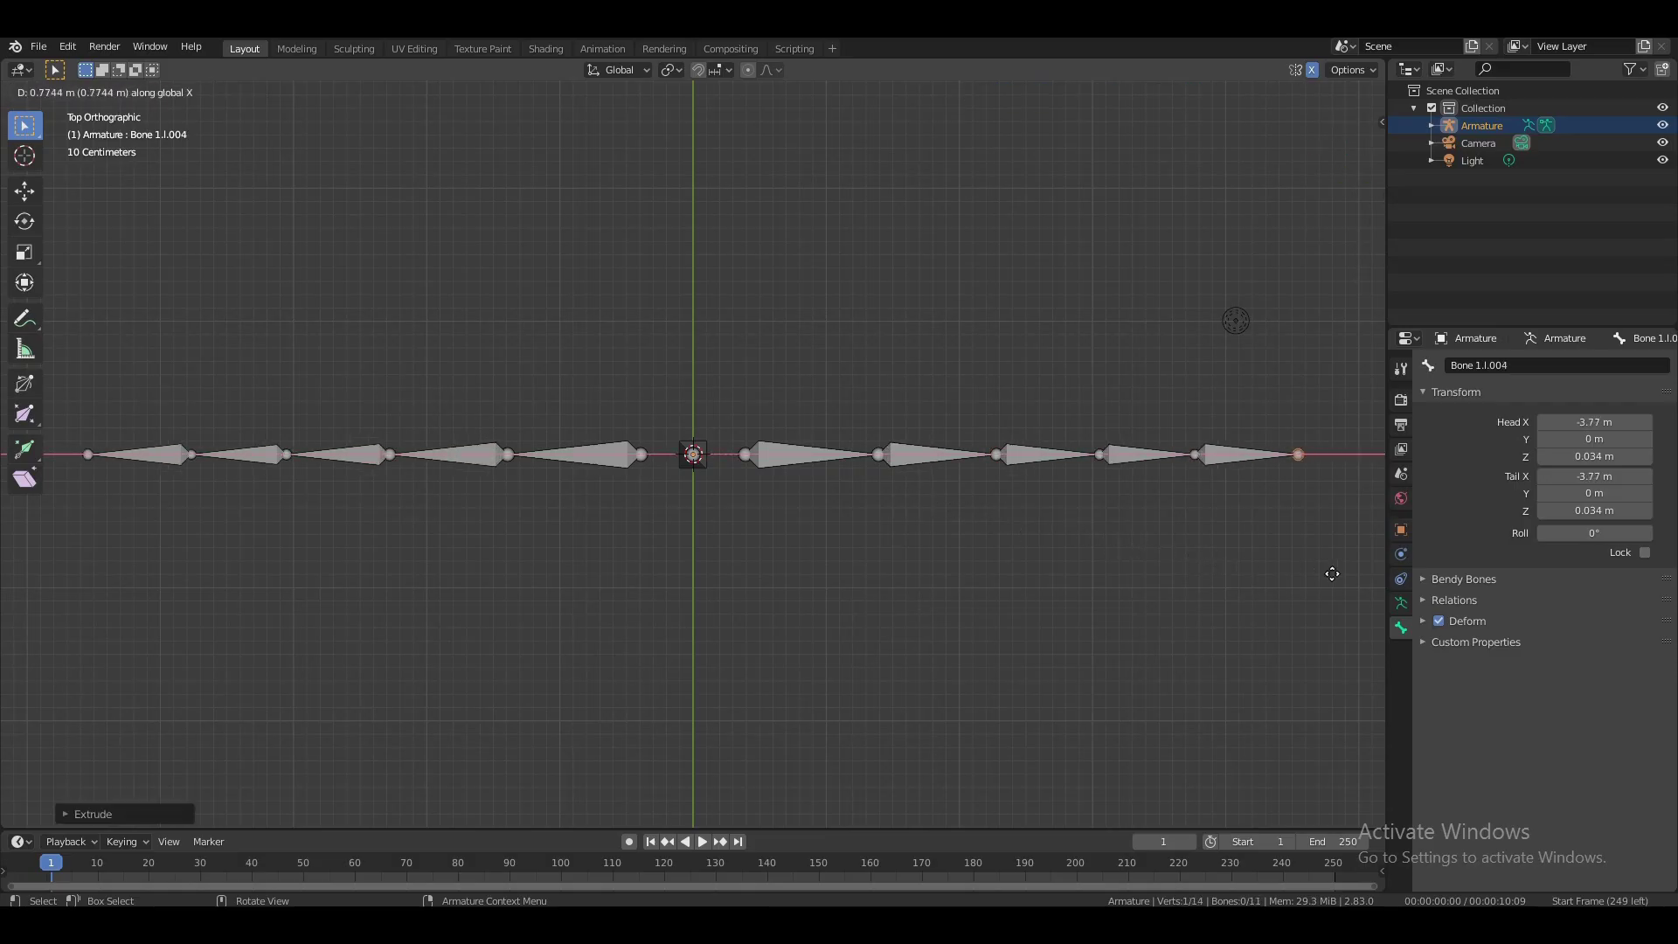
{"action": "left_click", "coordinate": [1342, 570]}
- Disconnect the outermost bone Bone 1.r.004 from its parent bone and test-move it without keeping the move
{"action": "left_click_drag", "start_coordinate": [1341, 153], "coordinate": [1196, 330]}
{"action": "scroll", "coordinate": [1197, 330], "scroll_direction": "down", "scroll_amount": 1}
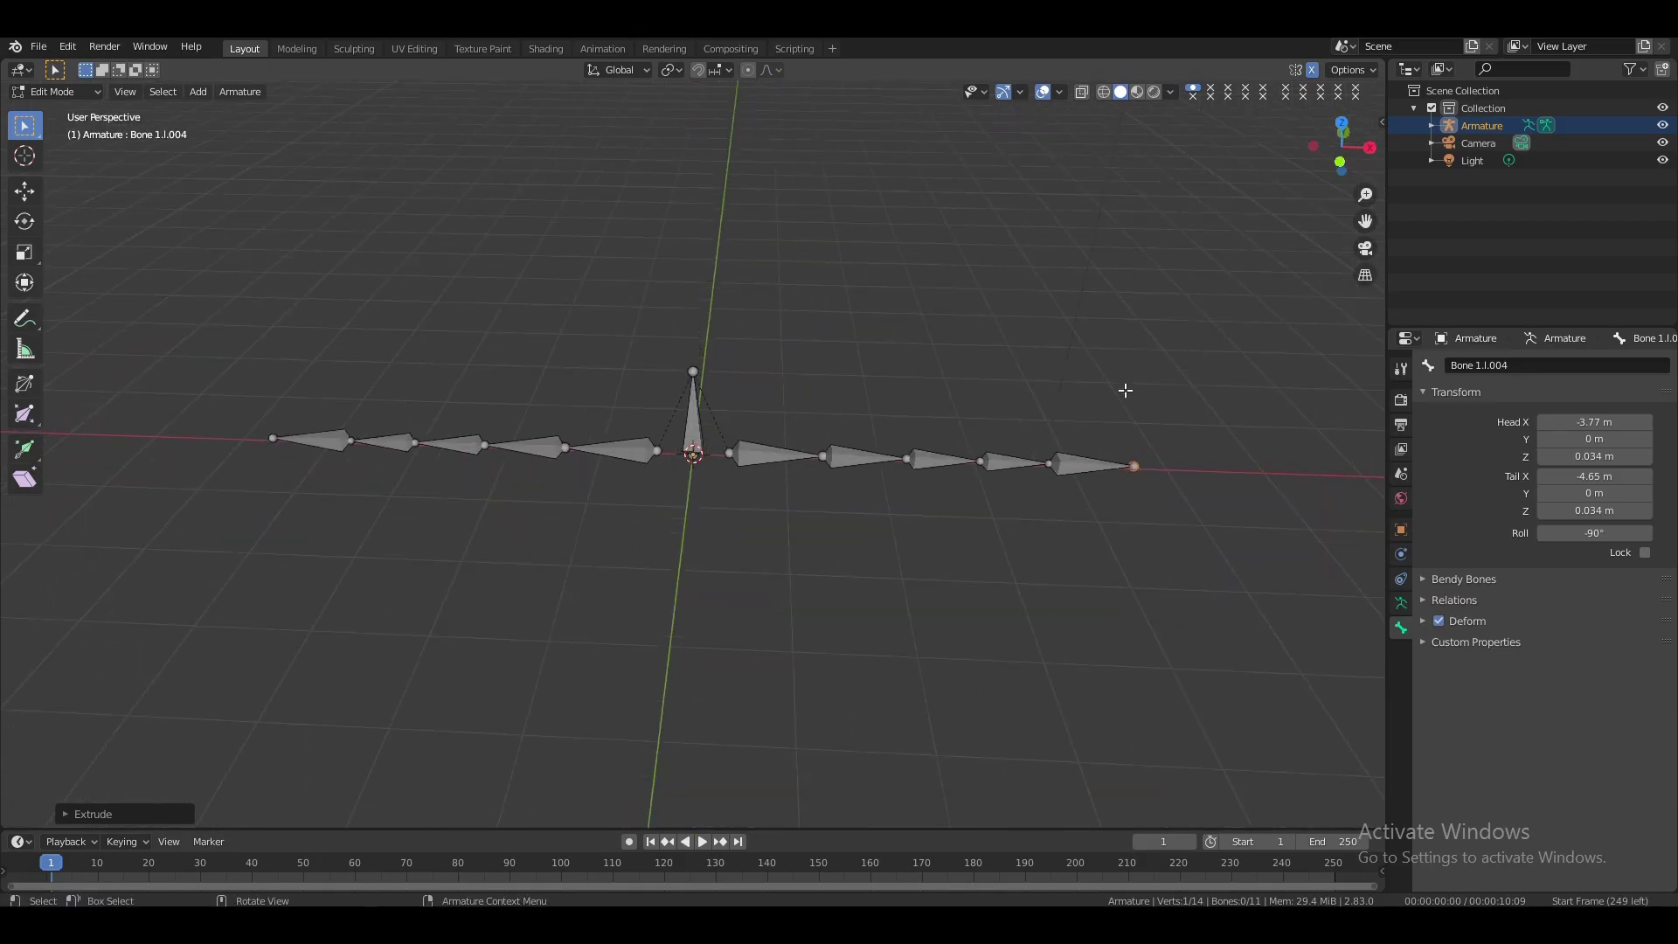
{"action": "left_click", "coordinate": [1077, 460]}
{"action": "key", "text": "alt+p"}
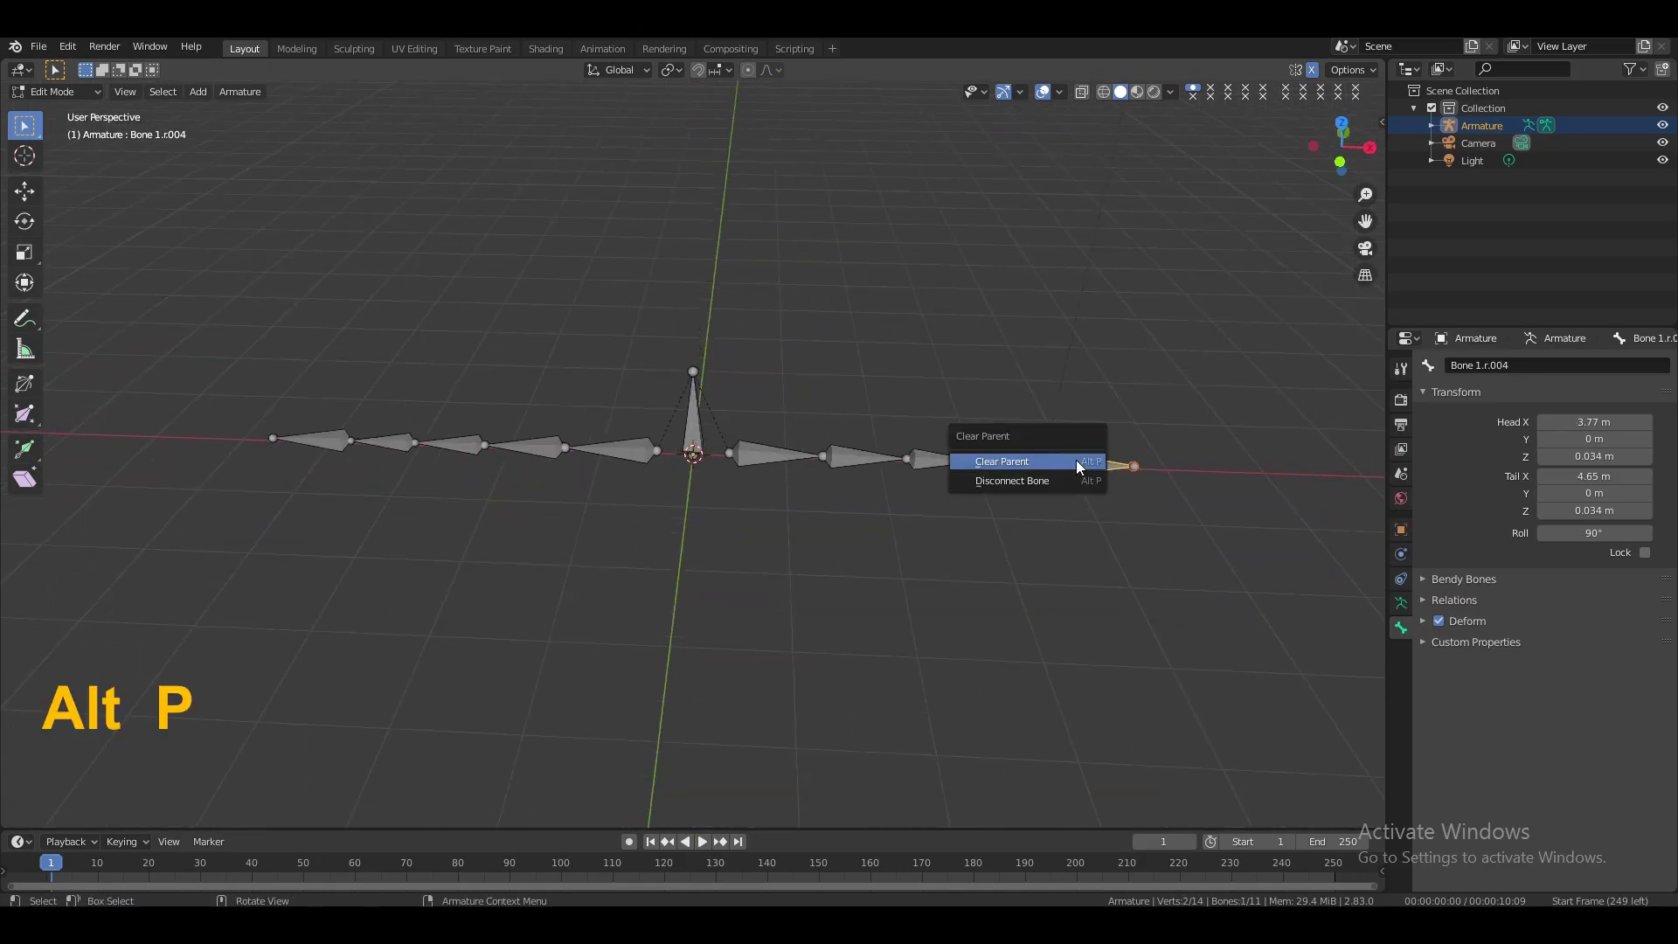
{"action": "left_click", "coordinate": [1032, 479]}
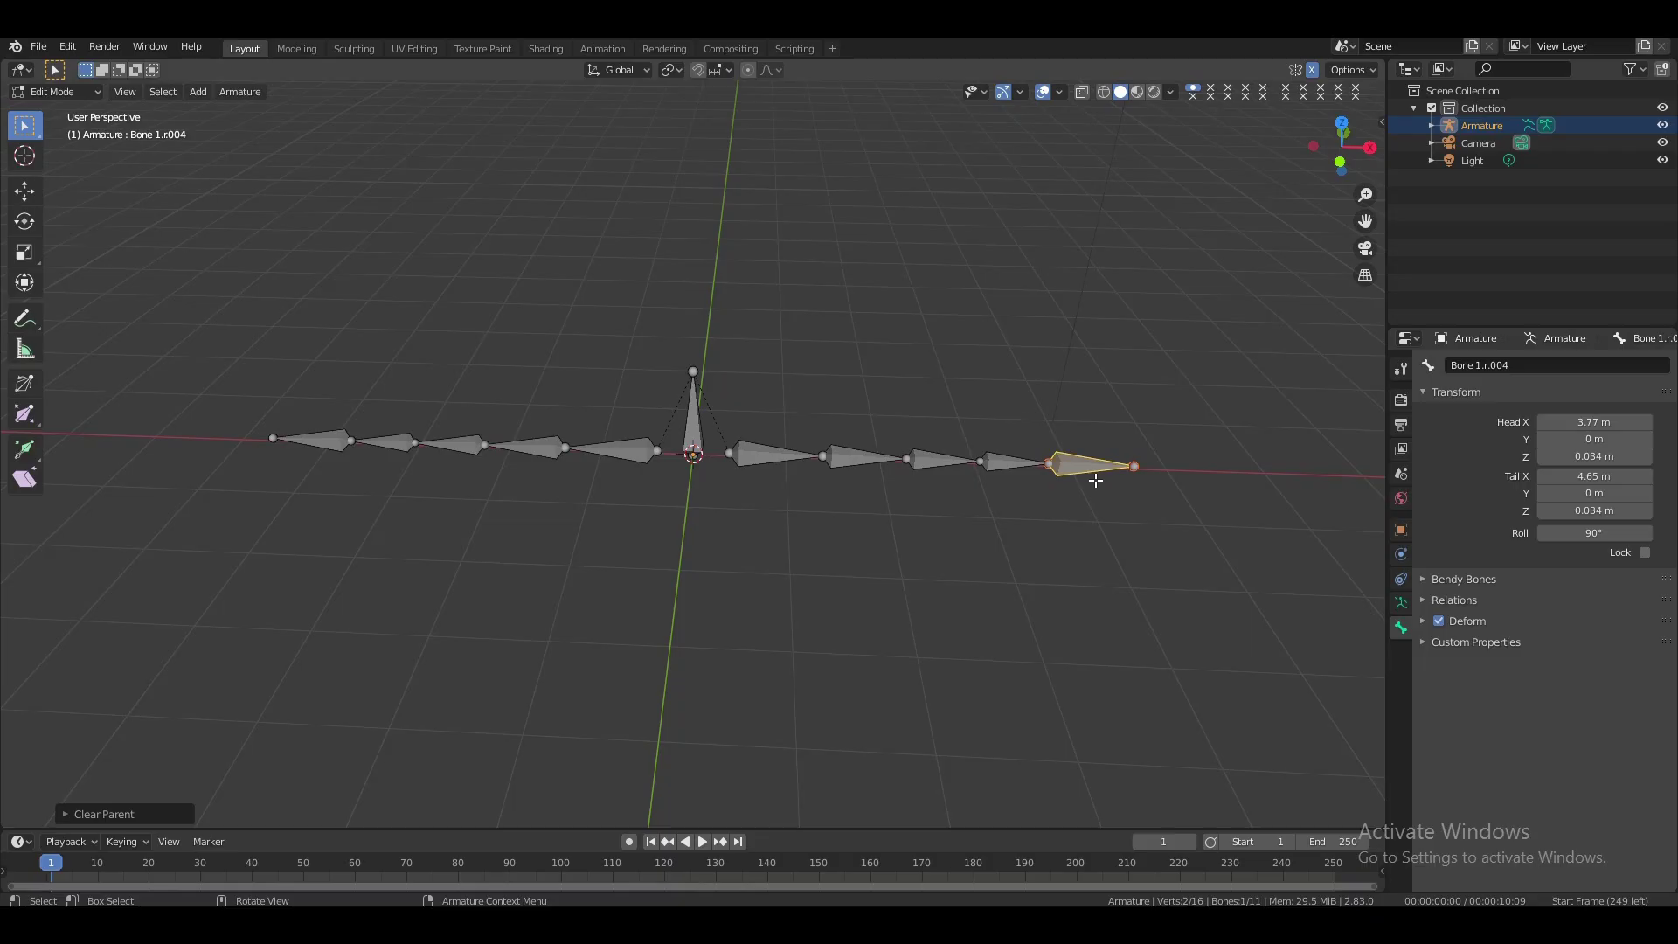
{"action": "key", "text": "g"}
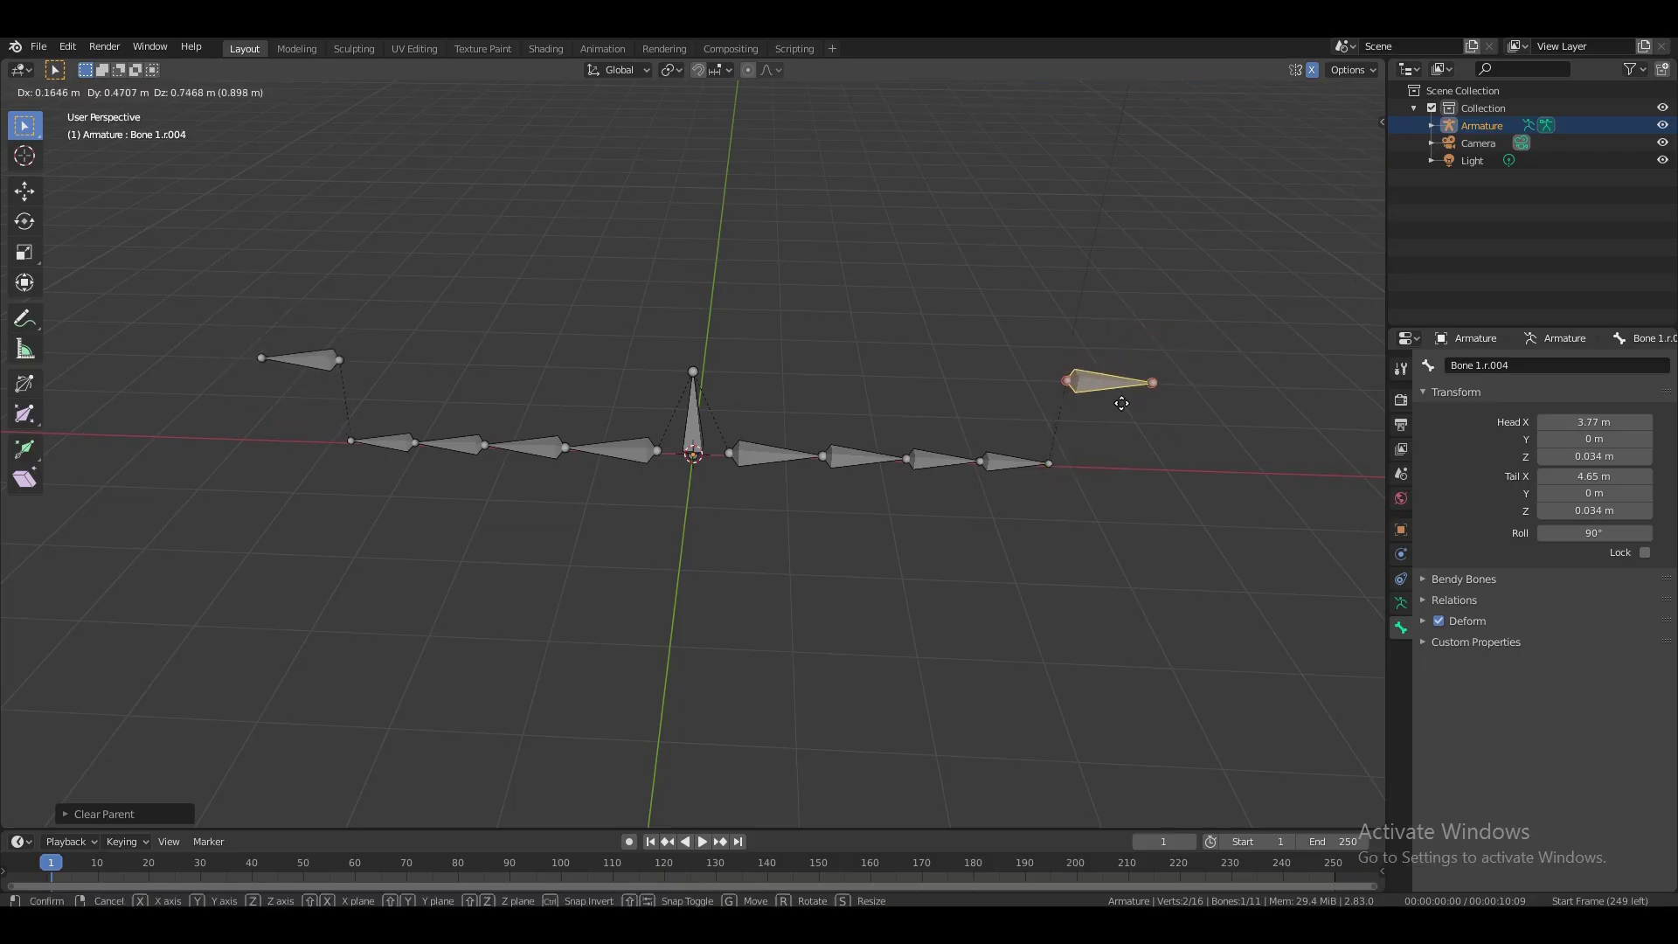
{"action": "right_click", "coordinate": [1123, 403]}
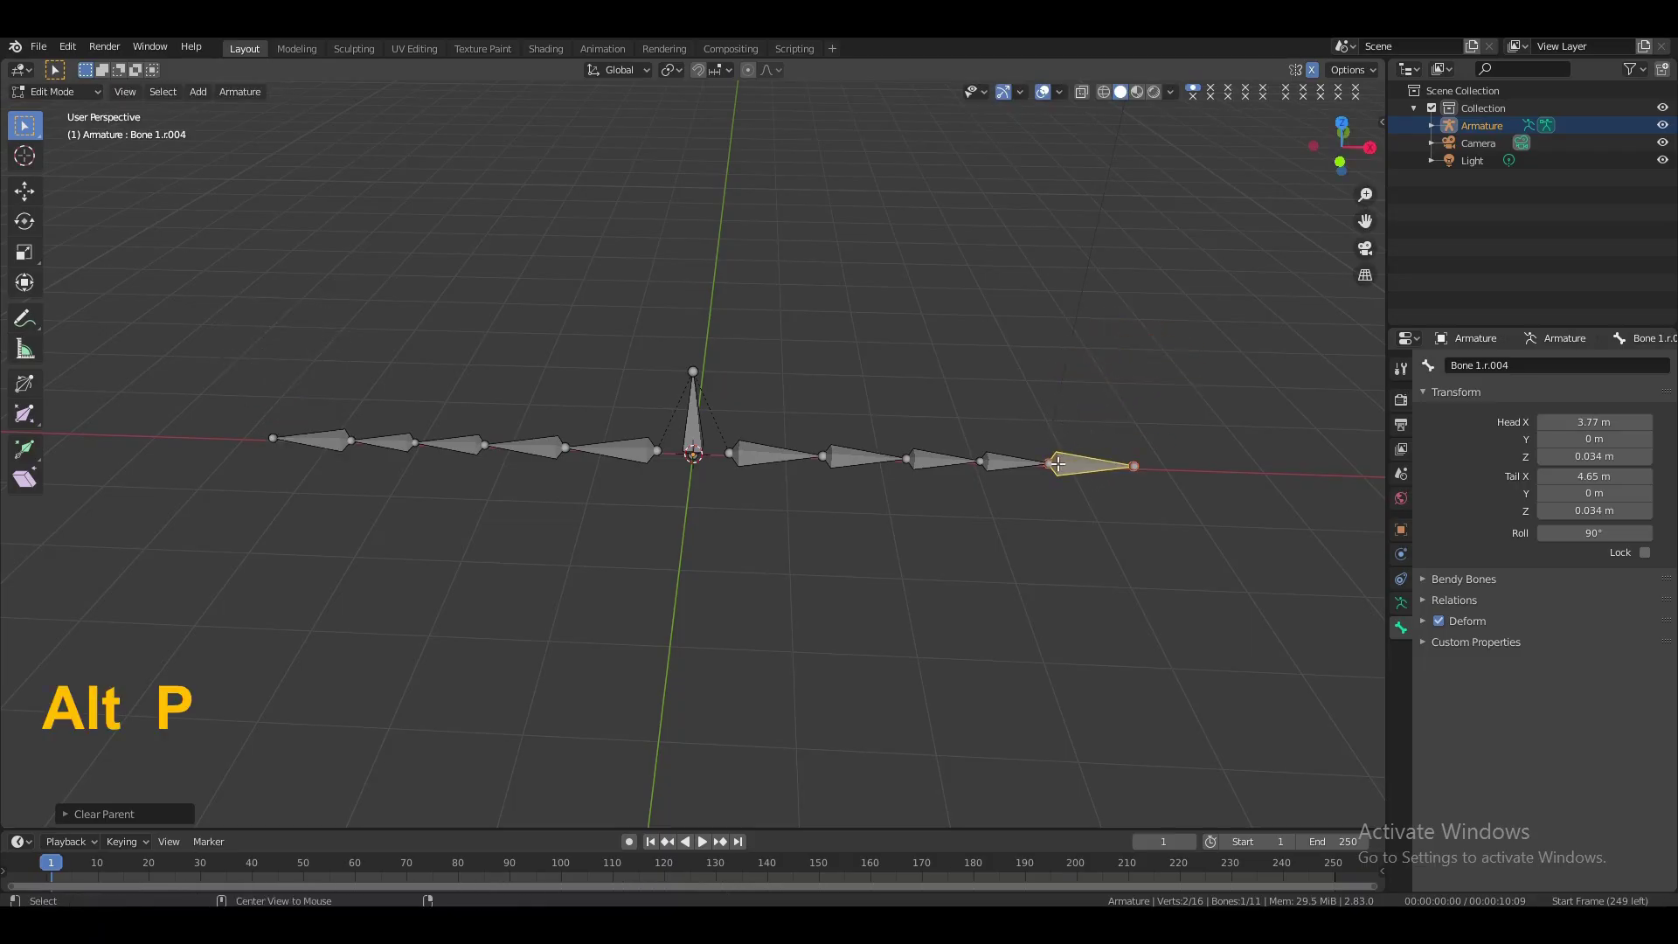
- Clear the parent of the outermost leg bone Bone 1.r.004 completely and test-move it without keeping the move
{"action": "key", "text": "alt+p"}
{"action": "left_click", "coordinate": [1016, 444]}
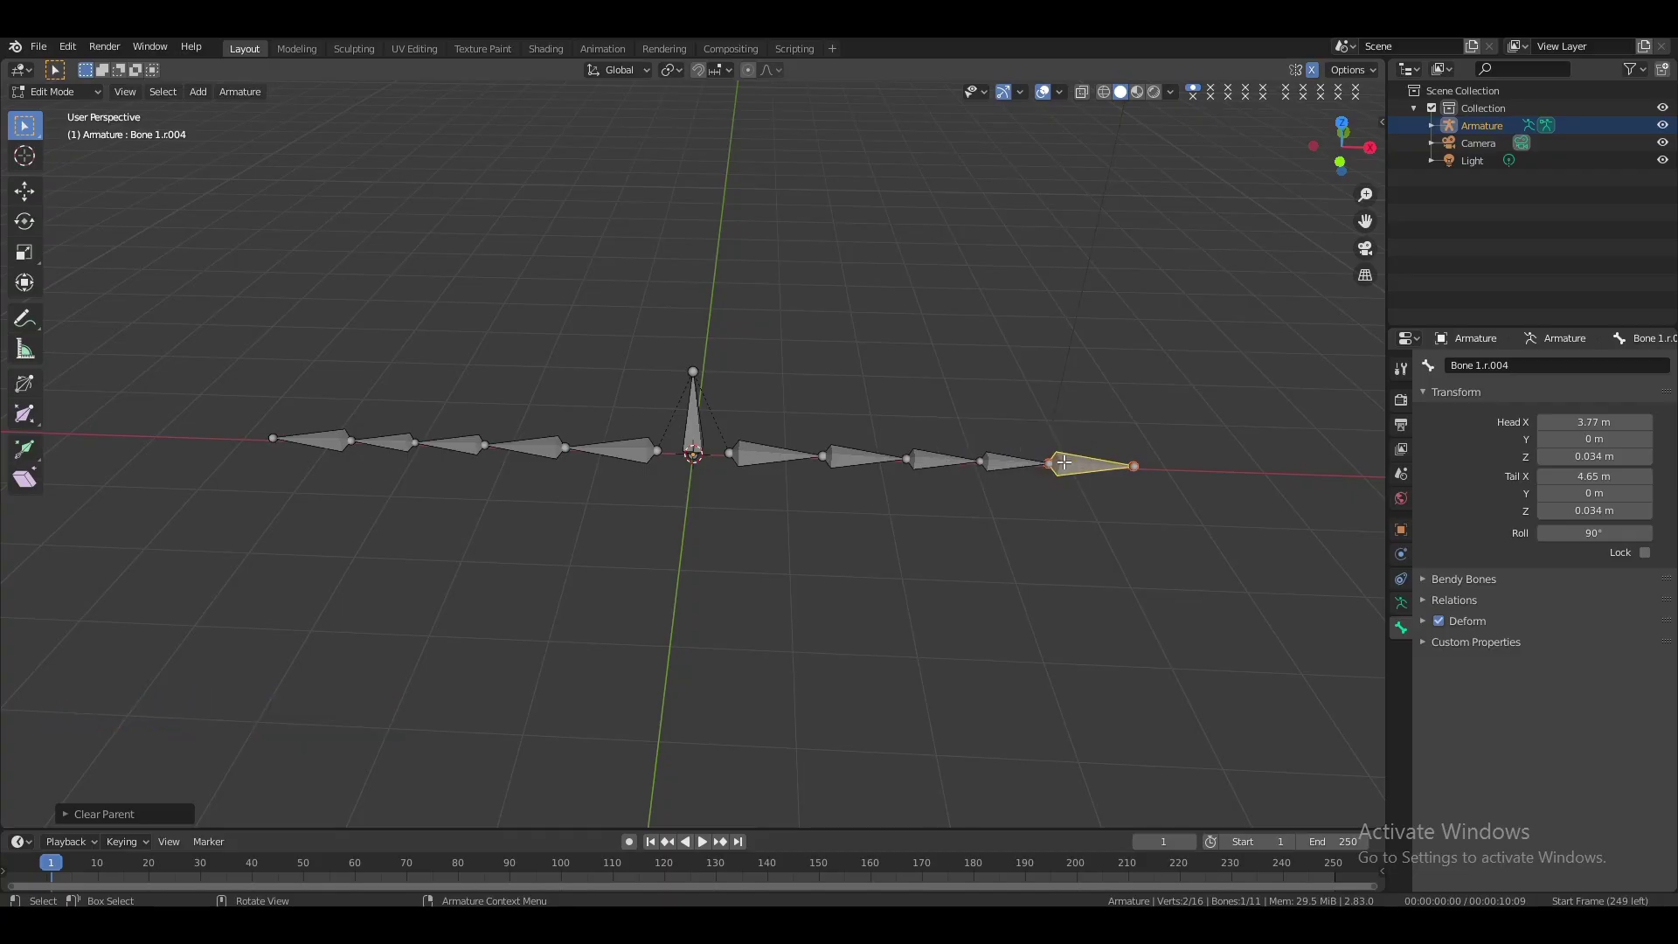
{"action": "key", "text": "g"}
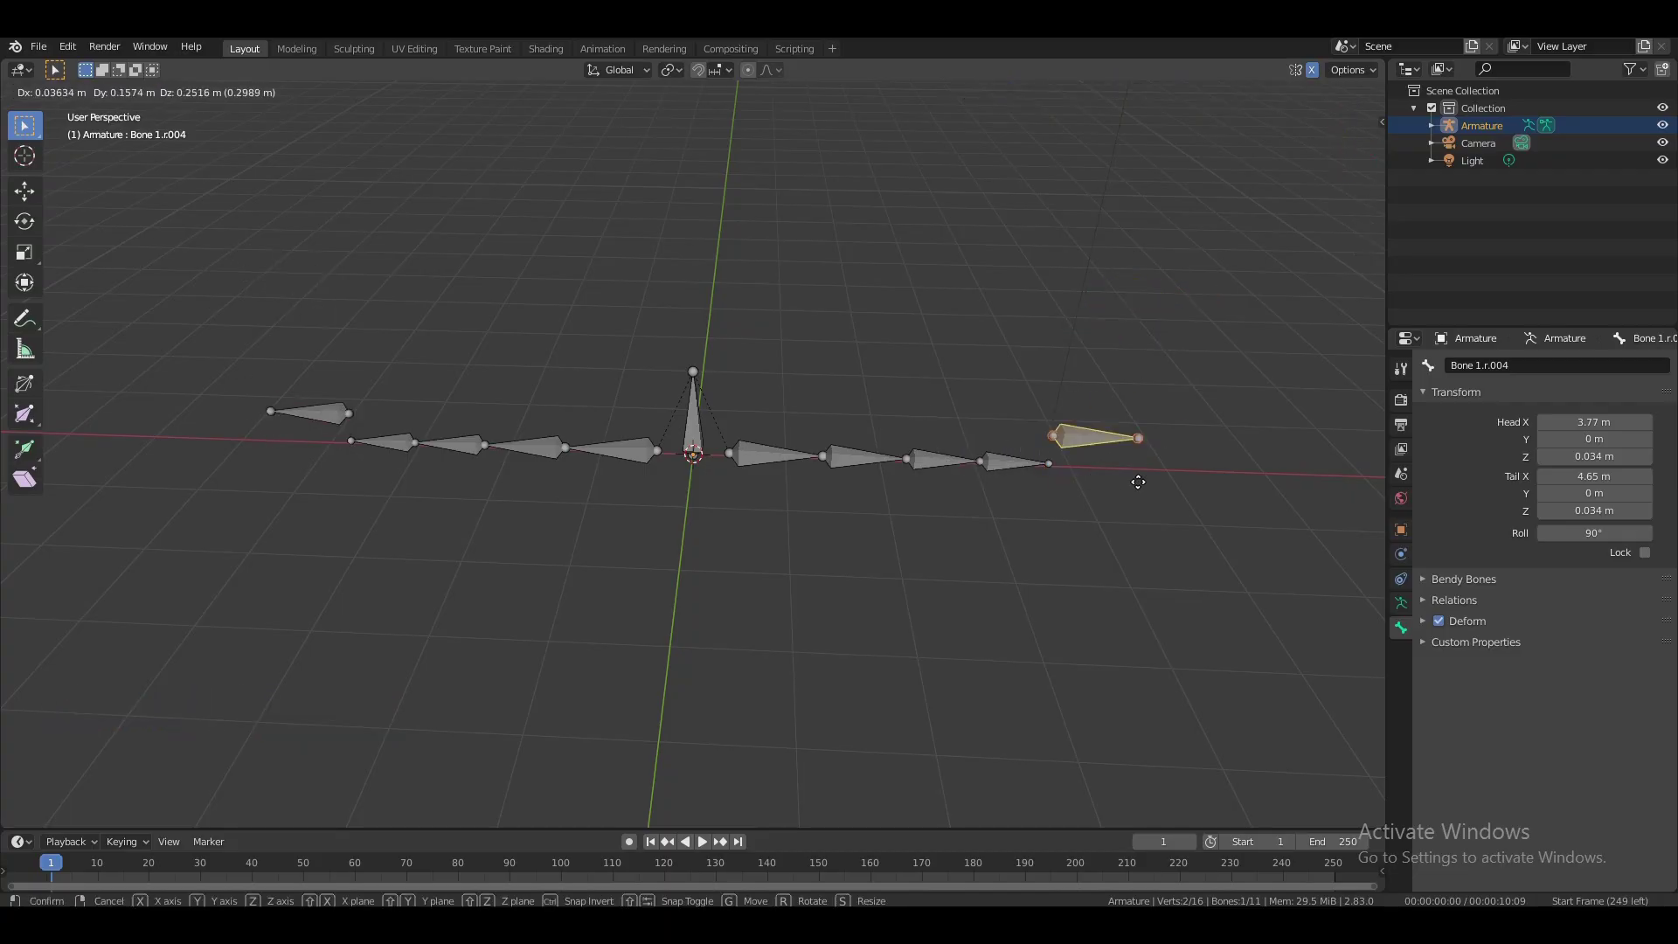
{"action": "right_click", "coordinate": [1188, 446]}
{"action": "middle_click_drag", "start_coordinate": [1188, 446], "coordinate": [987, 396]}
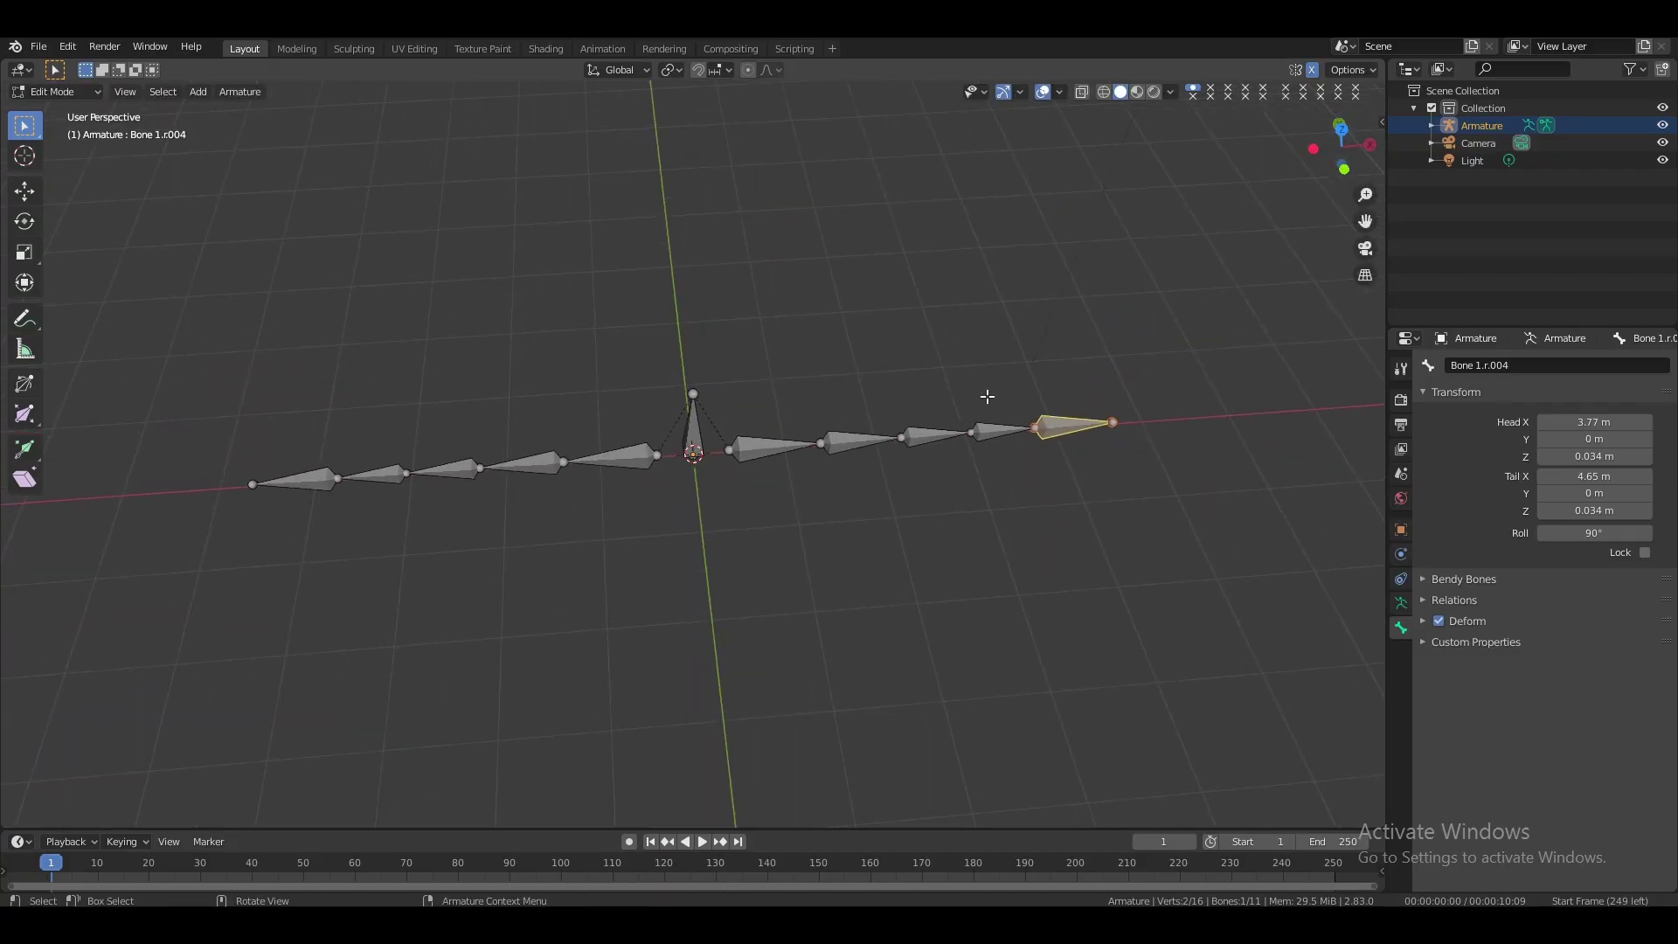
- In top view, select the whole five-bone chain starting at Bone 1.r and duplicate it about 0.96 m along negative Y
{"action": "left_click", "coordinate": [757, 447], "text": "ctrl"}
{"action": "key", "text": "KP_7"}
{"action": "key", "text": "shift+d"}
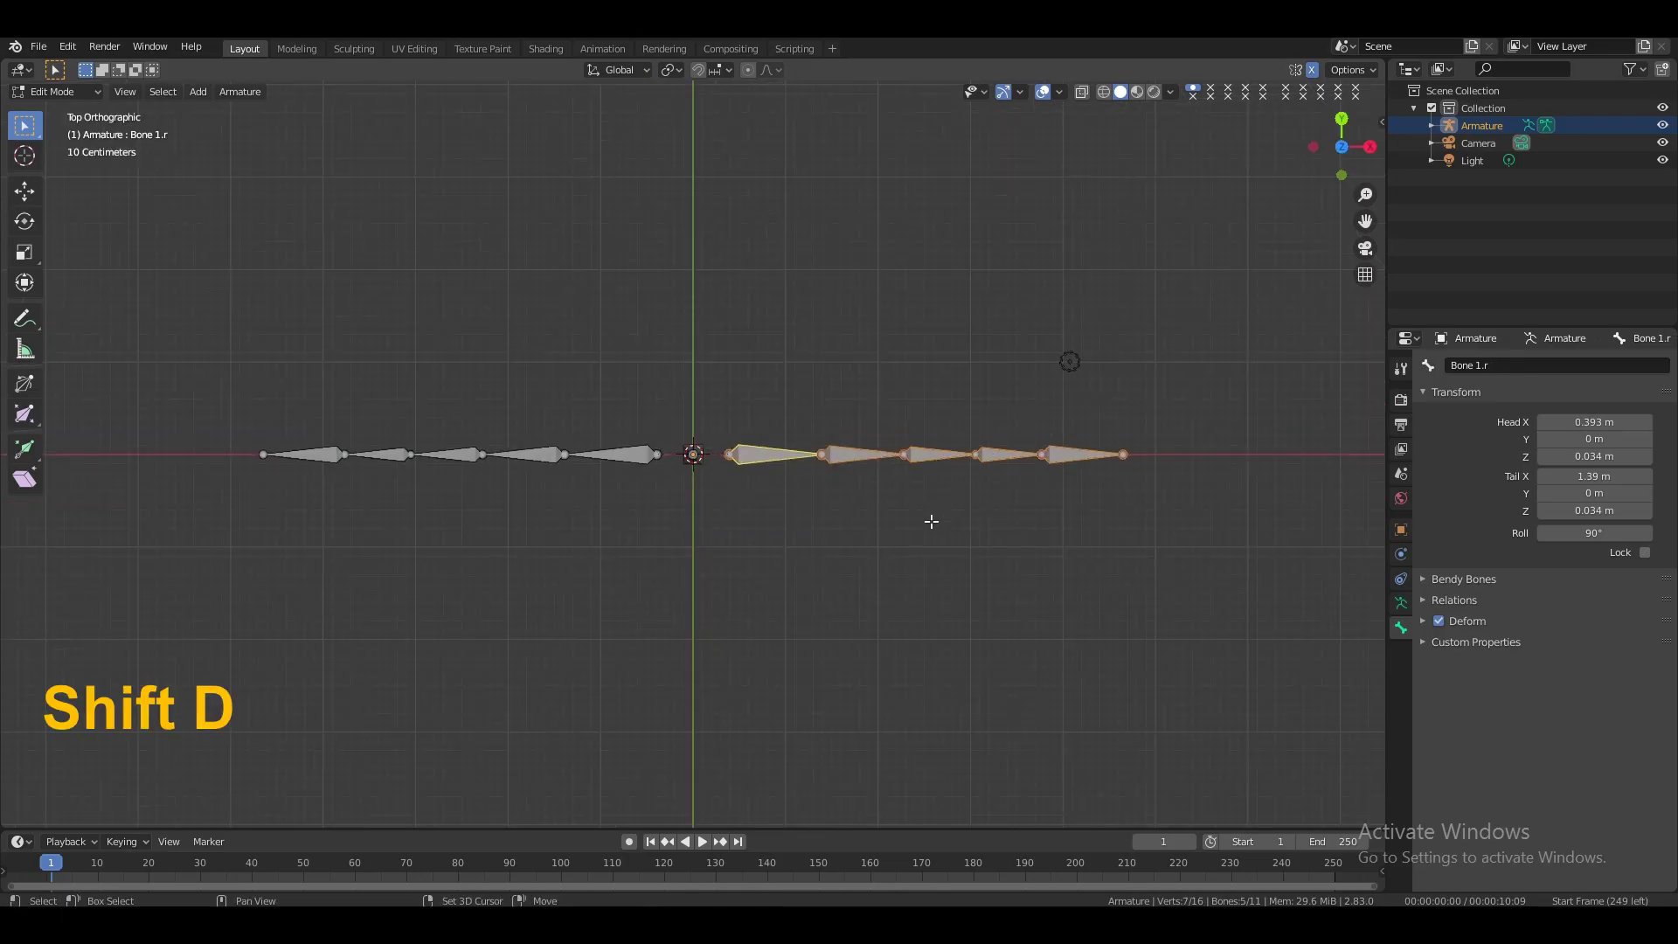
{"action": "key", "text": "y"}
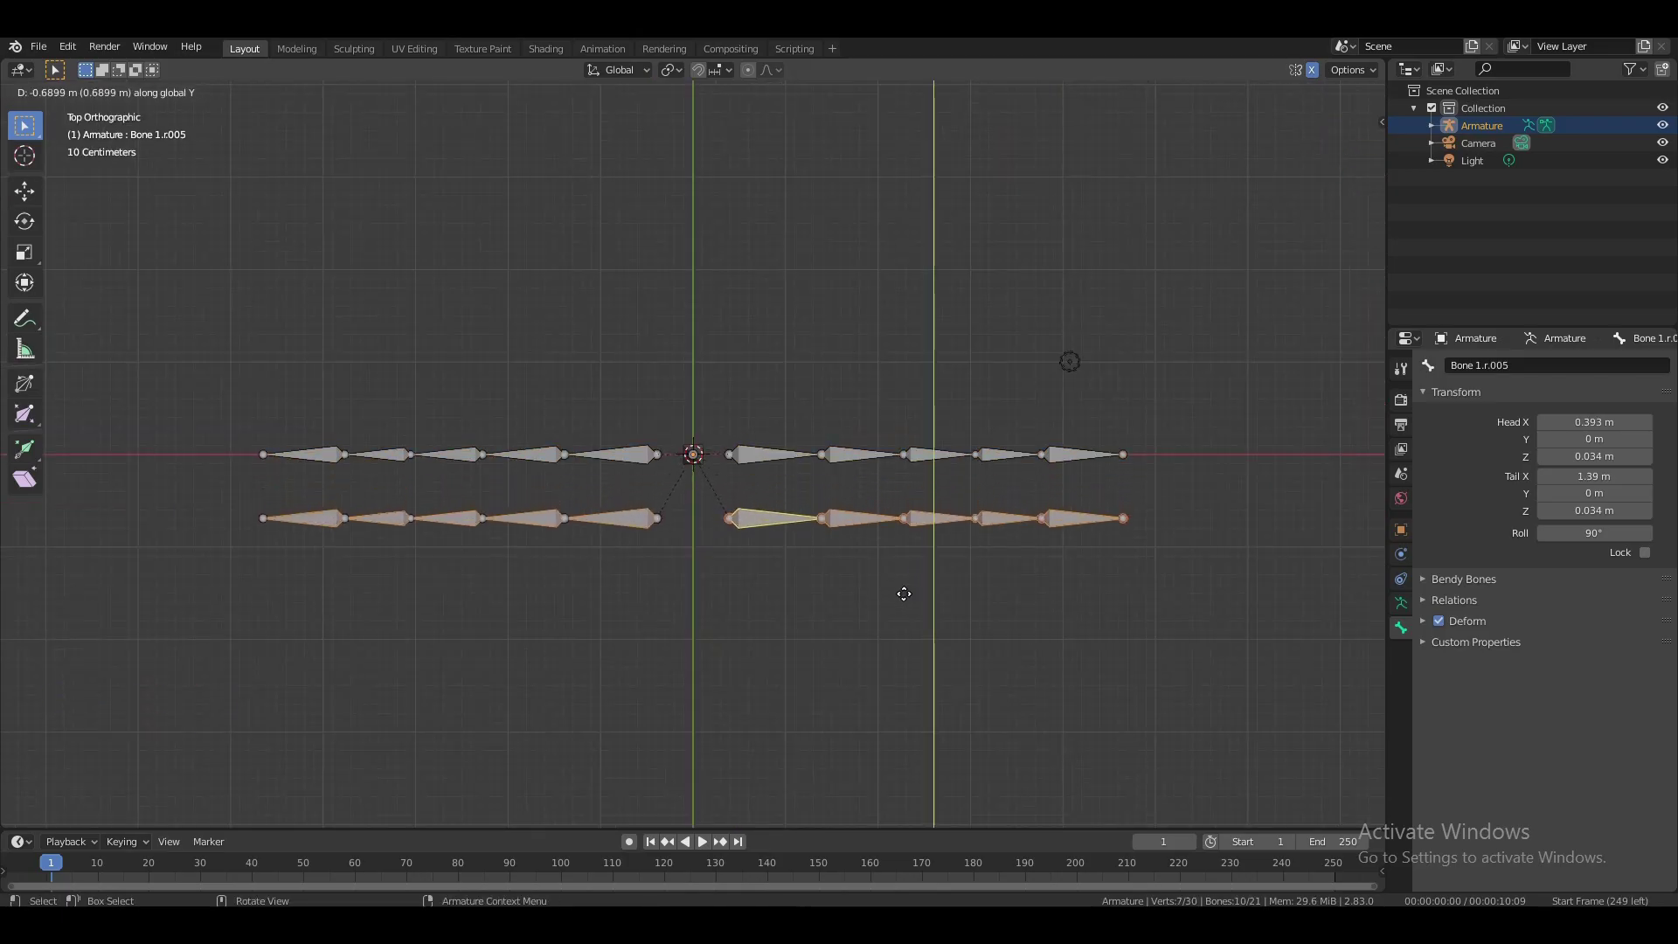
{"action": "left_click", "coordinate": [893, 610]}
- Rotate the duplicated leg chain by -45° around the Z axis
{"action": "scroll", "coordinate": [893, 610], "scroll_direction": "down", "scroll_amount": 1}
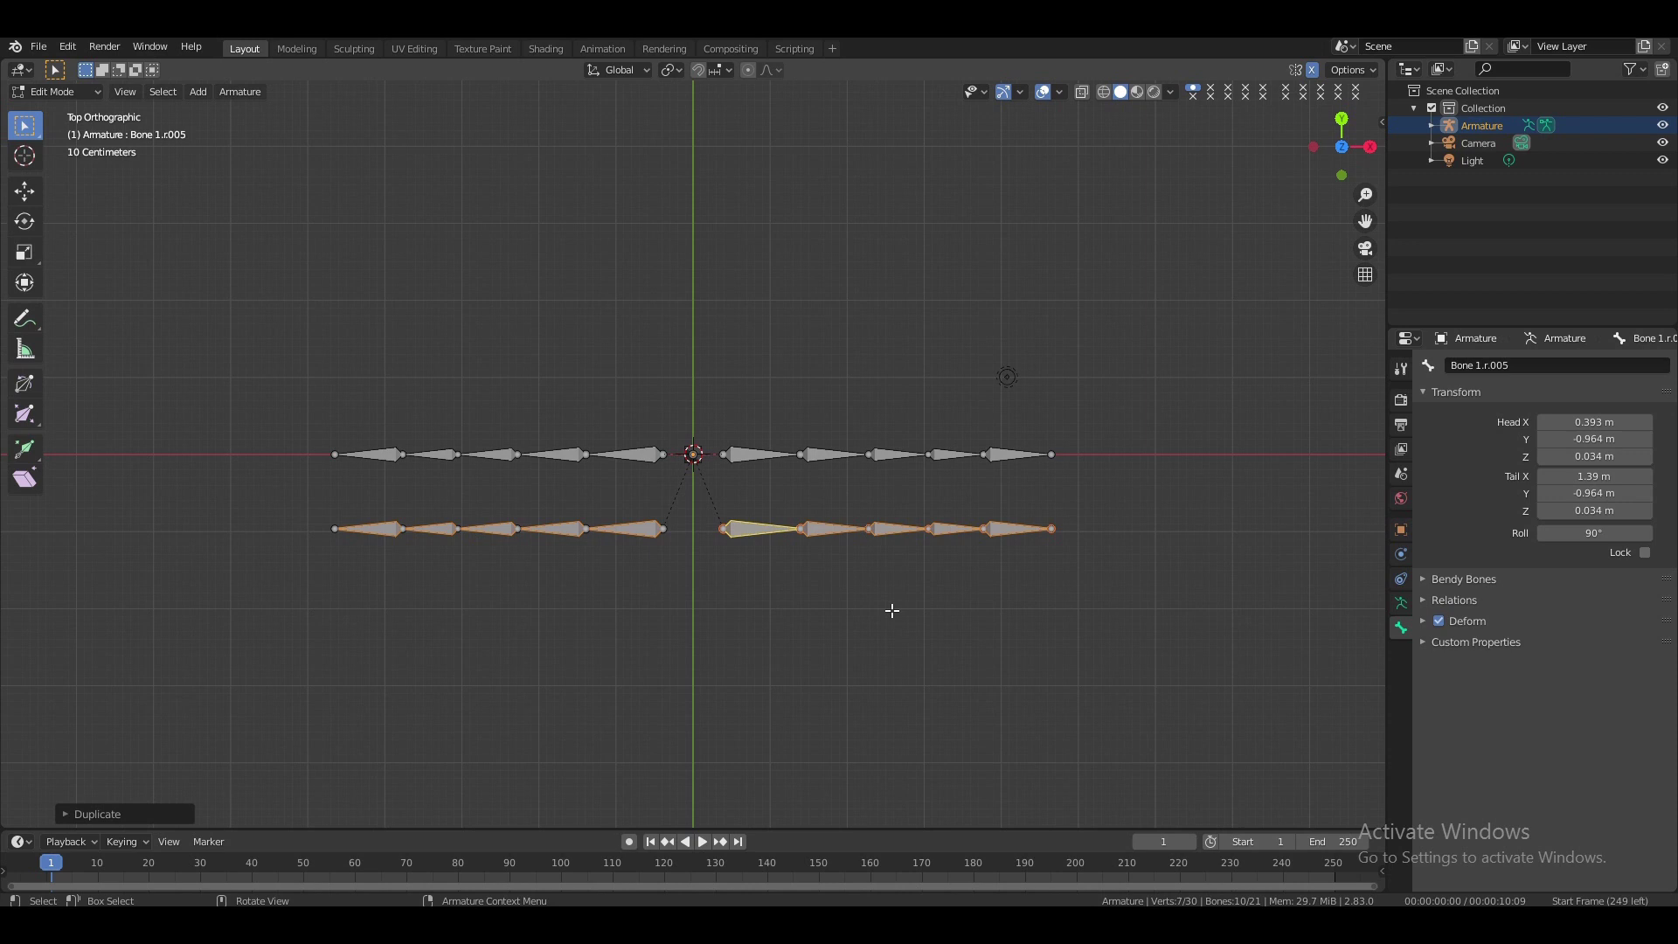
{"action": "type", "text": "r"}
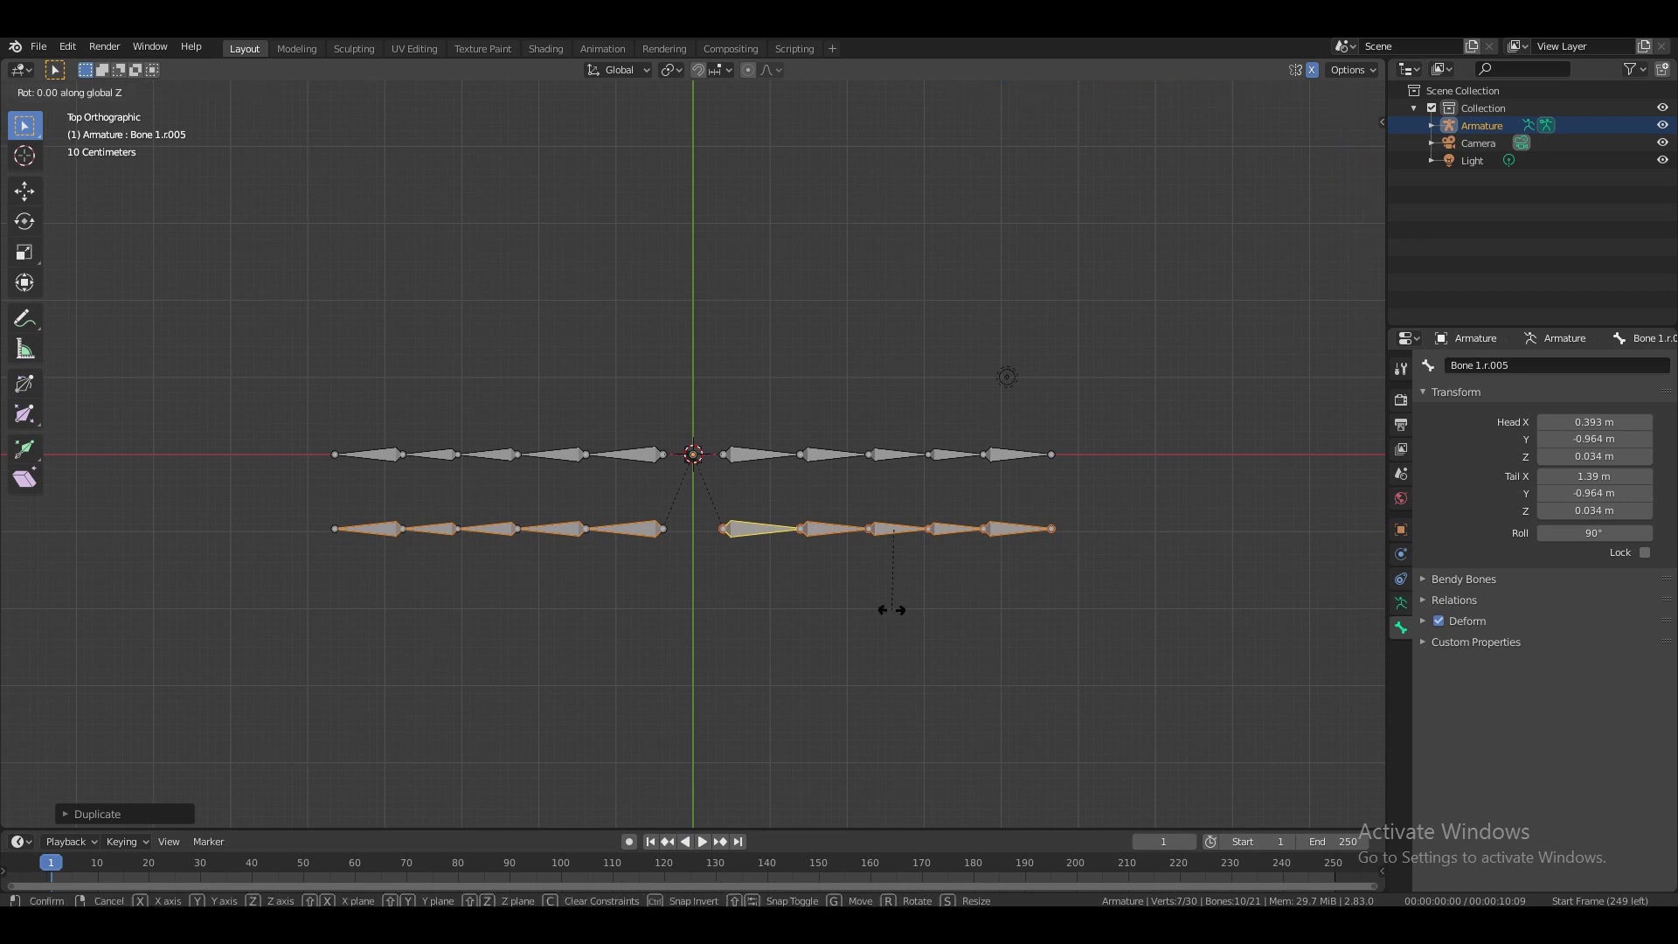
{"action": "type", "text": "-45"}
{"action": "key", "text": "Return"}
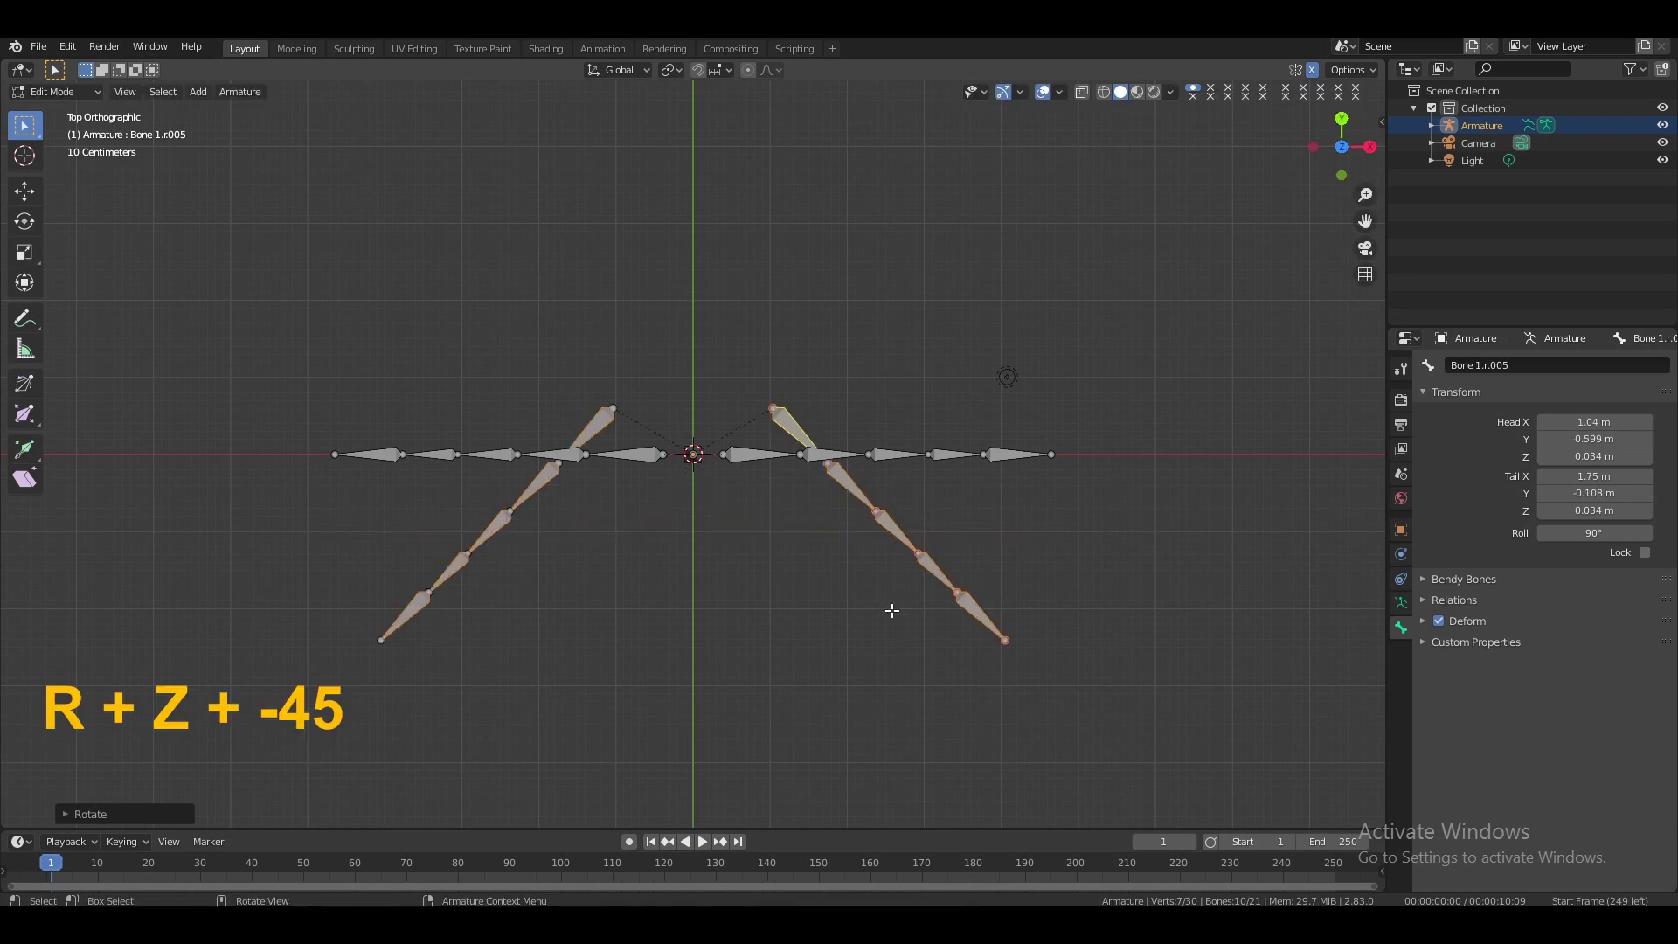
- Move the angled leg chain about 1.62 m along negative Y and about 0.6 m along negative X toward the center
{"action": "key", "text": "g"}
{"action": "key", "text": "y"}
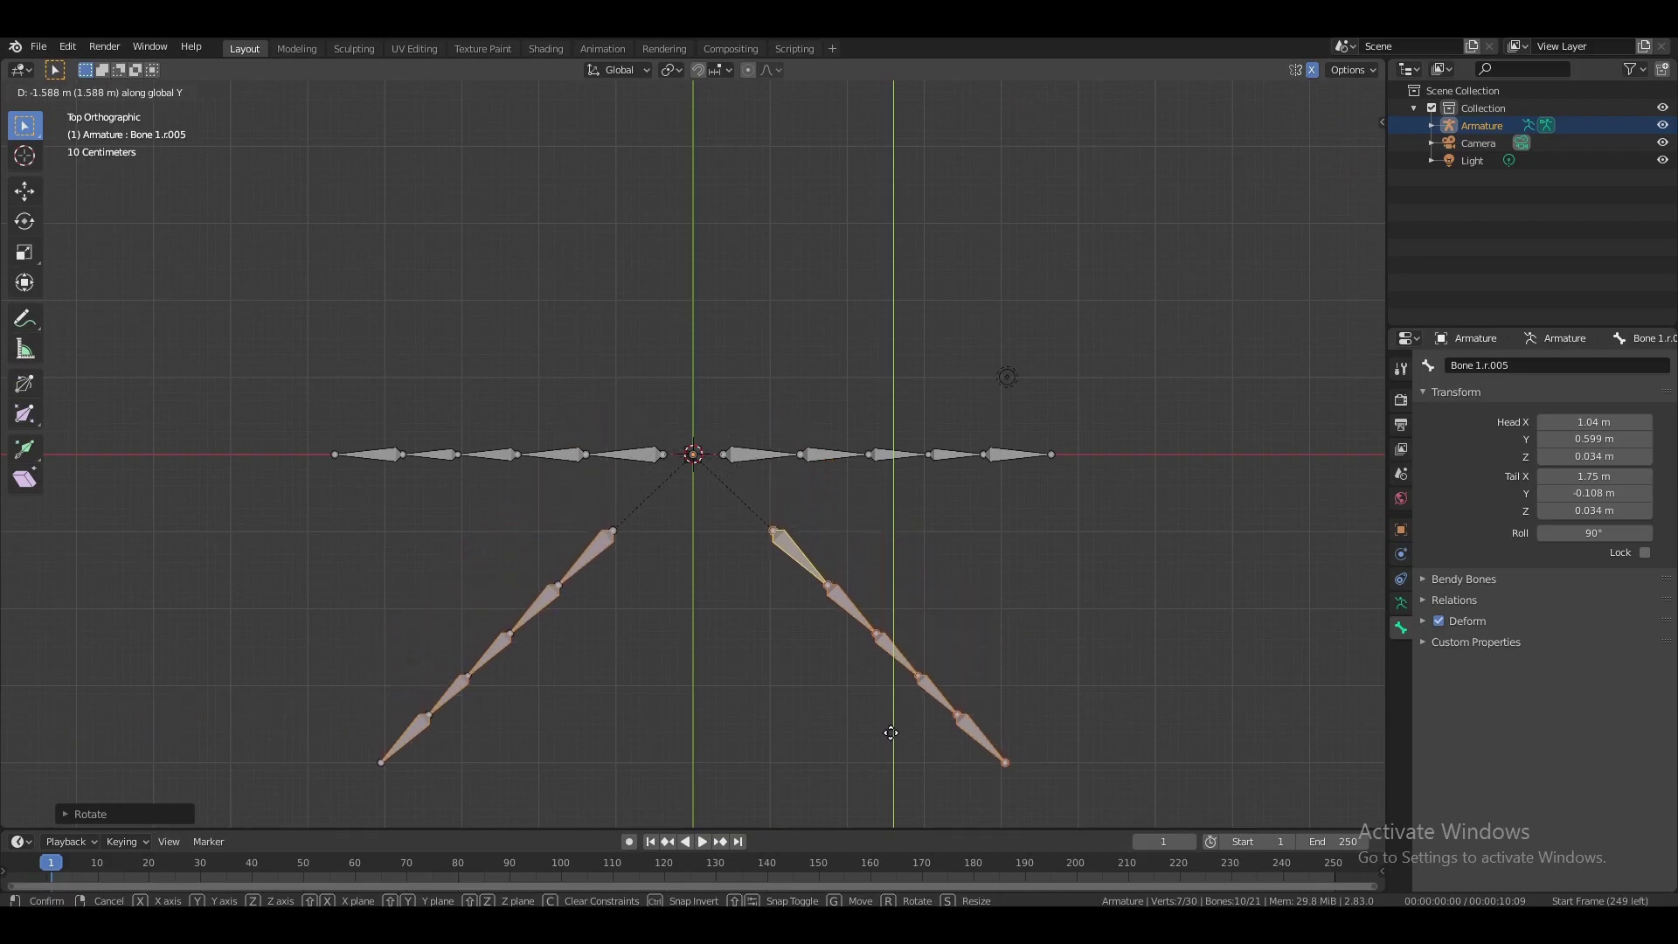
{"action": "key", "text": "Return"}
{"action": "key", "text": "g"}
{"action": "key", "text": "x"}
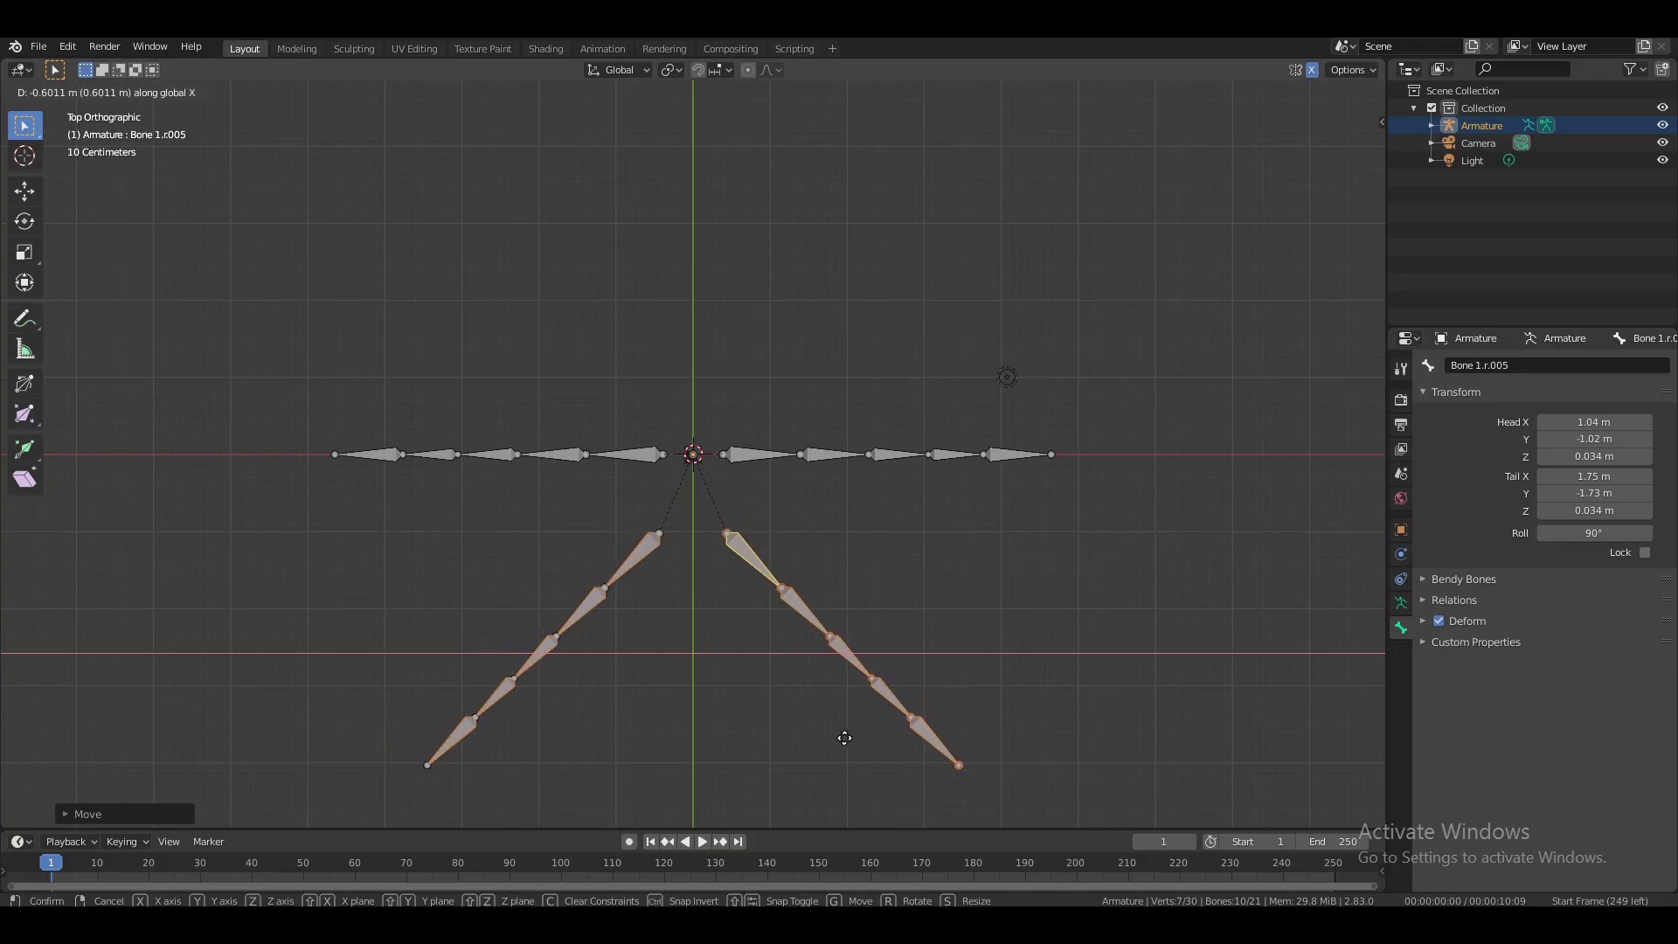
{"action": "key", "text": "Return"}
- Duplicate the angled leg chain about 2.79 m along positive Y and rotate the copy 180° around Z
{"action": "key", "text": "shift+d"}
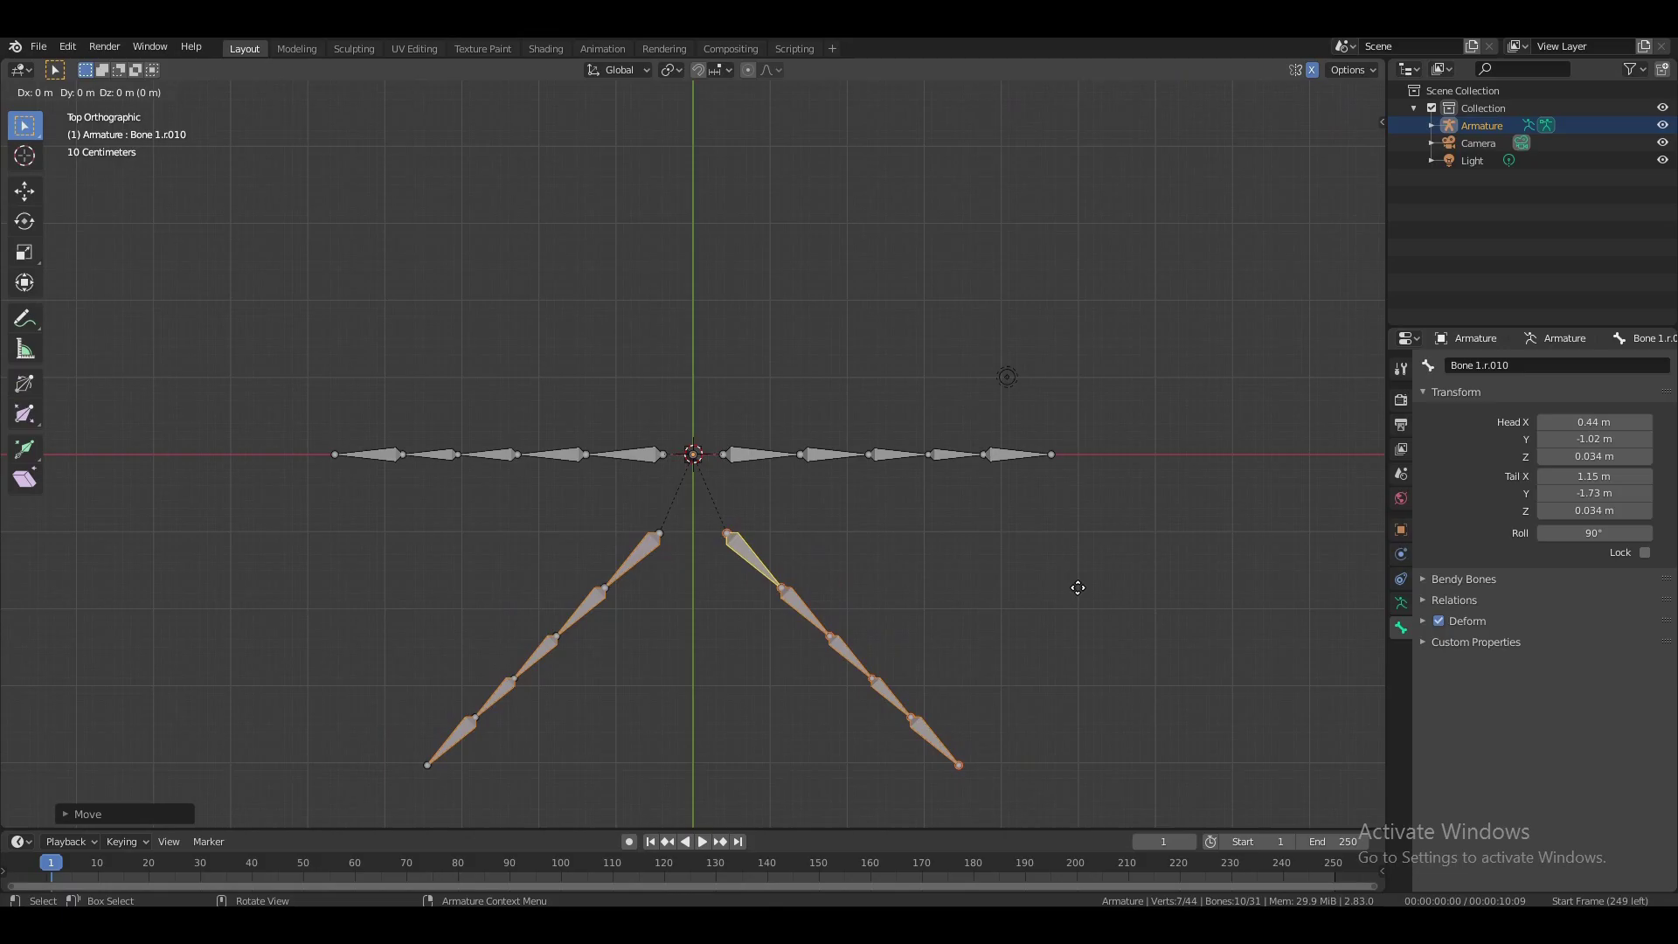
{"action": "key", "text": "y"}
{"action": "key", "text": "Return"}
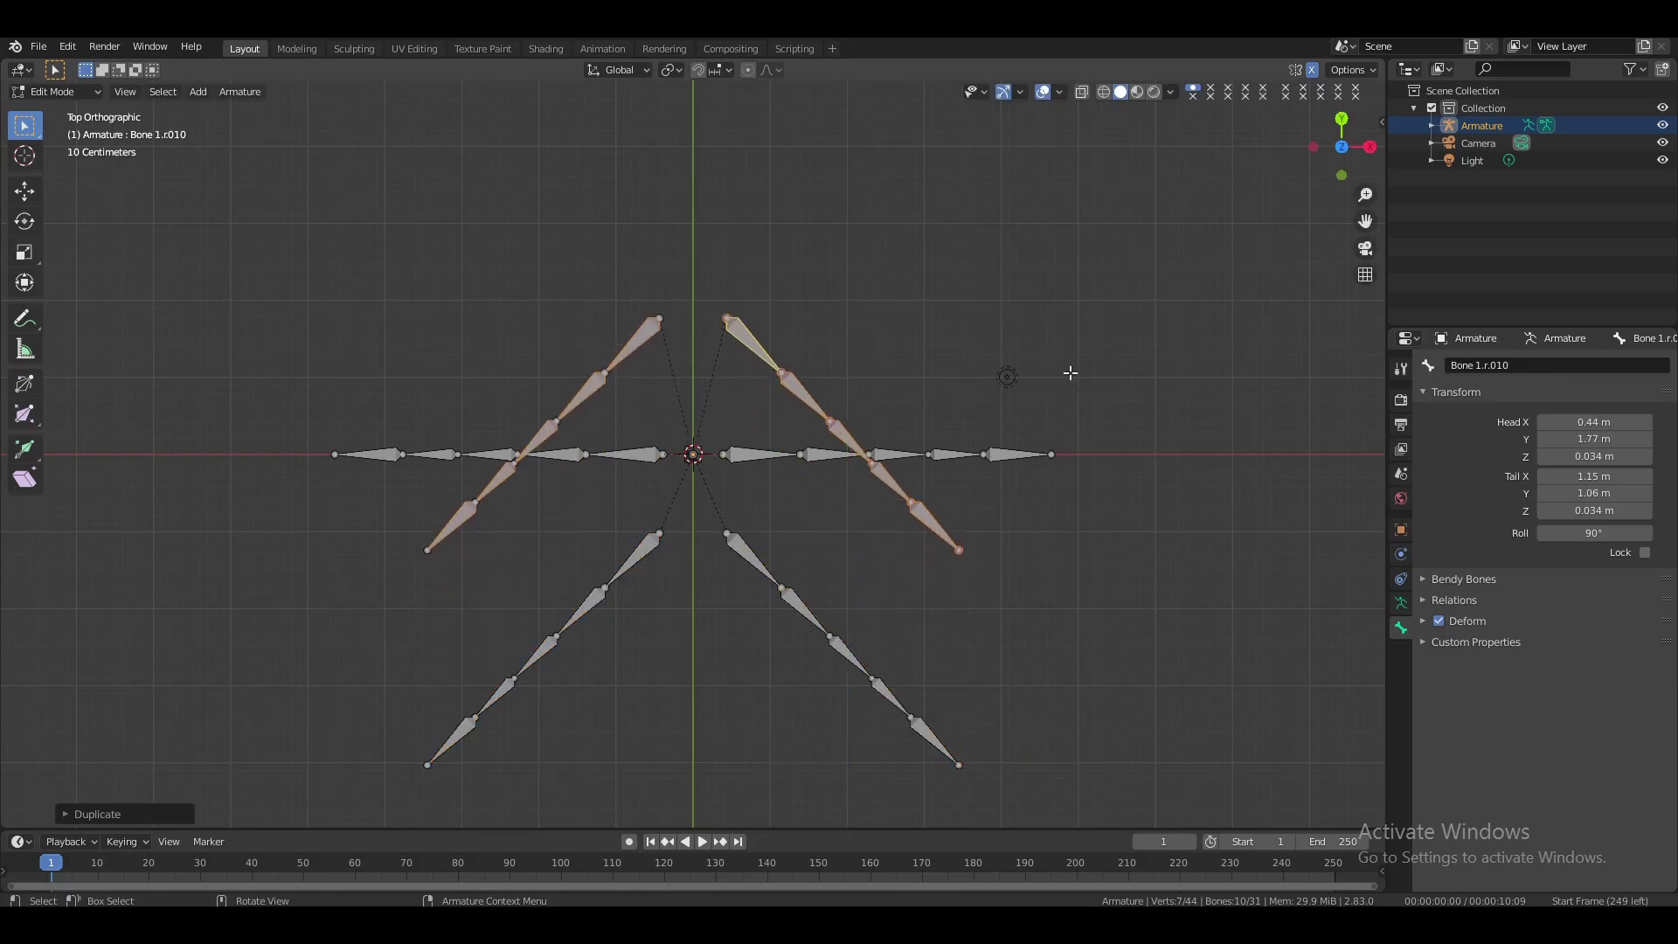
{"action": "type", "text": "rz180"}
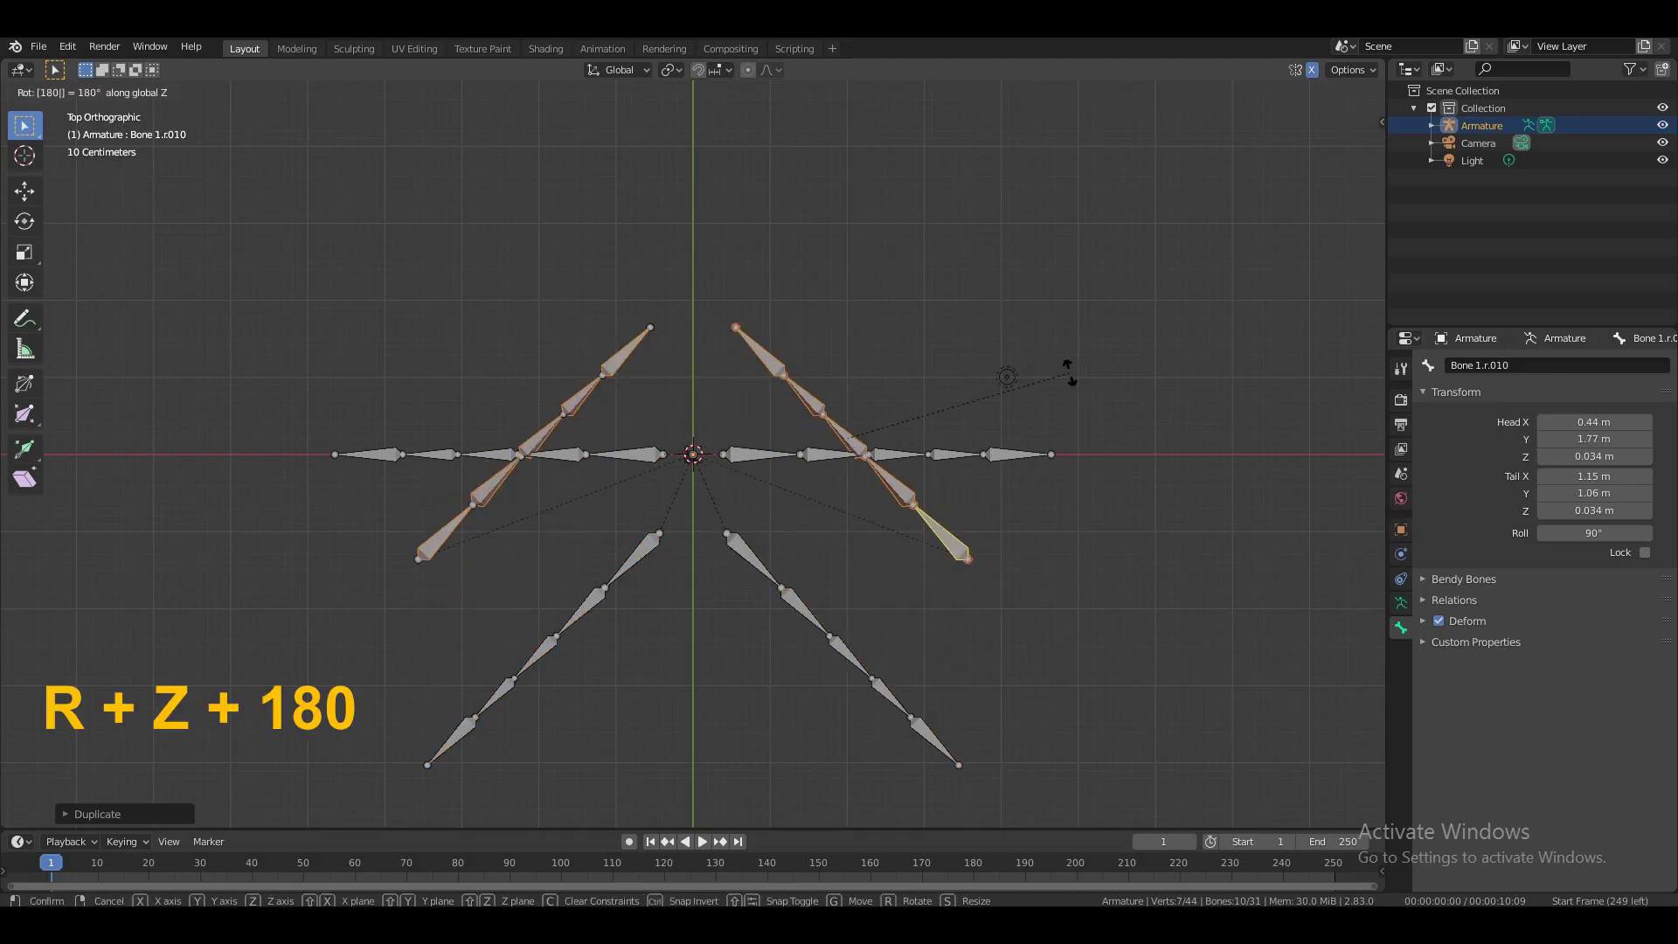
{"action": "key", "text": "Return"}
- Move the rotated copy about 2.4 m along positive Y and about 4.03 m along negative X so its base faces the central bone
{"action": "key", "text": "g"}
{"action": "key", "text": "y"}
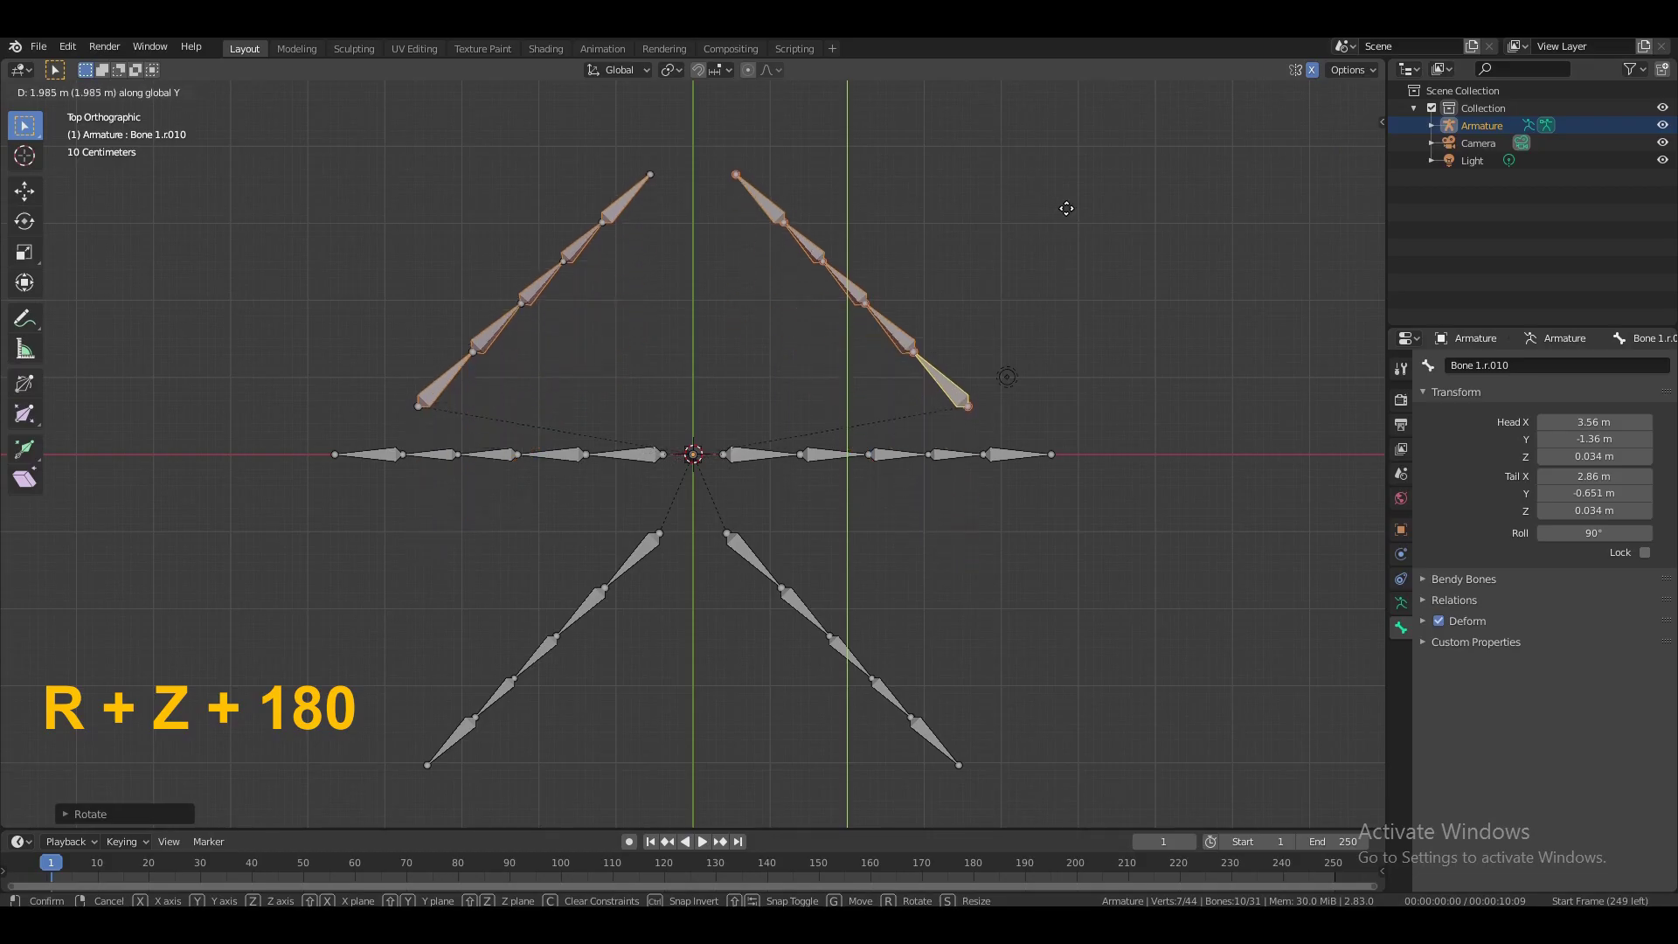
{"action": "key", "text": "Return"}
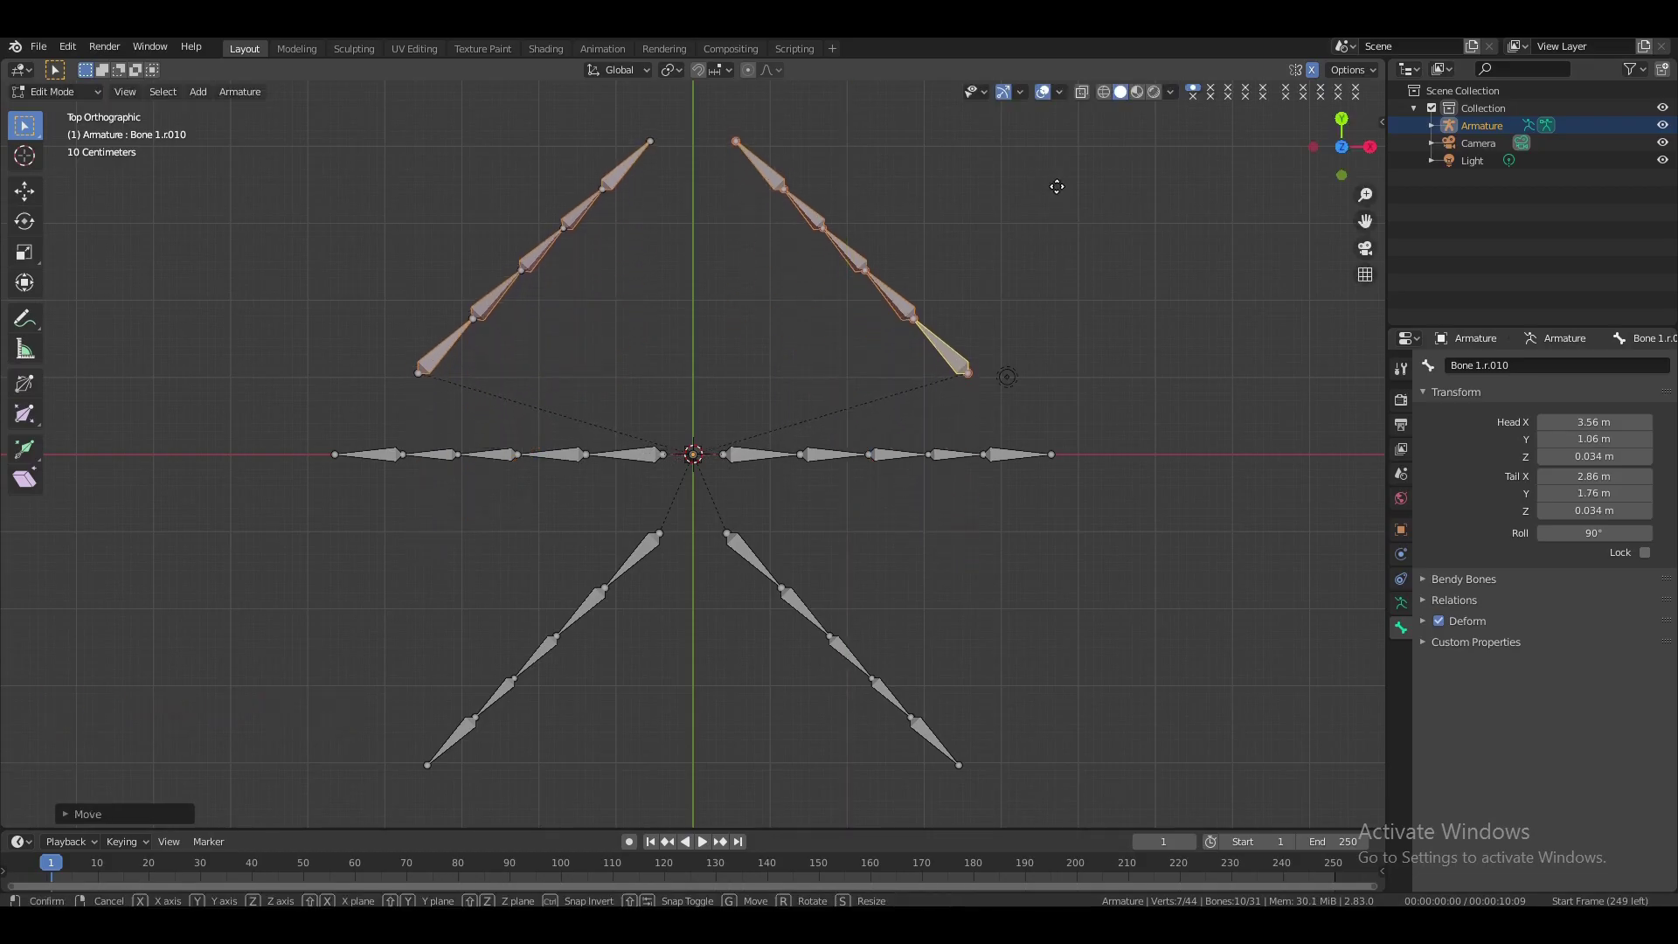
{"action": "key", "text": "g"}
{"action": "key", "text": "x"}
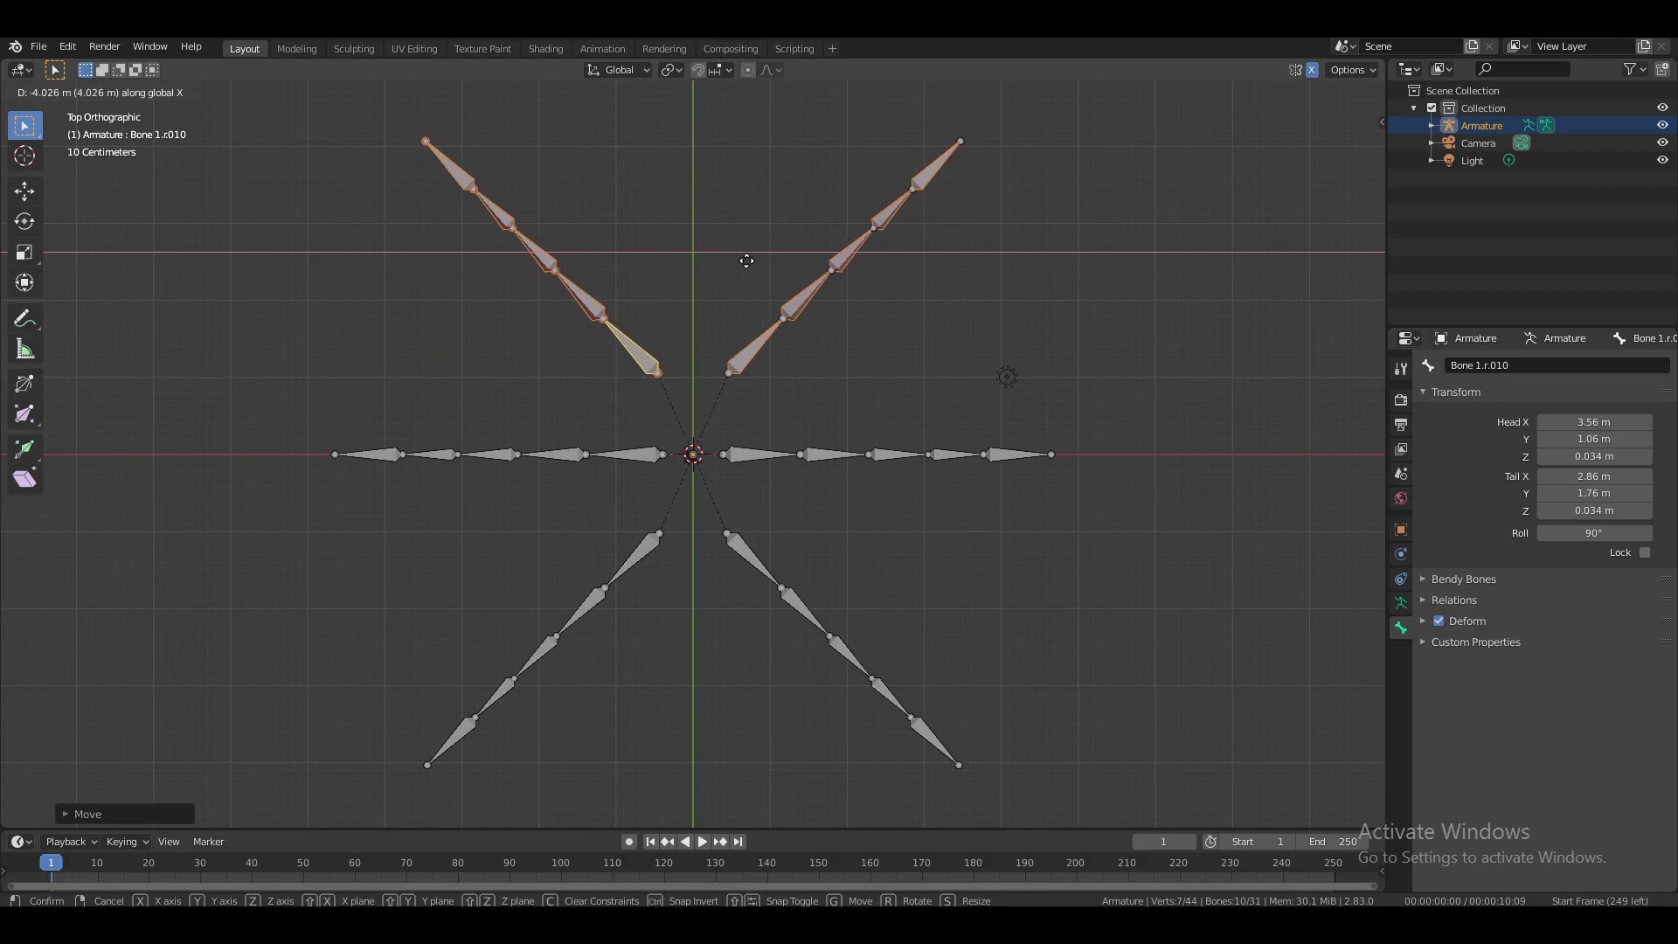
{"action": "left_click", "coordinate": [745, 260]}
- Deselect all bones and switch the armature to Pose Mode
{"action": "middle_click_drag", "start_coordinate": [746, 260], "coordinate": [805, 108]}
{"action": "left_click_drag", "start_coordinate": [1342, 146], "coordinate": [1447, 197]}
{"action": "left_click", "coordinate": [985, 375]}
{"action": "middle_click_drag", "start_coordinate": [865, 289], "coordinate": [876, 273]}
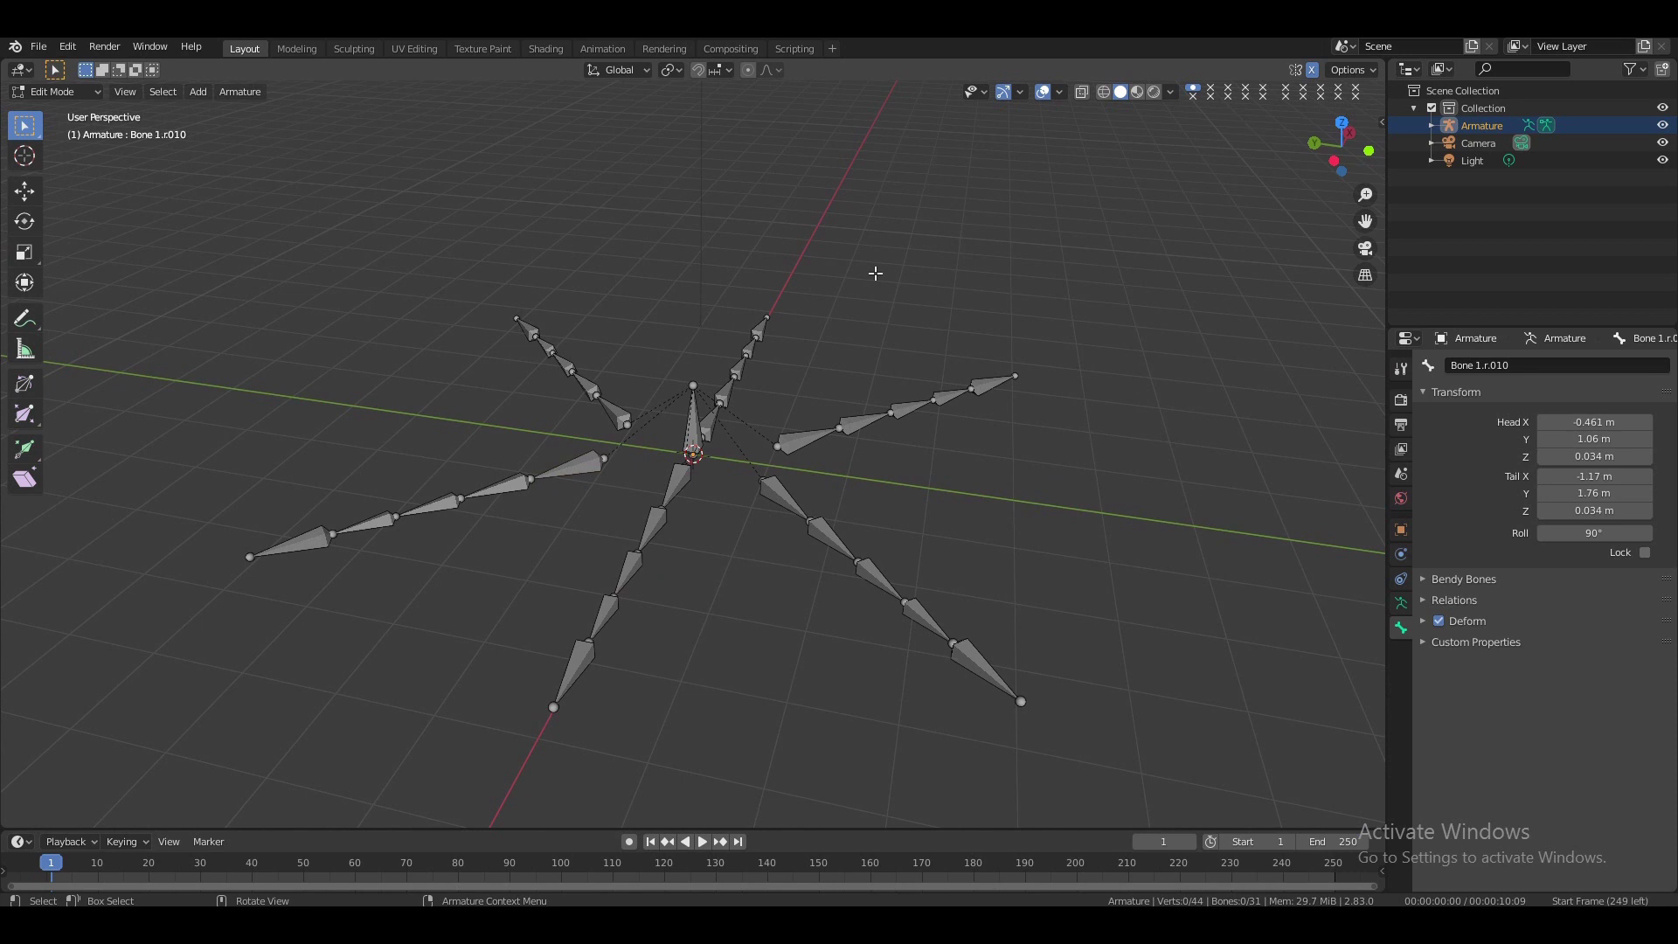
{"action": "key", "text": "Tab"}
{"action": "left_click", "coordinate": [90, 91]}
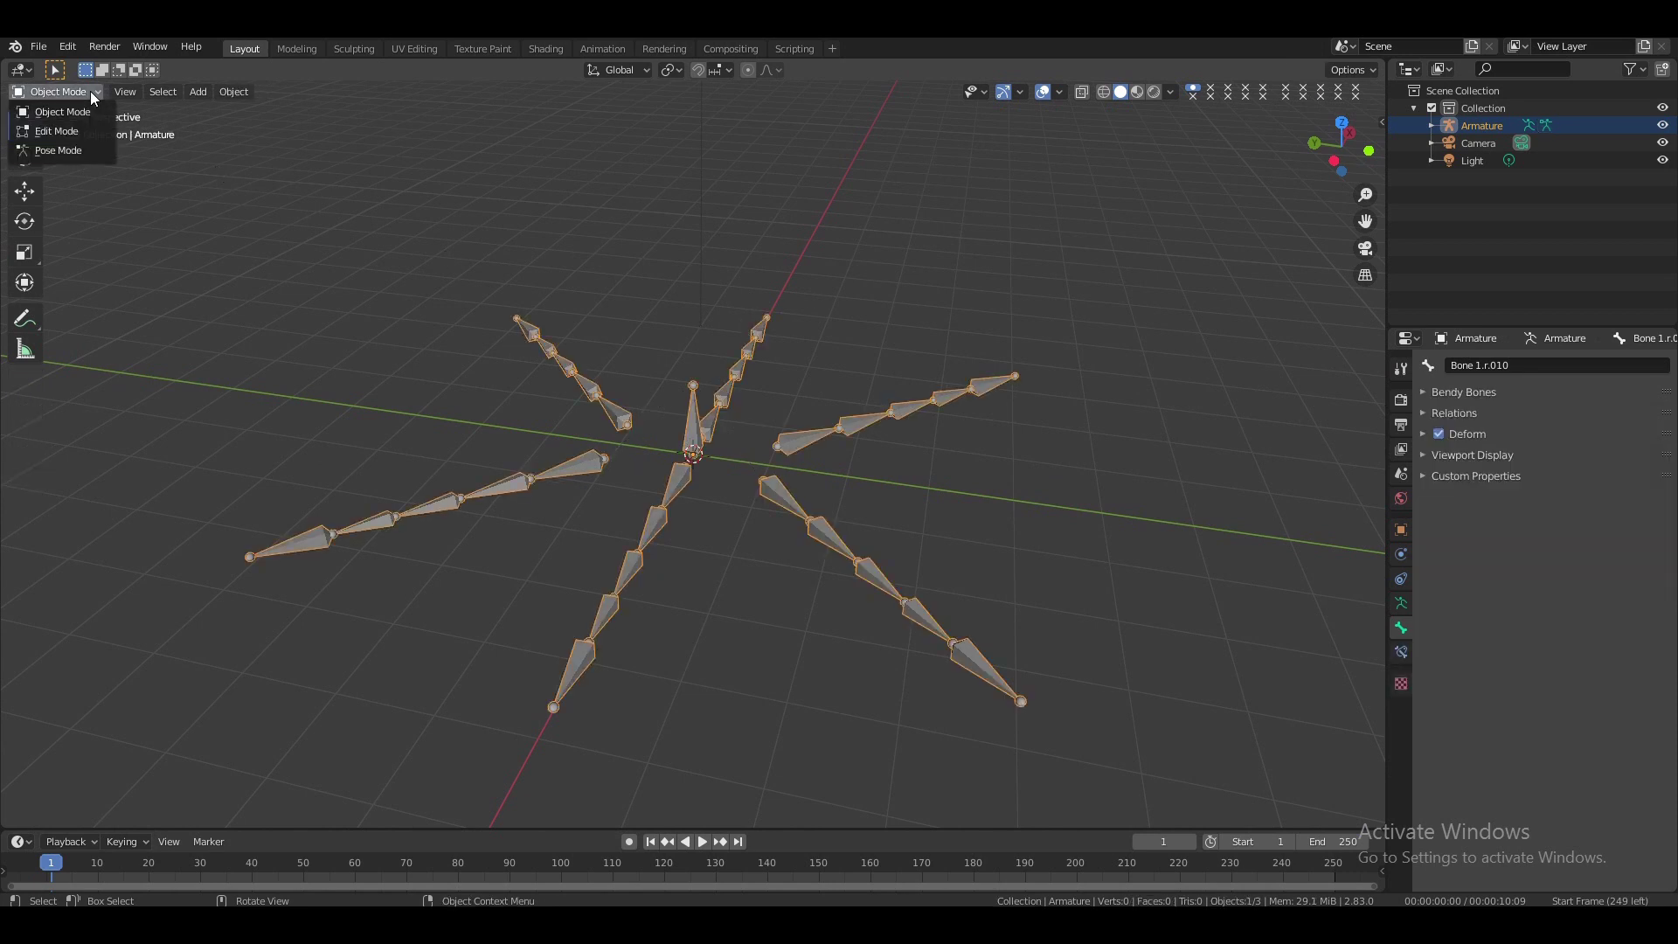
{"action": "left_click", "coordinate": [82, 150]}
{"action": "mouse_move", "coordinate": [1366, 221]}
{"action": "left_mouse_down"}
{"action": "mouse_move", "coordinate": [1365, 169]}
{"action": "mouse_move", "coordinate": [1376, 201]}
{"action": "left_mouse_up"}
{"action": "key", "text": "Tab"}
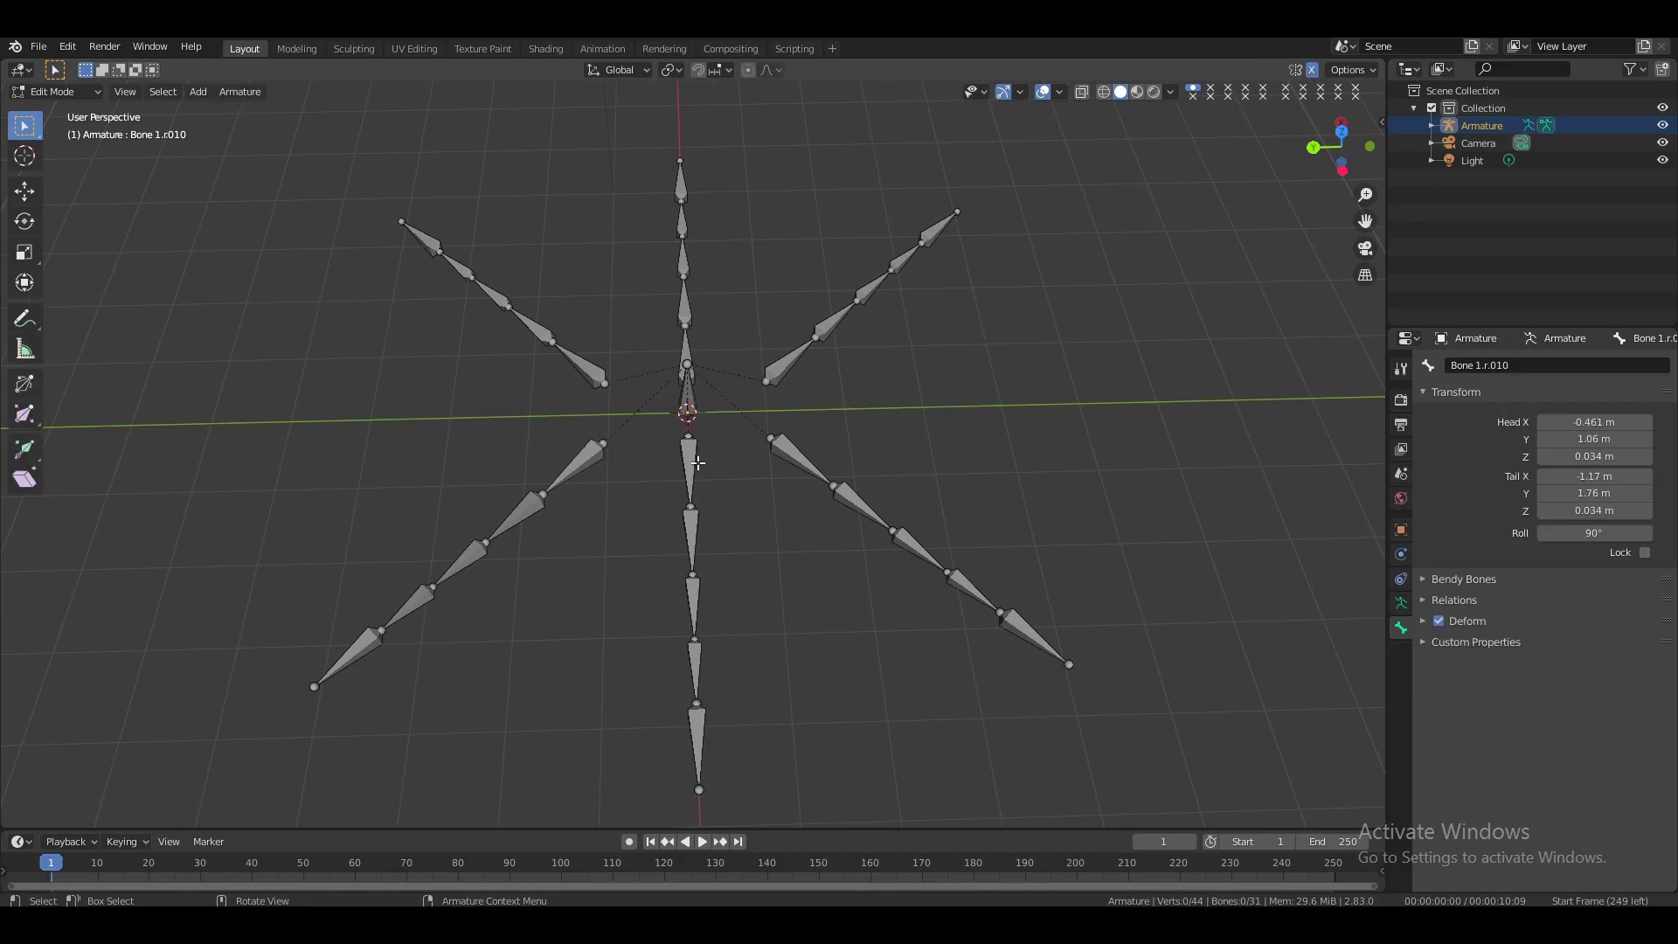
{"action": "left_click_drag", "start_coordinate": [1334, 142], "coordinate": [609, 335]}
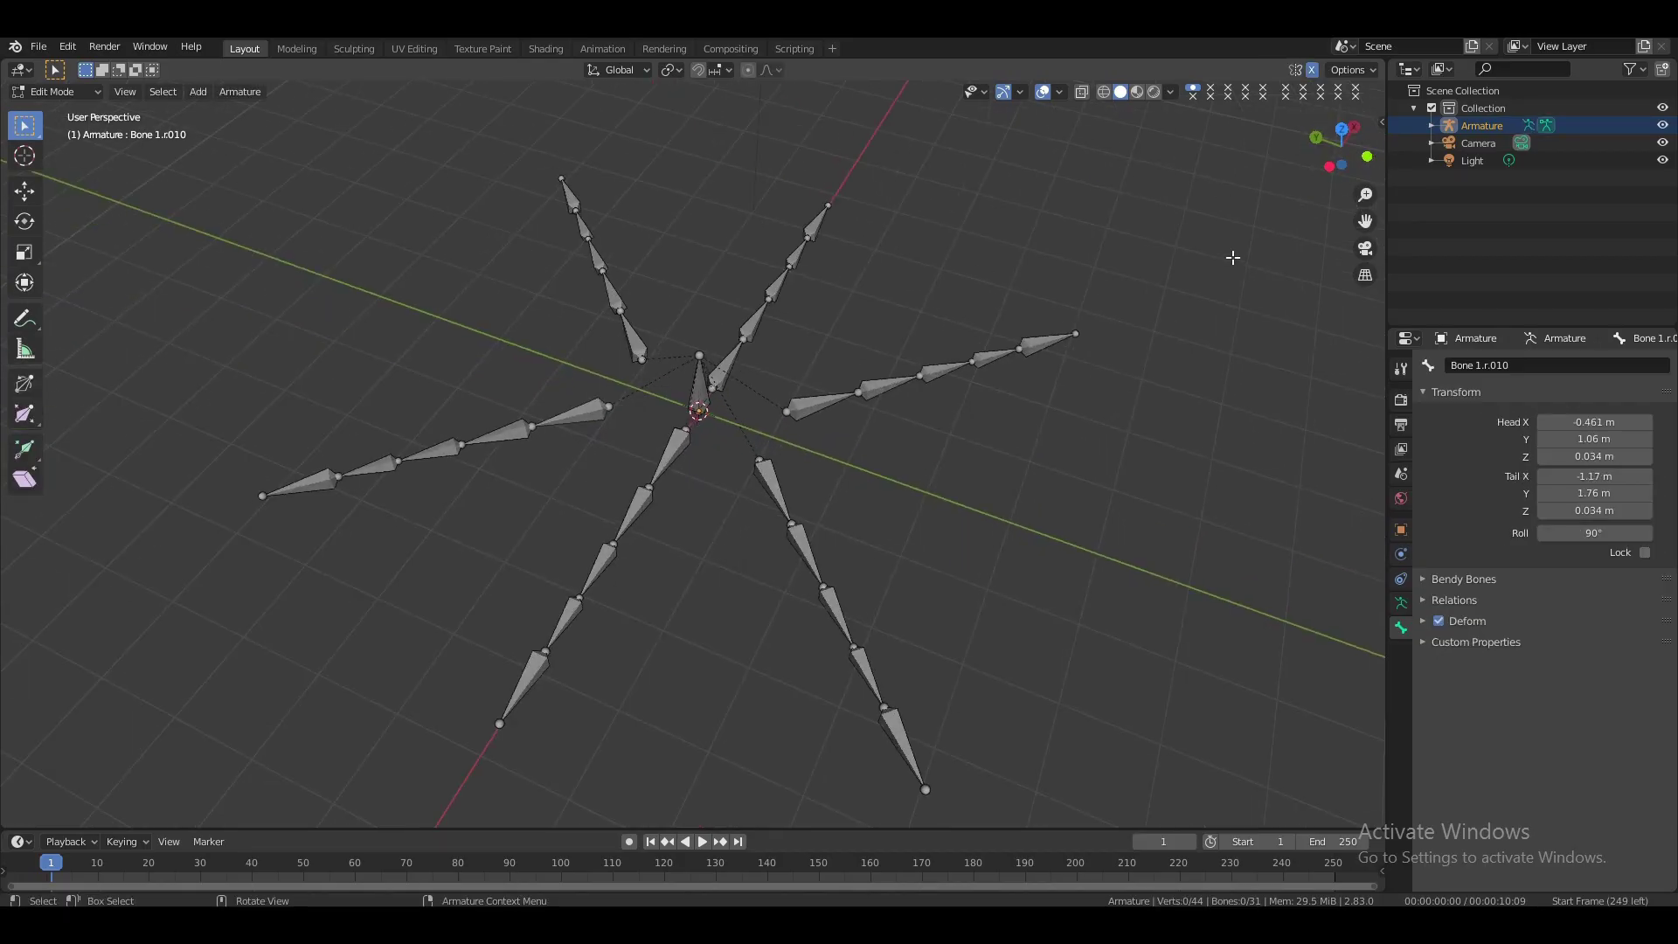
{"action": "left_click_drag", "start_coordinate": [1337, 140], "coordinate": [920, 338]}
{"action": "key", "text": "Tab"}
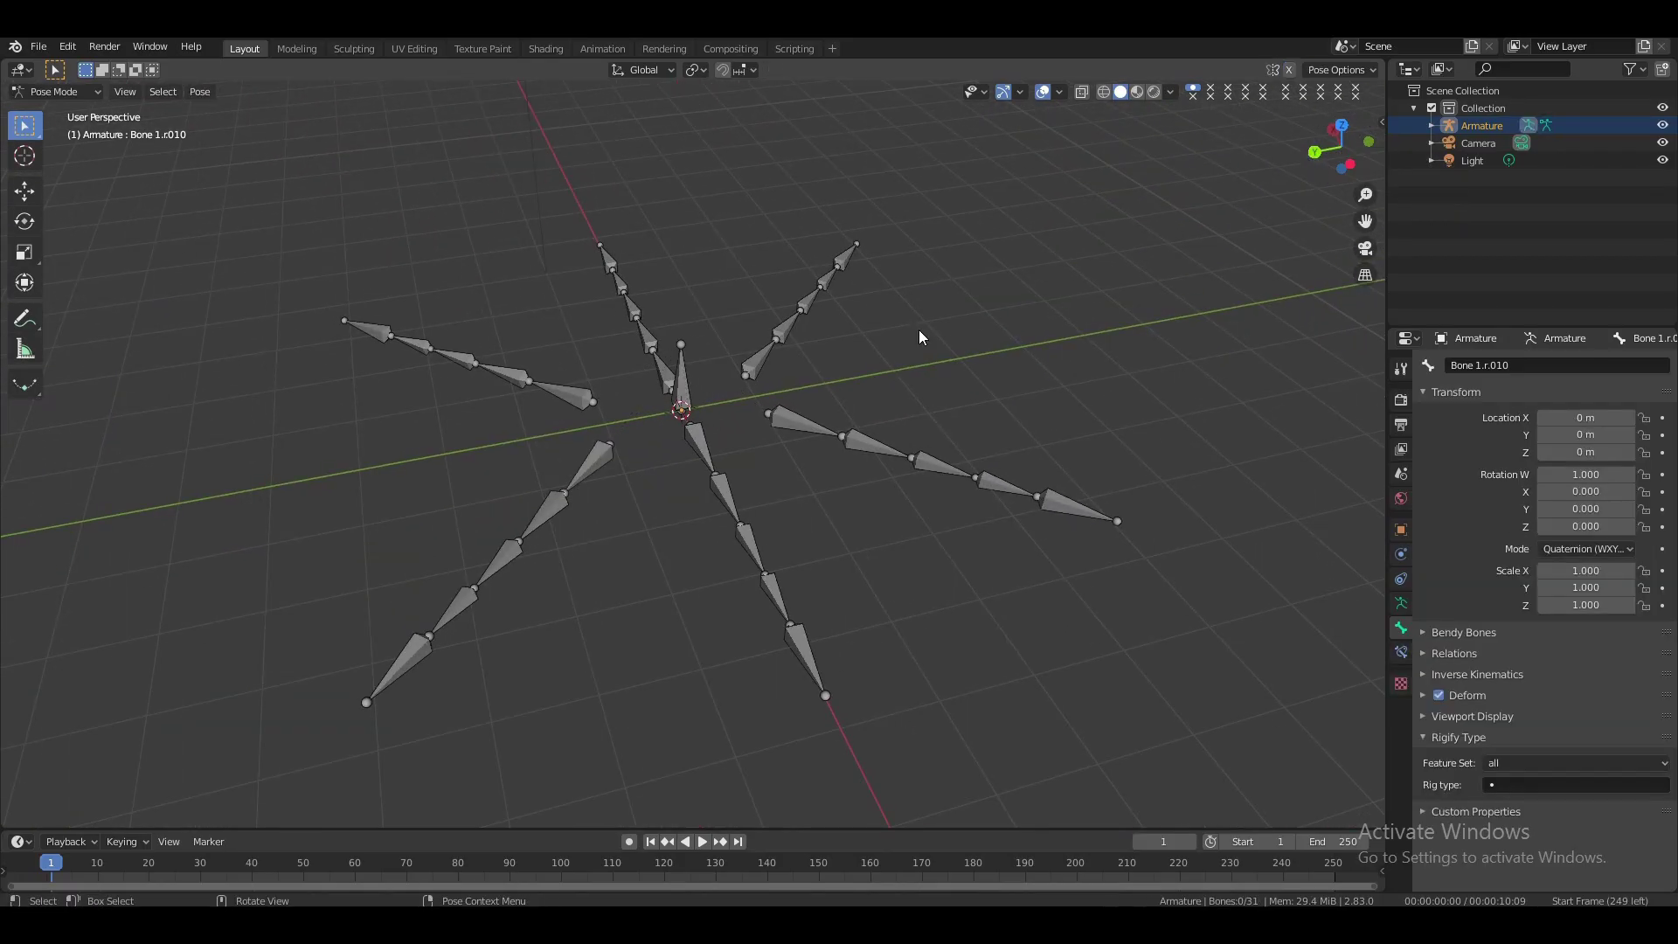
- Add an IK constraint to Bone 1.l.008 that targets the separate tip bone Bone 1.l.009
{"action": "left_click_drag", "start_coordinate": [1331, 154], "coordinate": [529, 690]}
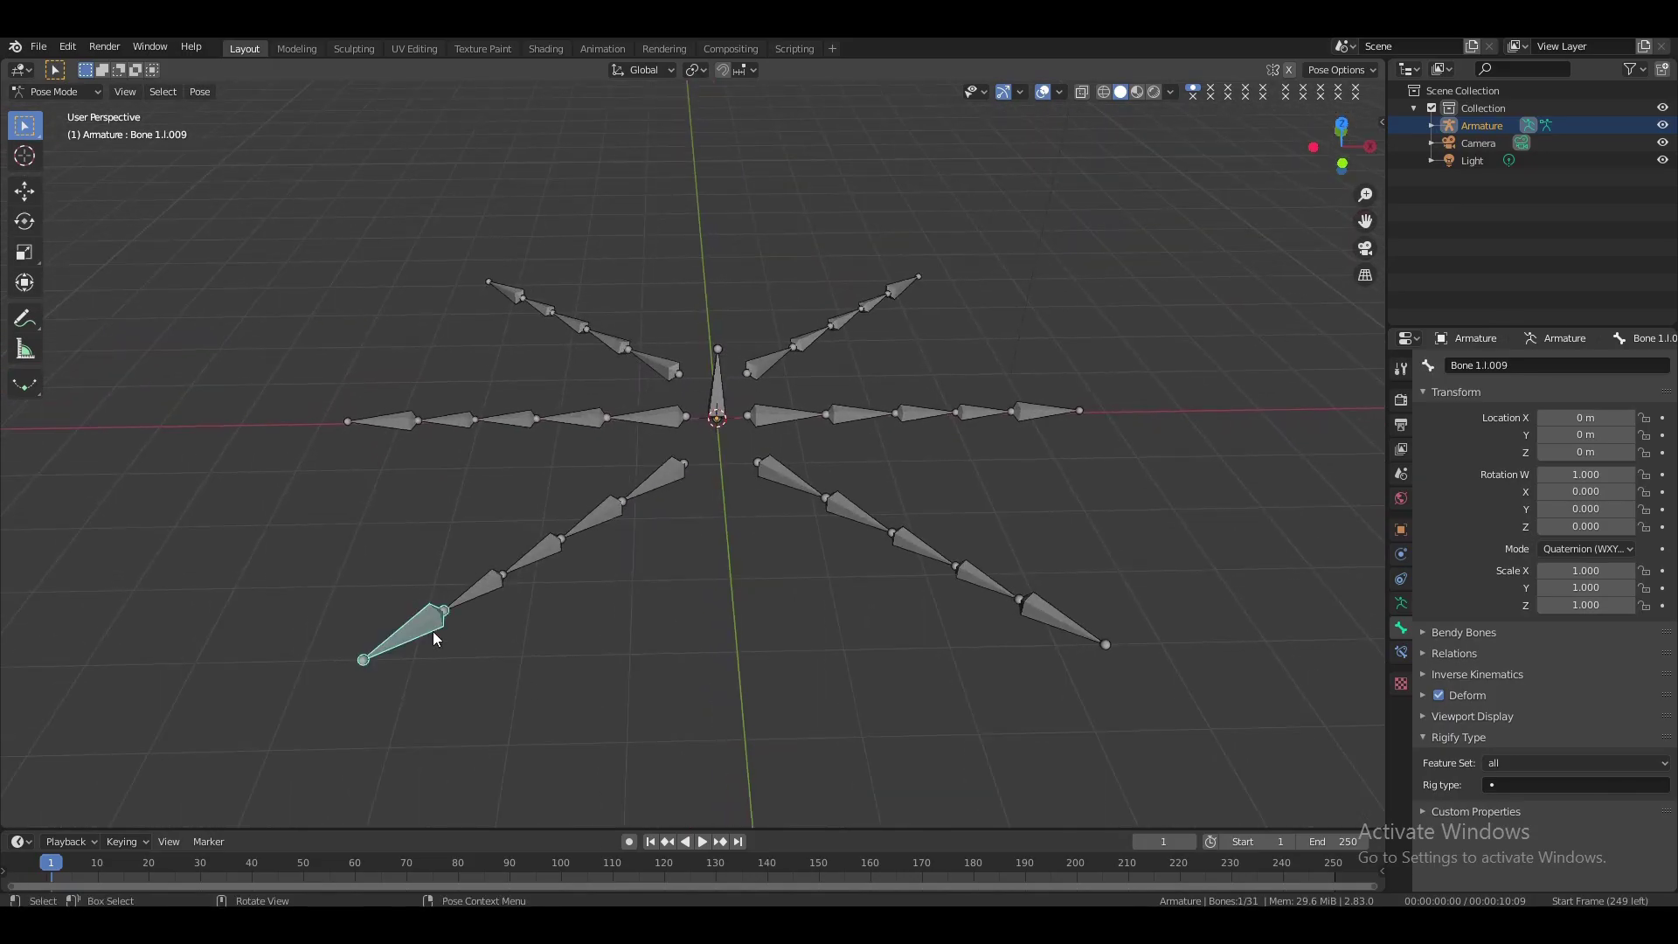
{"action": "key", "text": "g"}
{"action": "key", "text": "Escape"}
{"action": "left_click", "coordinate": [479, 586], "text": "shift"}
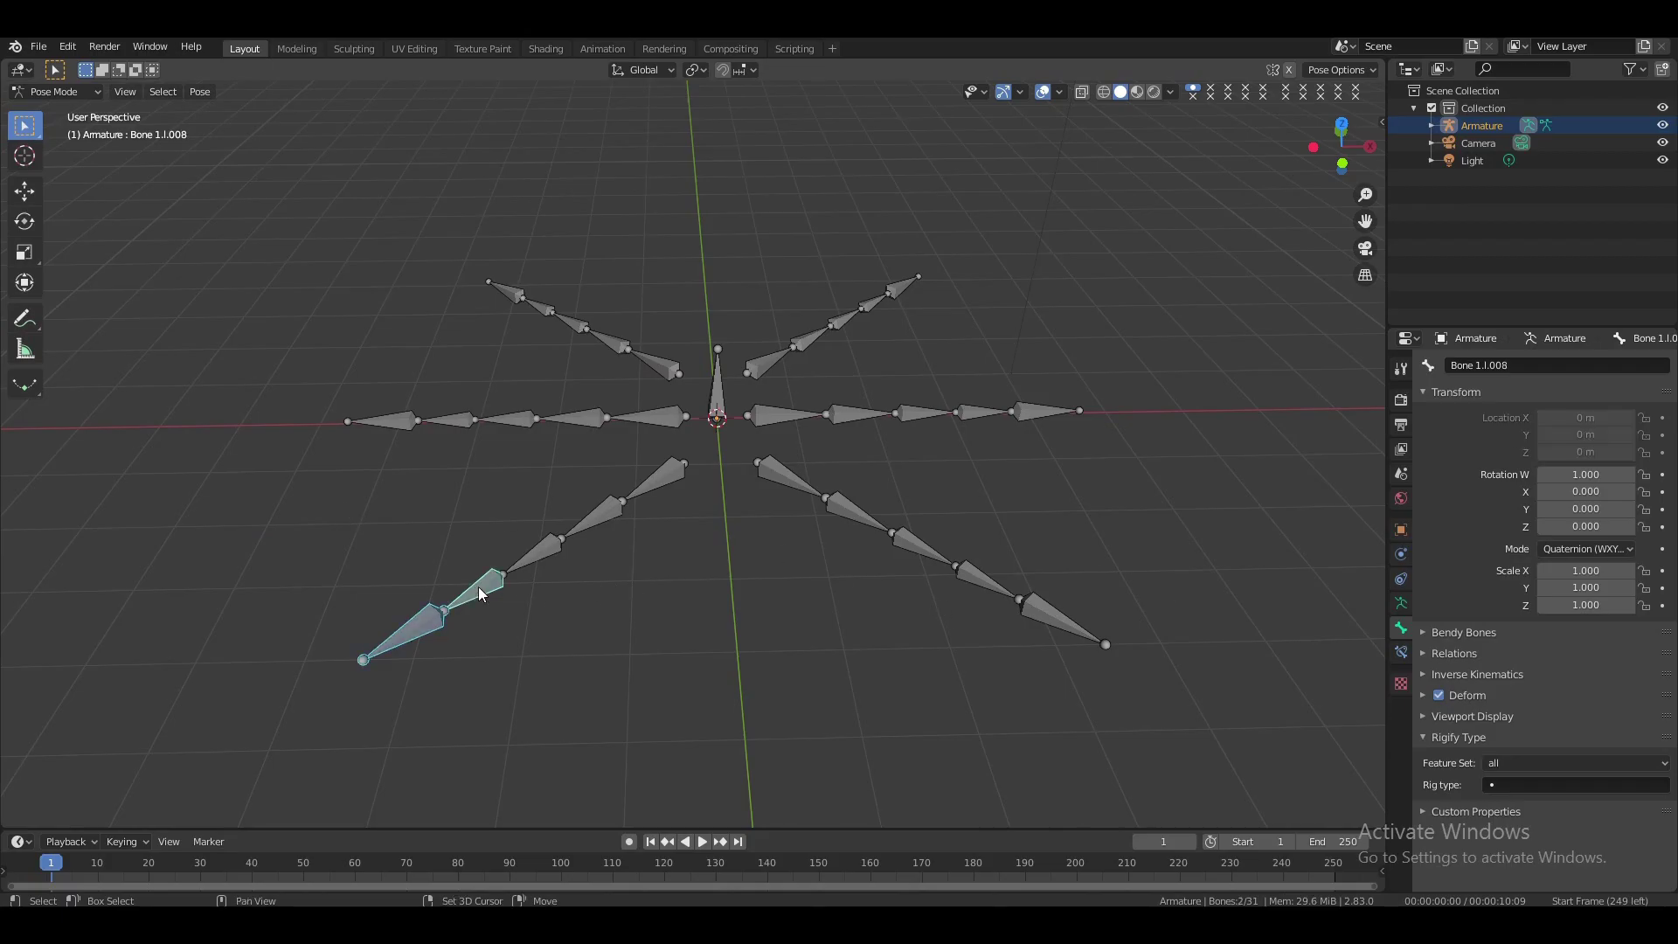
{"action": "key", "text": "shift+i"}
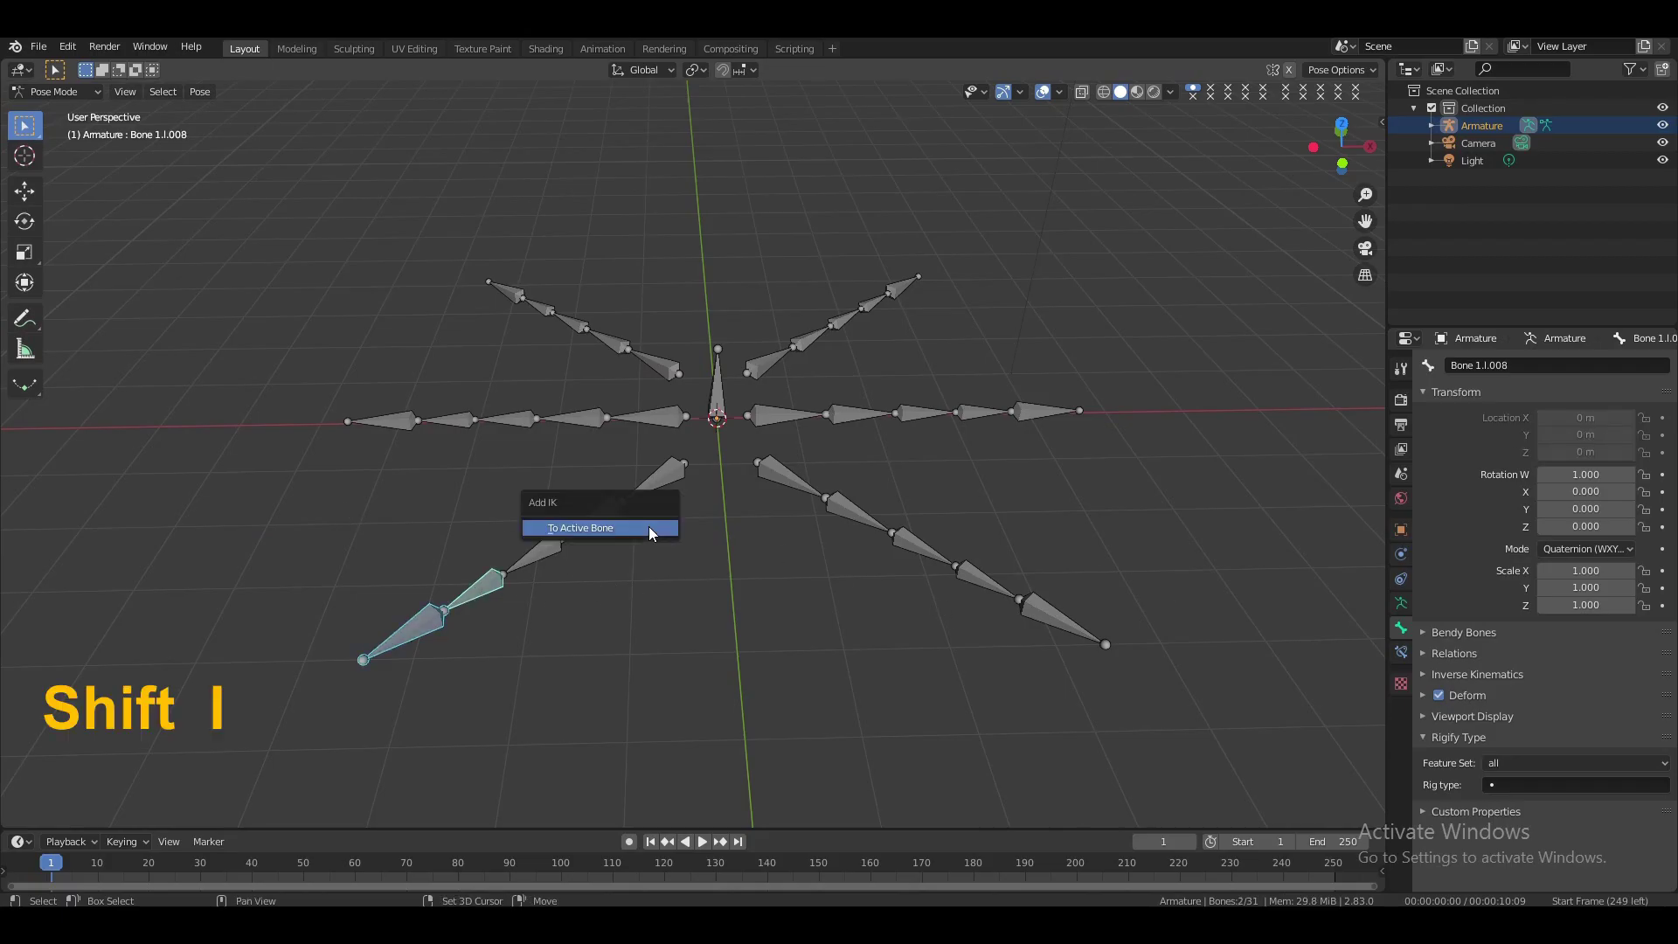
{"action": "left_click", "coordinate": [612, 529]}
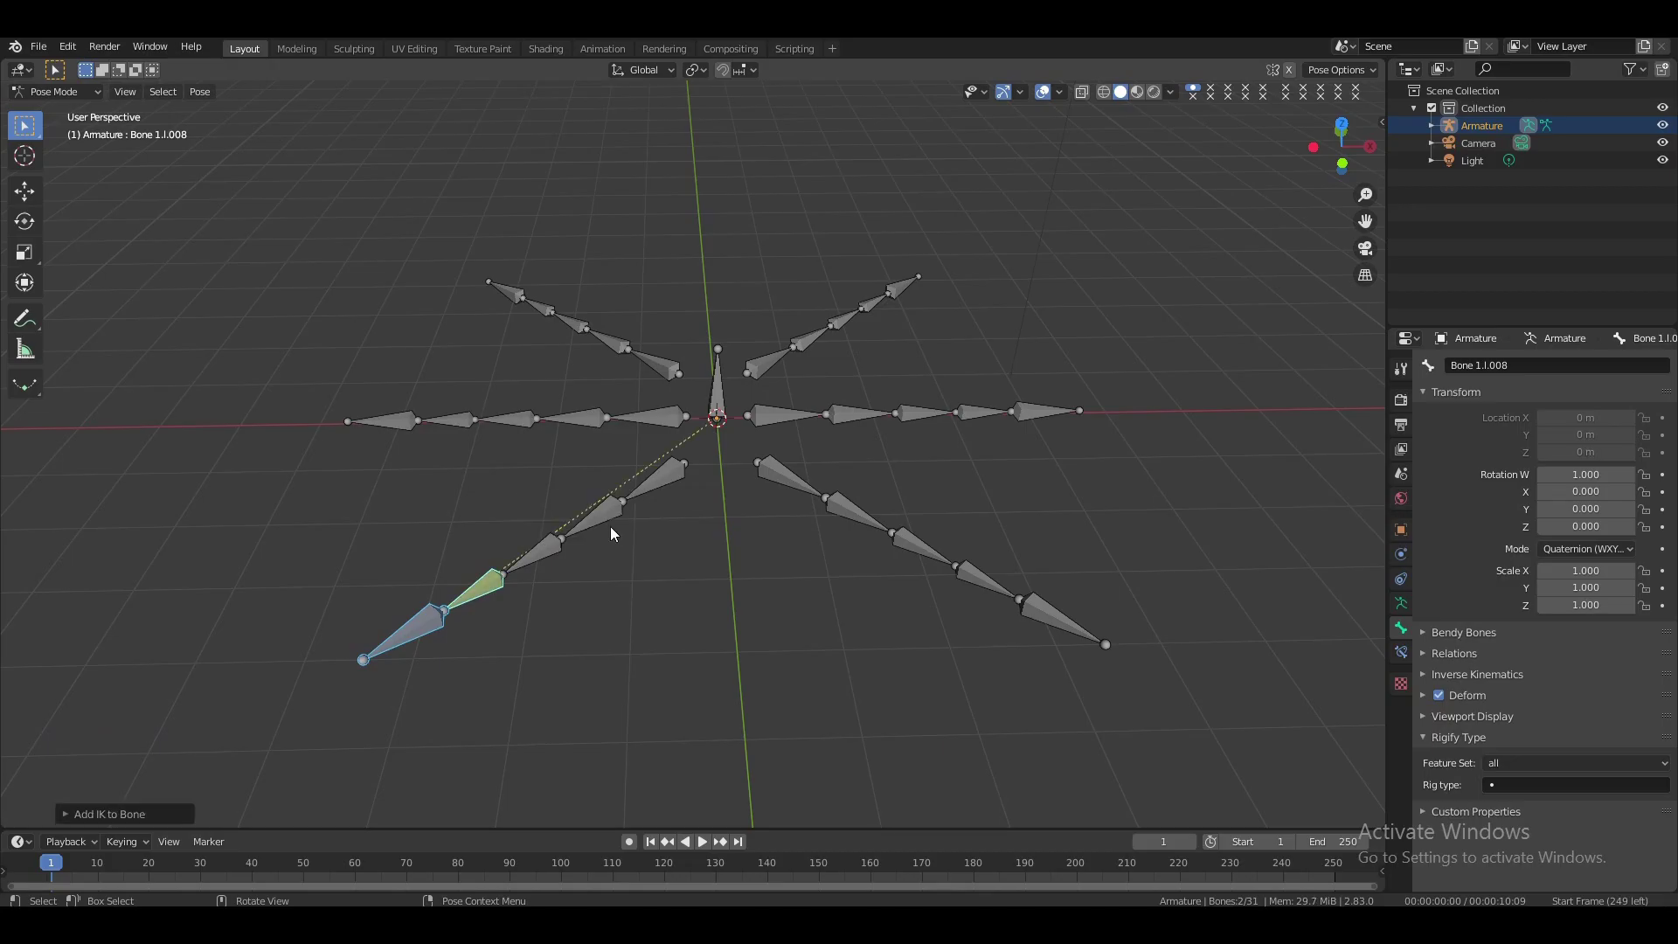
- Test-move the tip bone Bone 1.l.009 to check how the IK affects the legs, without keeping the move
{"action": "left_click", "coordinate": [490, 579]}
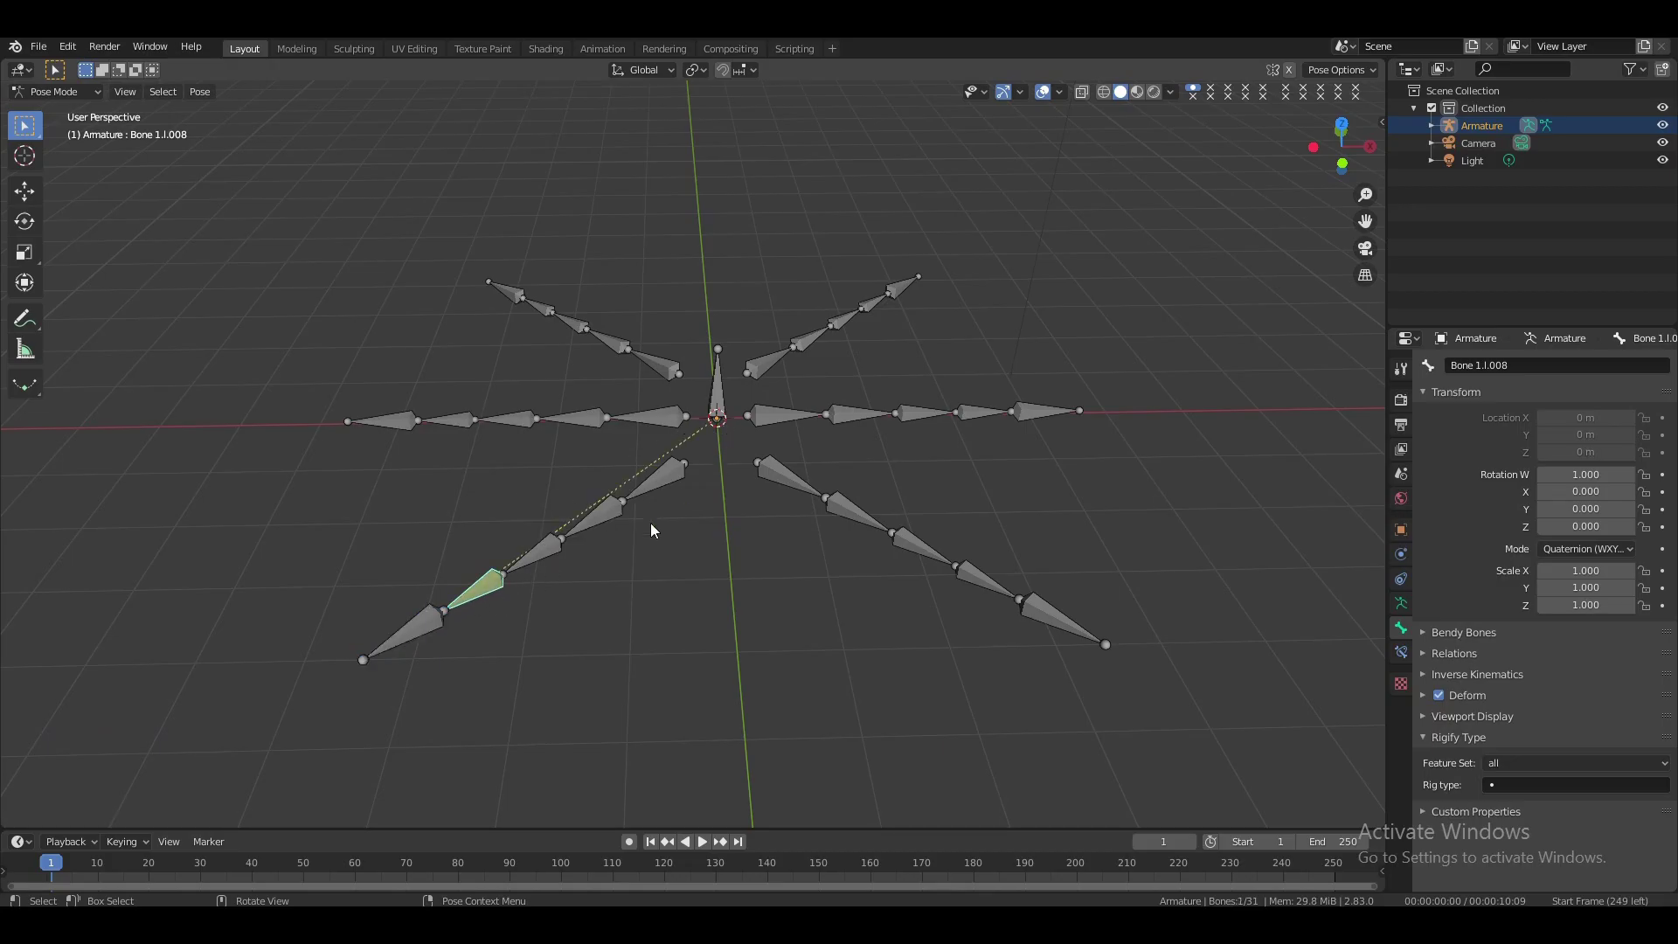
{"action": "left_click", "coordinate": [407, 631]}
{"action": "key", "text": "g"}
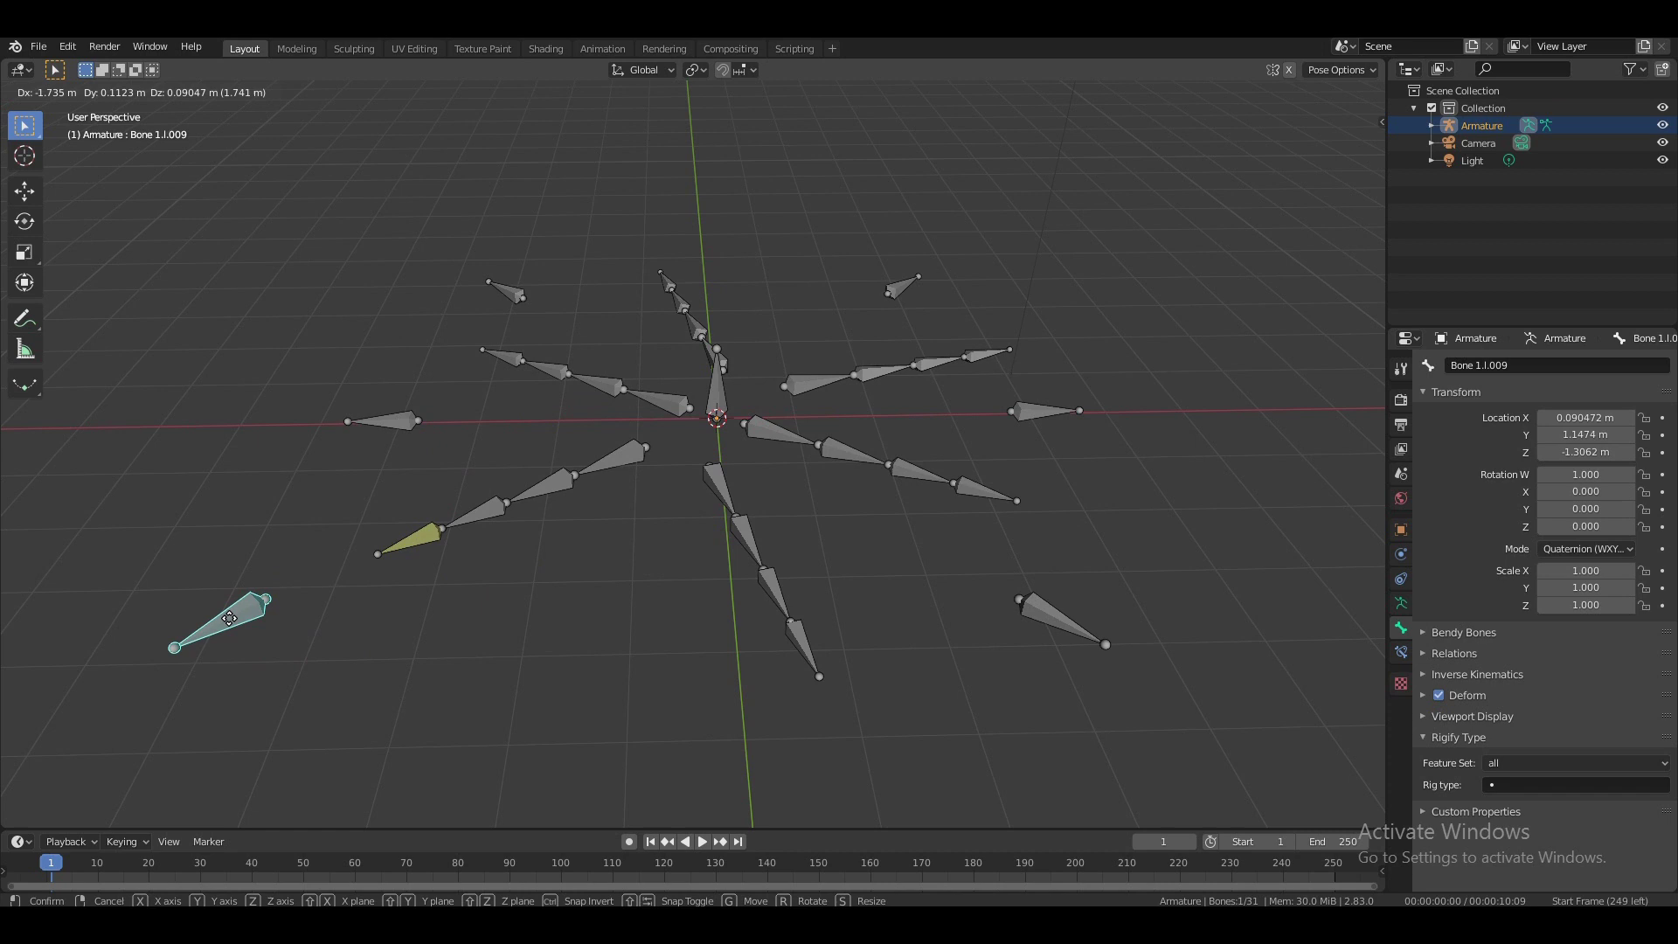
{"action": "right_click", "coordinate": [230, 621]}
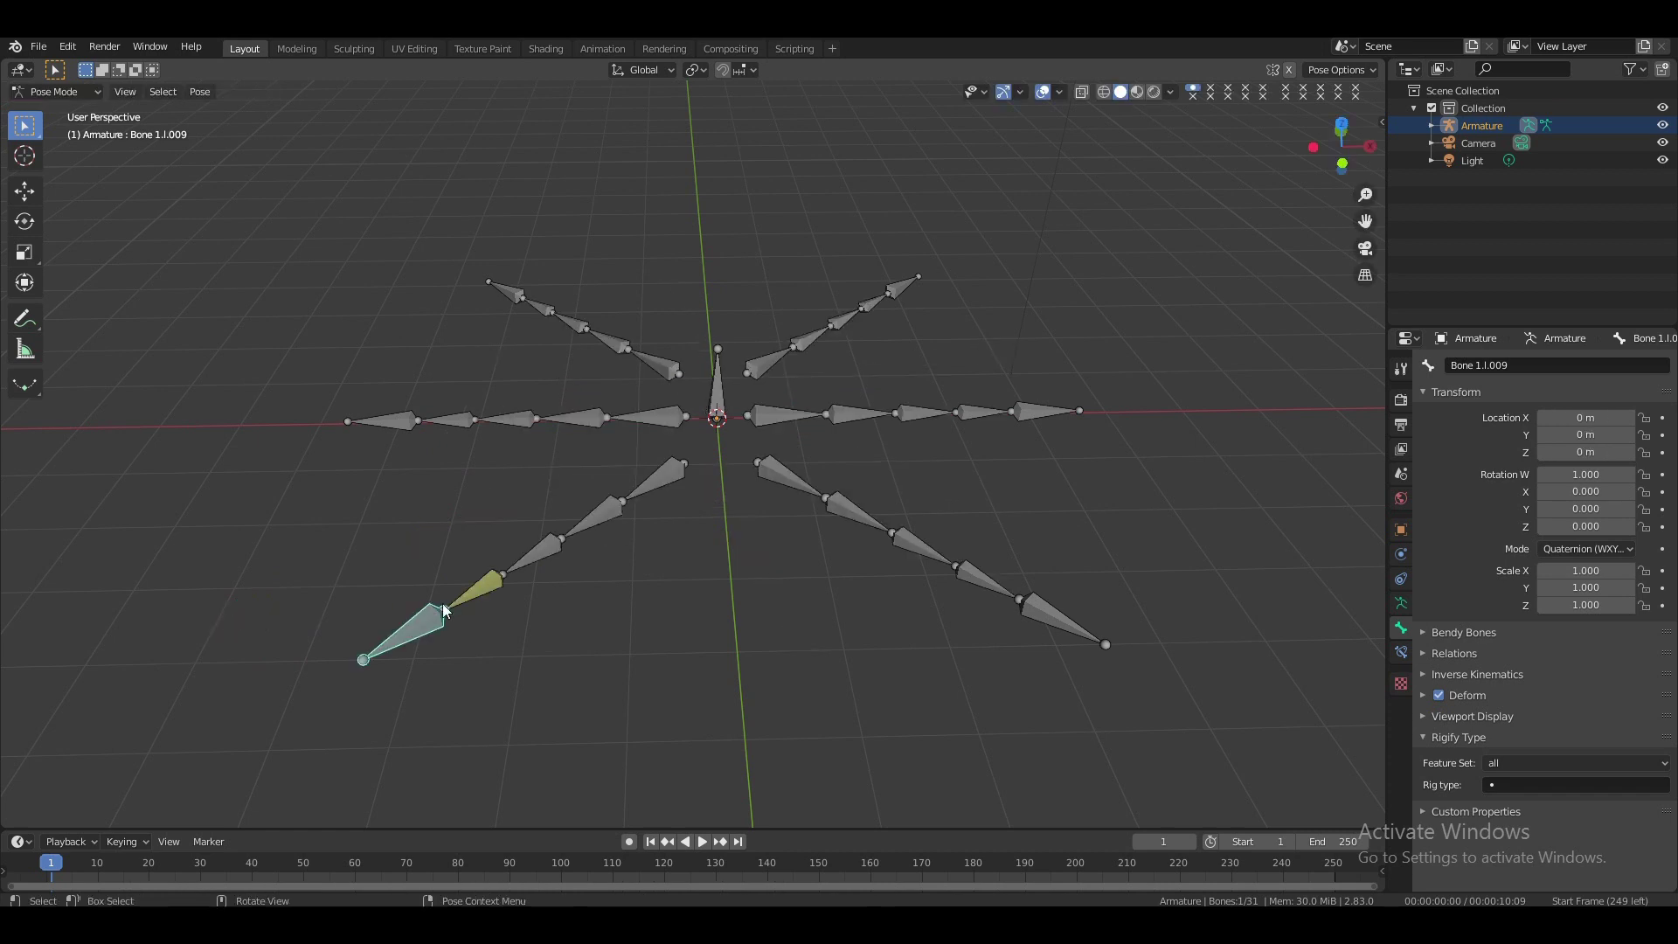
- Set the IK Chain Length of Bone 1.l.008 to 4, checking the affected bones in wireframe display before returning to solid
{"action": "left_click", "coordinate": [484, 577]}
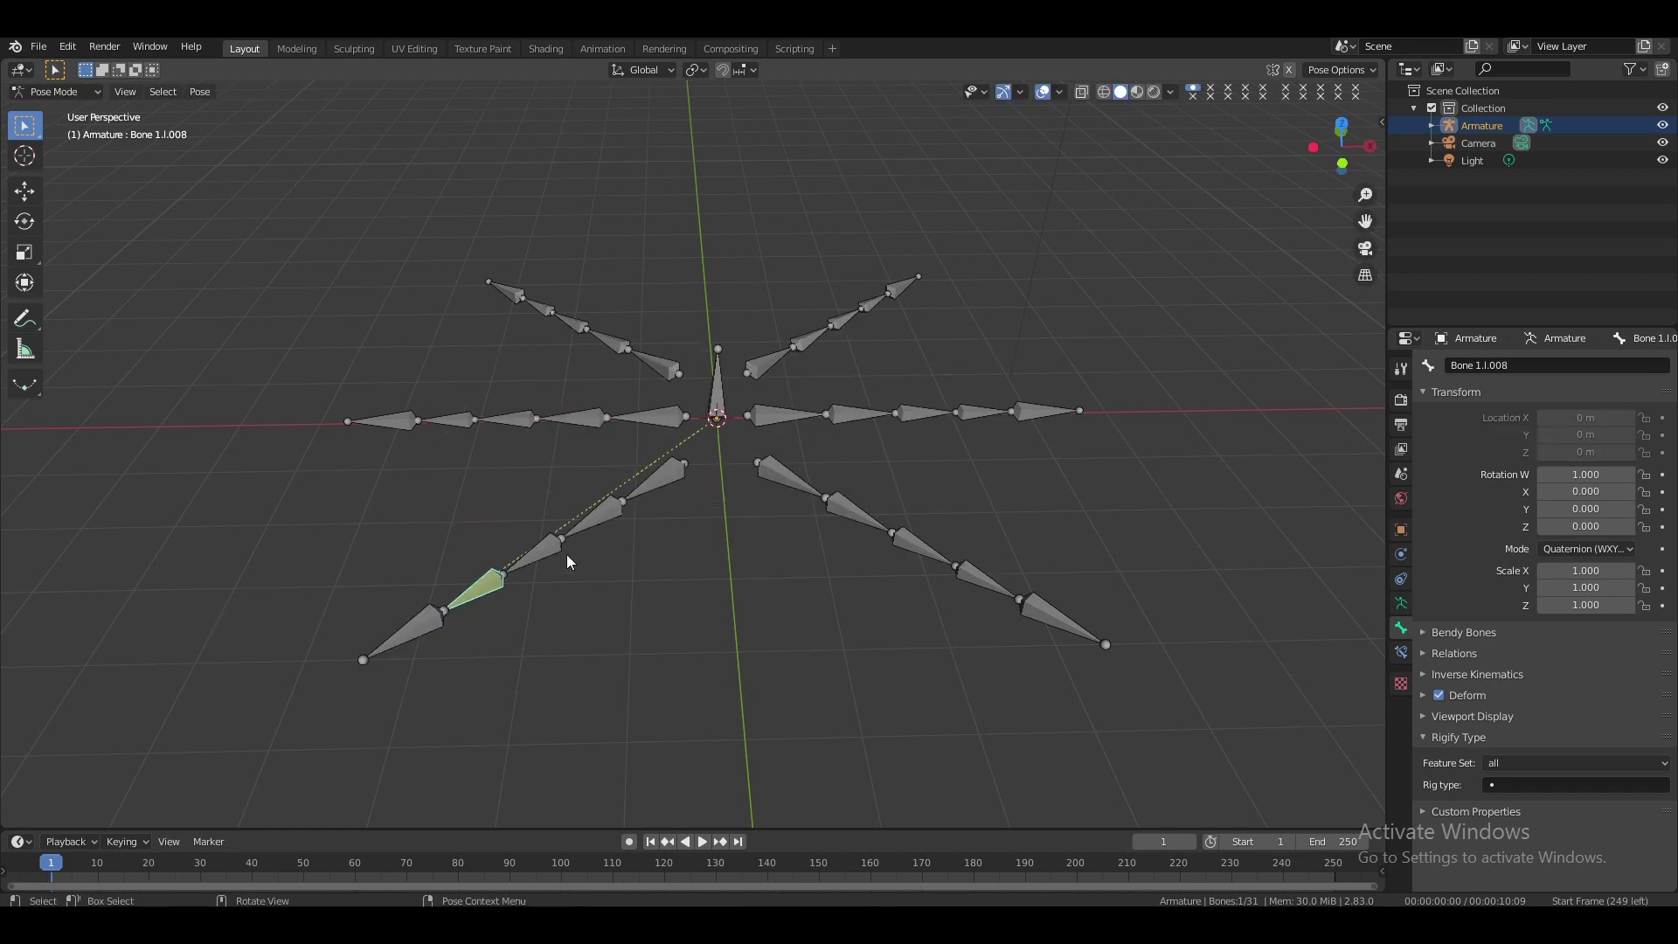
{"action": "left_click", "coordinate": [1401, 653]}
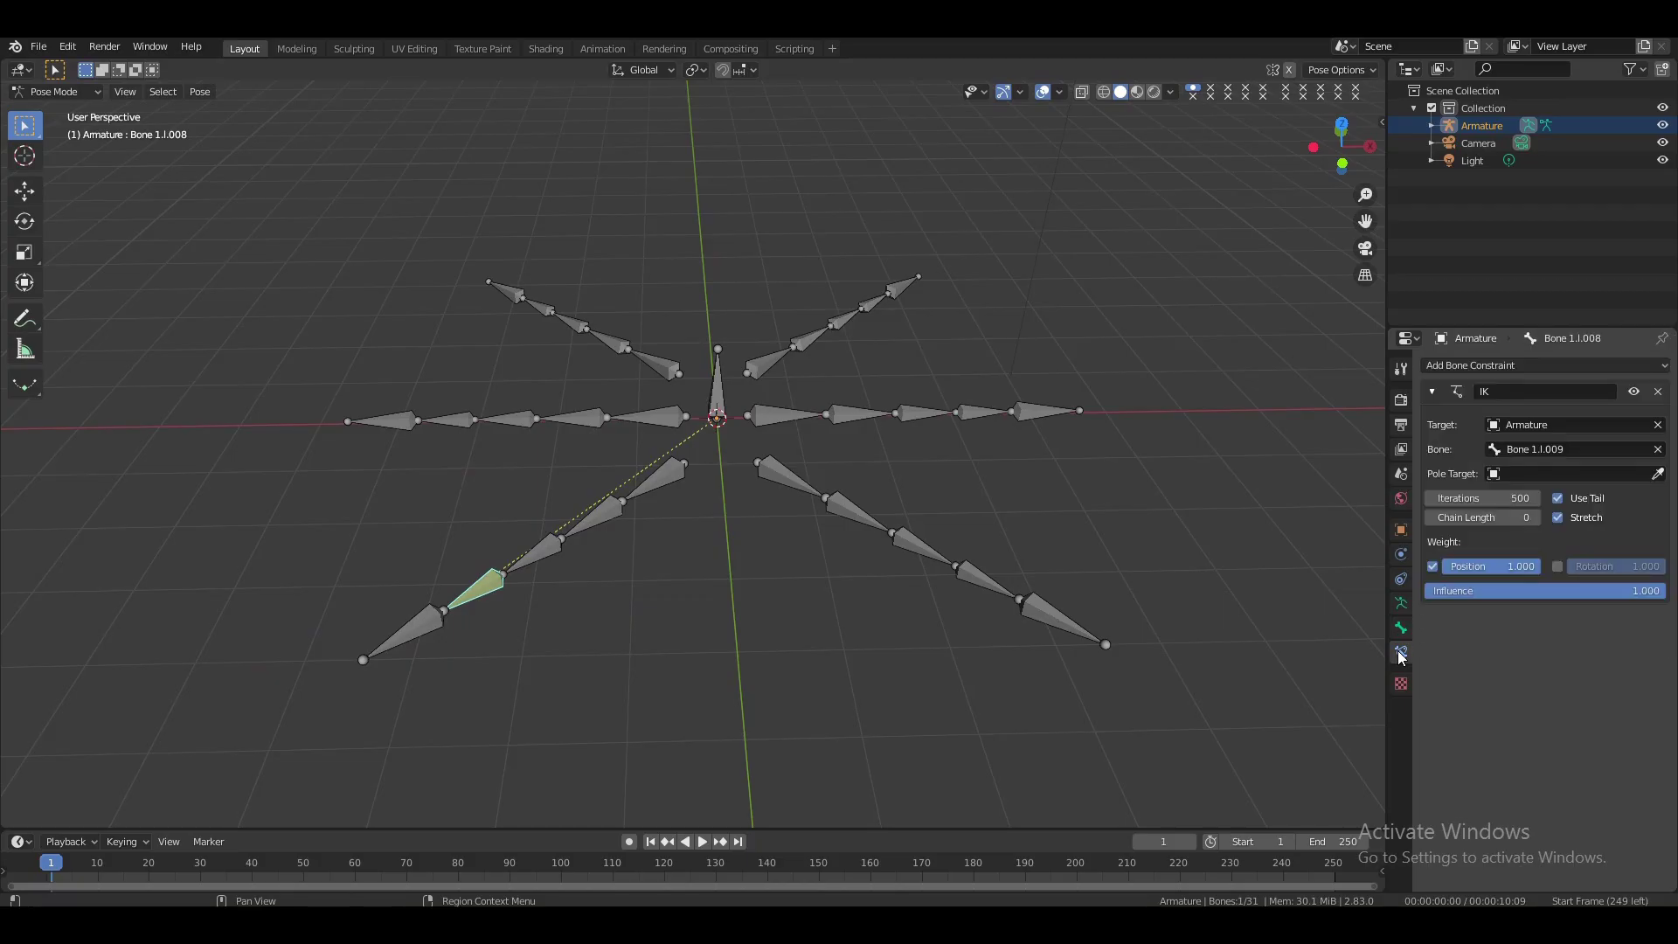
{"action": "left_click", "coordinate": [1104, 91]}
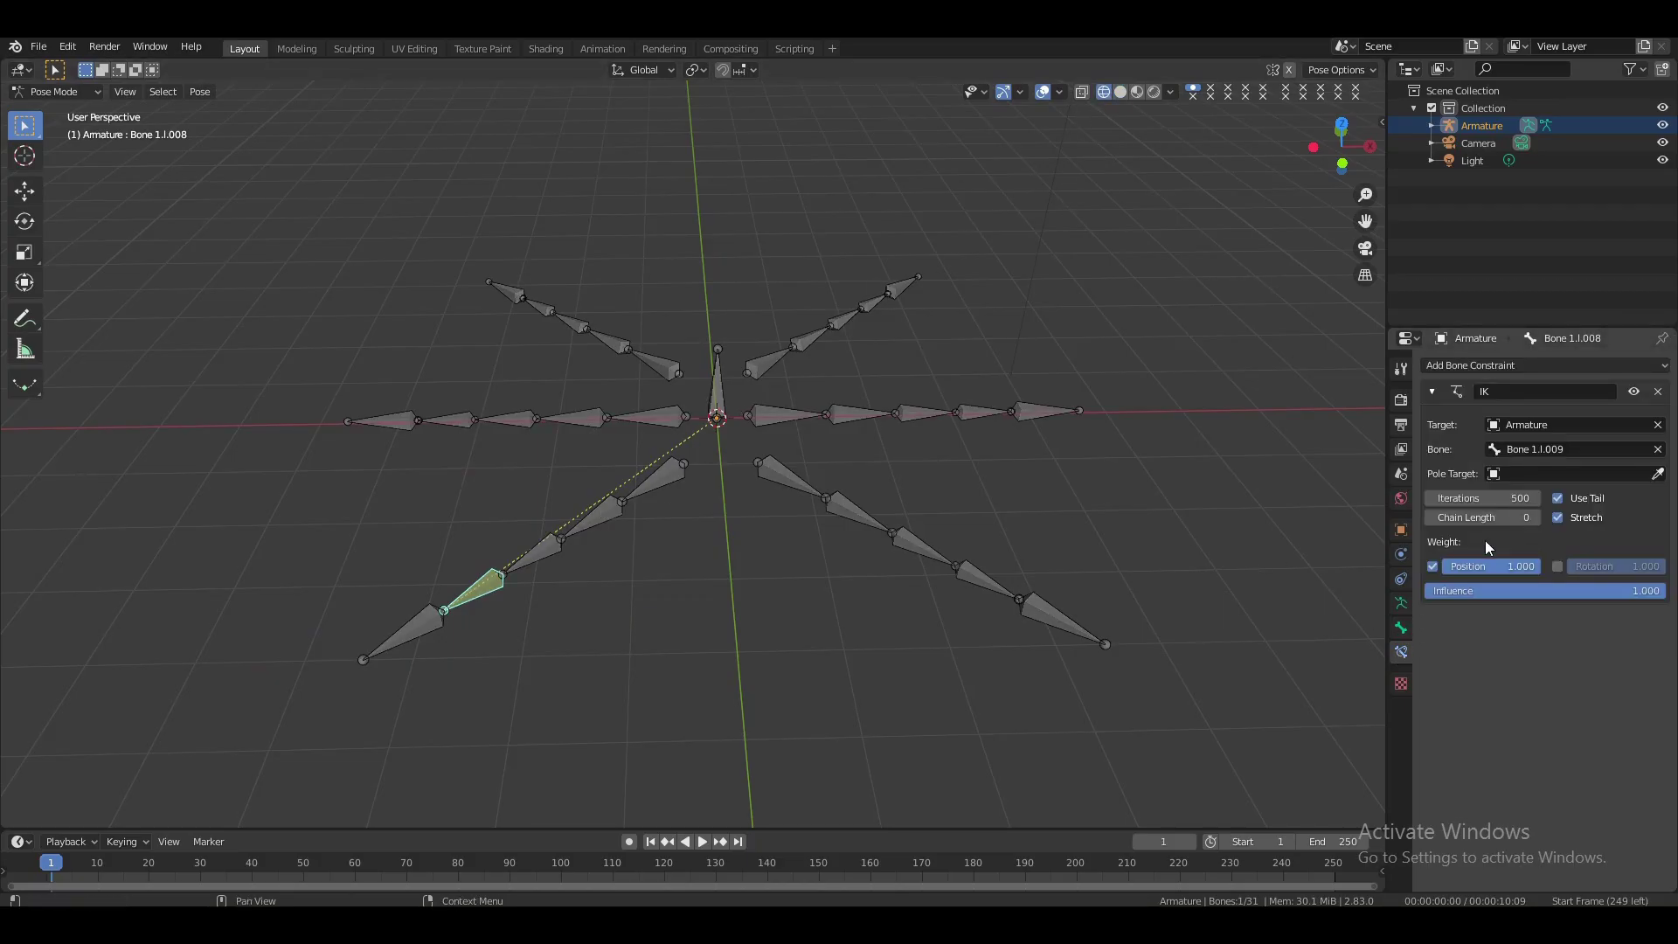
{"action": "left_click", "coordinate": [1535, 522]}
{"action": "left_click", "coordinate": [1535, 522]}
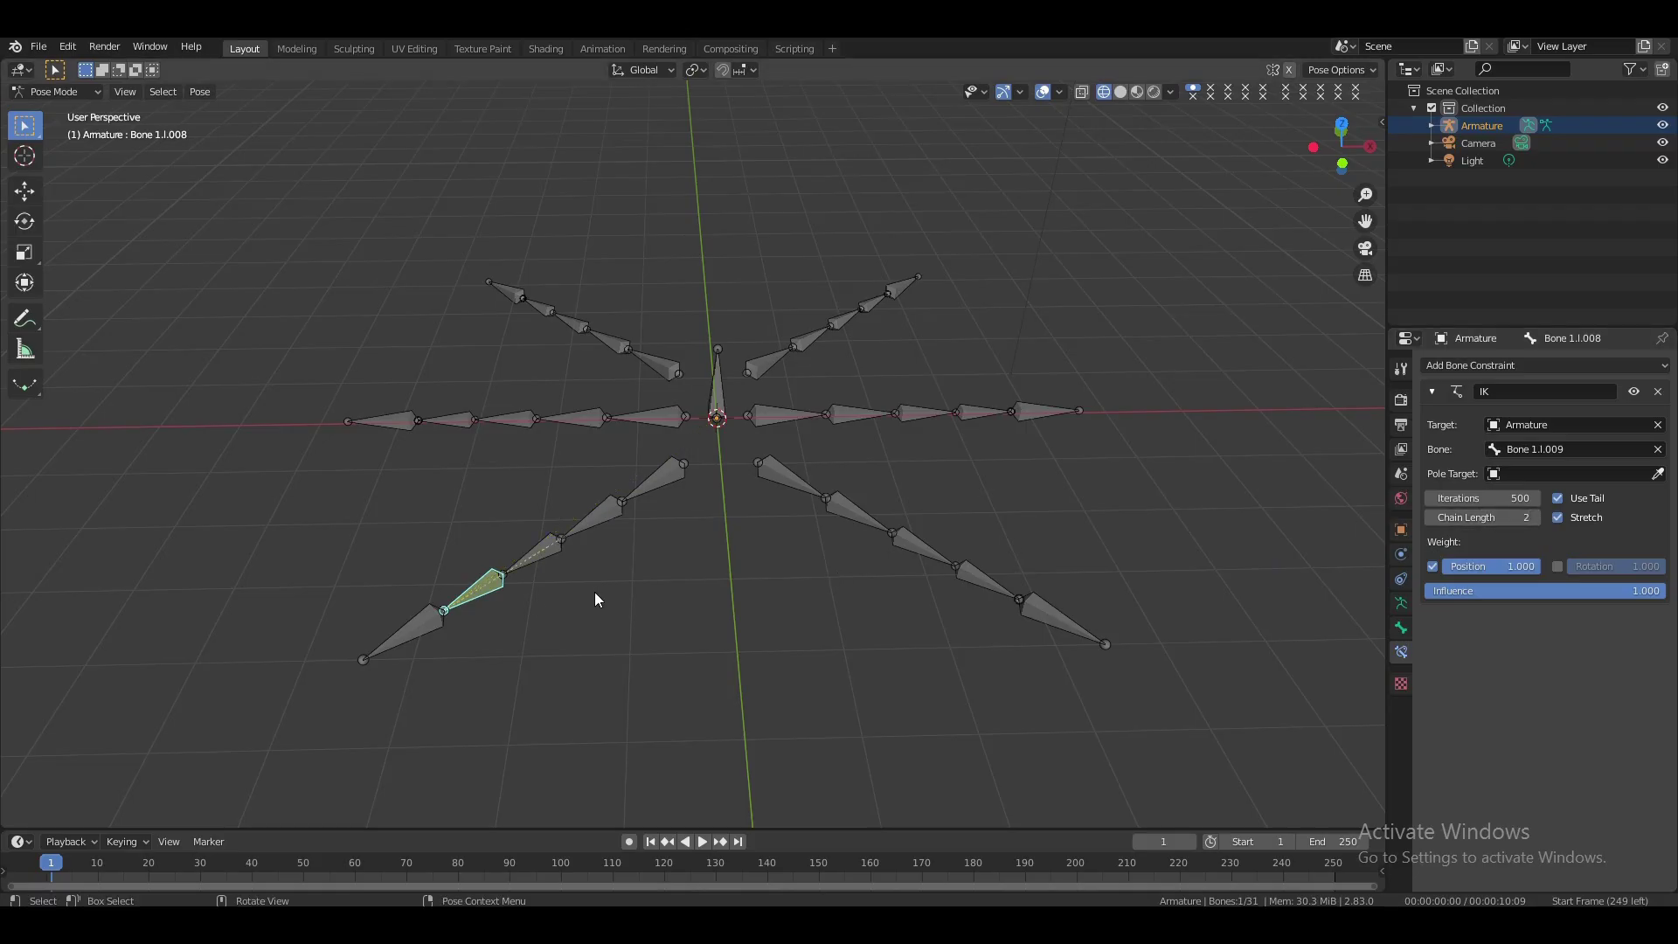
{"action": "left_click", "coordinate": [1535, 518]}
{"action": "left_click", "coordinate": [1535, 517]}
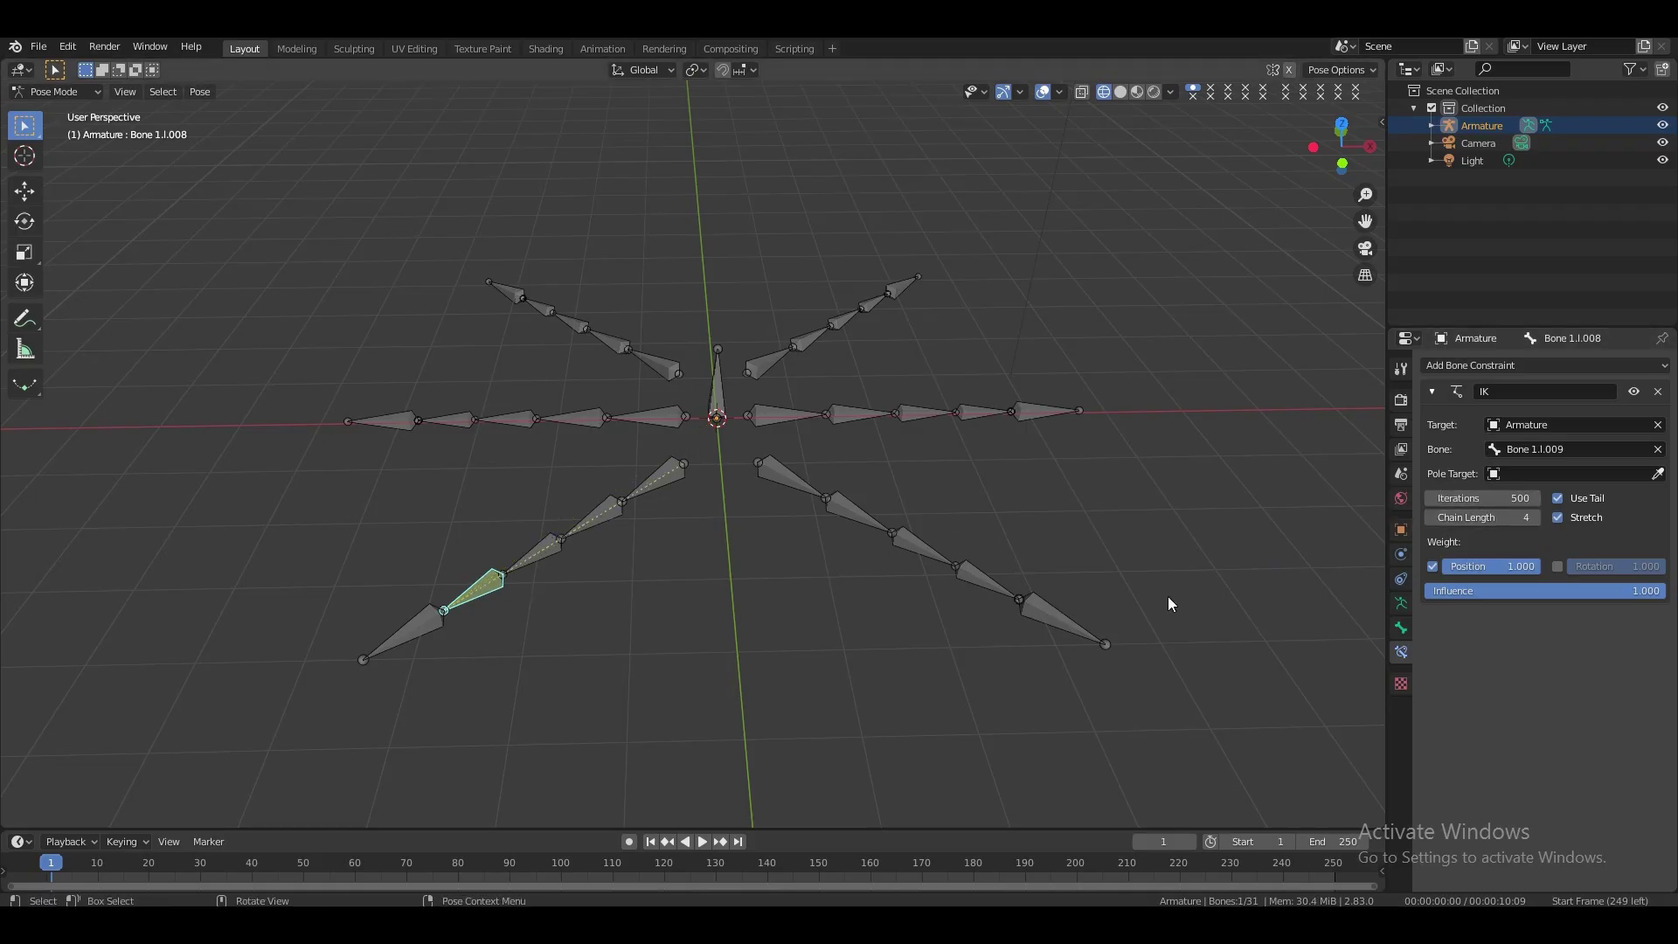
{"action": "left_click", "coordinate": [1121, 94]}
- Add IK to the next-to-last bone of the opposite angled leg, targeting its tip bone, with a Chain Length of 4
{"action": "left_click", "coordinate": [1049, 611]}
{"action": "left_click", "coordinate": [979, 573], "text": "shift"}
{"action": "key", "text": "shift+i"}
{"action": "left_click", "coordinate": [990, 528]}
{"action": "left_click", "coordinate": [1482, 517]}
{"action": "type", "text": "4"}
- Add IK to the next-to-last bone of the straight leg along positive X, targeting its tip bone Bone 1.r.004
{"action": "left_click", "coordinate": [1041, 411]}
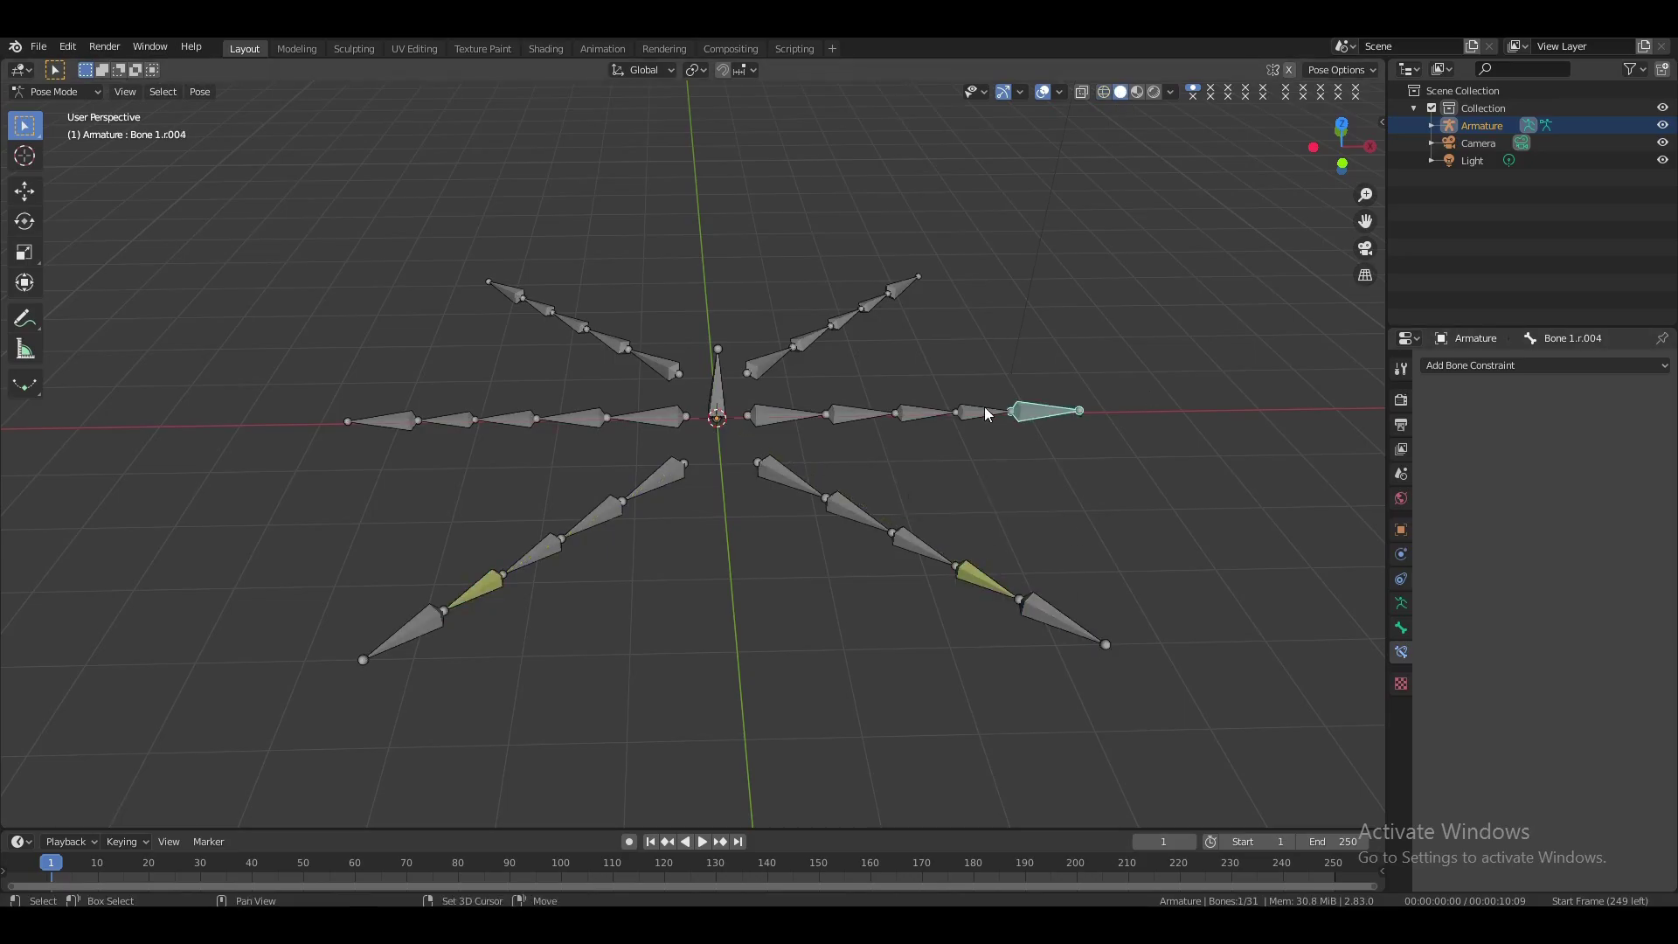
{"action": "left_click", "coordinate": [984, 412], "text": "shift"}
{"action": "key", "text": "shift+i"}
{"action": "left_click", "coordinate": [983, 412]}
- Add an IK constraint to Bone 1.l.013 that targets the tip bone Bone 1.l.014
{"action": "left_click", "coordinate": [901, 287]}
{"action": "left_click", "coordinate": [875, 305], "text": "shift"}
{"action": "key", "text": "shift+i"}
{"action": "left_click", "coordinate": [877, 308]}
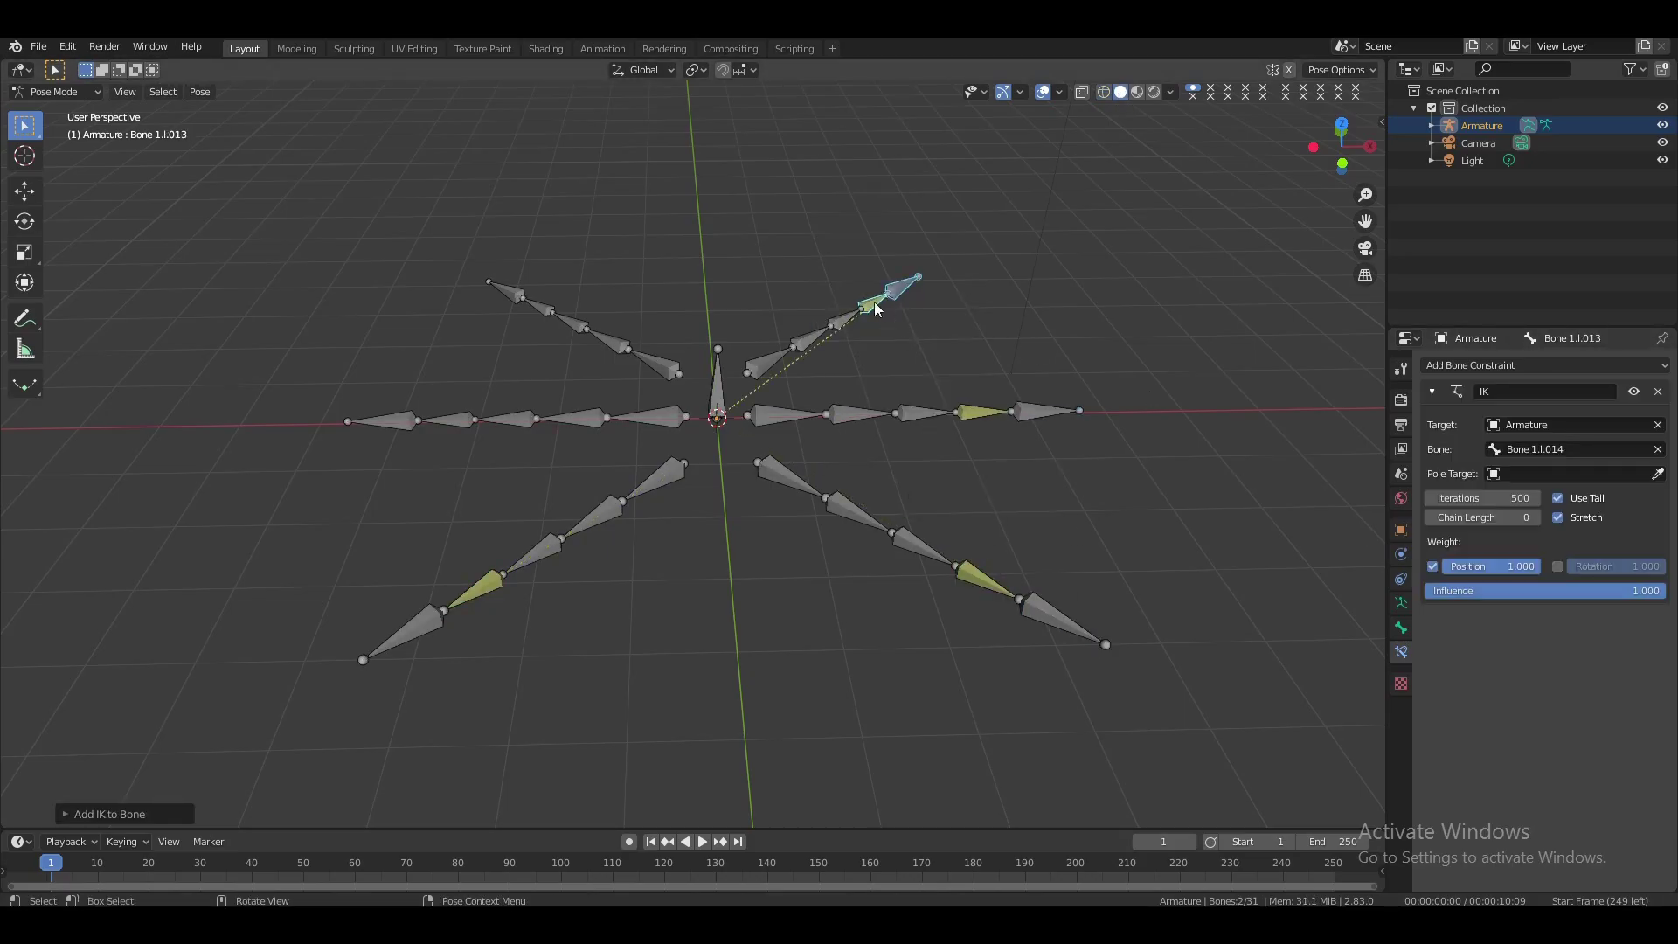
- Set the IK Chain Length of Bone 1.l.013 to 4
{"action": "left_click", "coordinate": [874, 304]}
{"action": "left_click", "coordinate": [1484, 516]}
{"action": "type", "text": "4"}
- Add IK to Bone 1.r.013 on the opposite leg, targeting its tip bone Bone 1.r.014, with a Chain Length of 4
{"action": "left_click", "coordinate": [510, 295]}
{"action": "left_click", "coordinate": [537, 306], "text": "shift"}
{"action": "key", "text": "shift+i"}
{"action": "left_click", "coordinate": [544, 306]}
{"action": "left_click", "coordinate": [540, 307]}
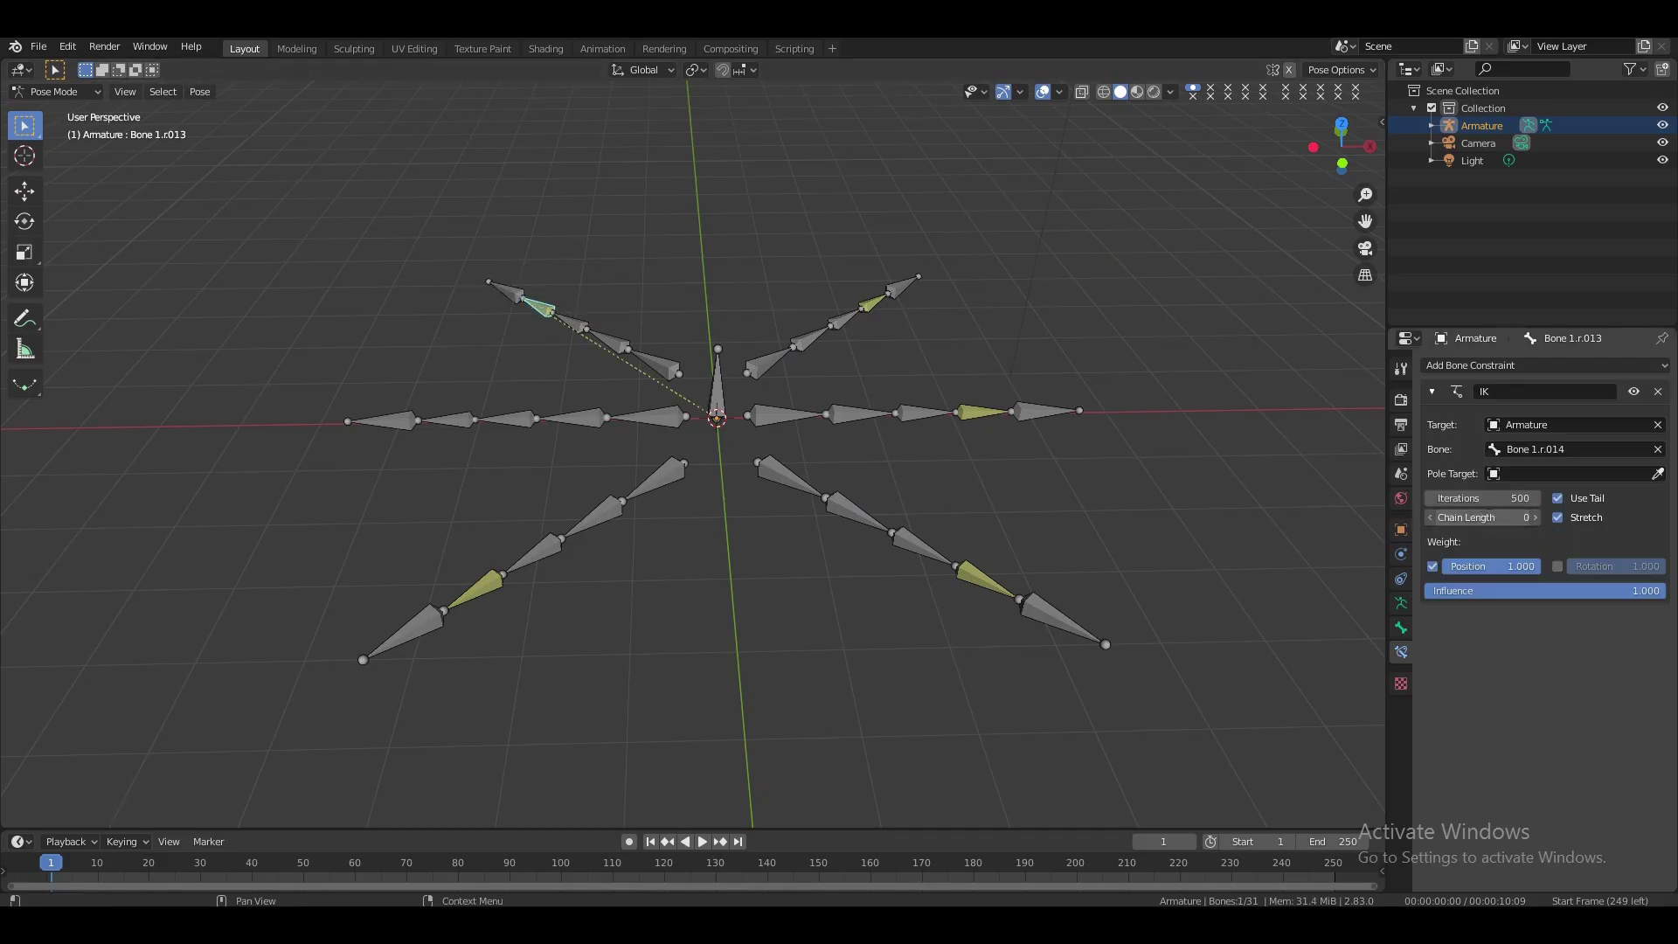
{"action": "left_click", "coordinate": [1489, 517]}
{"action": "type", "text": "4"}
- Add IK to Bone 1.l.003 of the remaining straight leg, targeting its tip bone Bone 1.l.004, with a Chain Length of 4
{"action": "left_click", "coordinate": [394, 423]}
{"action": "left_click", "coordinate": [450, 420], "text": "shift"}
{"action": "key", "text": "shift+i"}
{"action": "left_click", "coordinate": [546, 391]}
{"action": "left_click", "coordinate": [1486, 517]}
{"action": "type", "text": "4"}
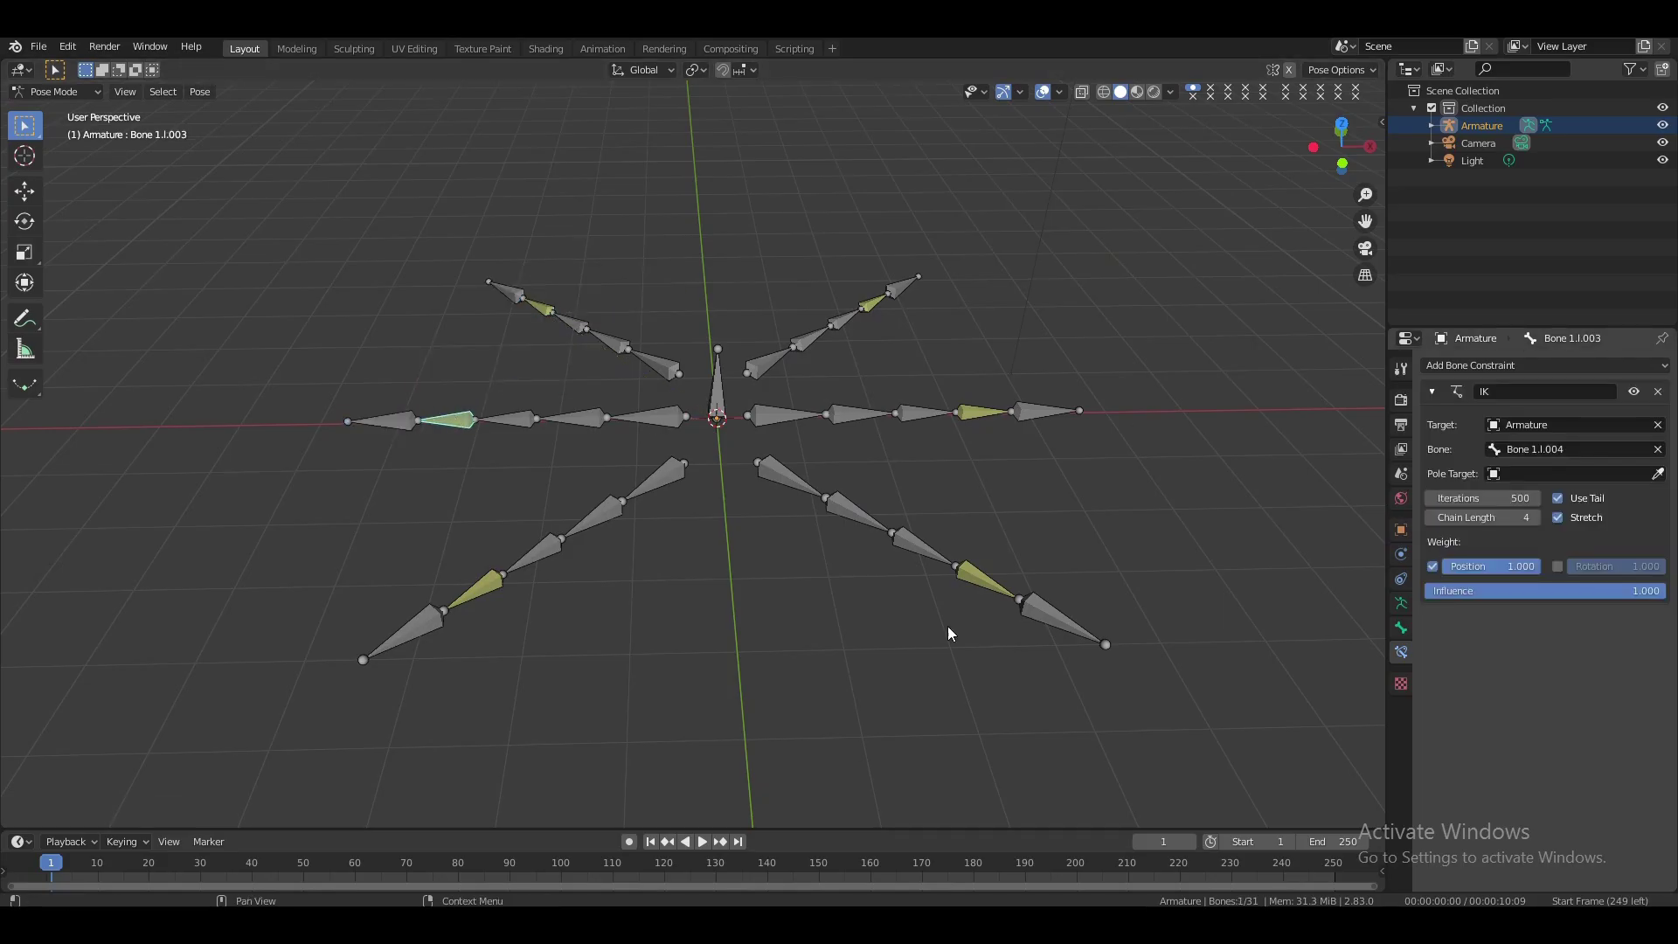
- Test the IK legs by trial-moving the tip bones Bone 1.l.009 and Bone 1.l.004, cancelling each move
{"action": "left_click", "coordinate": [404, 631]}
{"action": "key", "text": "g"}
{"action": "key", "text": "Escape"}
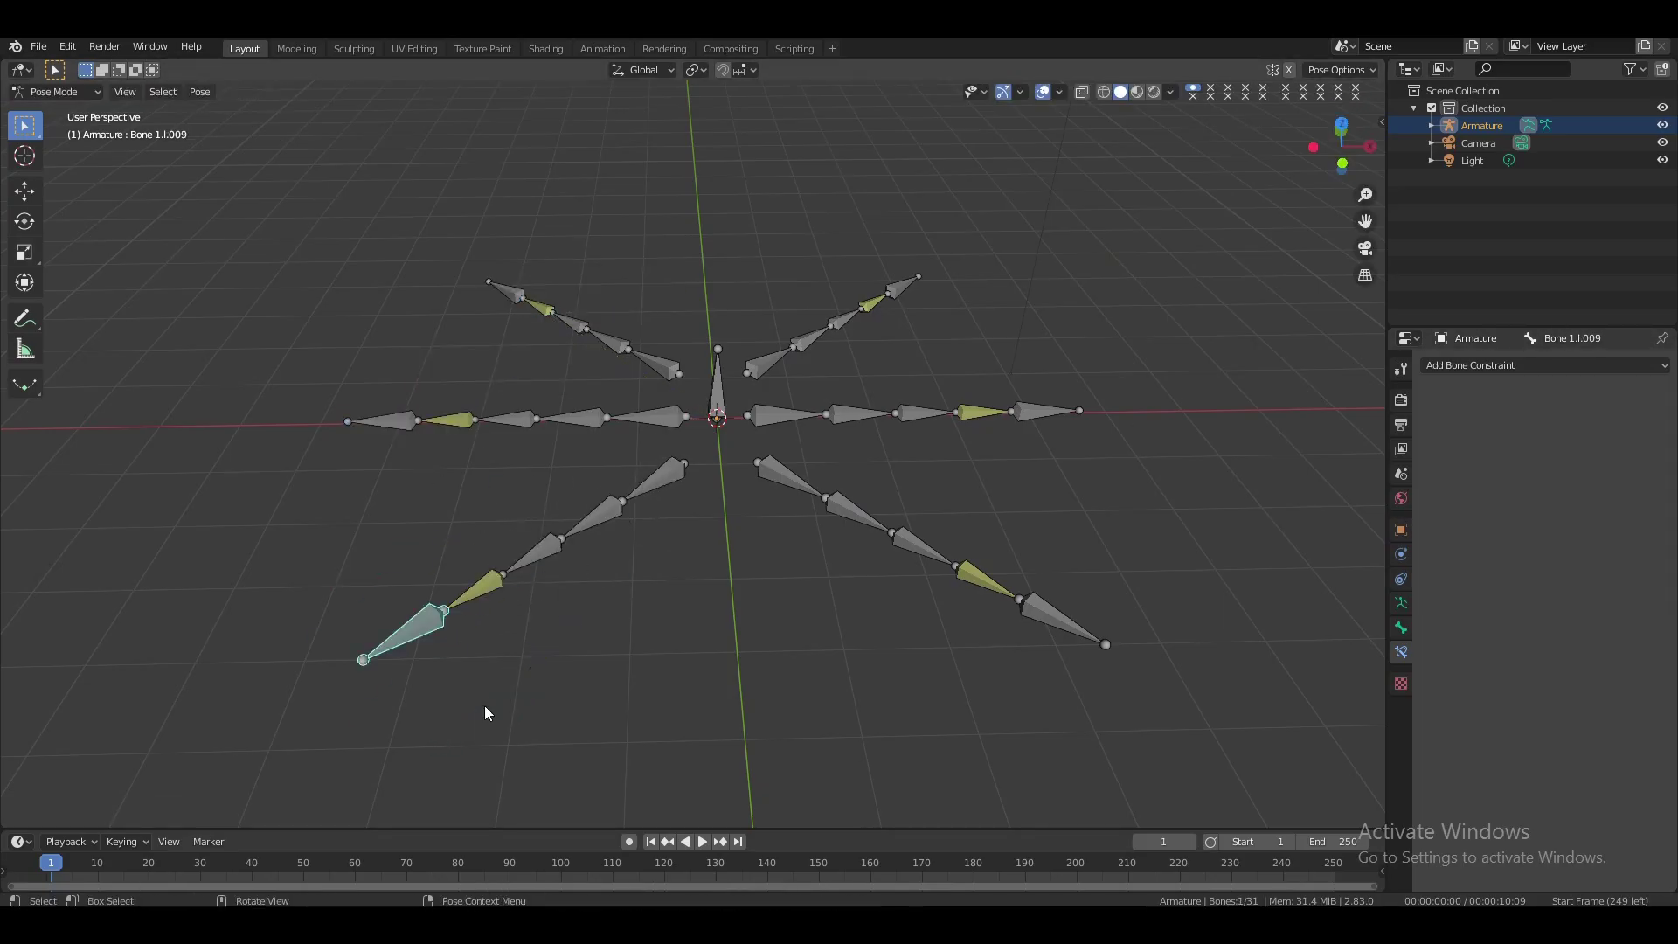
{"action": "left_click", "coordinate": [382, 424]}
{"action": "key", "text": "g"}
{"action": "key", "text": "Escape"}
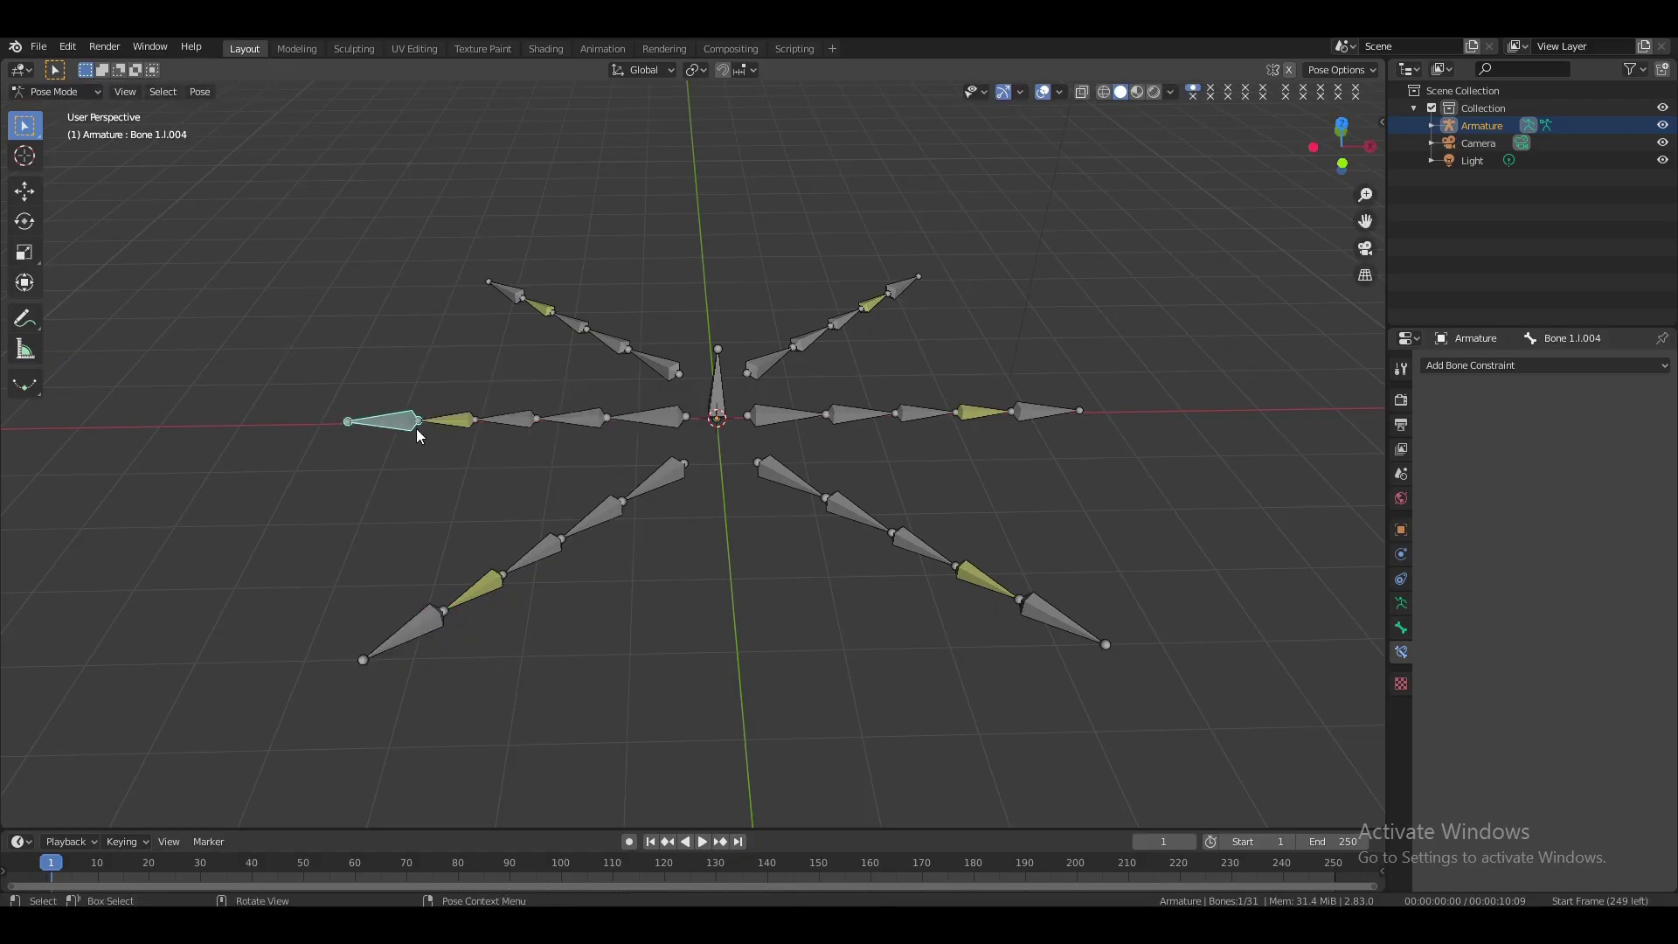
- Try moving the tip bone Bone 1.r.009 with X-axis mirroring on, cancel the move and turn mirroring off
{"action": "left_click_drag", "start_coordinate": [1306, 179], "coordinate": [986, 522]}
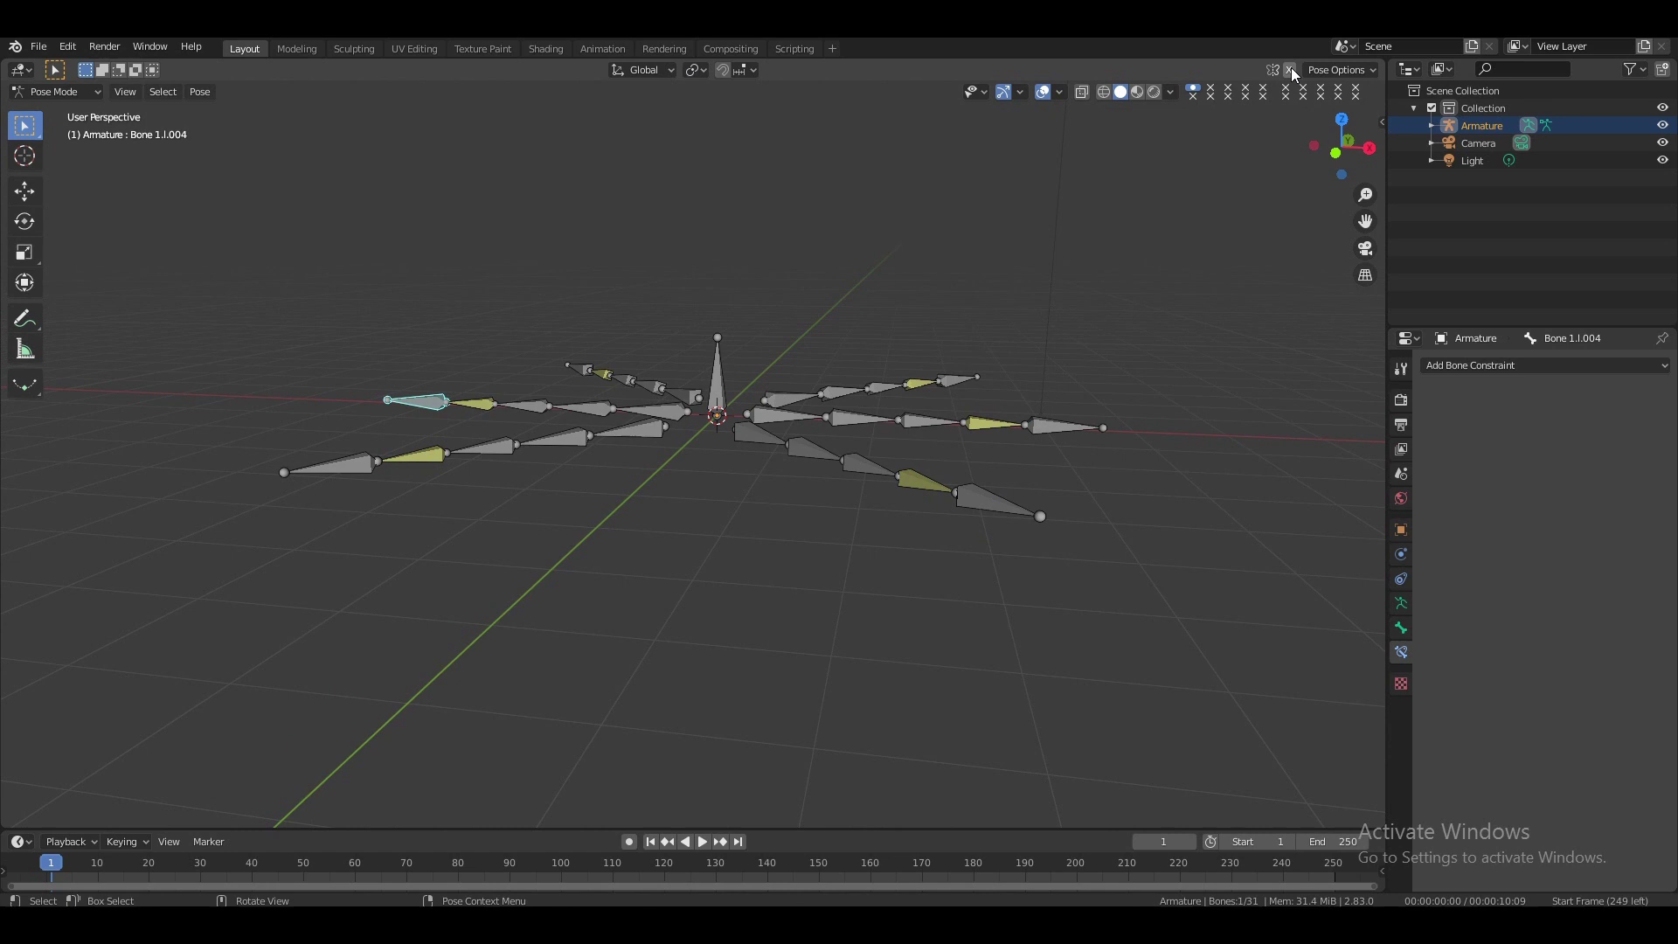
{"action": "left_click", "coordinate": [997, 492]}
{"action": "key", "text": "g"}
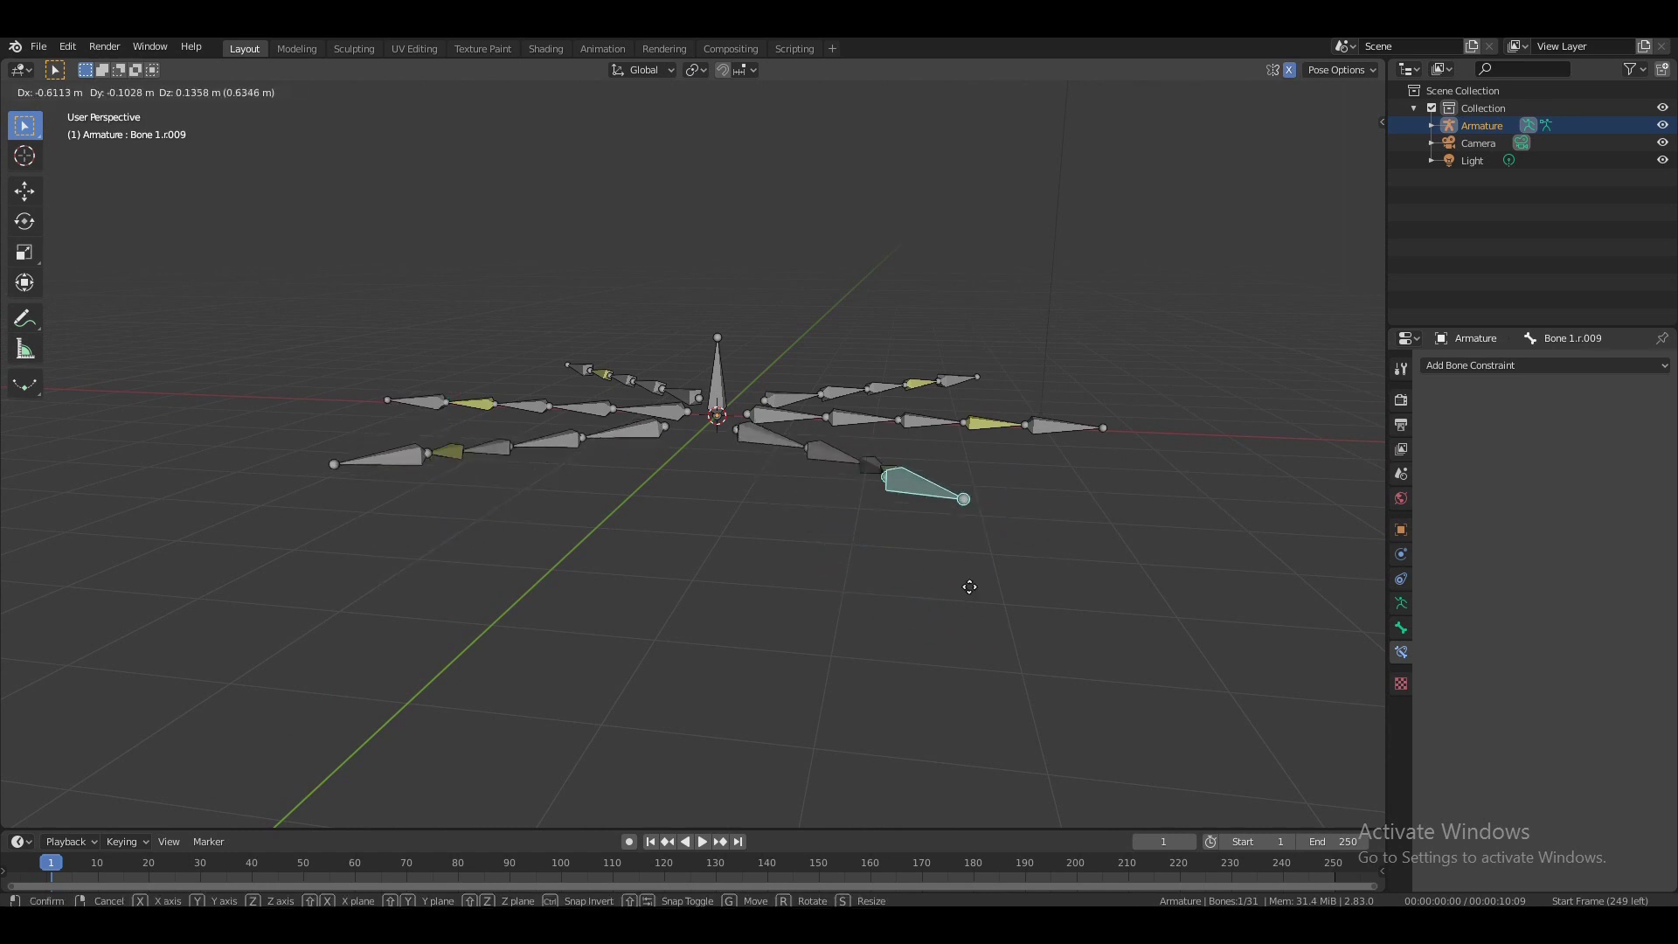
{"action": "left_click", "coordinate": [1024, 482]}
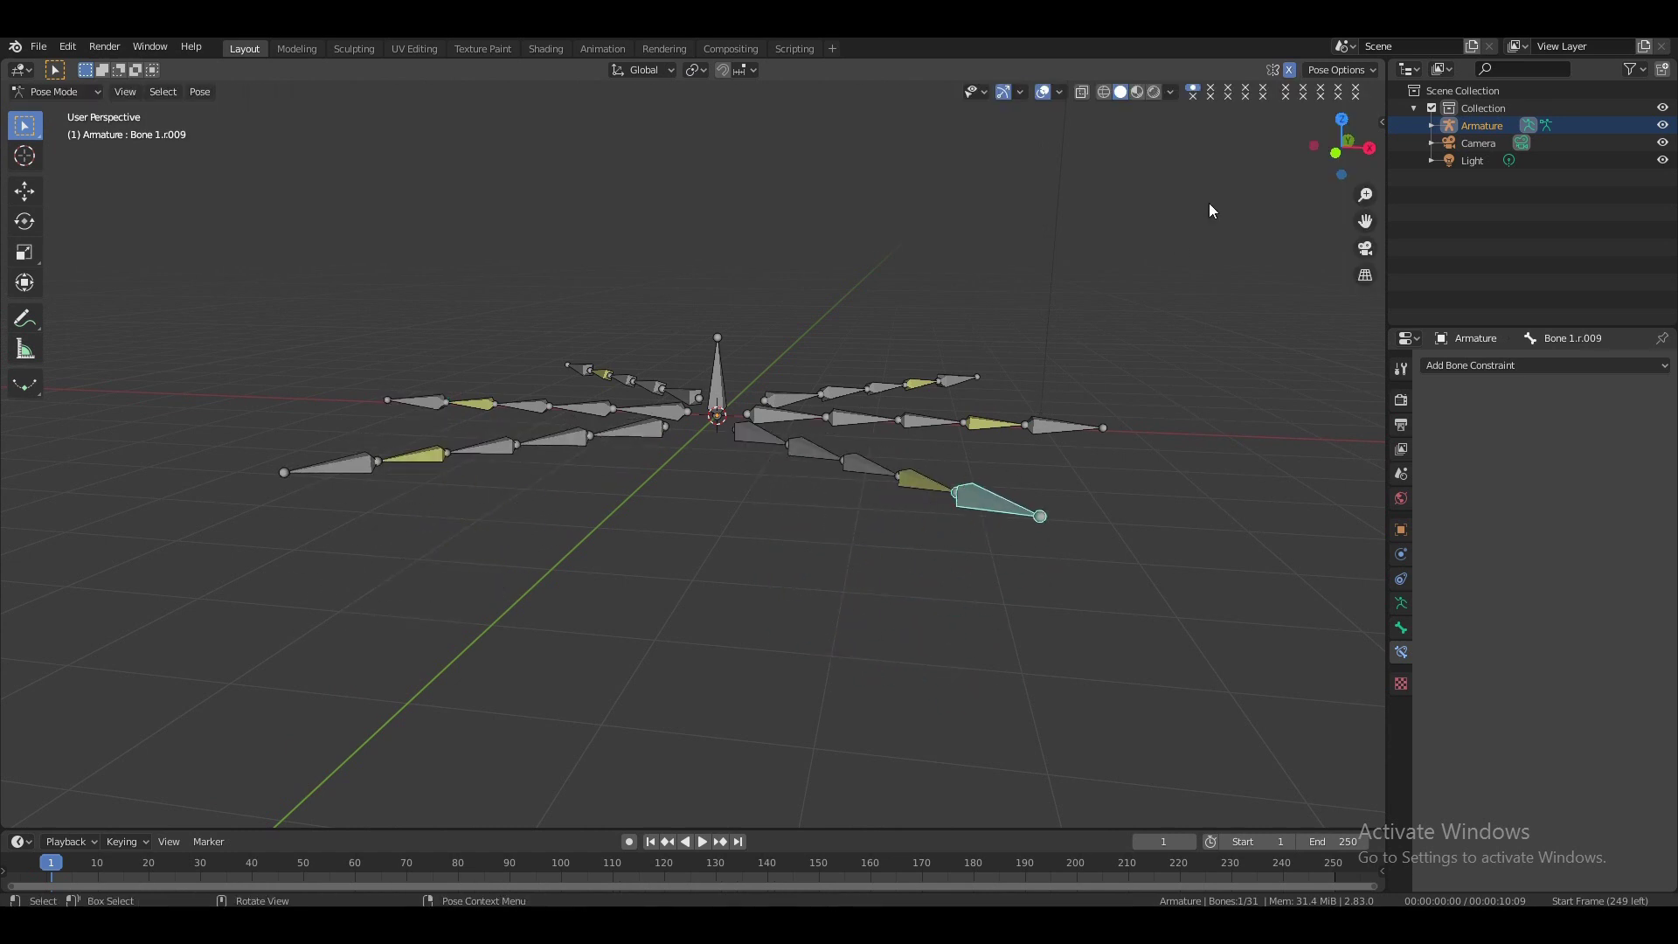
{"action": "left_click", "coordinate": [1291, 69]}
- In front view, move the tip bone Bone 1.r.009 about 1.1 m inward along X and about 0.9 m down
{"action": "left_click_drag", "start_coordinate": [1318, 122], "coordinate": [1318, 129]}
{"action": "key", "text": "KP_1"}
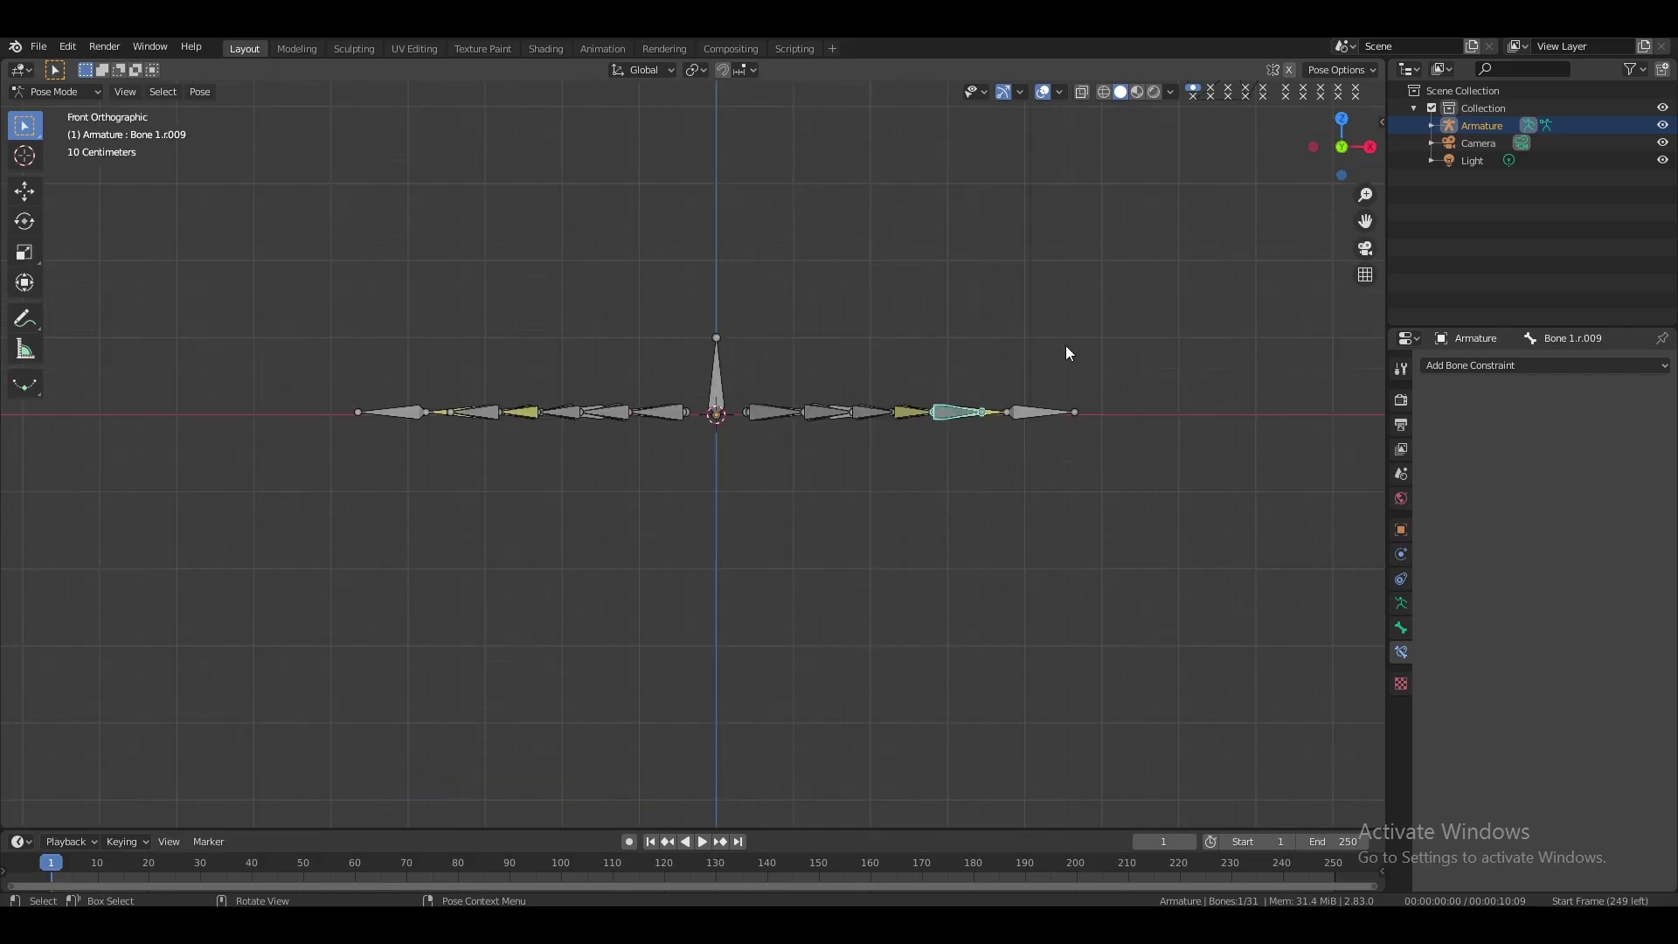
{"action": "key", "text": "g"}
{"action": "key", "text": "z"}
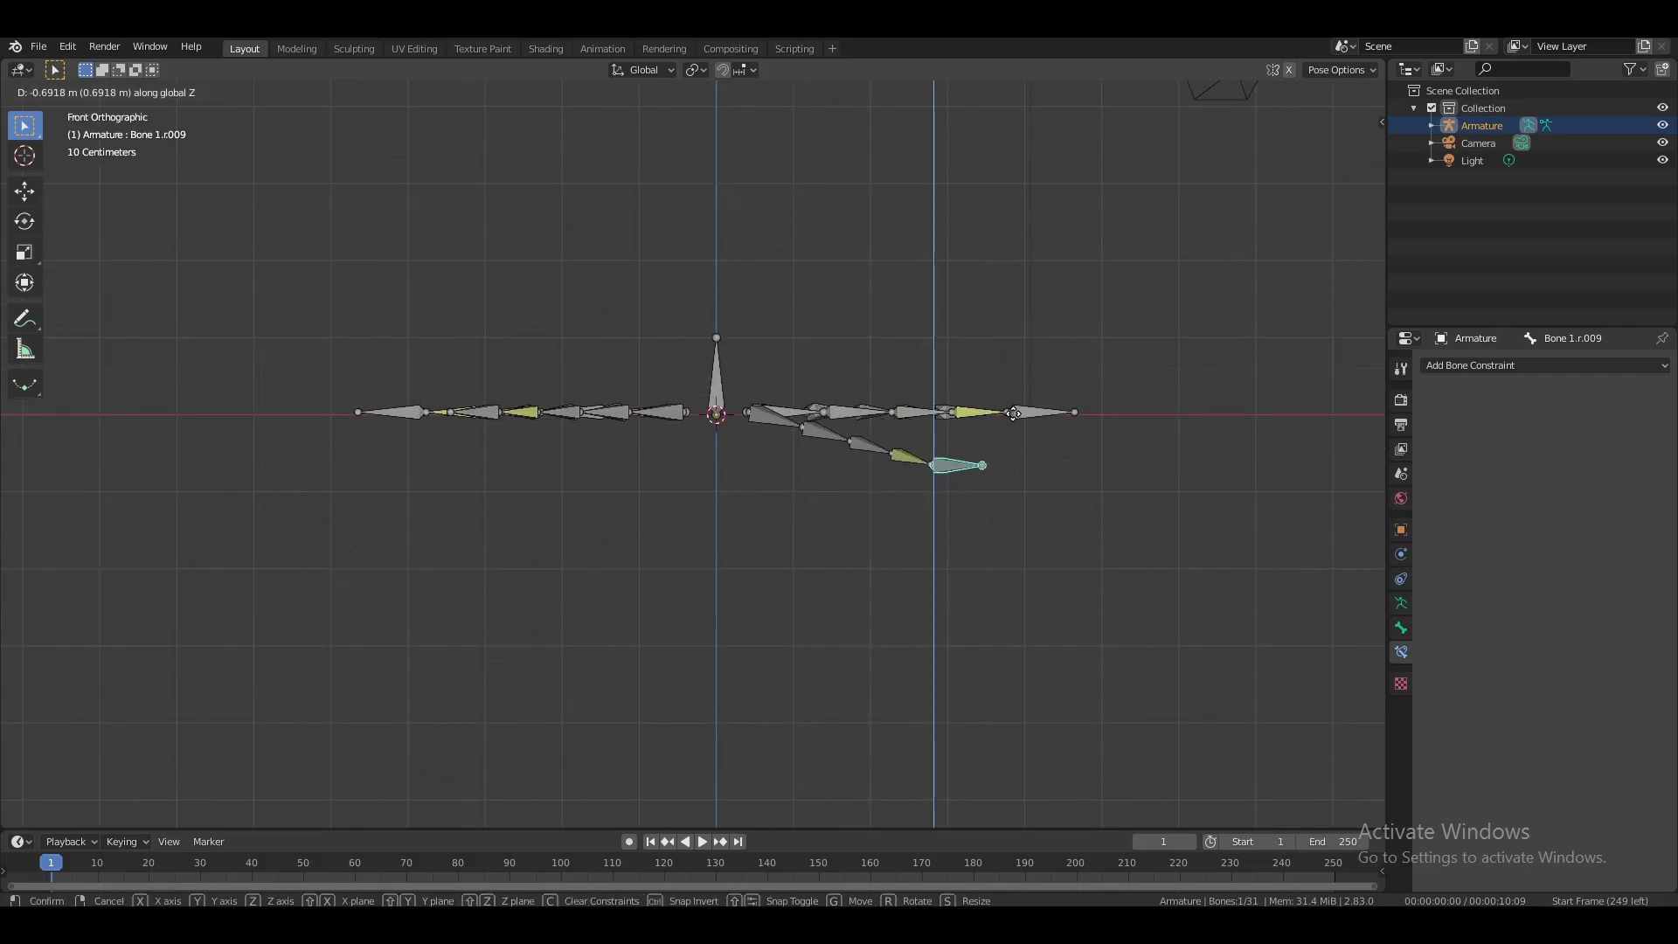
{"action": "key", "text": "z"}
{"action": "key", "text": "z"}
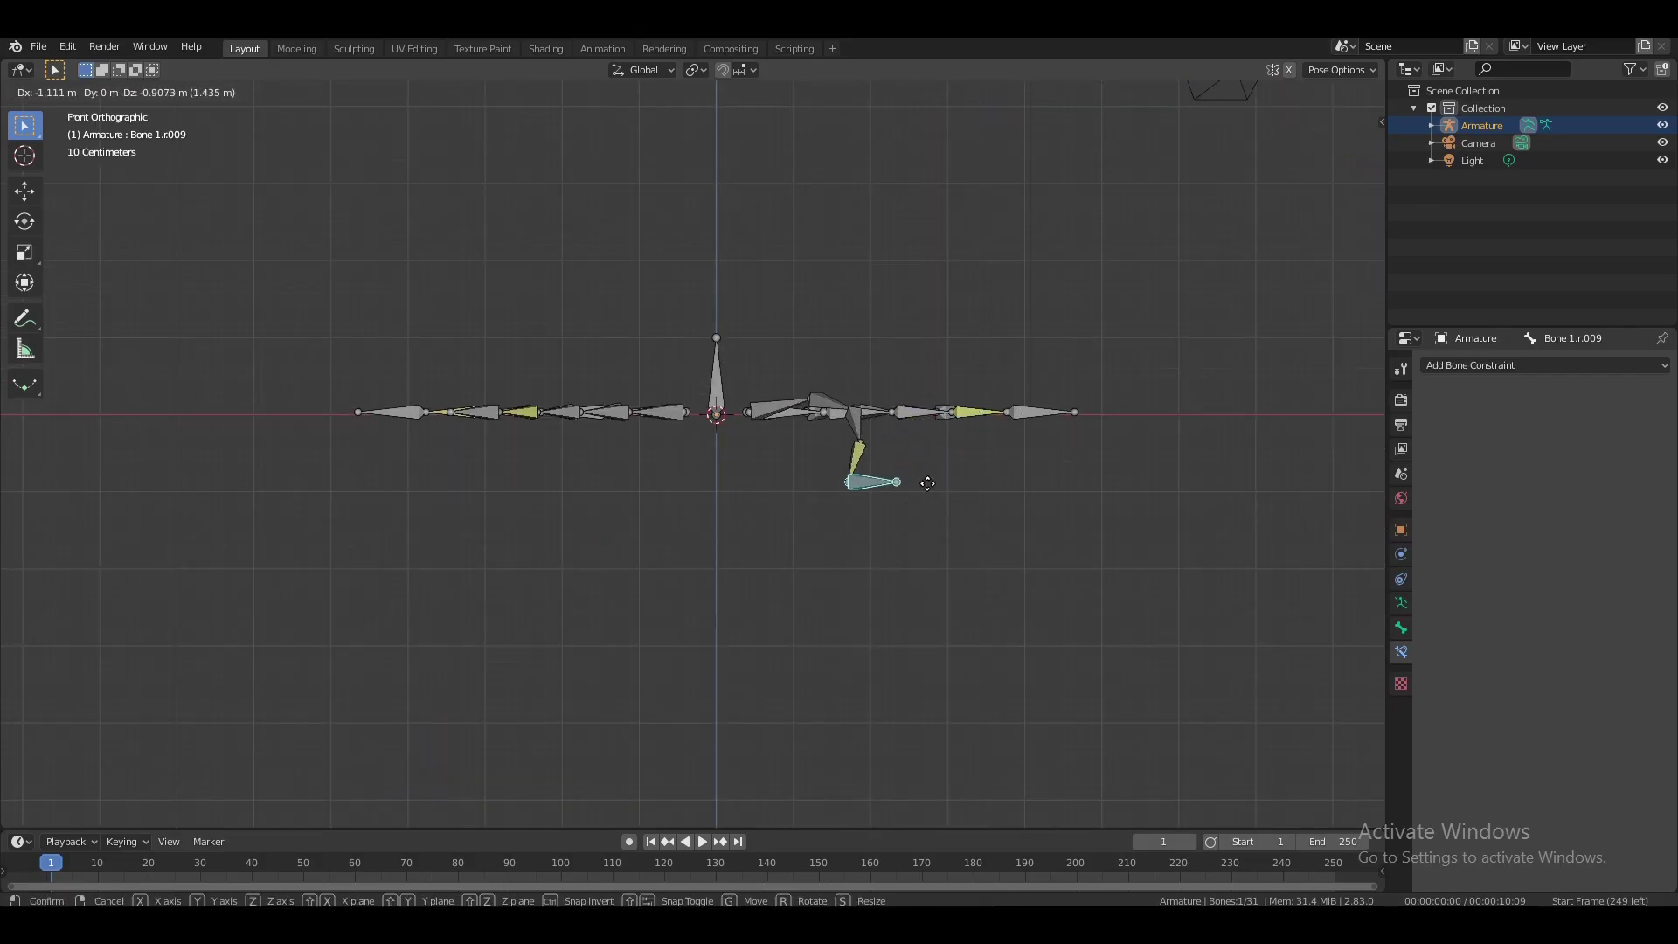
{"action": "left_click", "coordinate": [928, 494]}
- Move the tip bone Bone 1.r.009 slightly inward along global Y in a perspective view
{"action": "left_click_drag", "start_coordinate": [1339, 150], "coordinate": [1276, 216]}
{"action": "middle_click_drag", "start_coordinate": [861, 665], "coordinate": [874, 674]}
{"action": "key", "text": "g"}
{"action": "key", "text": "y"}
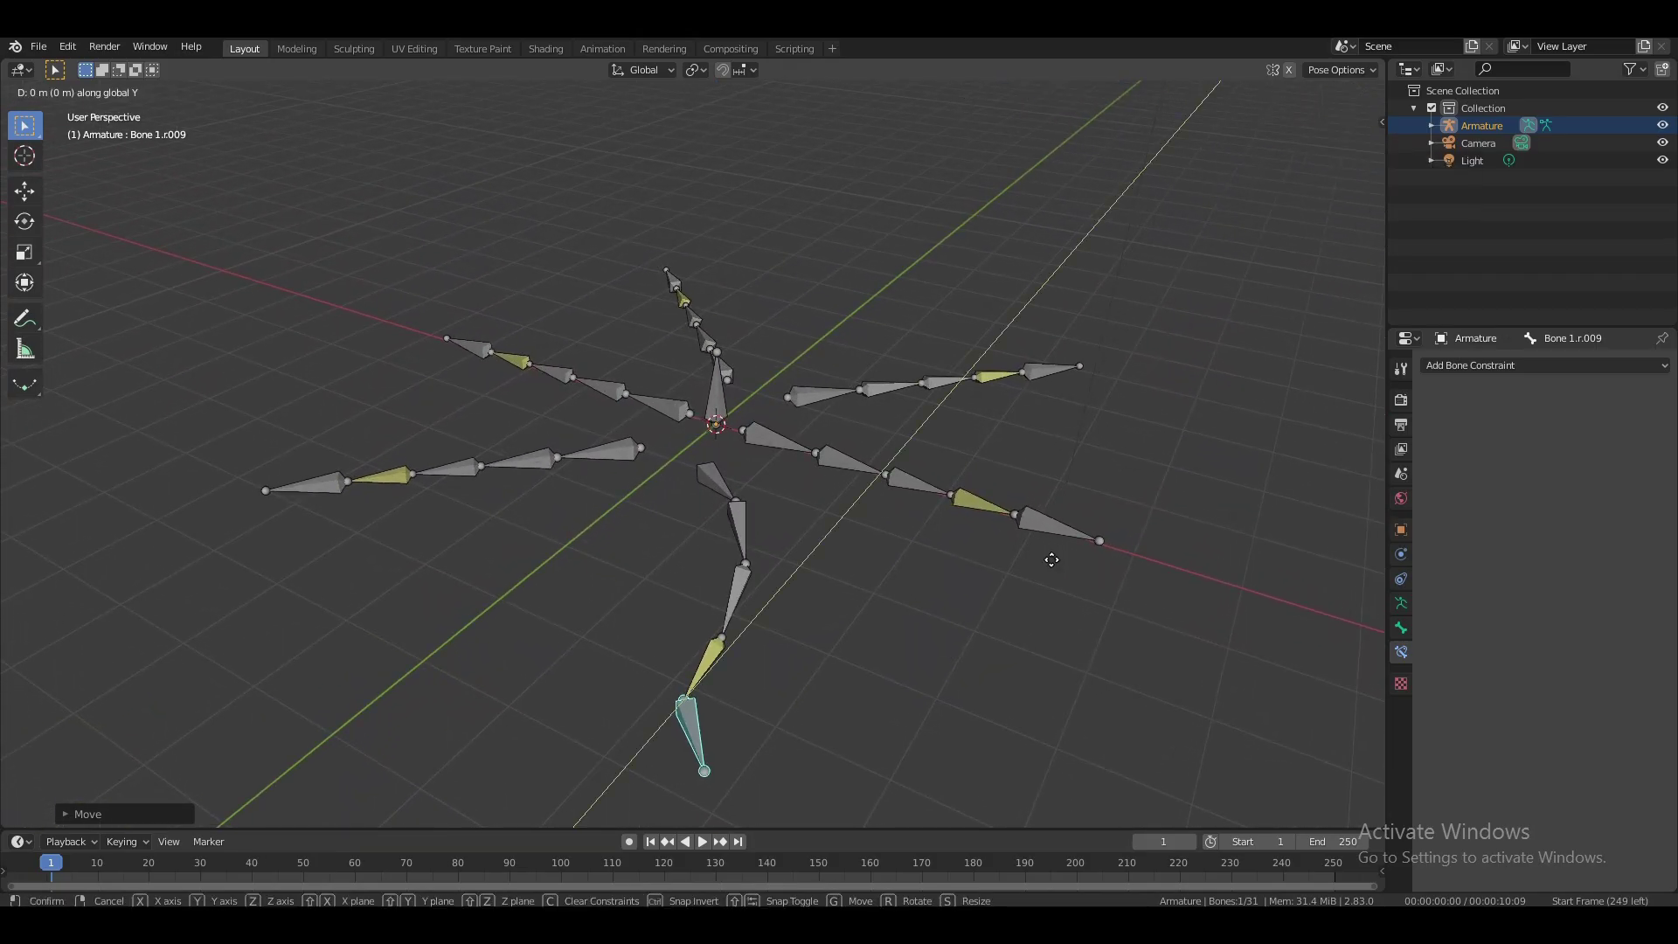
{"action": "left_click", "coordinate": [1075, 514]}
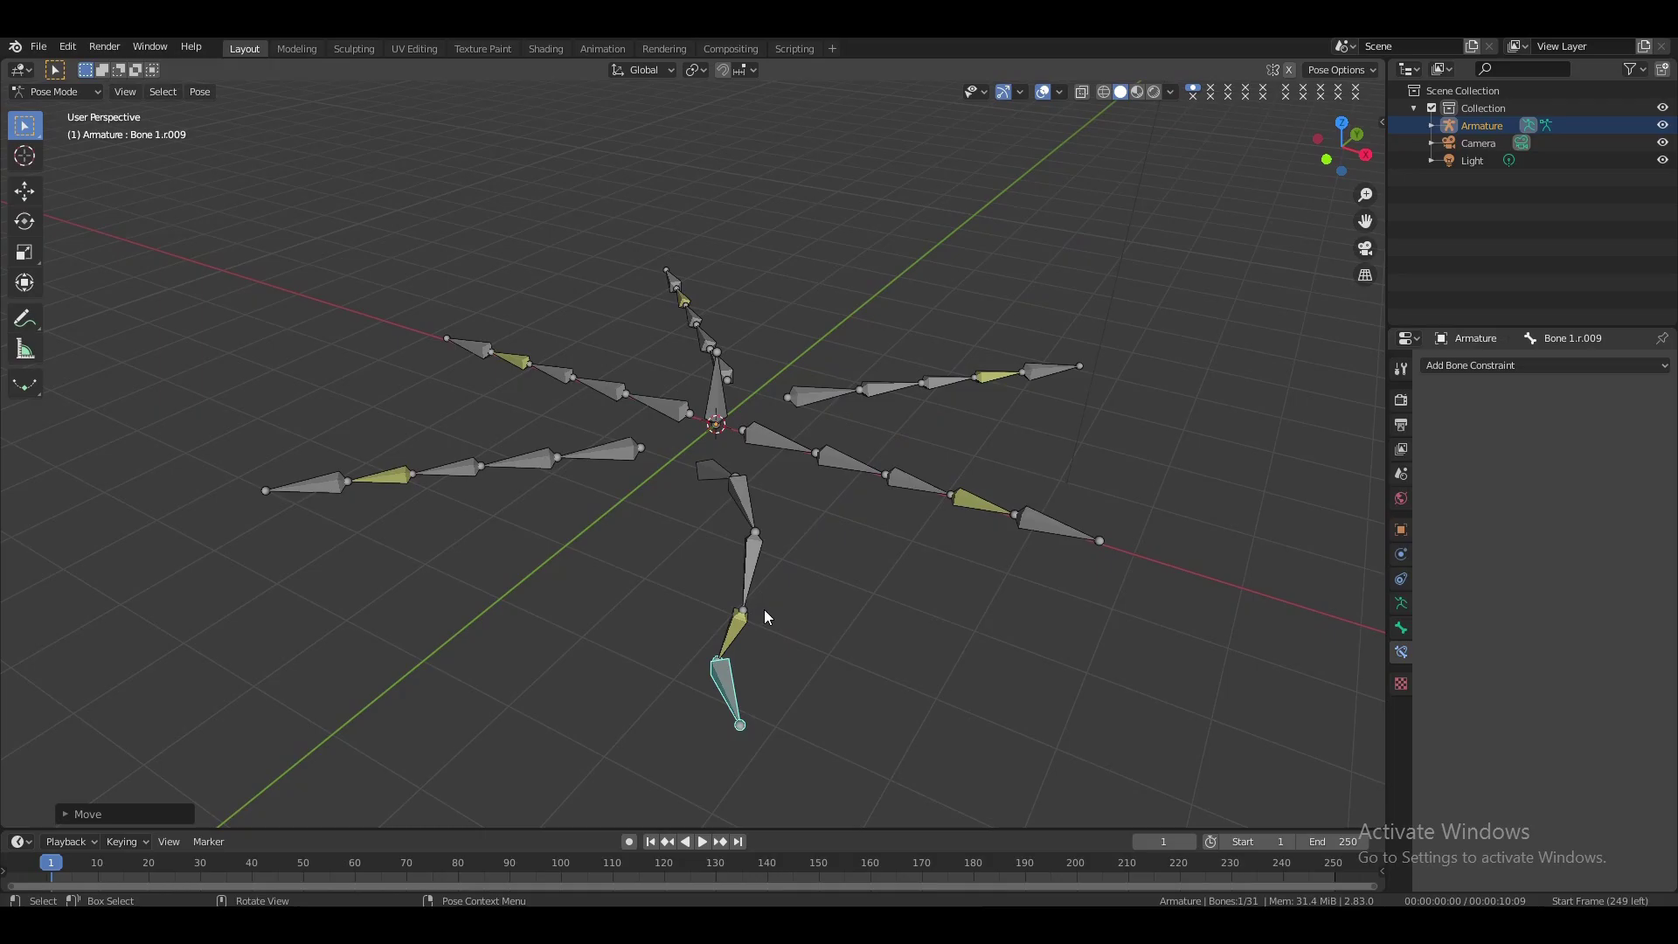
- Lock IK X on the three bones Bone 1.r.008, Bone 1.r.007 and Bone 1.r.006 together
{"action": "left_click", "coordinate": [737, 617]}
{"action": "left_click", "coordinate": [750, 568], "text": "shift"}
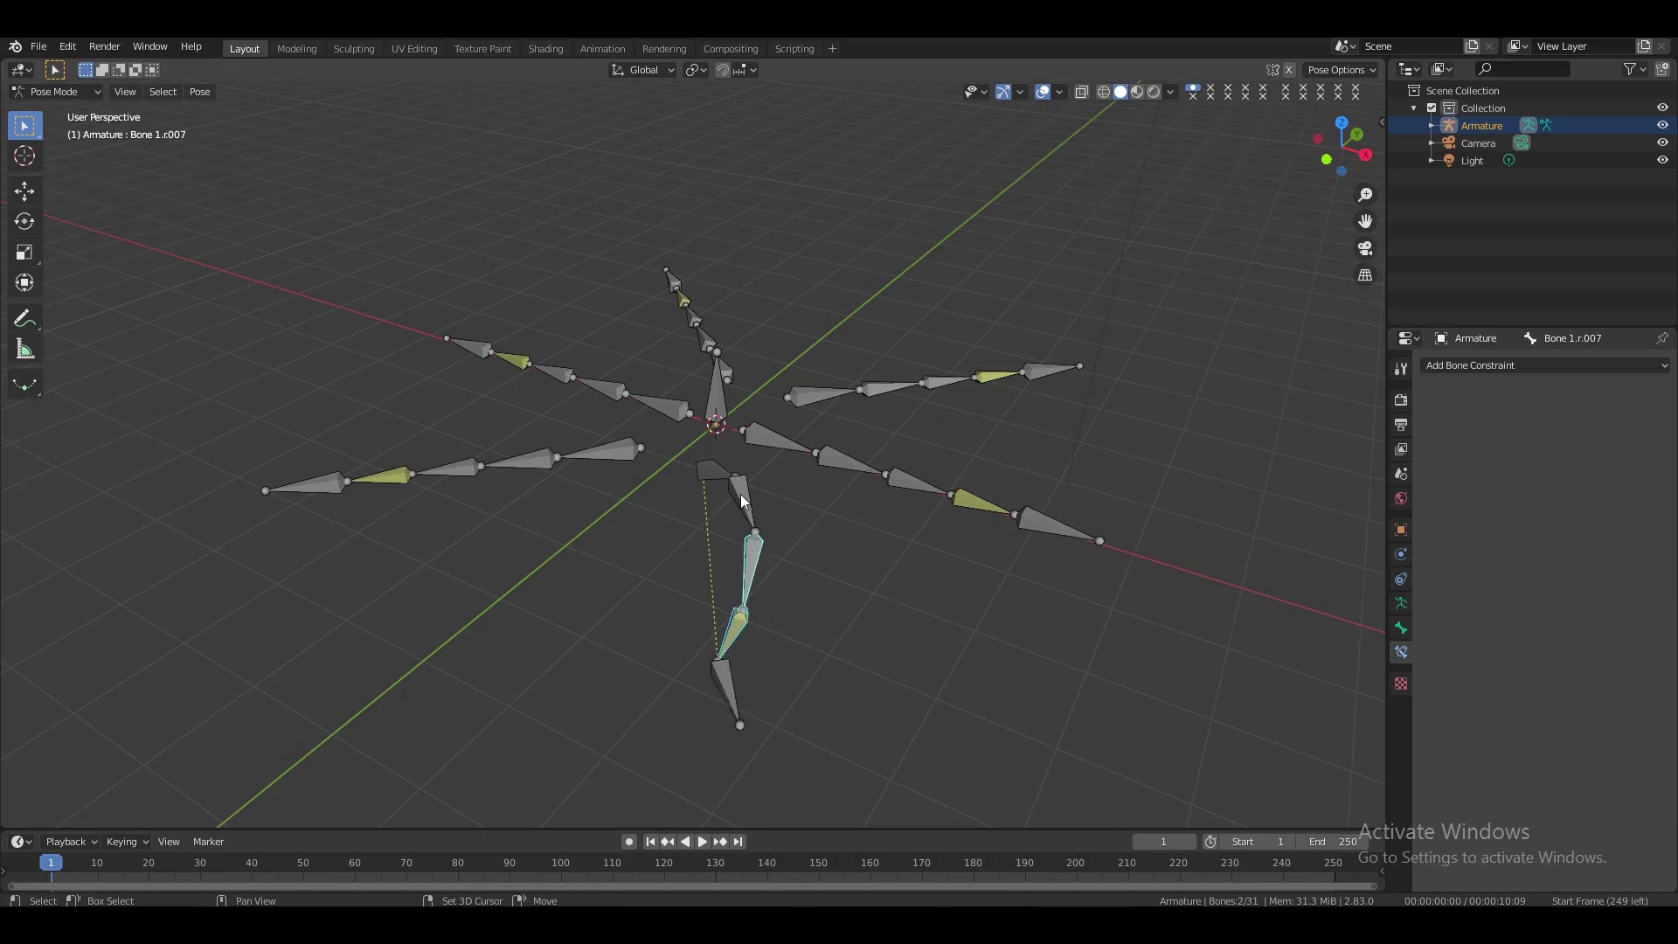
{"action": "left_click", "coordinate": [1401, 629]}
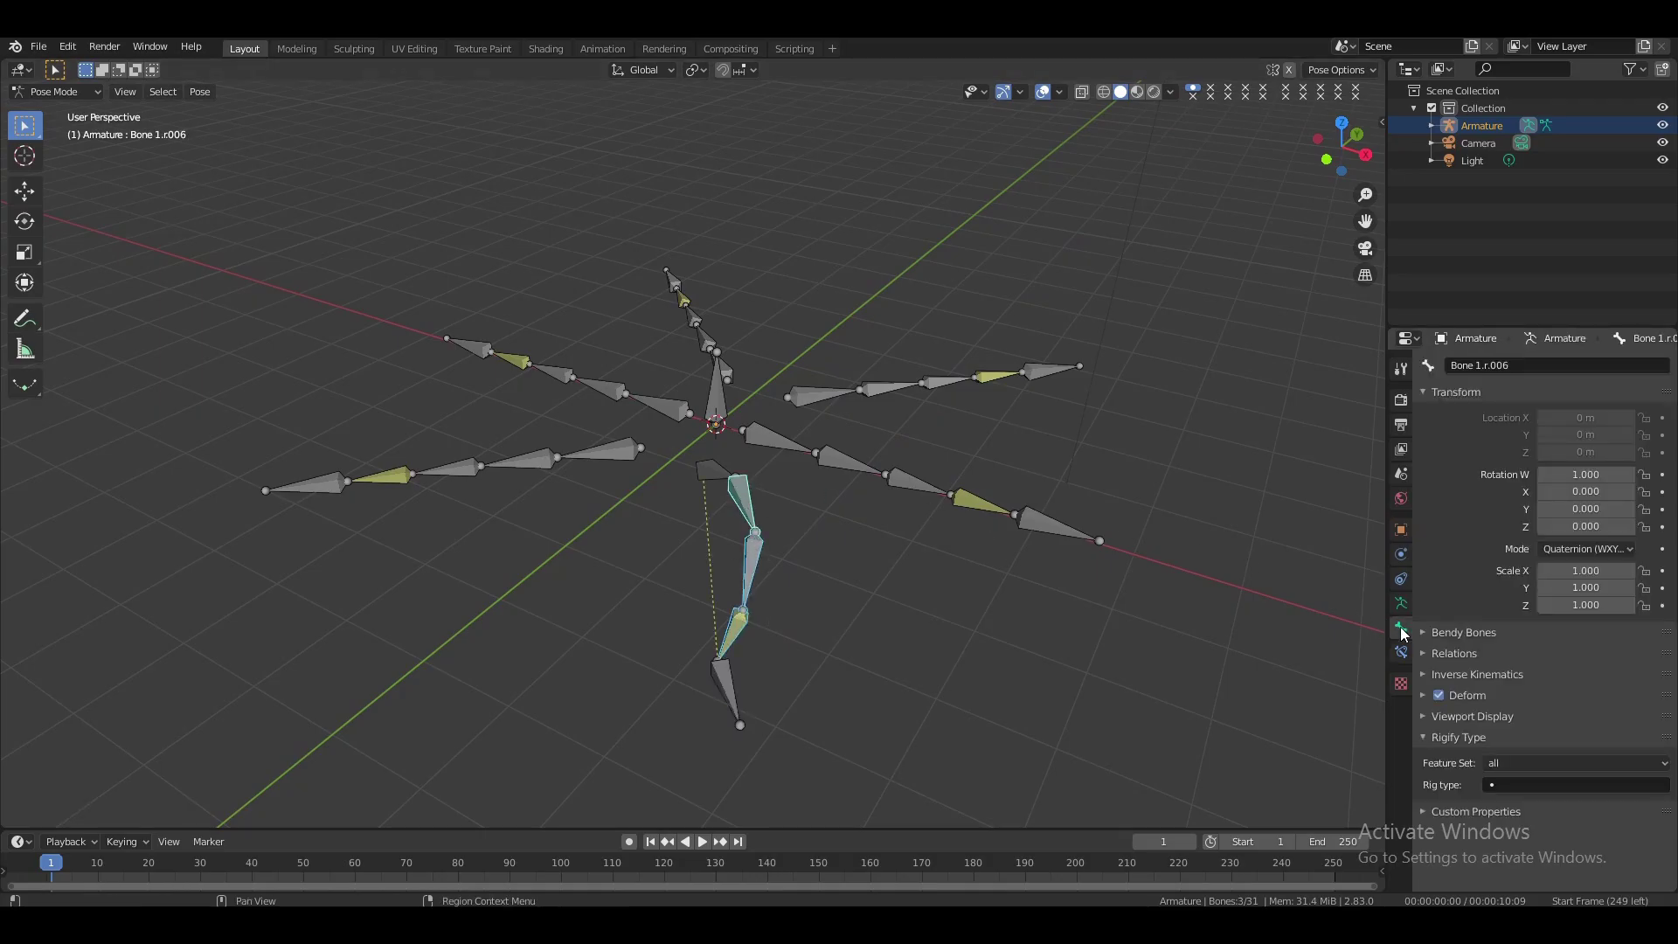
{"action": "left_click", "coordinate": [1418, 672]}
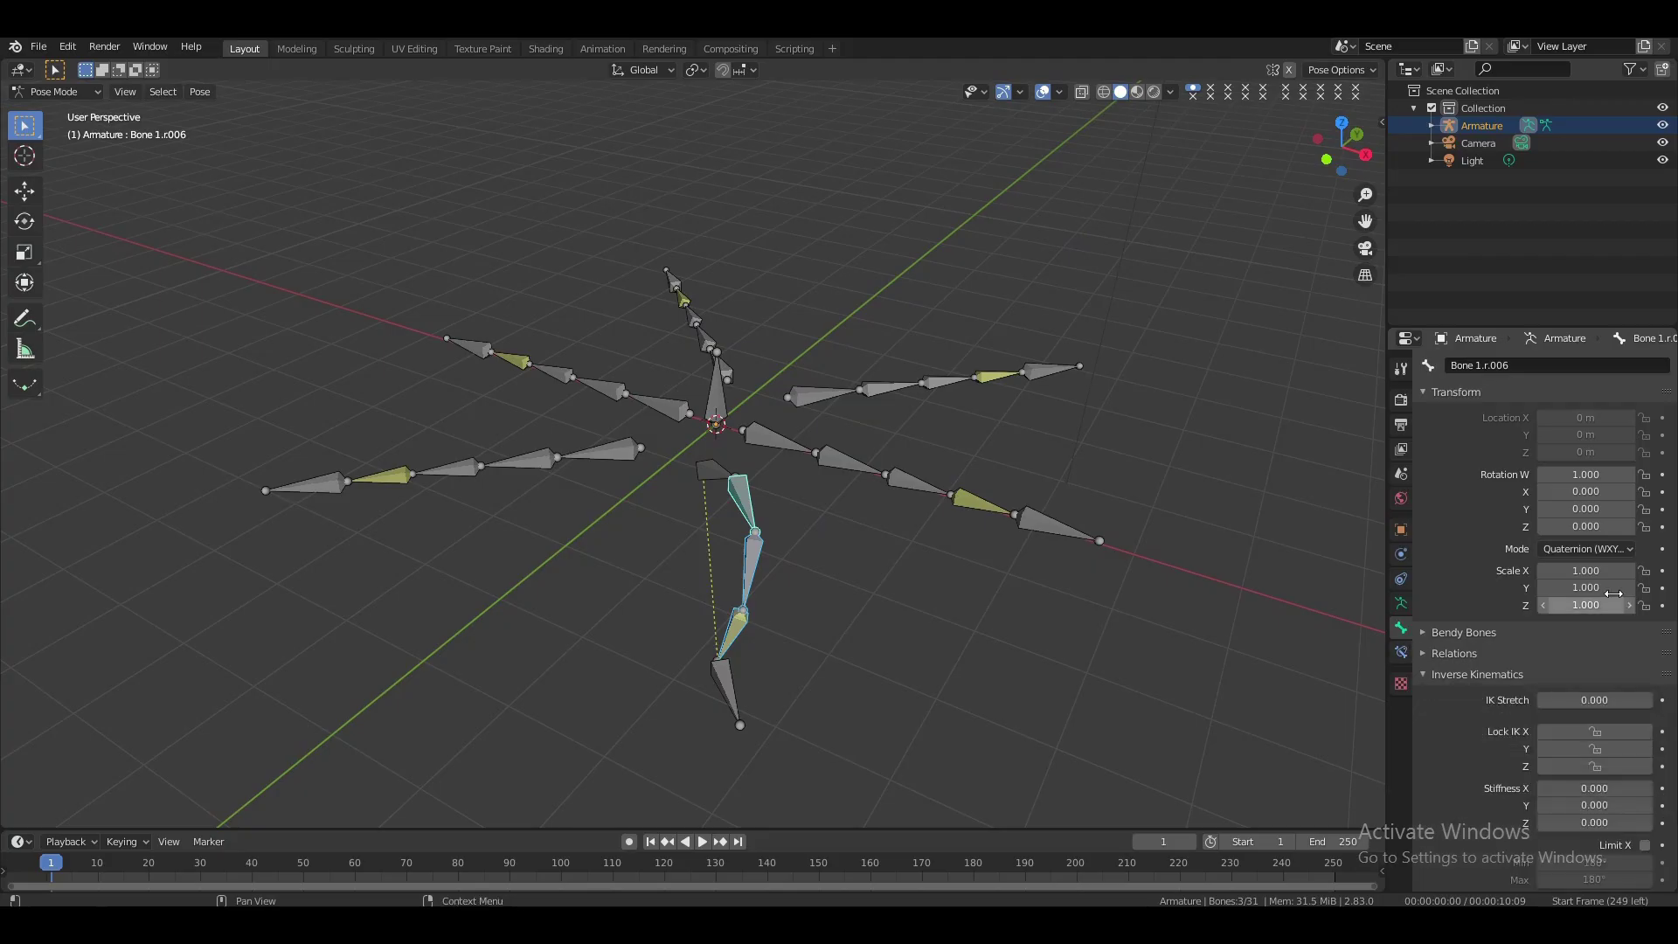
{"action": "scroll", "coordinate": [1481, 666], "scroll_direction": "down", "scroll_amount": 4}
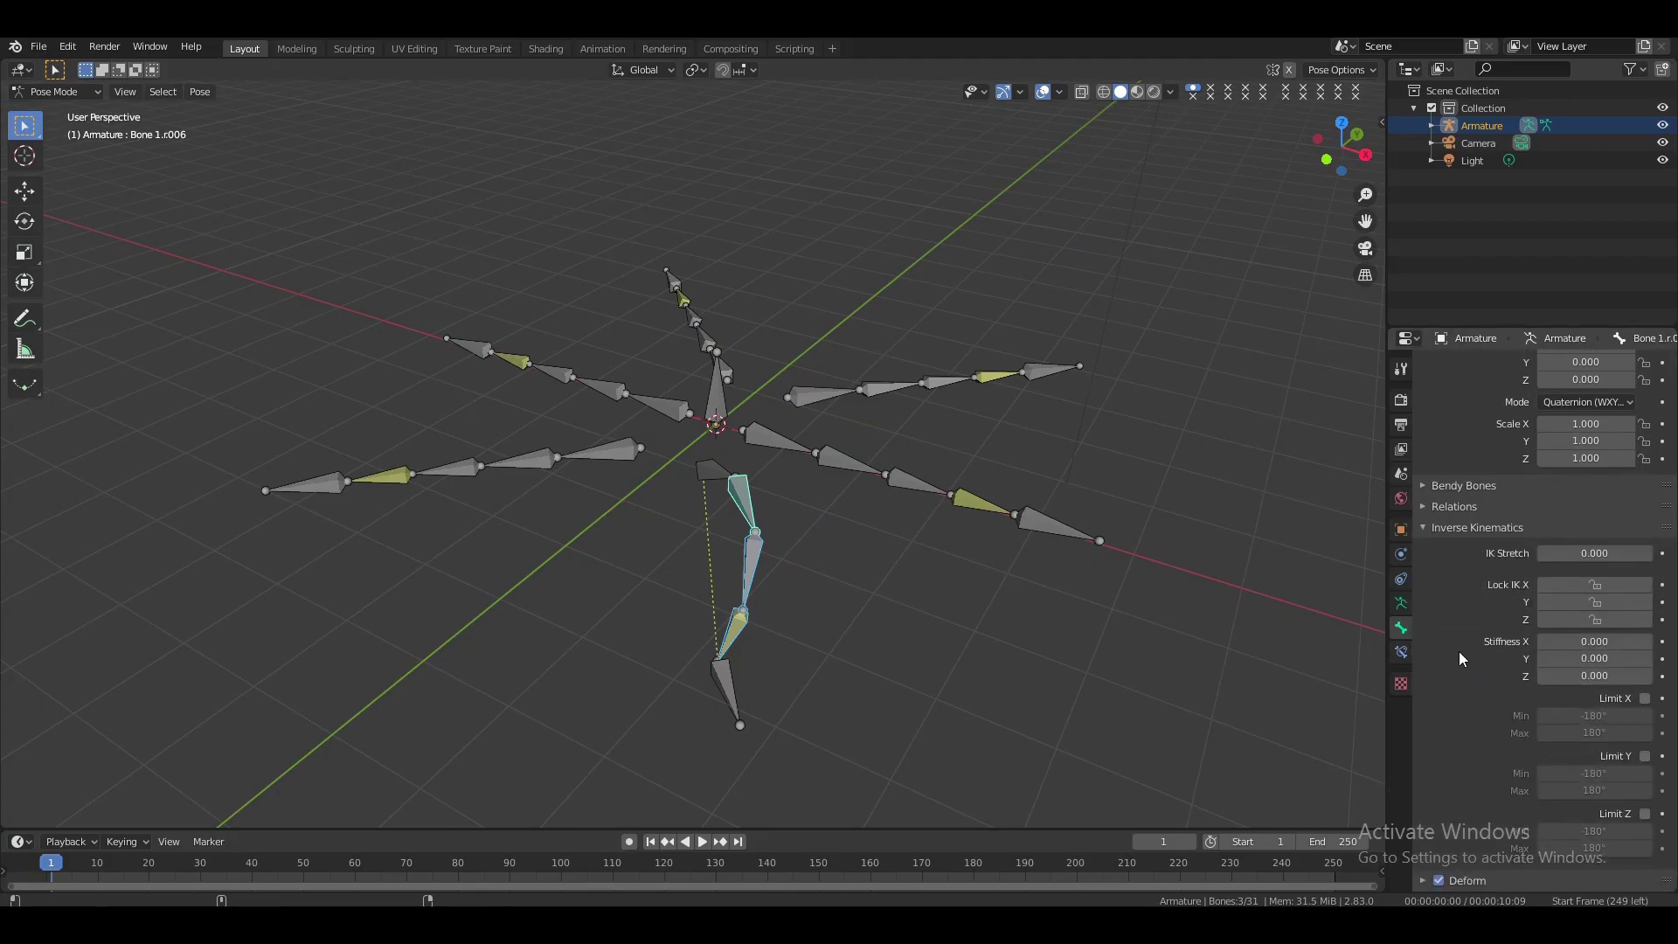
{"action": "left_click", "coordinate": [1596, 586], "text": "alt"}
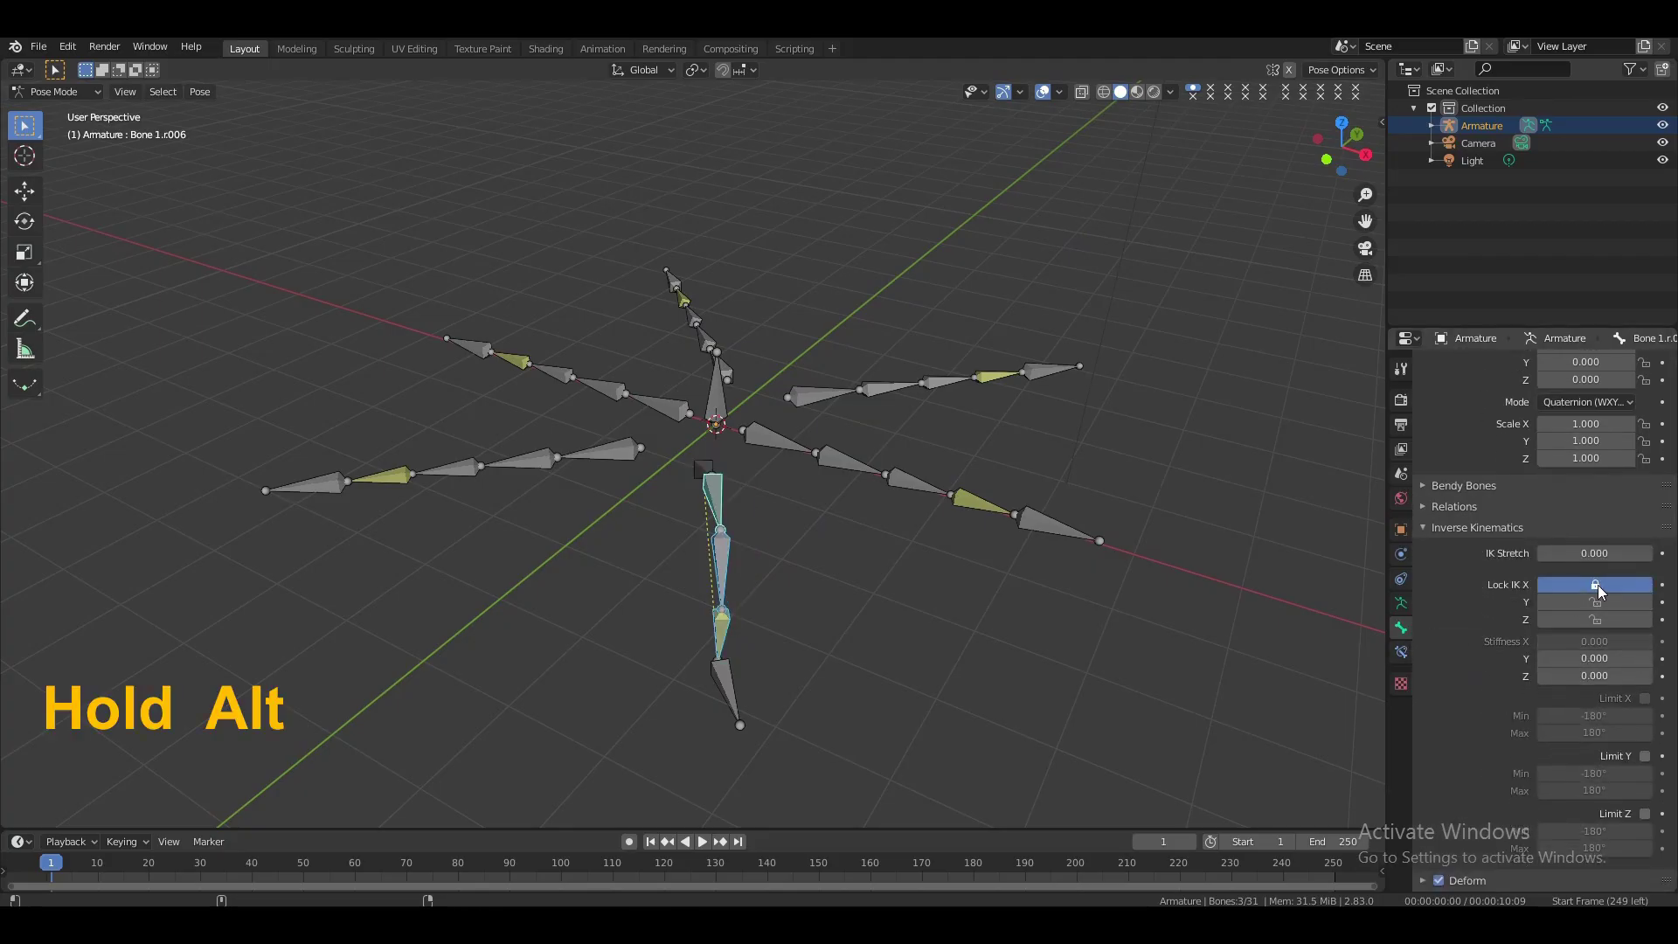
- Test how the locked leg bends by moving the tip bone Bone 1.r.009 along global Y and X
{"action": "left_click", "coordinate": [736, 675]}
{"action": "key", "text": "g"}
{"action": "key", "text": "y"}
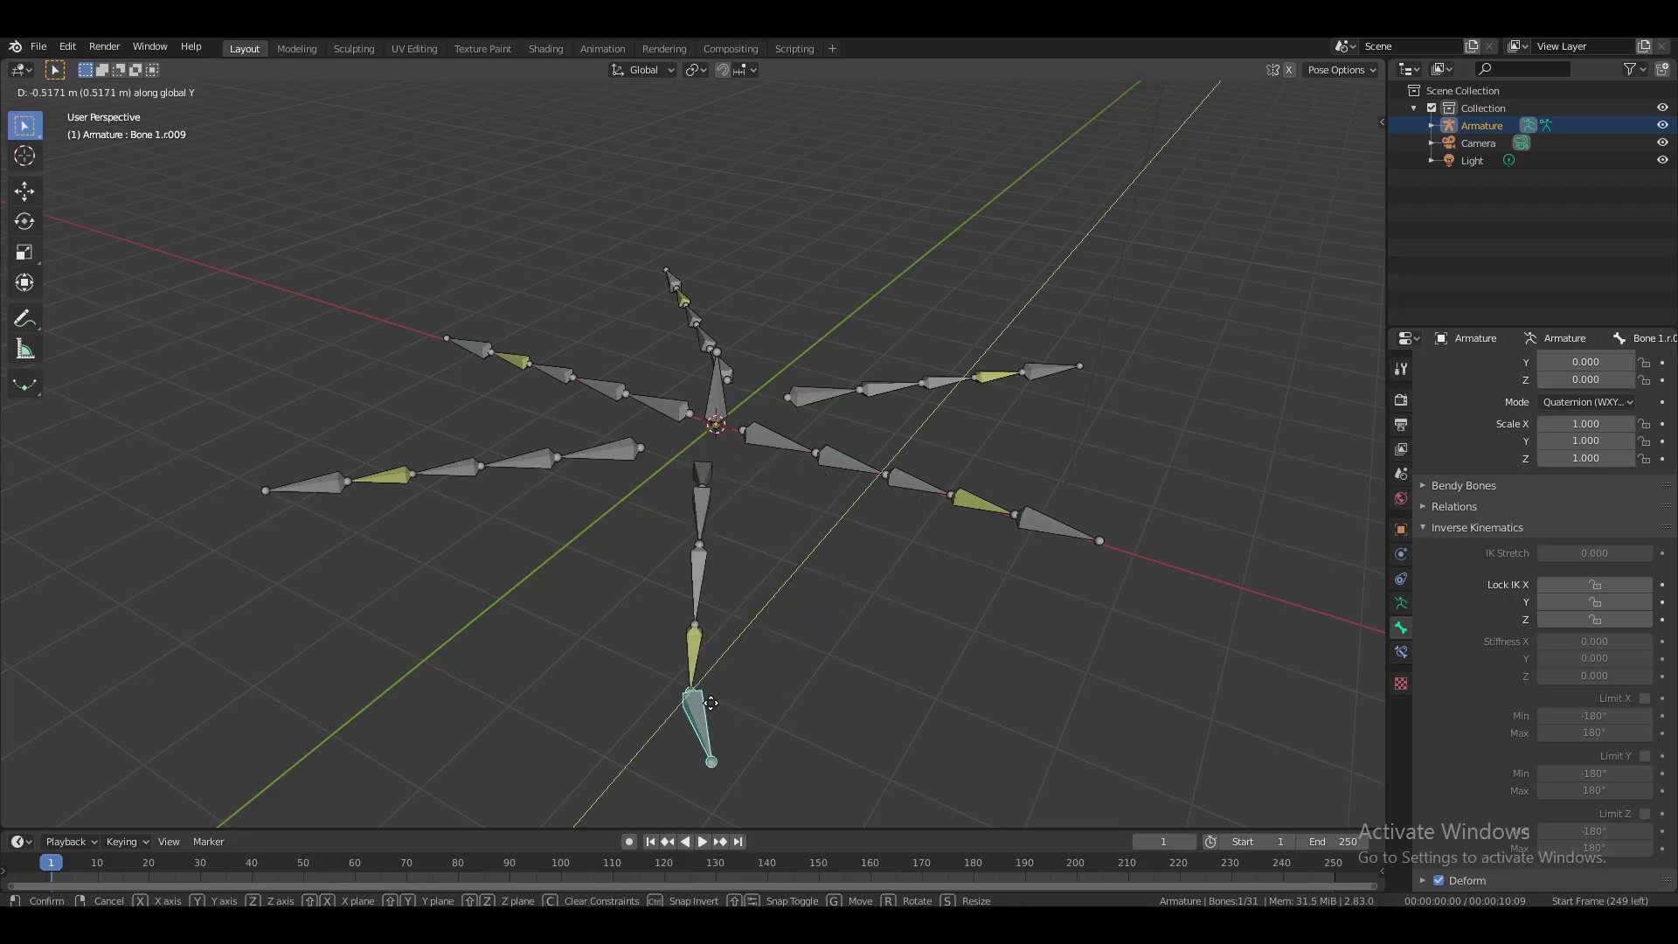
{"action": "left_click", "coordinate": [819, 723]}
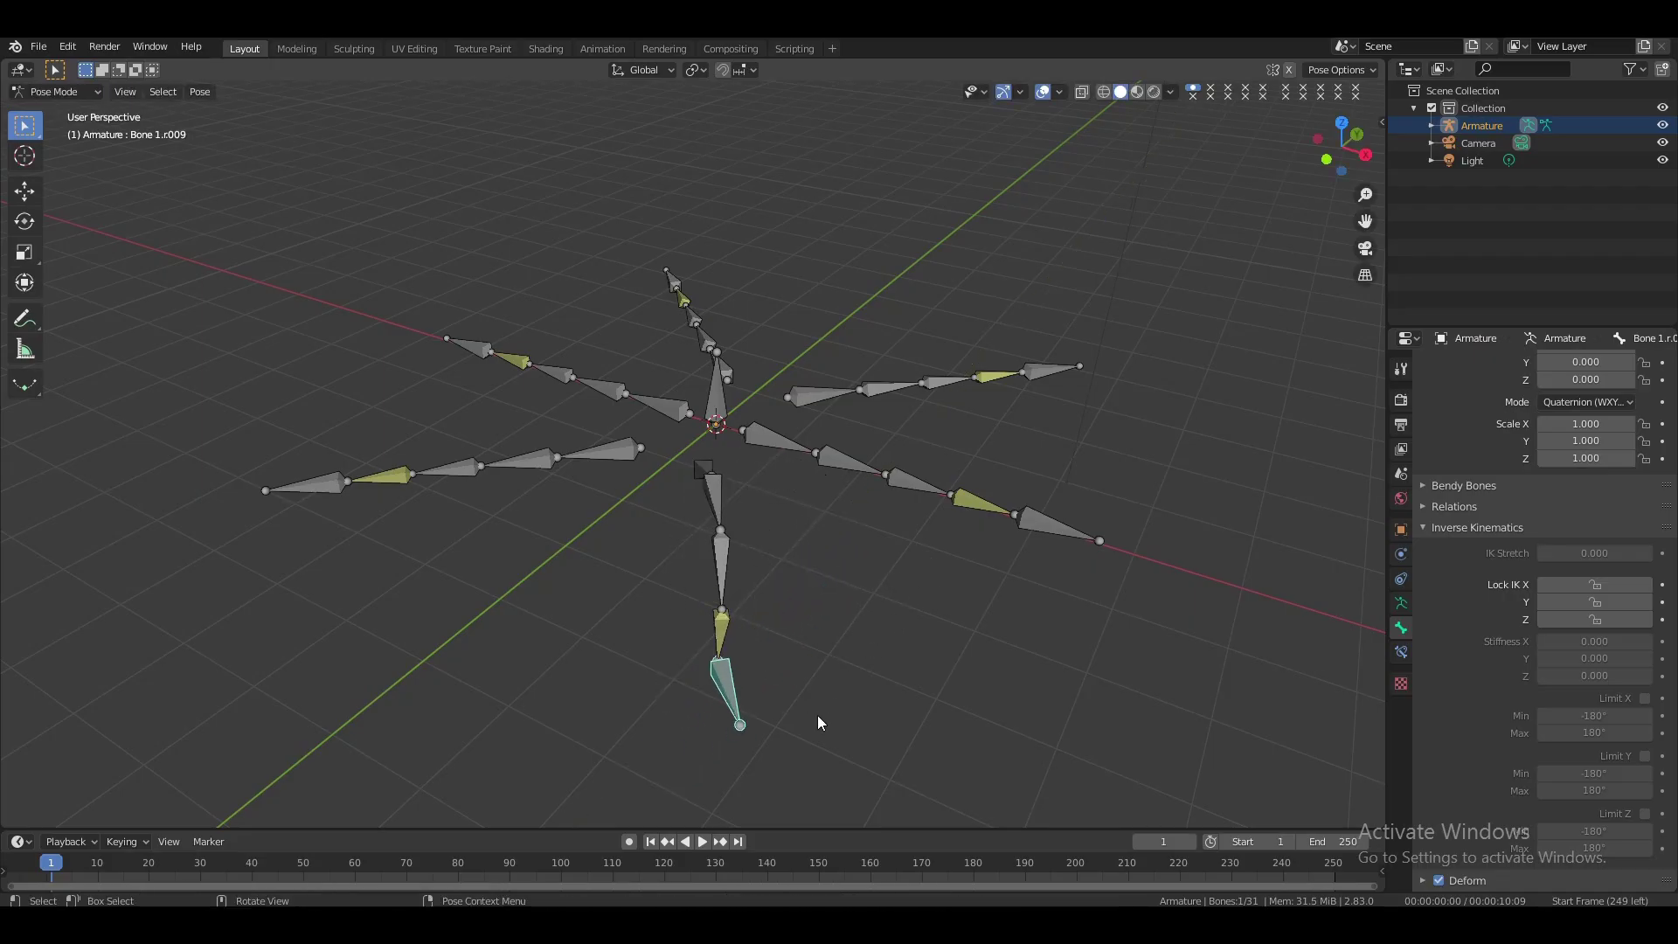
{"action": "key", "text": "g"}
{"action": "key", "text": "x"}
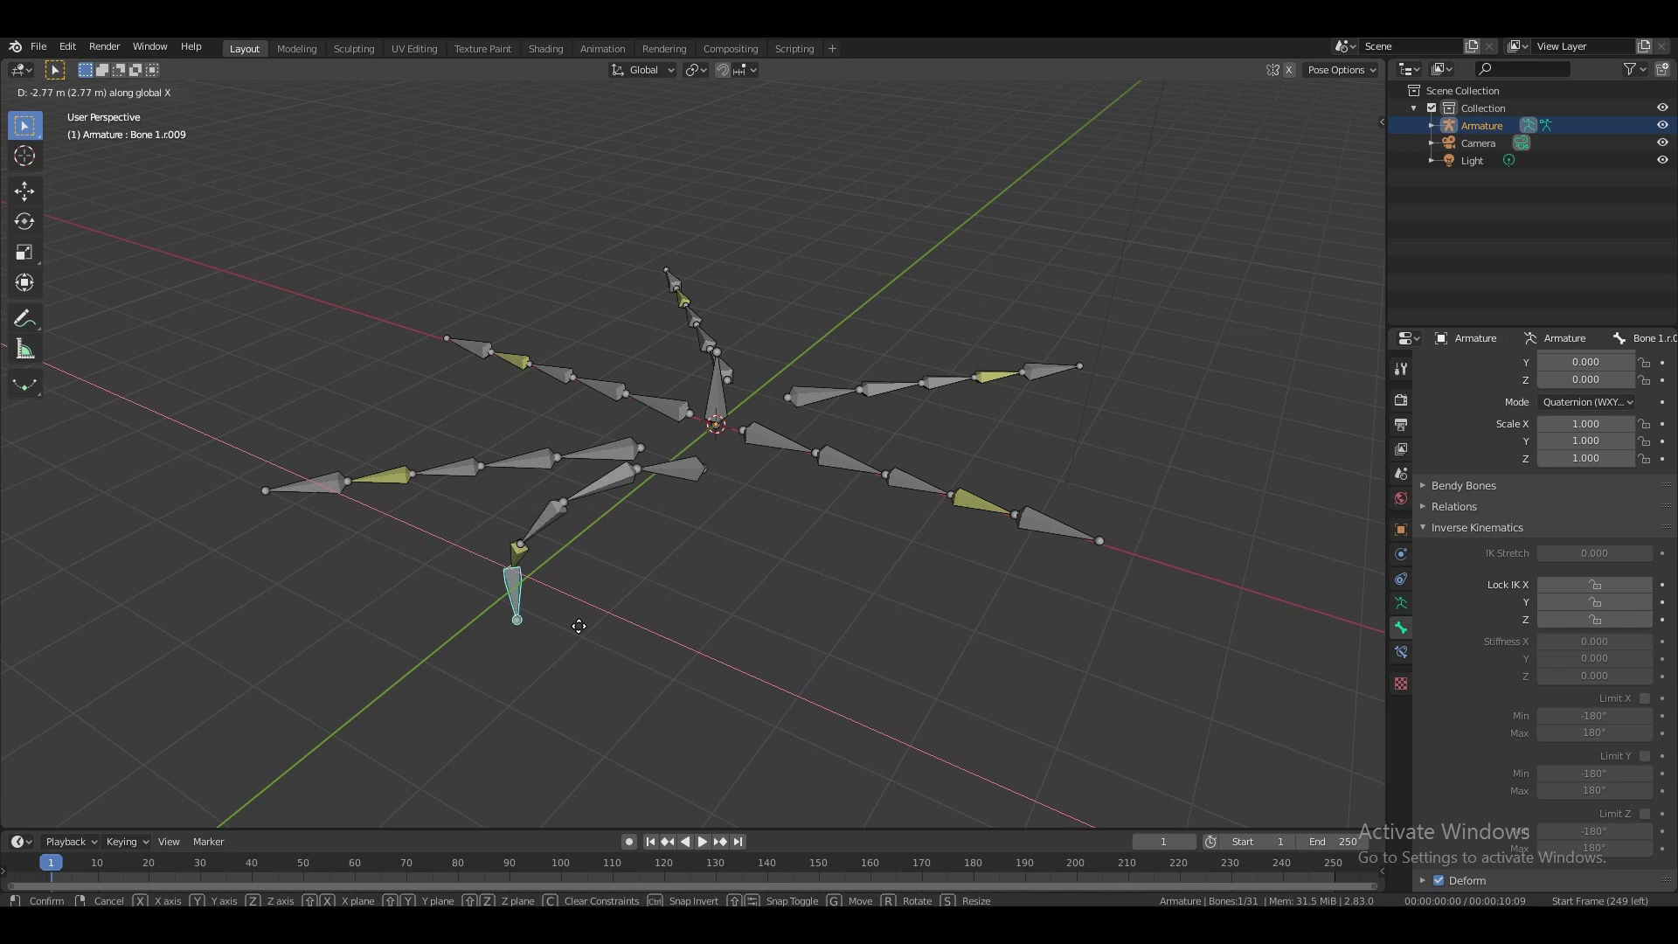
{"action": "key", "text": "y"}
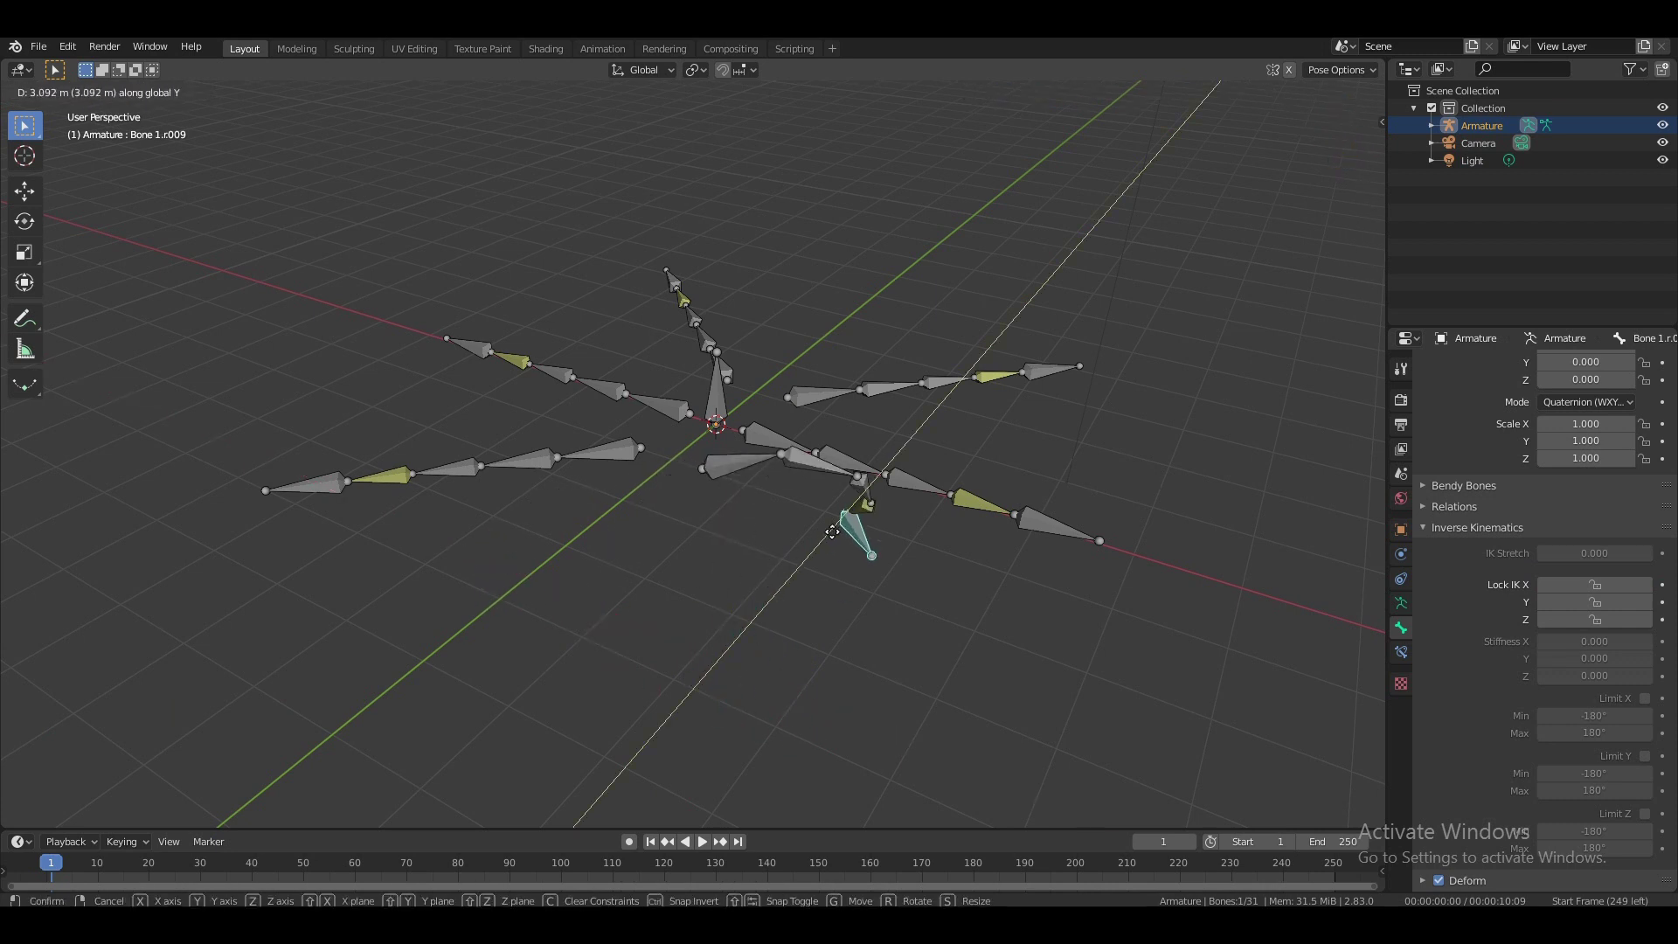
{"action": "left_click", "coordinate": [828, 544]}
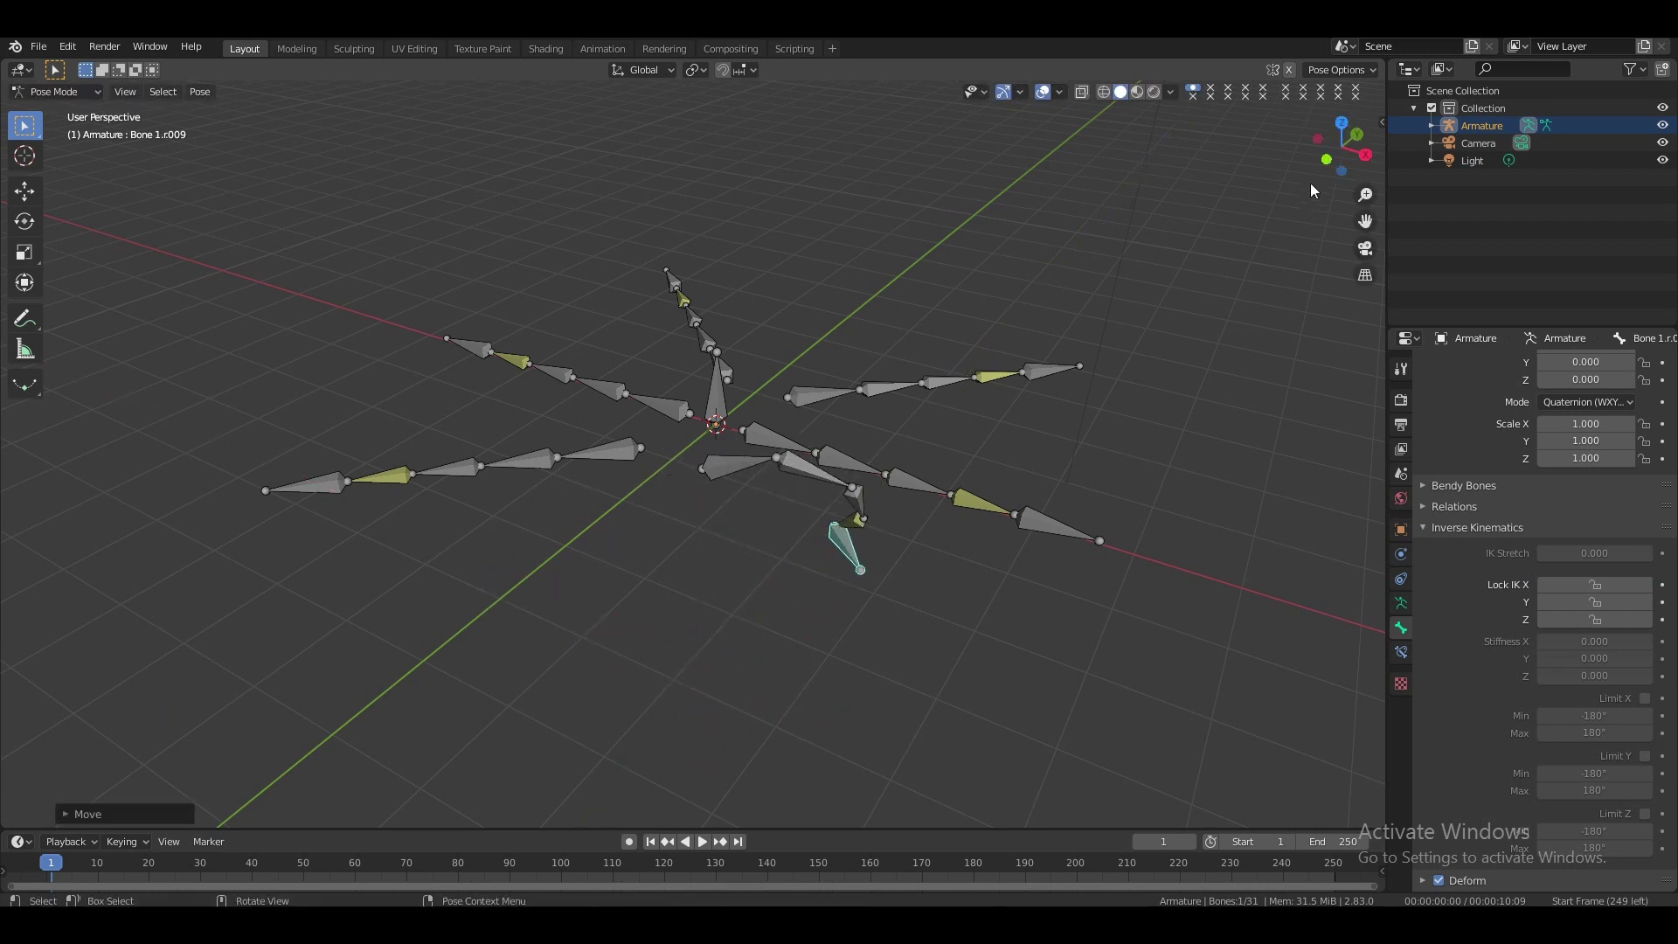
- Lock IK Y as well on the same three bones of the leg ending in Bone 1.r.009
{"action": "left_click_drag", "start_coordinate": [1327, 159], "coordinate": [1303, 158]}
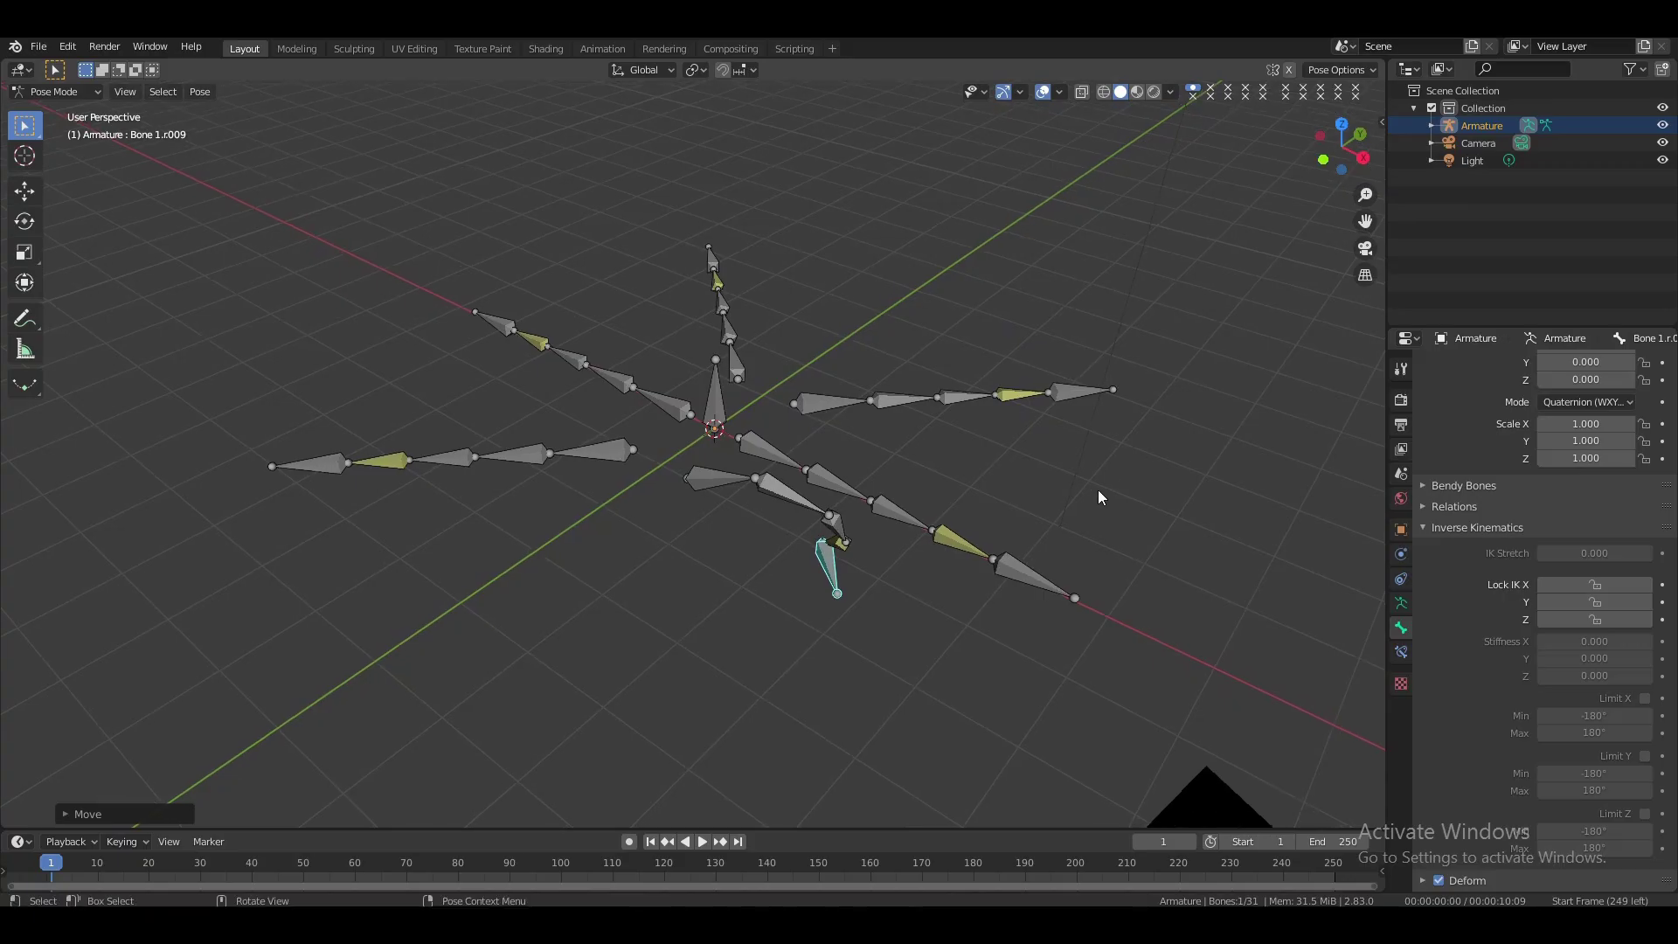
{"action": "left_click", "coordinate": [839, 542]}
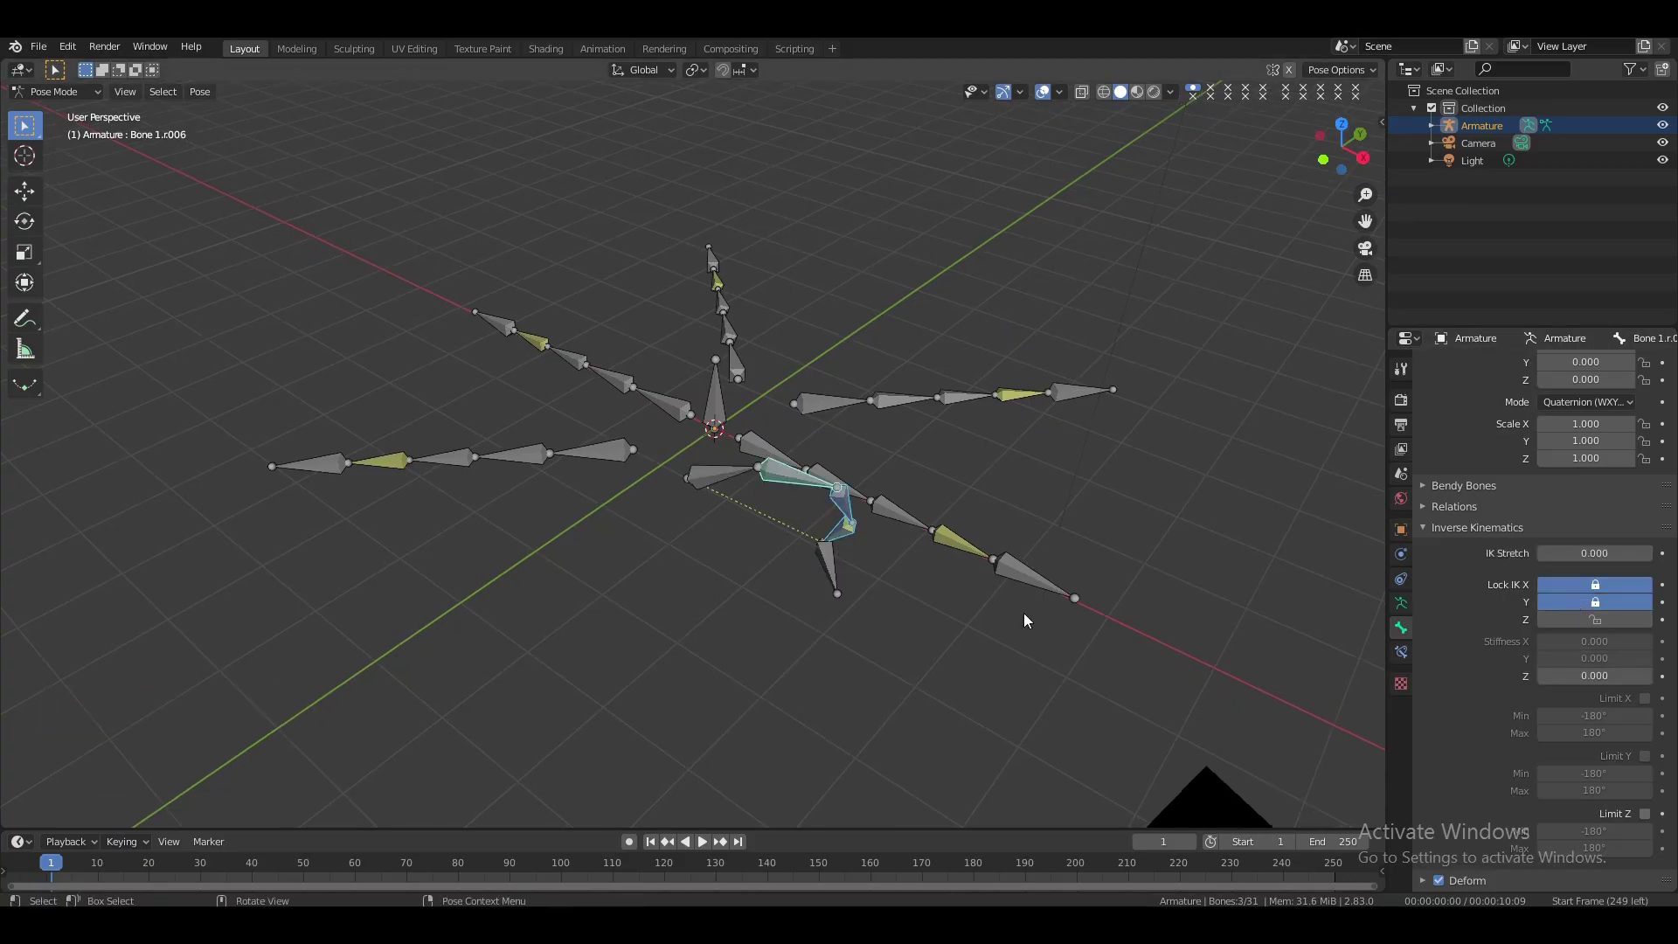
- Check the leg's bending by moving the tip bone Bone 1.r.009 along global Y and X, ending extended outward along negative Y
{"action": "left_click", "coordinate": [830, 564]}
{"action": "key", "text": "g"}
{"action": "key", "text": "y"}
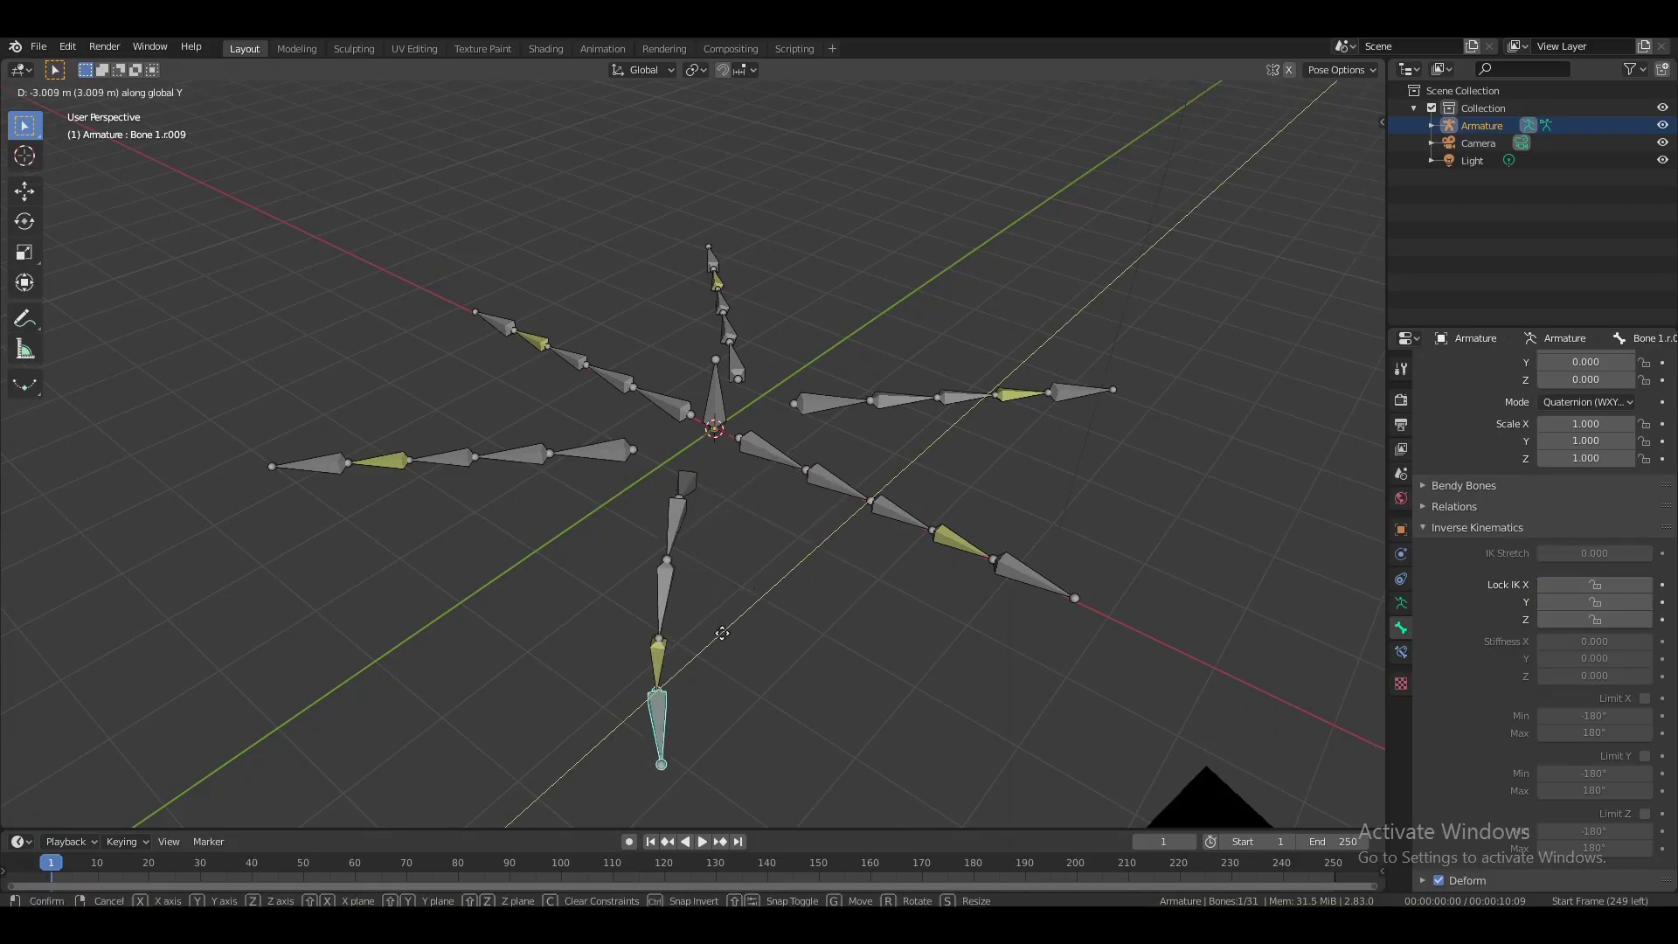
{"action": "key", "text": "x"}
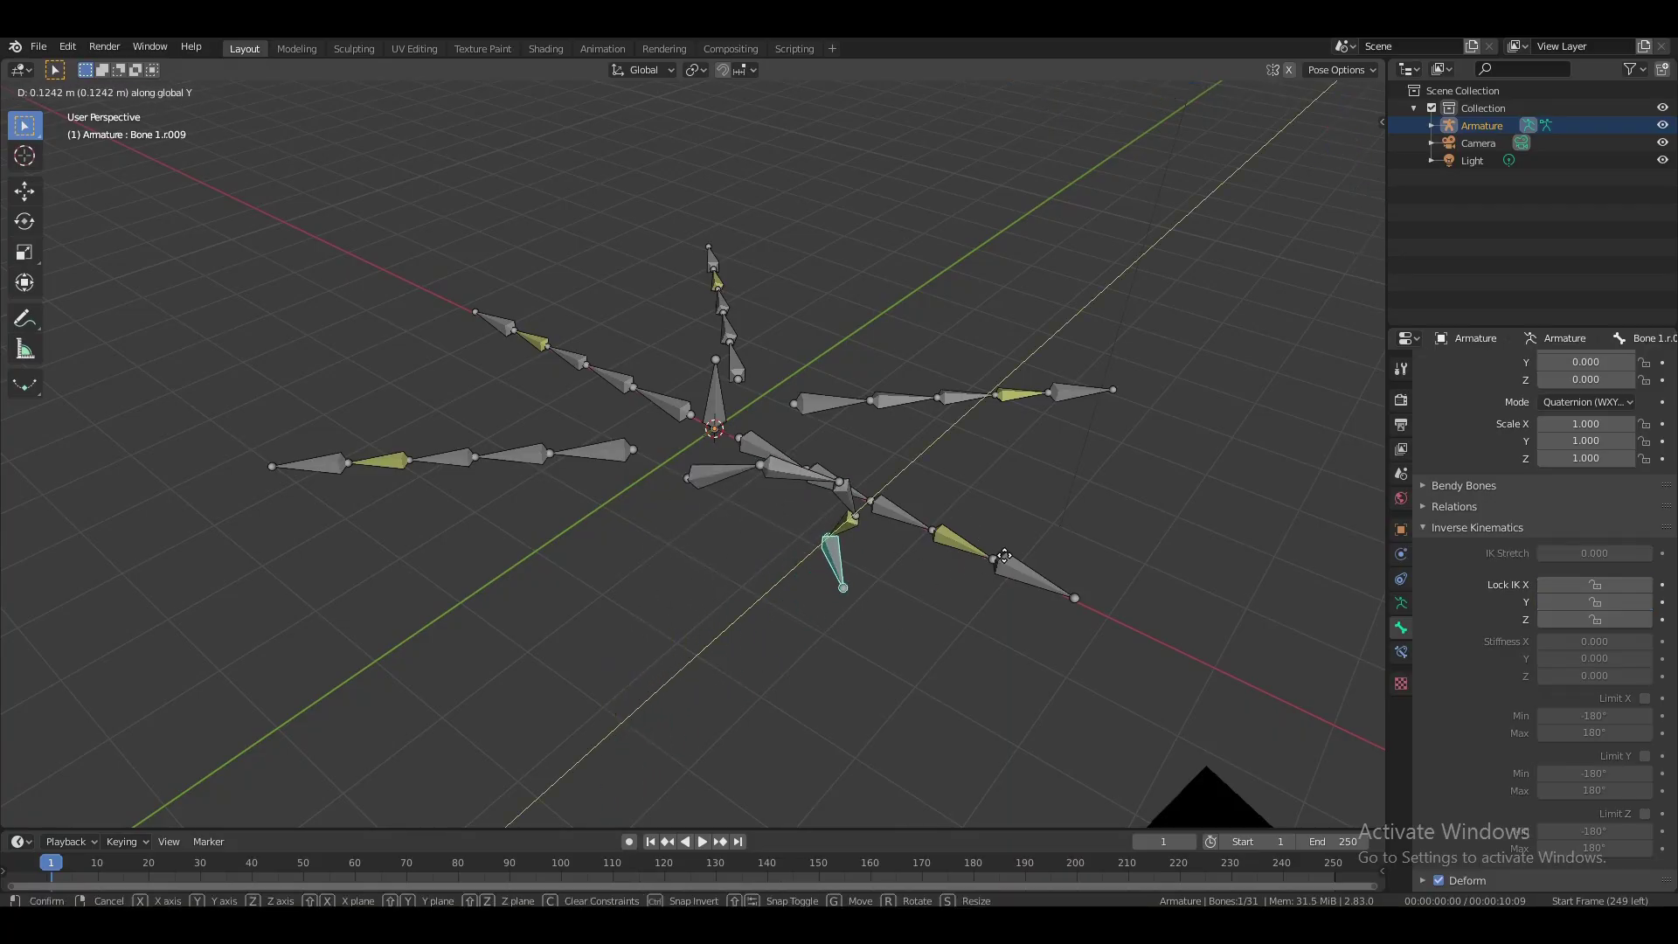
{"action": "left_click", "coordinate": [1004, 556]}
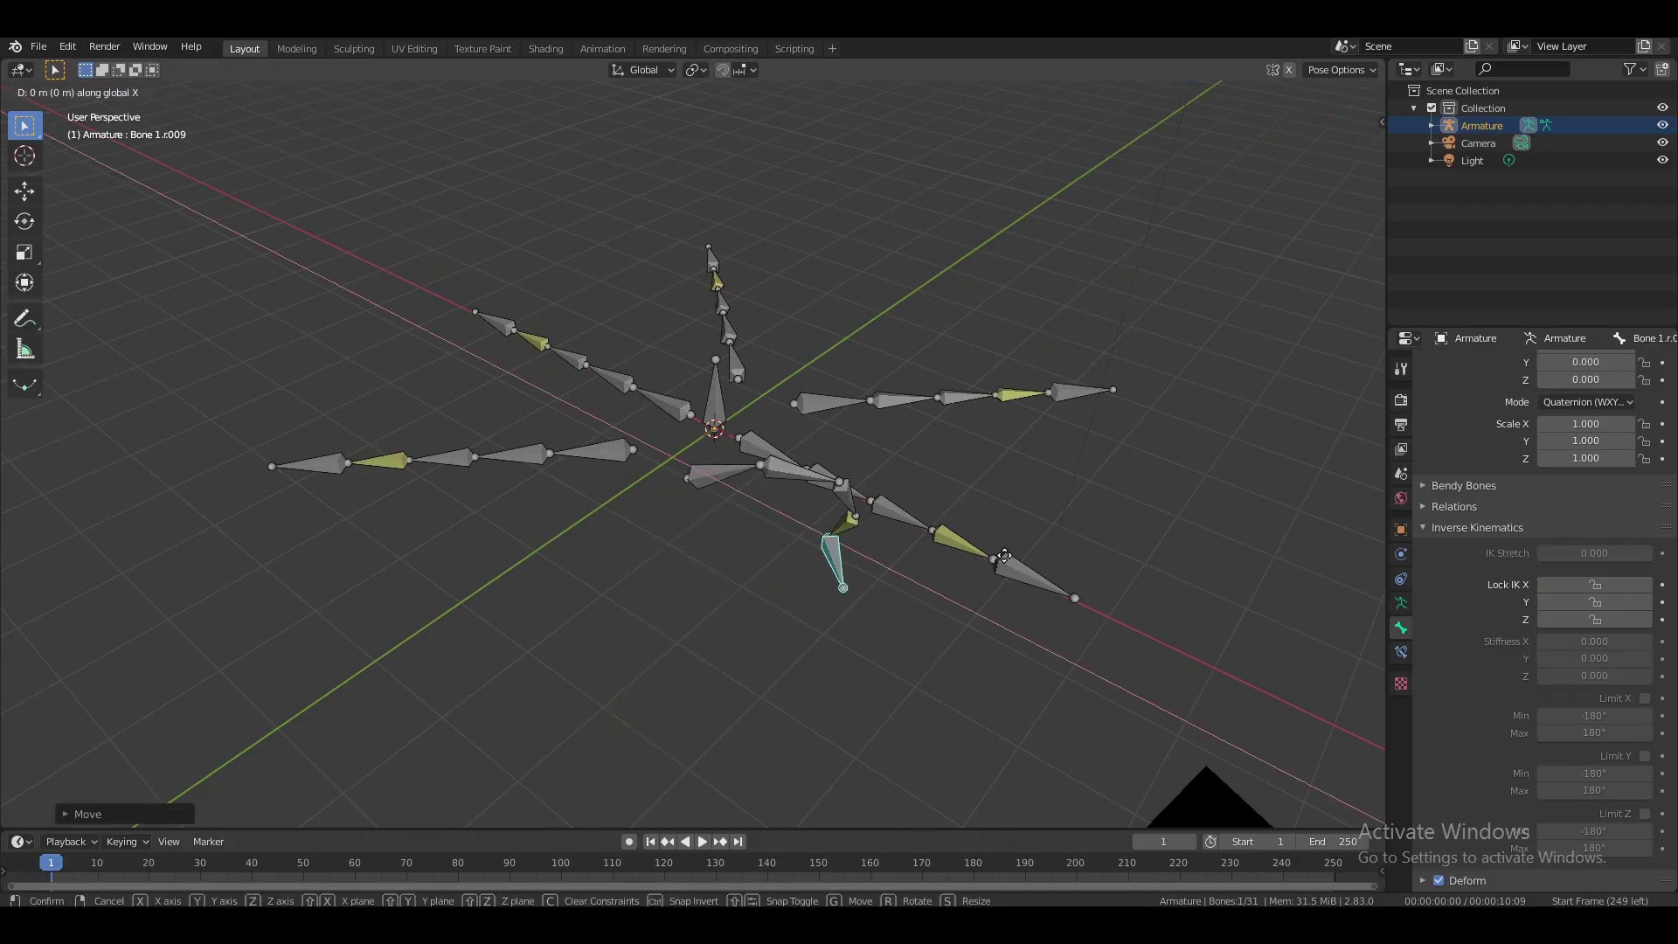
{"action": "left_click", "coordinate": [970, 619]}
{"action": "key", "text": "g"}
{"action": "key", "text": "y"}
{"action": "left_click", "coordinate": [743, 751]}
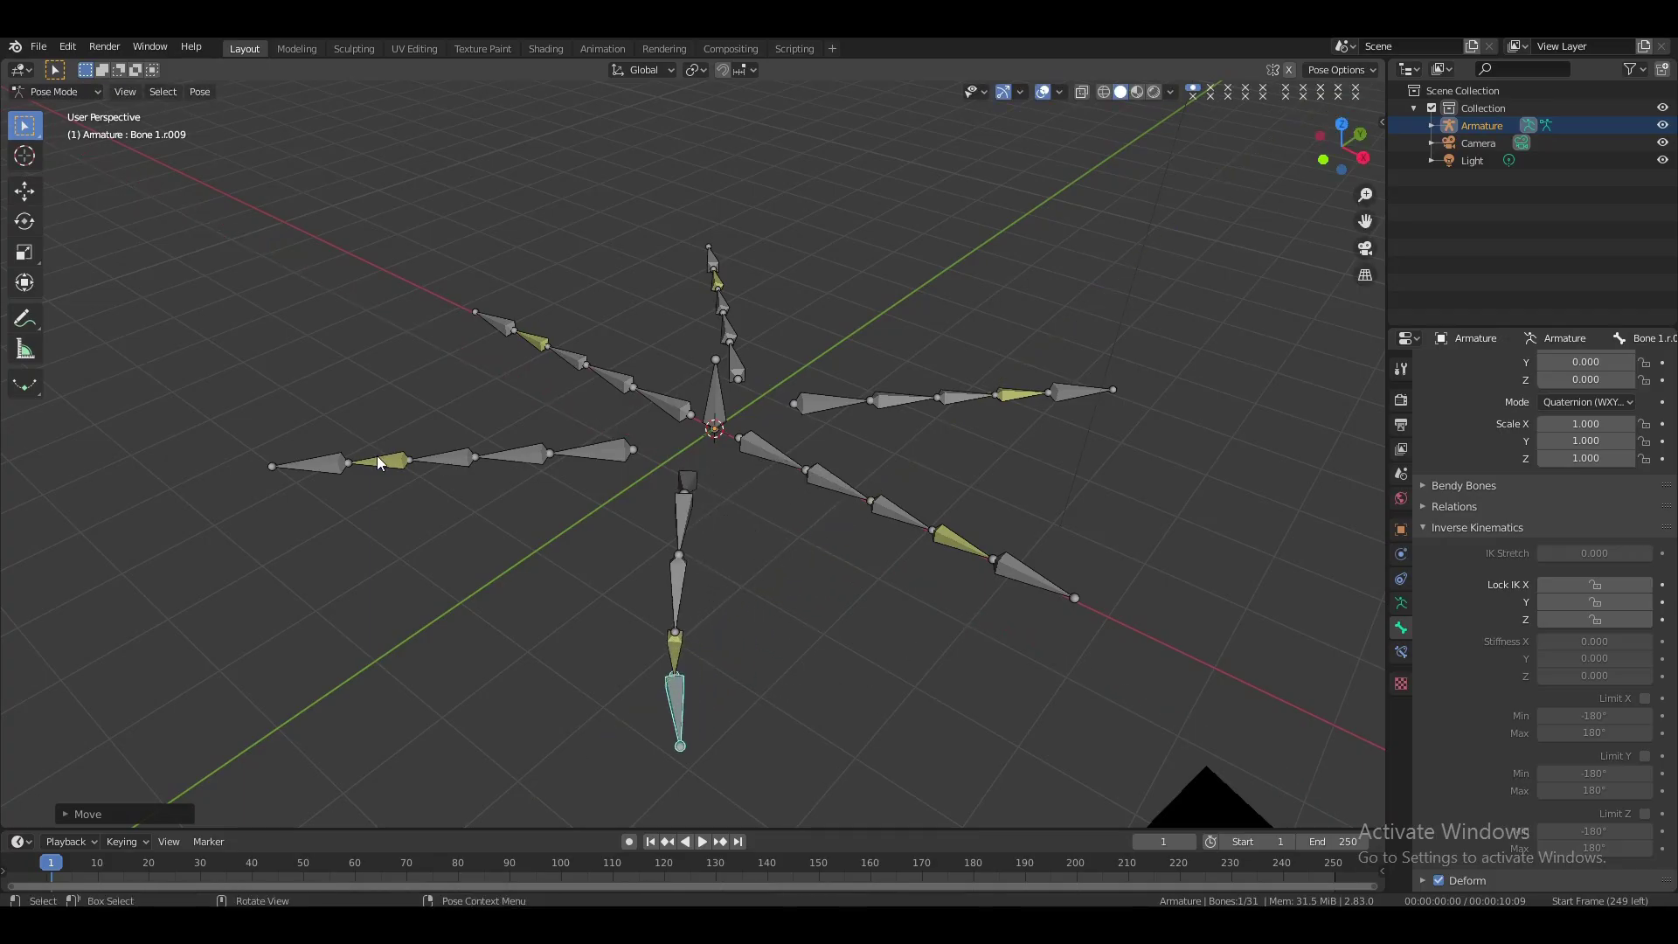
- Apply the same IK axis locks to Bone 1.l.008, Bone 1.l.007 and Bone 1.l.006 on the mirrored leg
{"action": "left_click", "coordinate": [377, 461]}
{"action": "left_click", "coordinate": [442, 458], "text": "shift"}
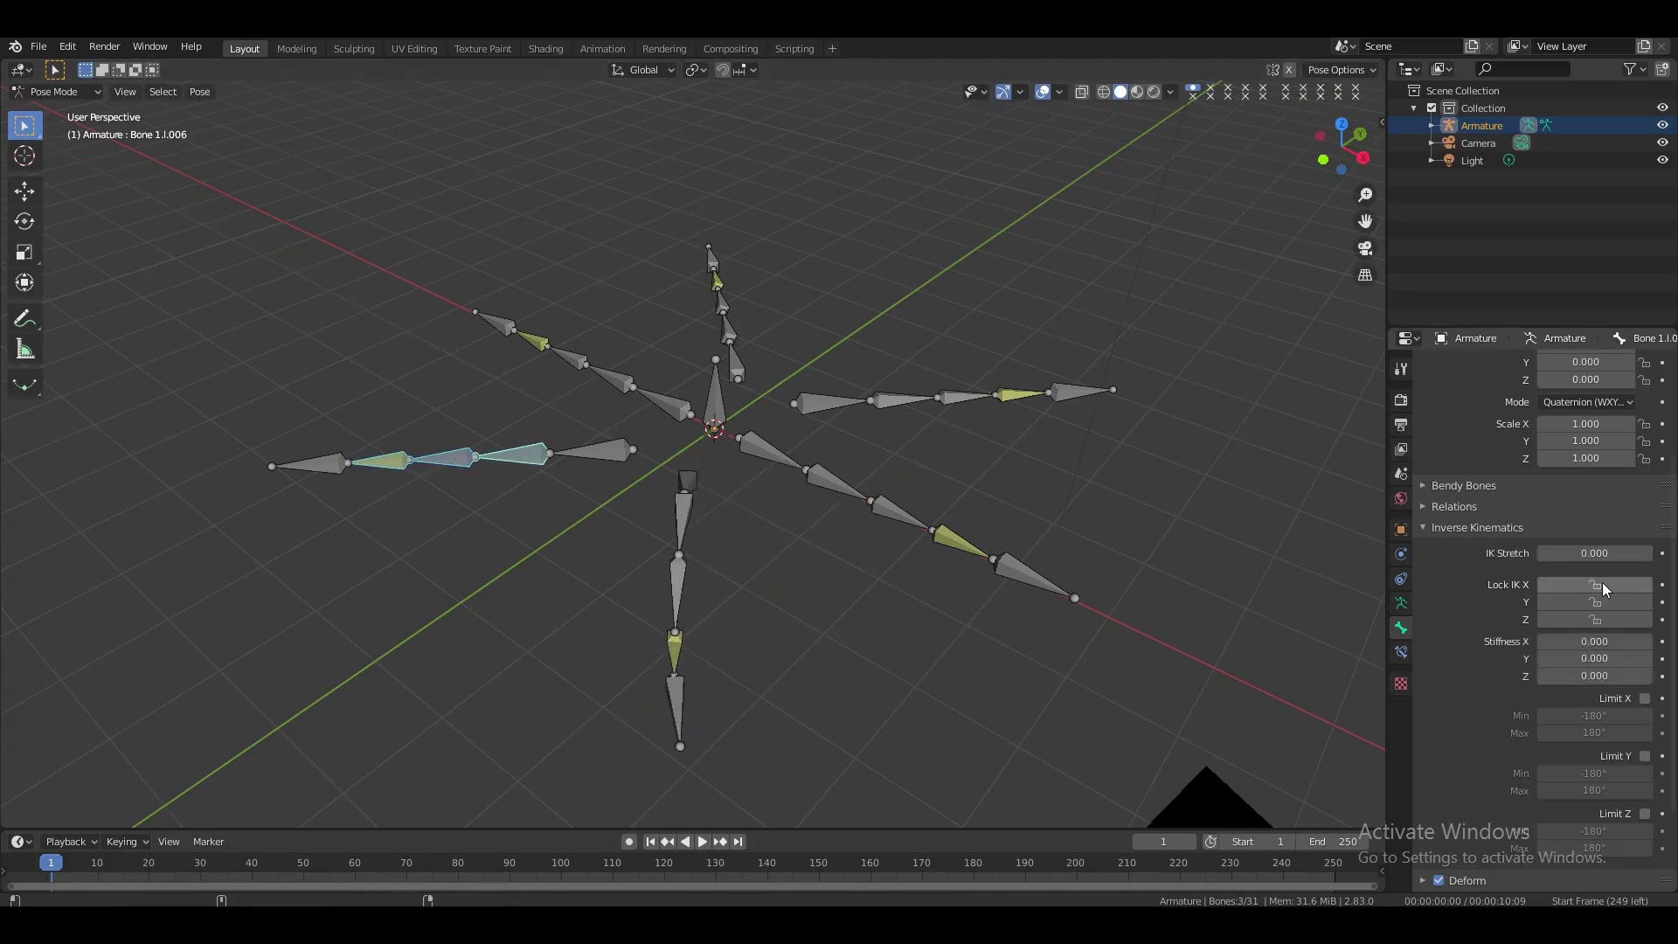
- Turn on X-axis mirroring and move the tip bone Bone 1.r.009 inward and slightly up in front view
{"action": "left_click", "coordinate": [678, 708]}
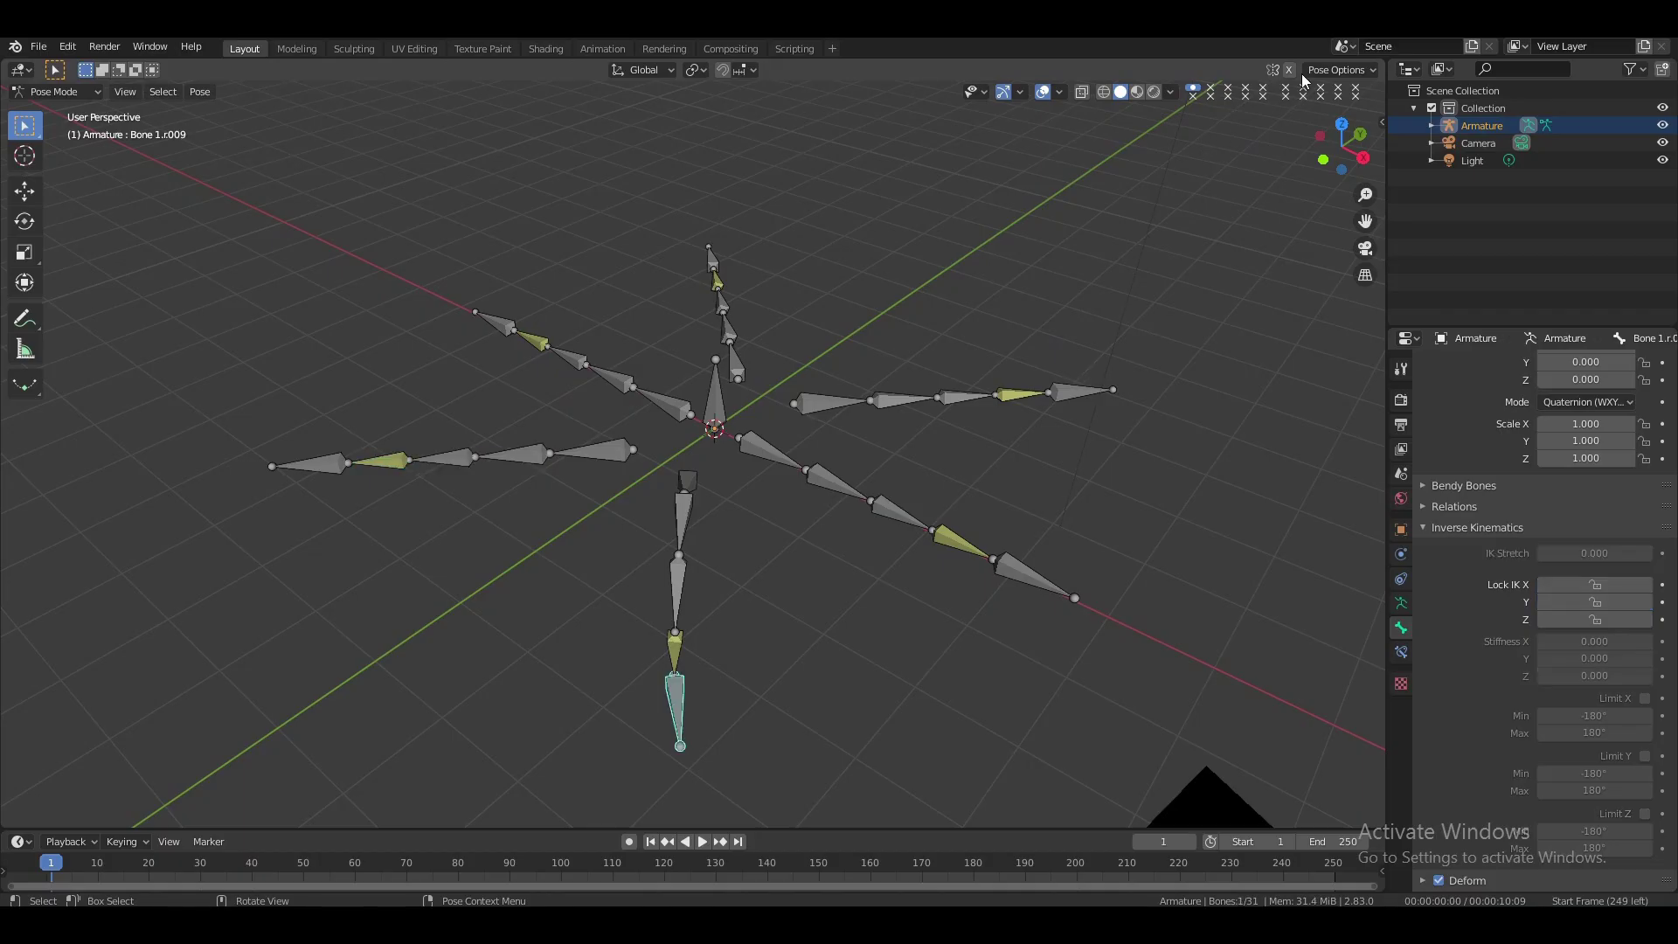
{"action": "key", "text": "KP_1"}
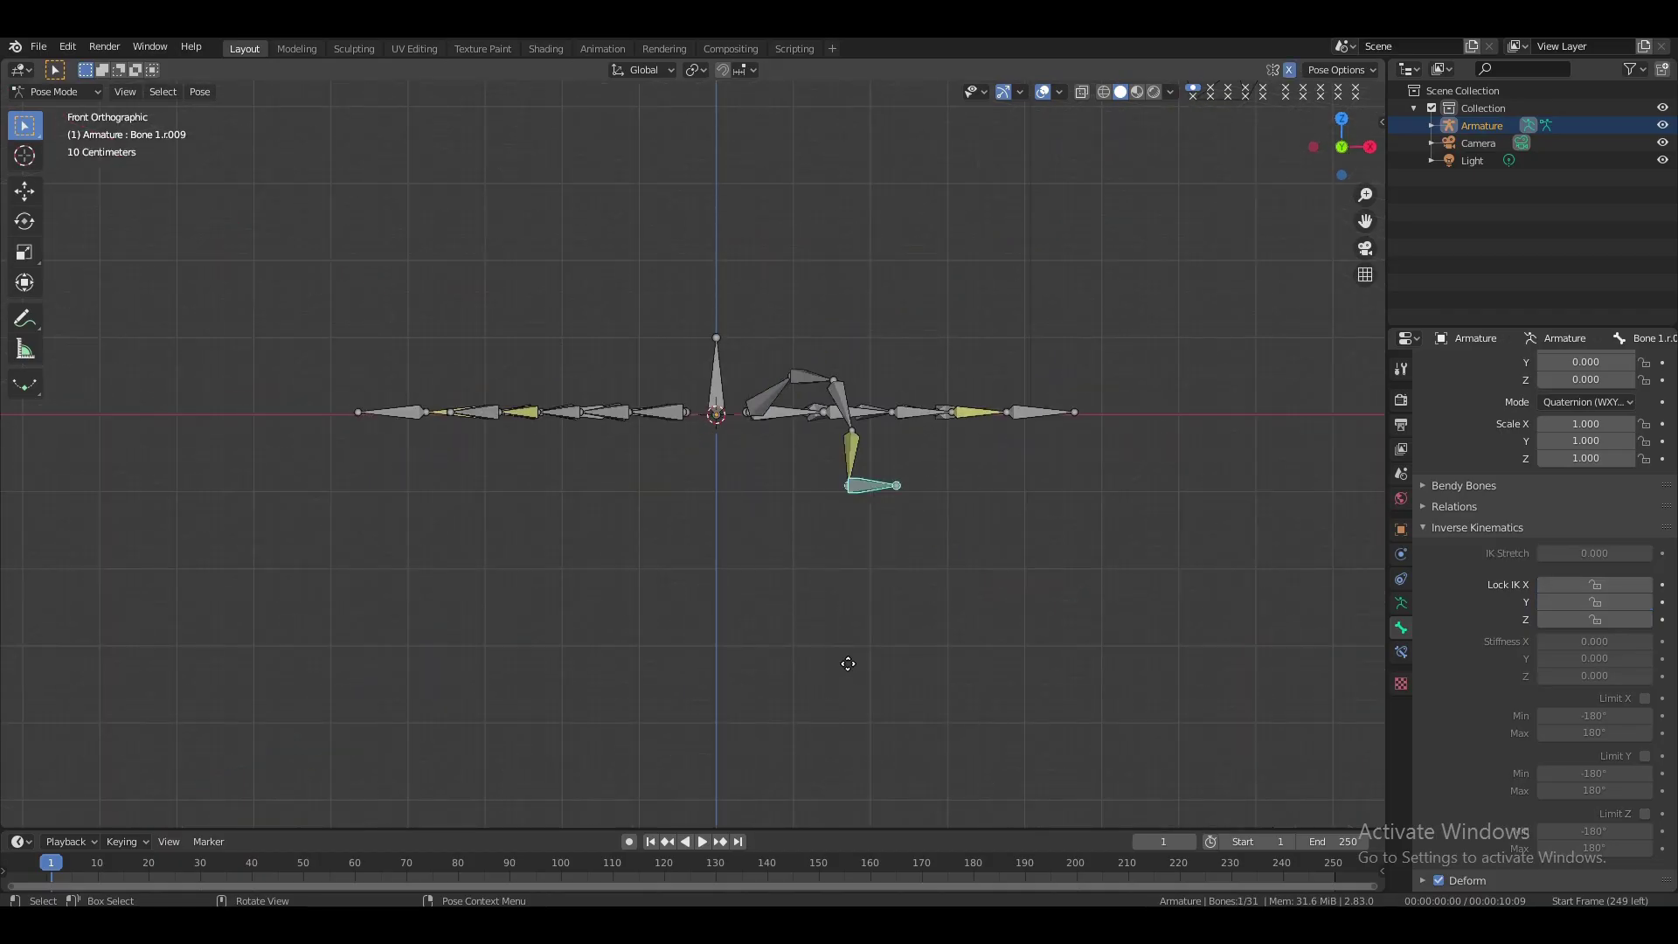
{"action": "key", "text": "g"}
{"action": "left_click", "coordinate": [822, 652]}
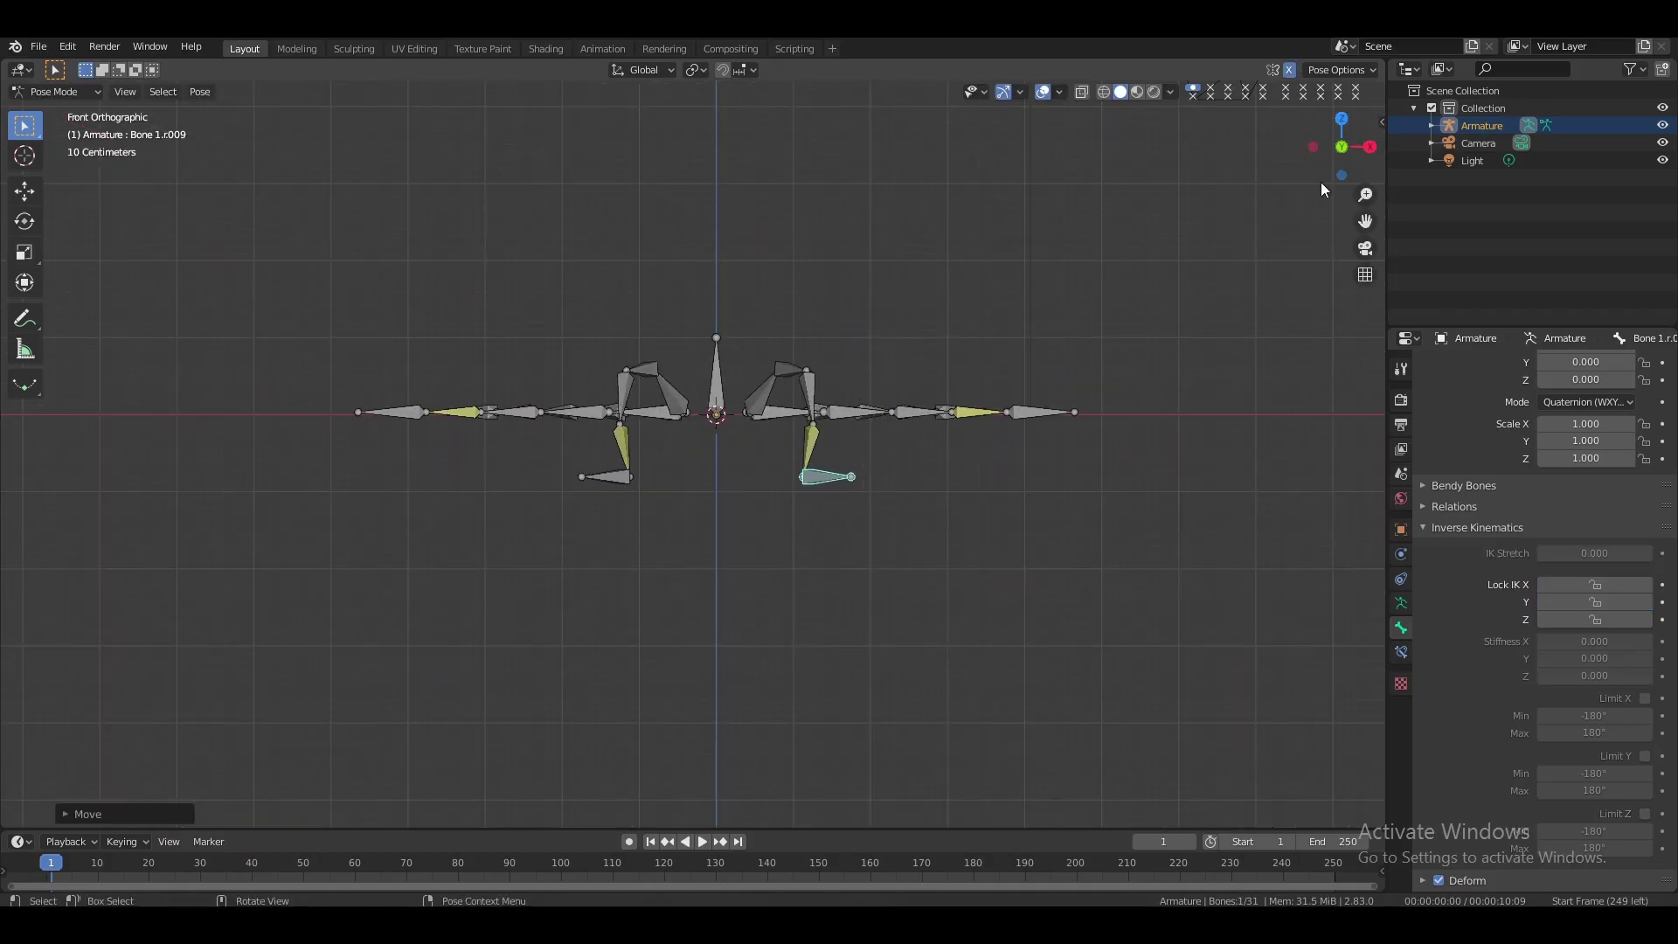
- Move the mirrored tip bone Bone 1.r.009 along global Y and X to spread the bent pair of legs outward
{"action": "left_click_drag", "start_coordinate": [1320, 182], "coordinate": [1197, 229]}
{"action": "key", "text": "g"}
{"action": "key", "text": "y"}
{"action": "left_click", "coordinate": [1076, 389]}
{"action": "key", "text": "g"}
{"action": "key", "text": "x"}
{"action": "left_click", "coordinate": [1131, 495]}
{"action": "key", "text": "g"}
{"action": "key", "text": "y"}
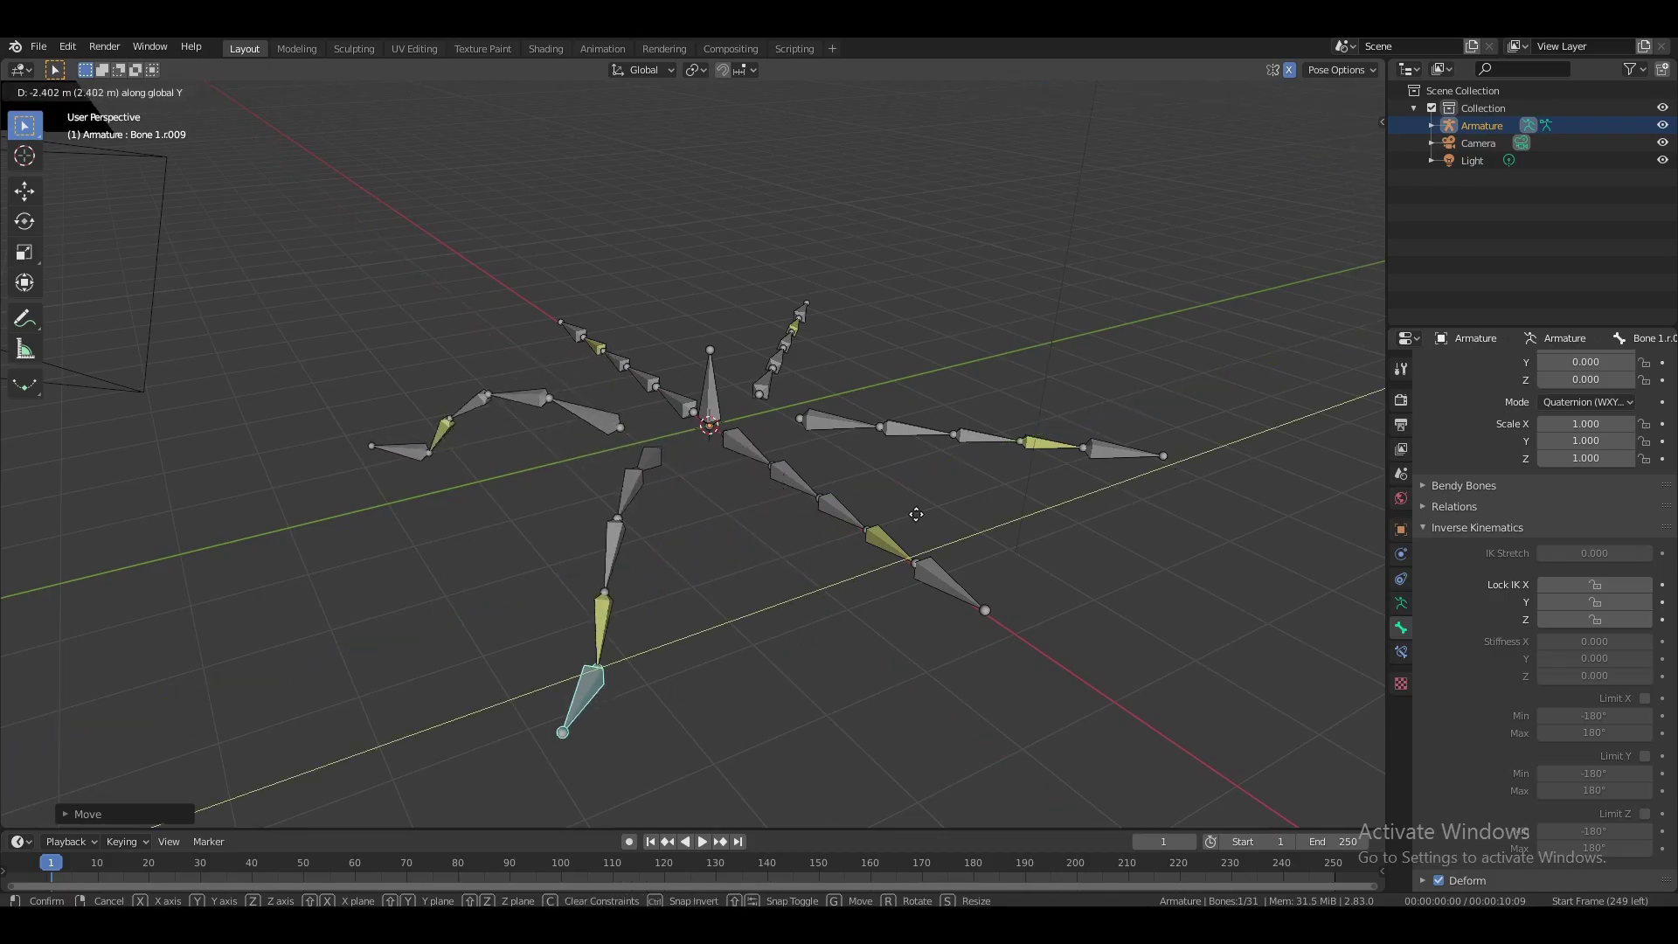
{"action": "left_click", "coordinate": [929, 508]}
- Bend the middle pair of legs by moving the tip bone Bone 1.r.004 about 1.09 m inward and 0.93 m down in front view
{"action": "left_click_drag", "start_coordinate": [1316, 172], "coordinate": [1273, 196]}
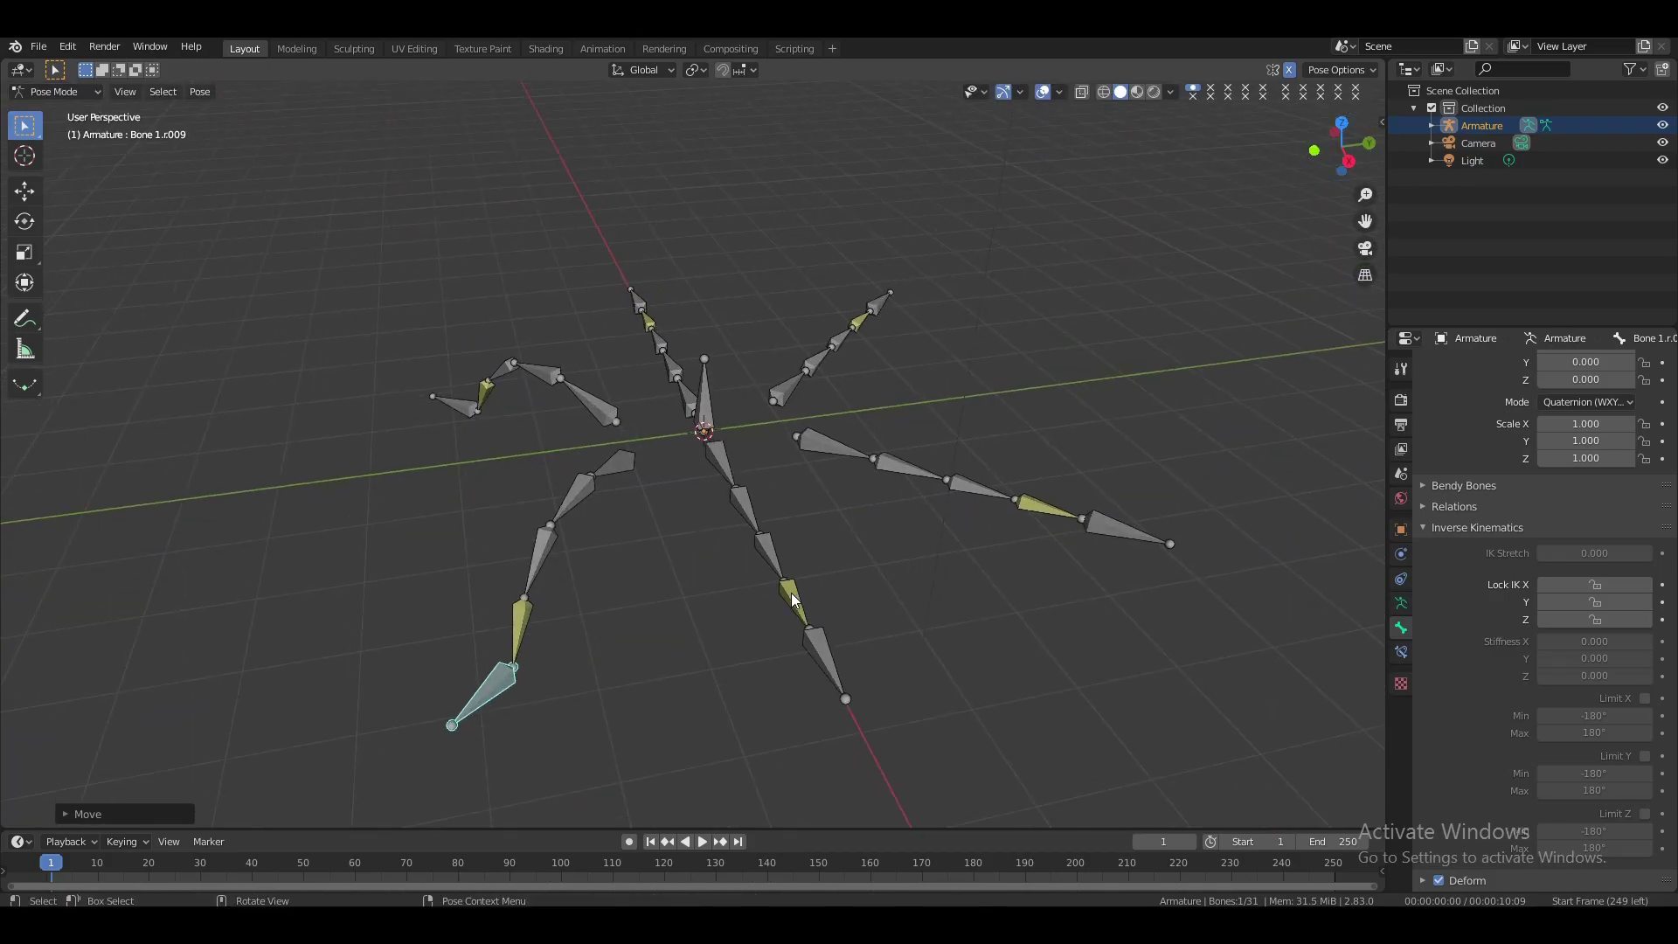
{"action": "left_click", "coordinate": [832, 663]}
{"action": "key", "text": "KP_1"}
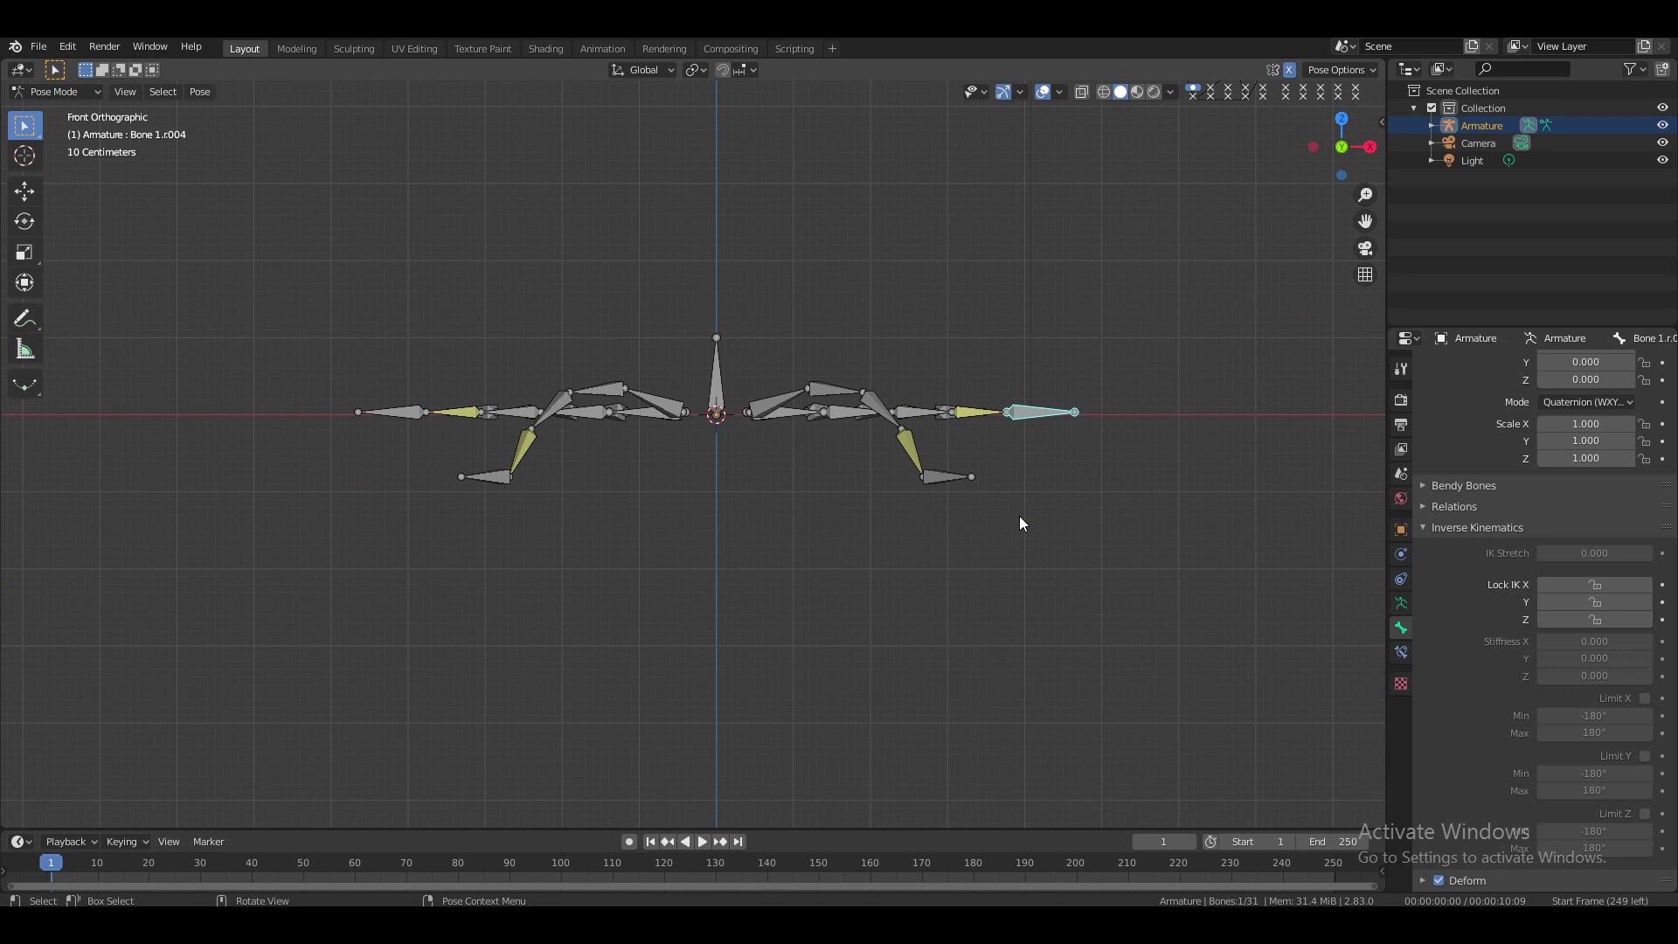
{"action": "key", "text": "g"}
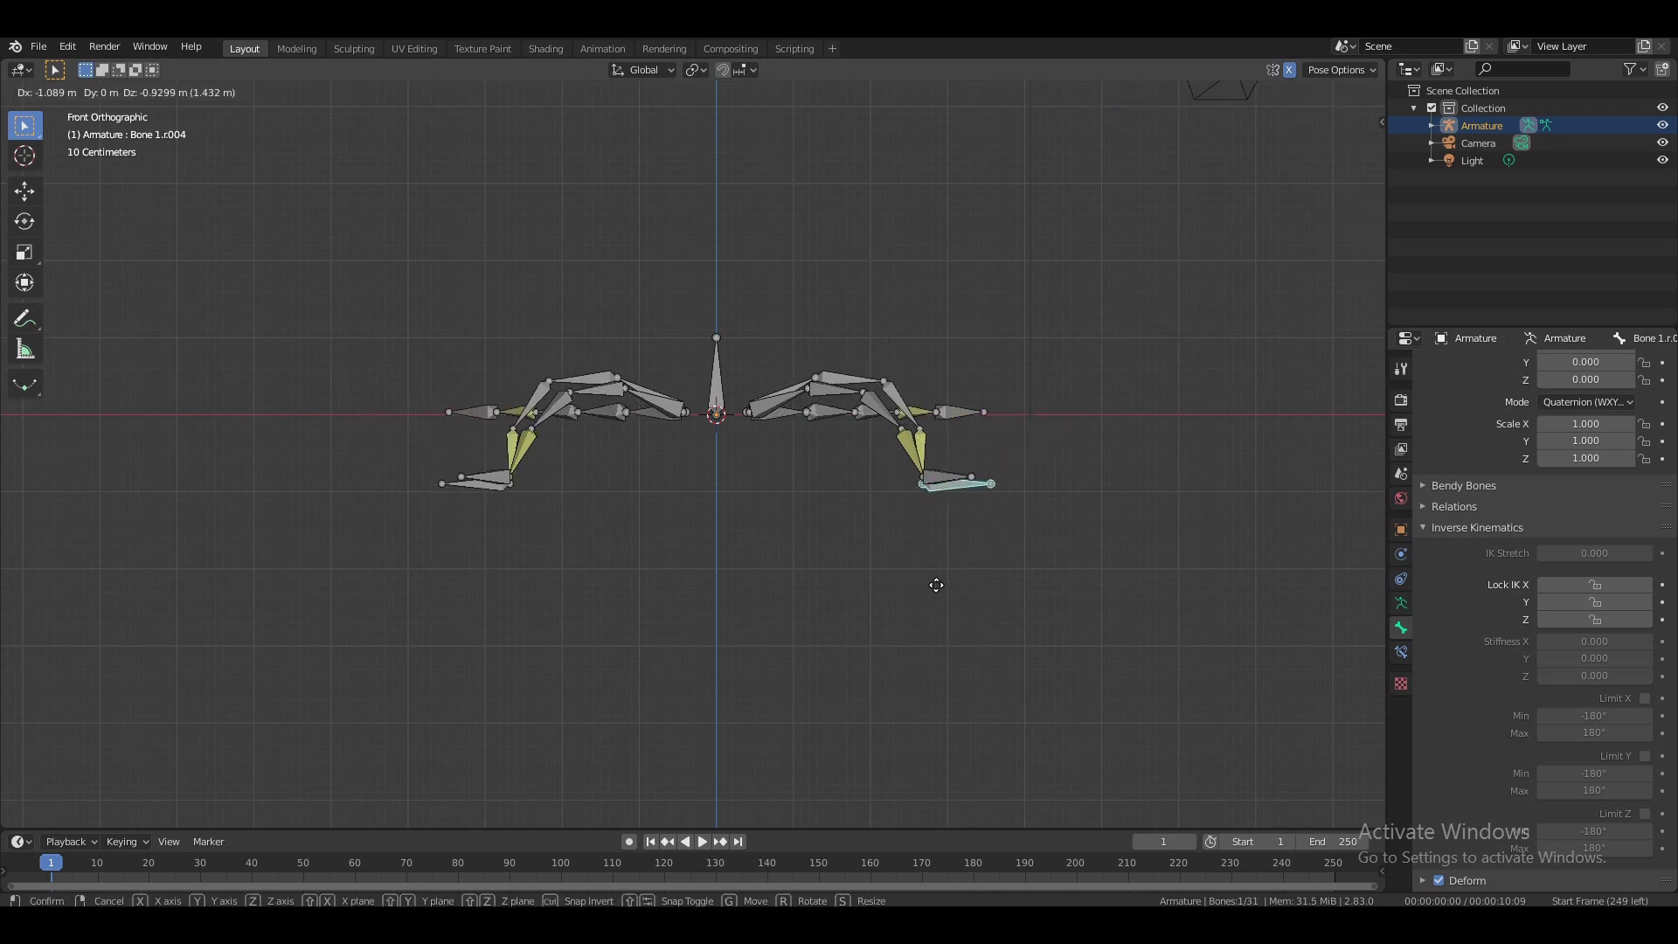
{"action": "left_click", "coordinate": [937, 581]}
- Move the tip bone Bone 1.r.004 along negative global Y to check how the middle leg bends
{"action": "left_click_drag", "start_coordinate": [1336, 154], "coordinate": [1180, 224]}
{"action": "key", "text": "g"}
{"action": "key", "text": "y"}
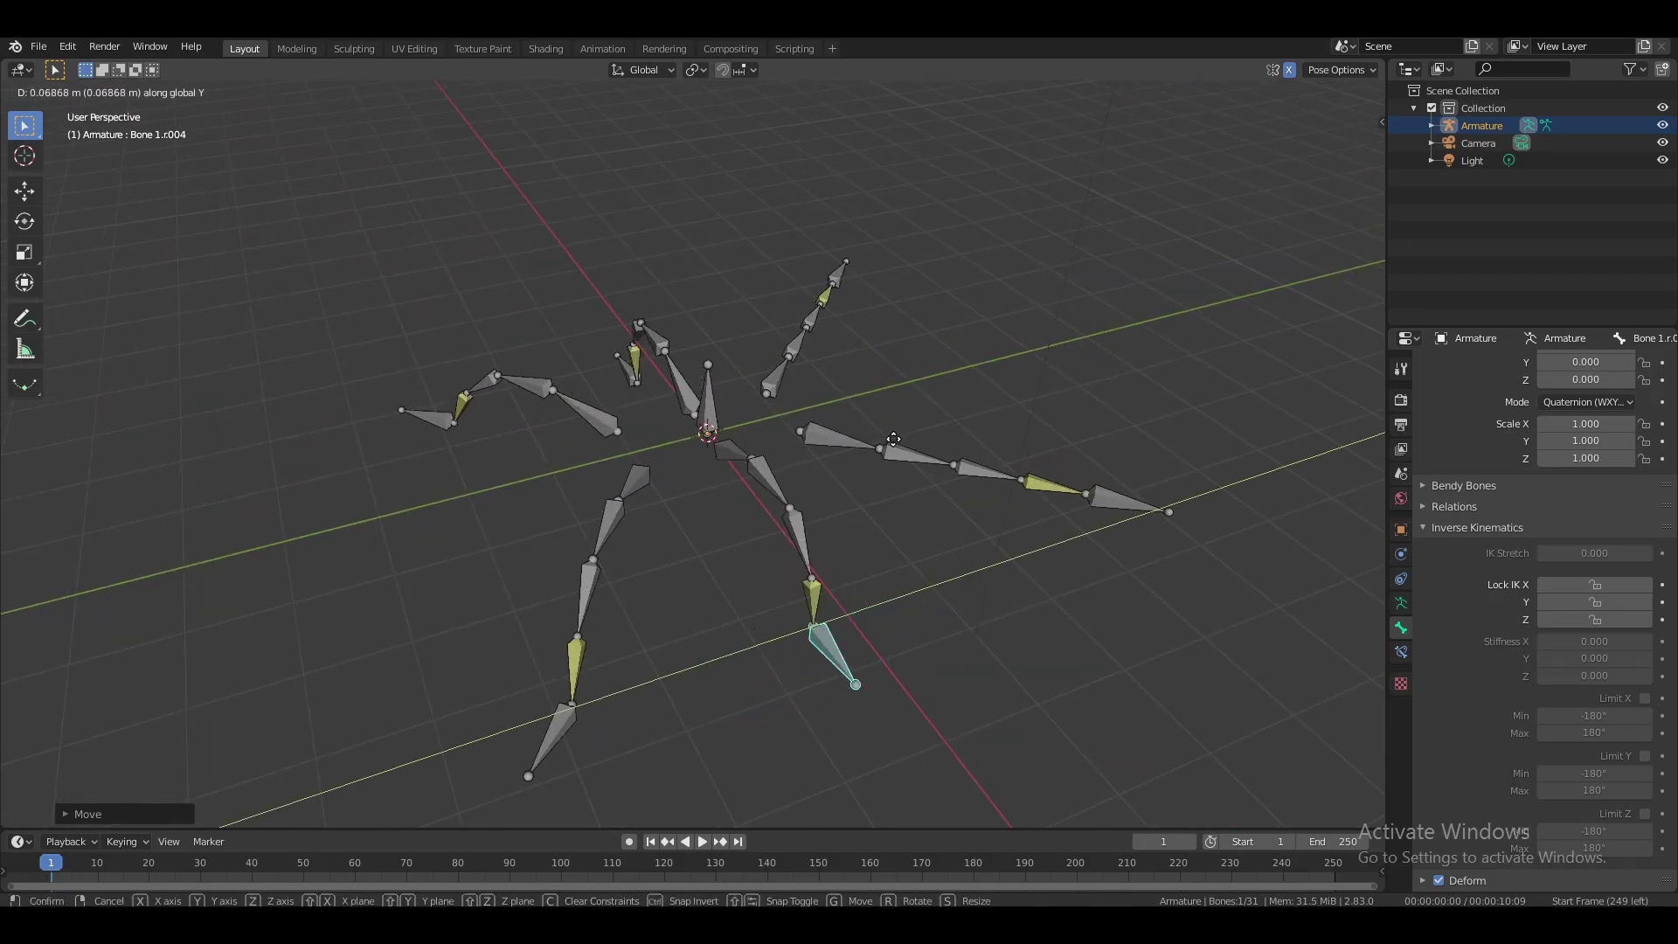
{"action": "left_click", "coordinate": [854, 451]}
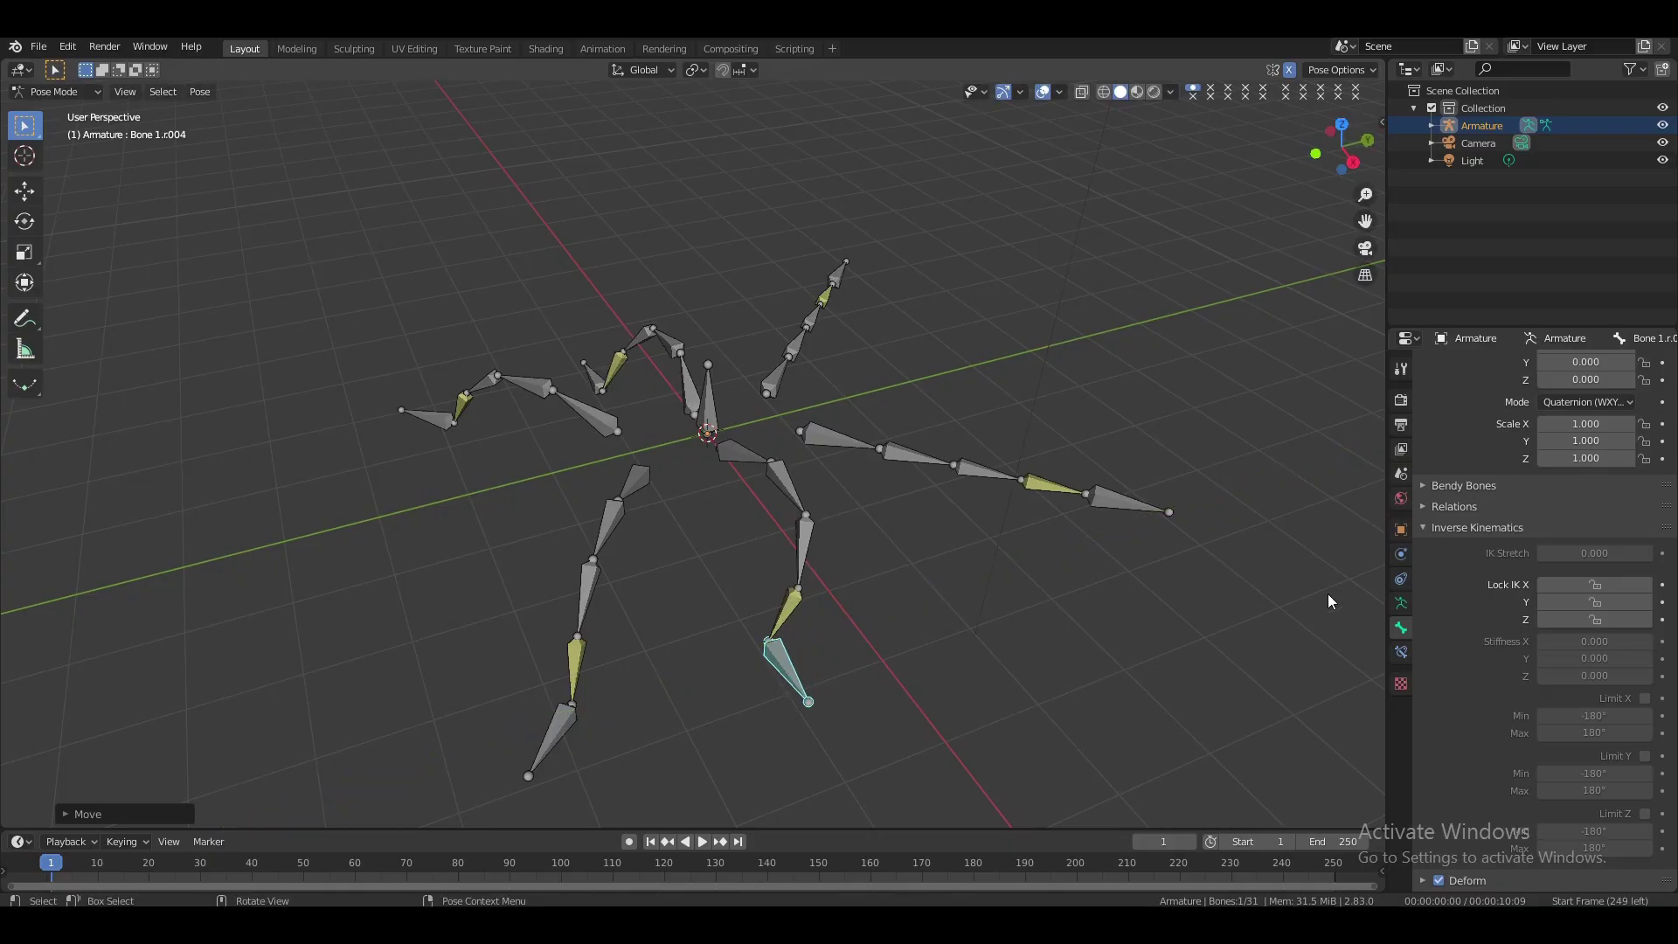
- Lock IK X on the middle leg's bones Bone 1.r.003, Bone 1.r.002 and Bone 1.r.001
{"action": "left_click", "coordinate": [791, 612]}
{"action": "left_click", "coordinate": [805, 530], "text": "shift"}
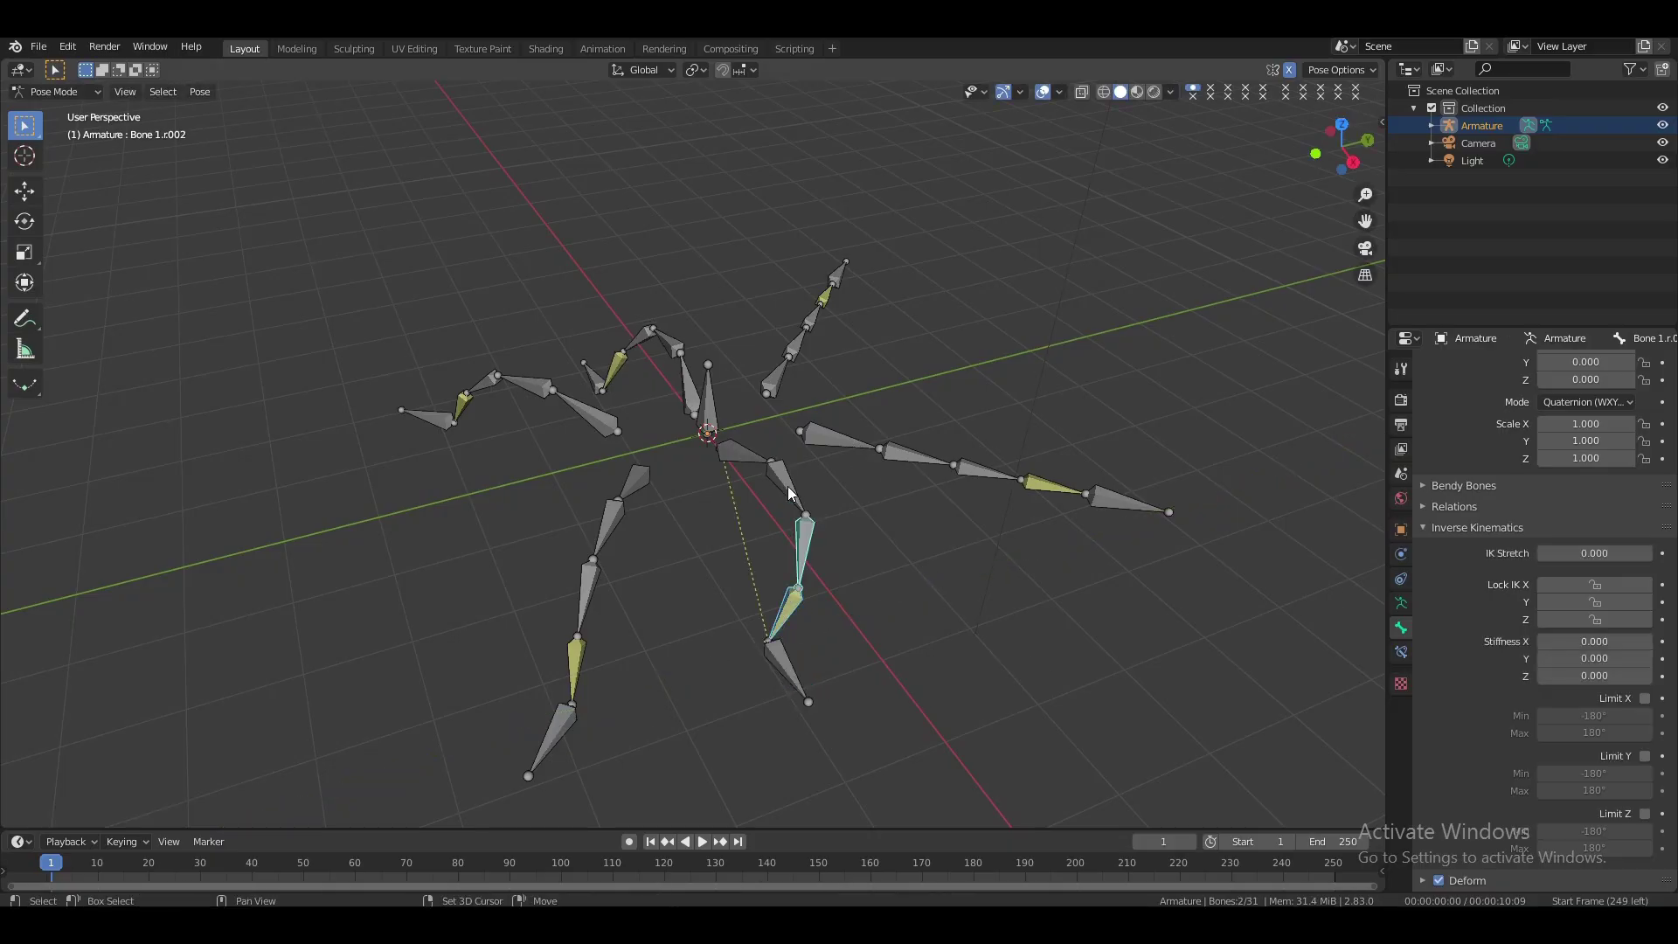
{"action": "left_click", "coordinate": [788, 486], "text": "shift"}
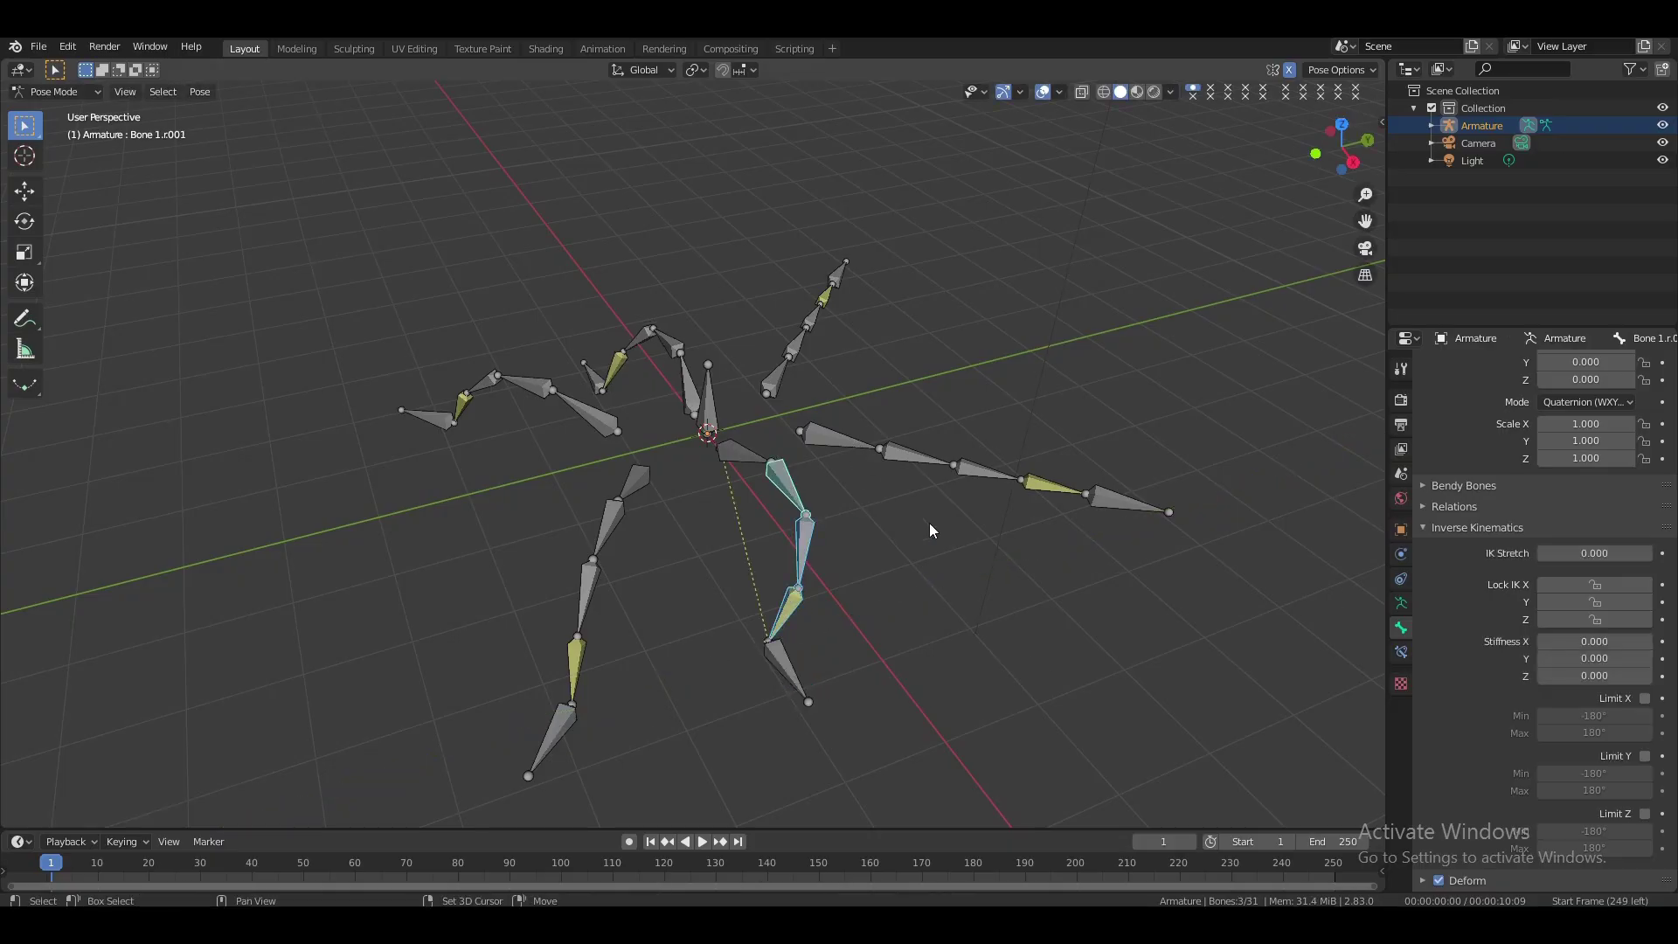
{"action": "left_click", "coordinate": [1563, 585]}
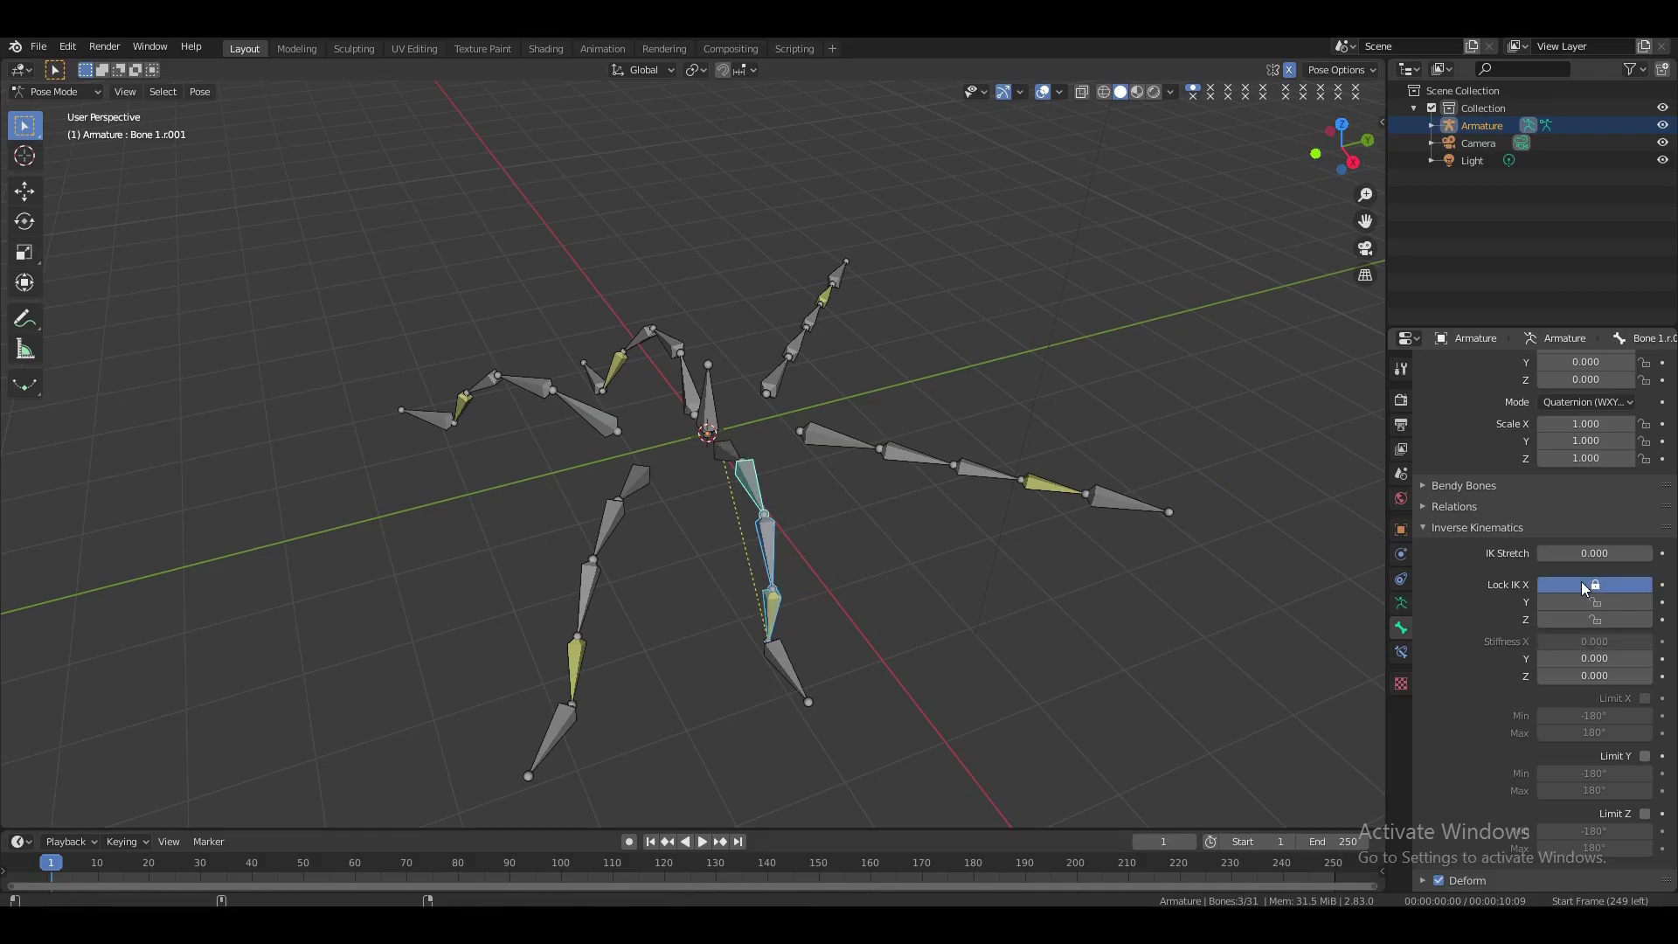
- Test the IK X lock by moving the tip bone Bone 1.r.004 along global Y and inward along global X
{"action": "left_click", "coordinate": [788, 655]}
{"action": "key", "text": "g"}
{"action": "key", "text": "y"}
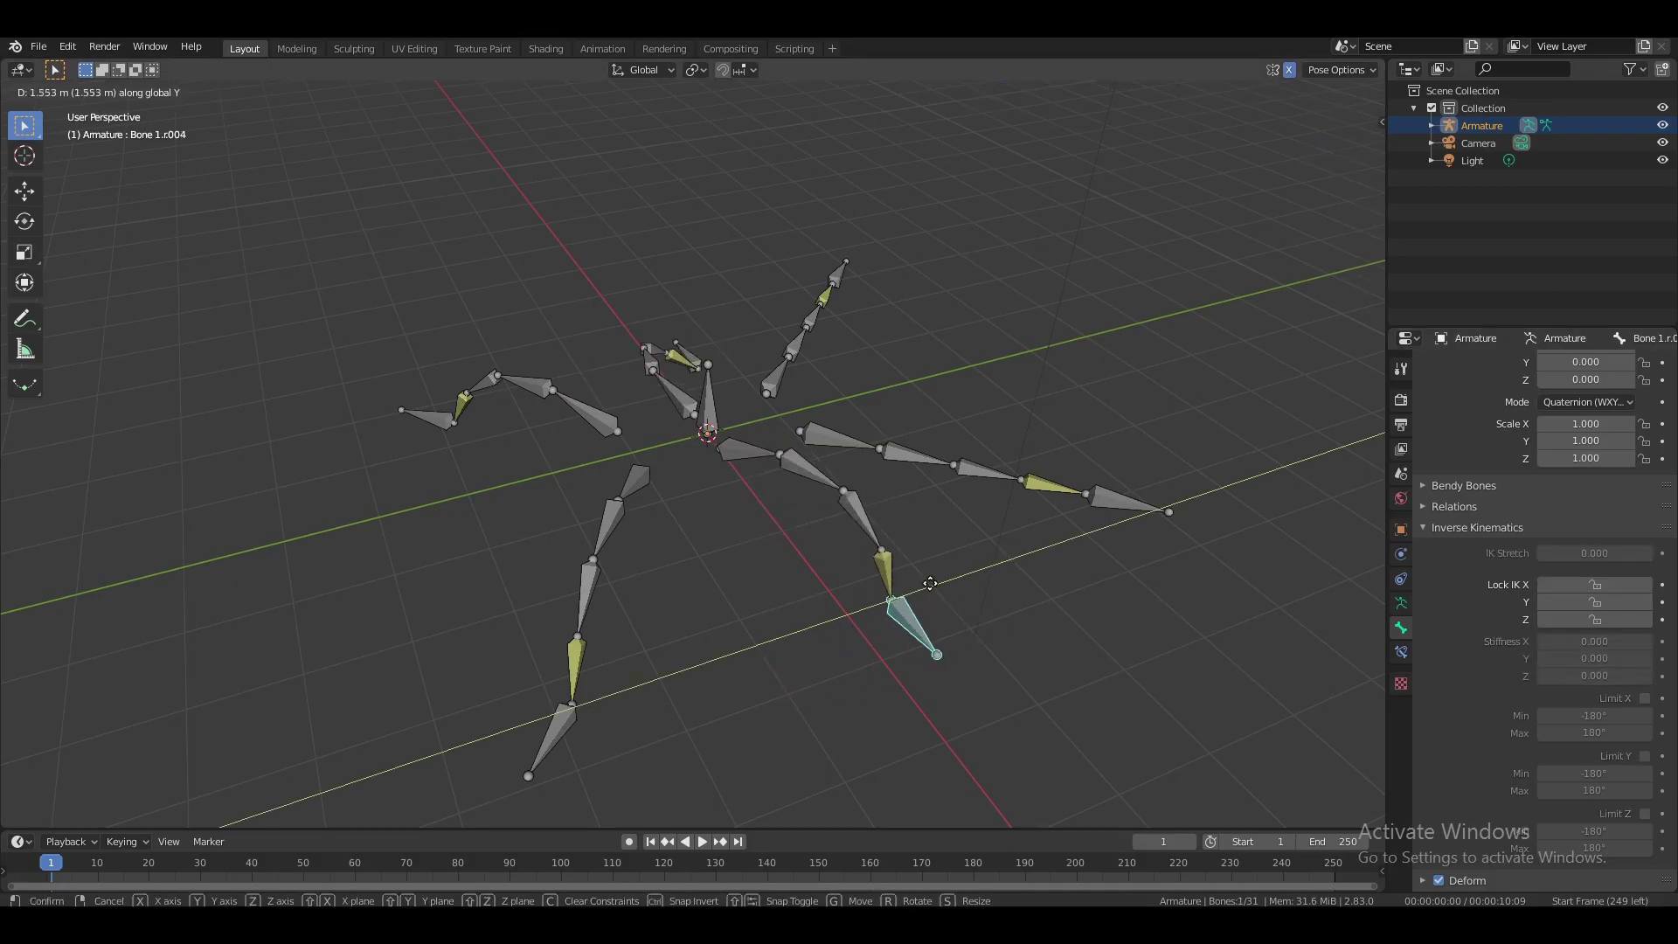
{"action": "left_click", "coordinate": [800, 624]}
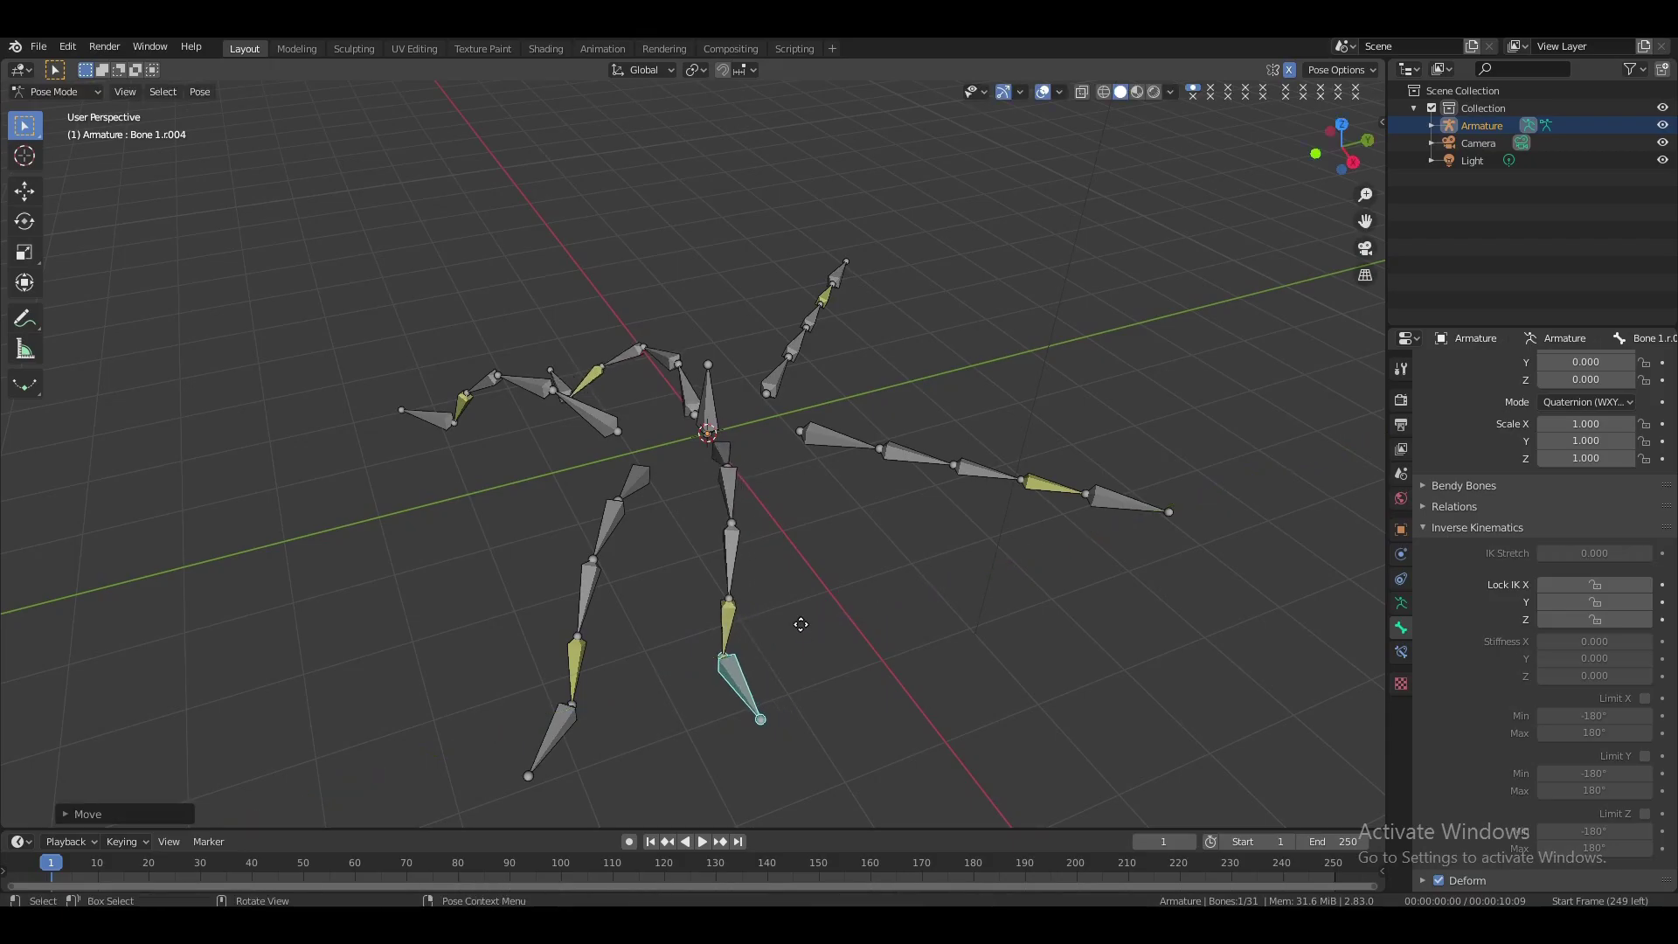
{"action": "key", "text": "g"}
{"action": "key", "text": "x"}
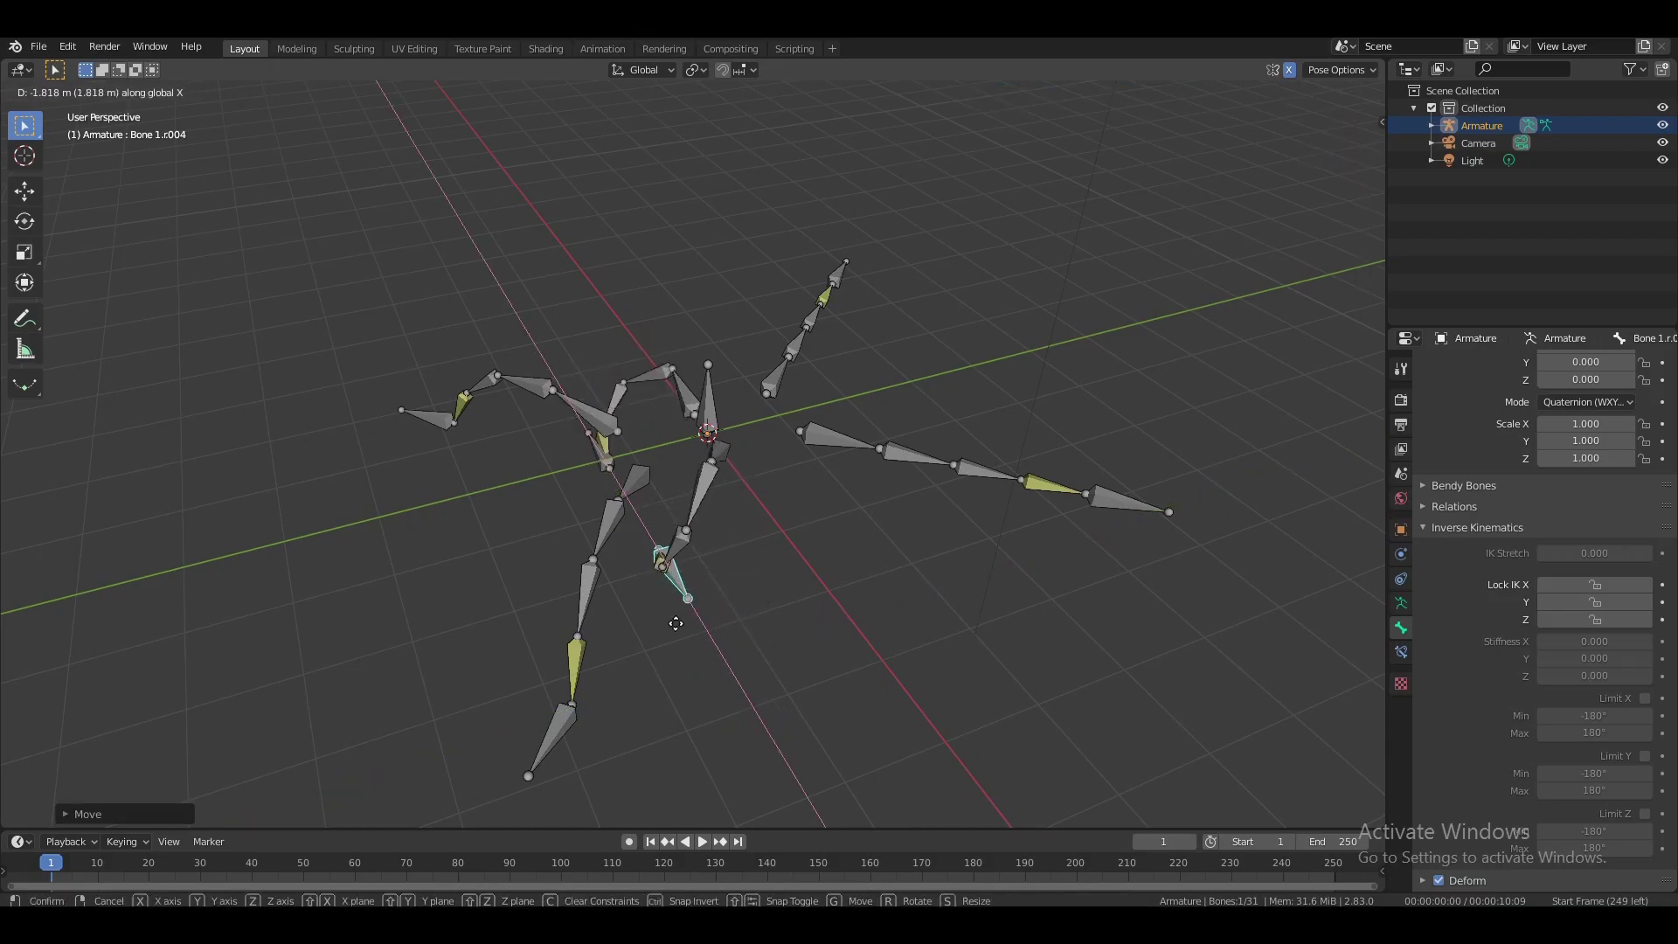
{"action": "left_click", "coordinate": [614, 559]}
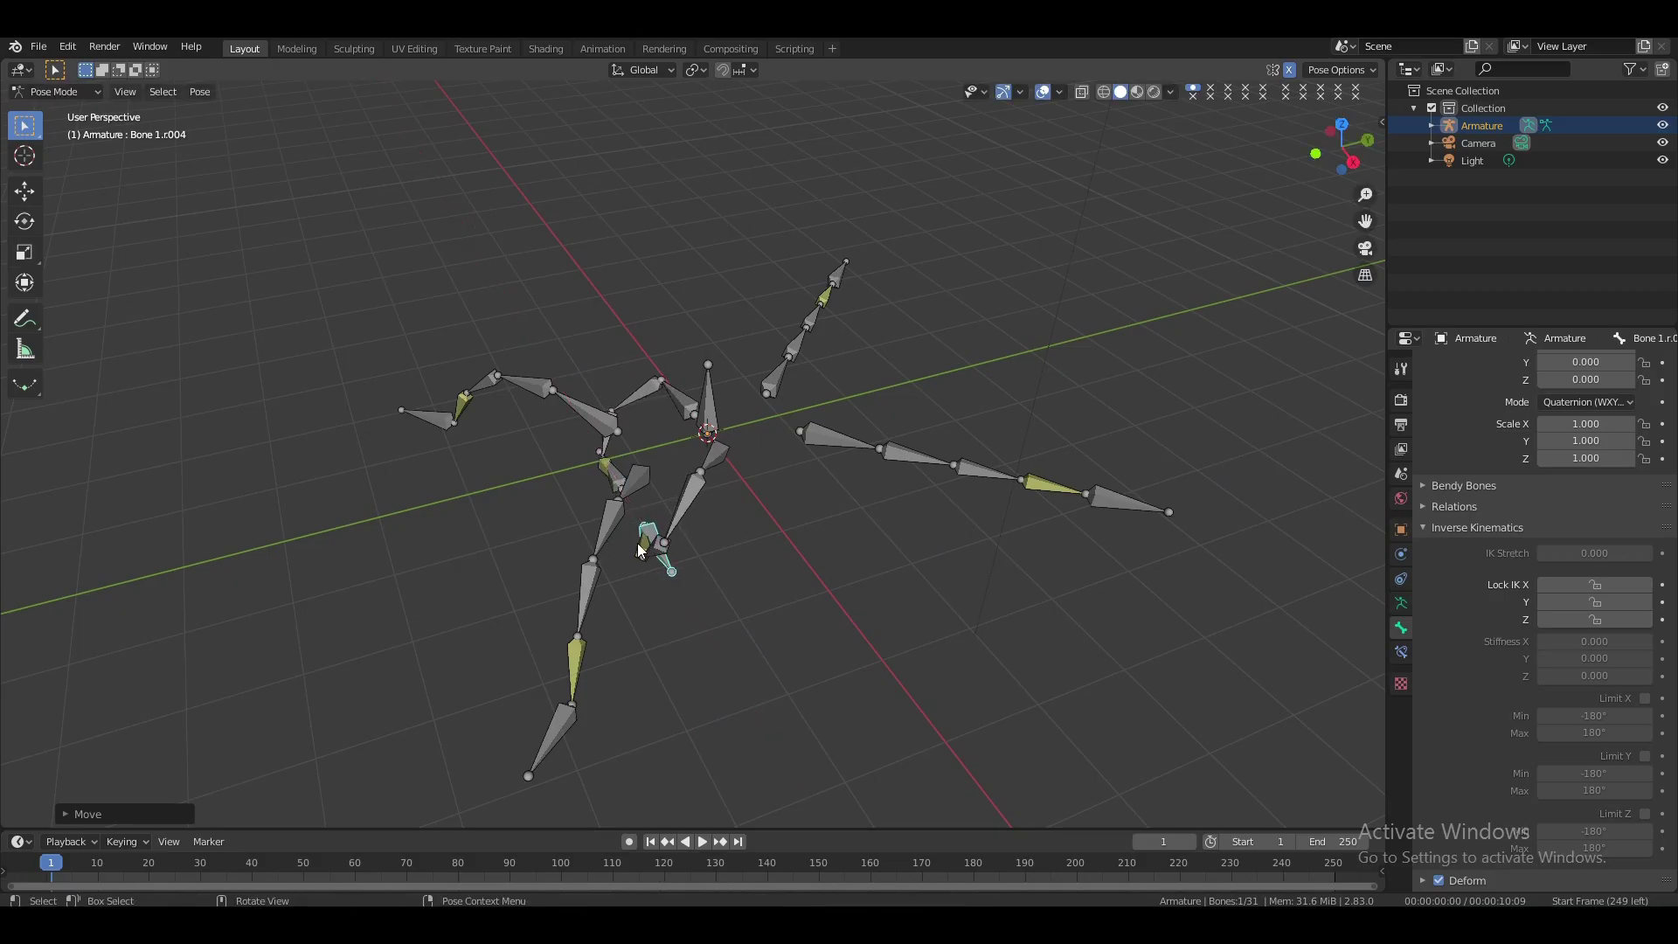
- Also lock IK Y on the middle leg's bones Bone 1.r.003, Bone 1.r.002 and Bone 1.r.001
{"action": "left_click", "coordinate": [645, 550]}
{"action": "left_click", "coordinate": [688, 498]}
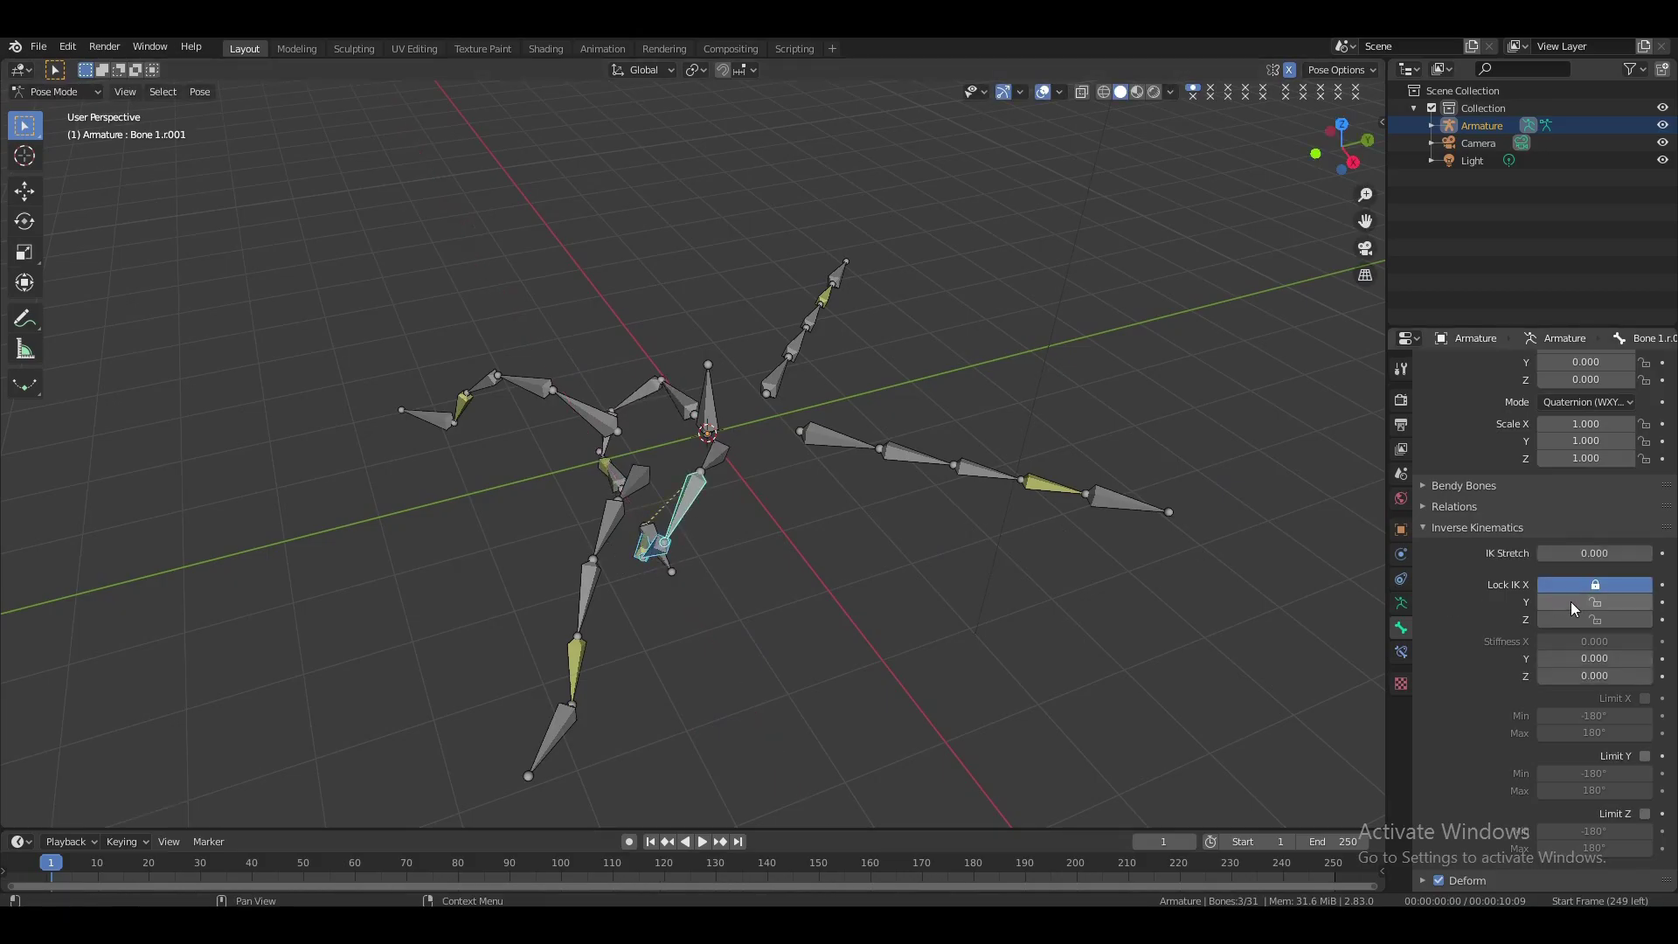
{"action": "left_click", "coordinate": [1580, 601]}
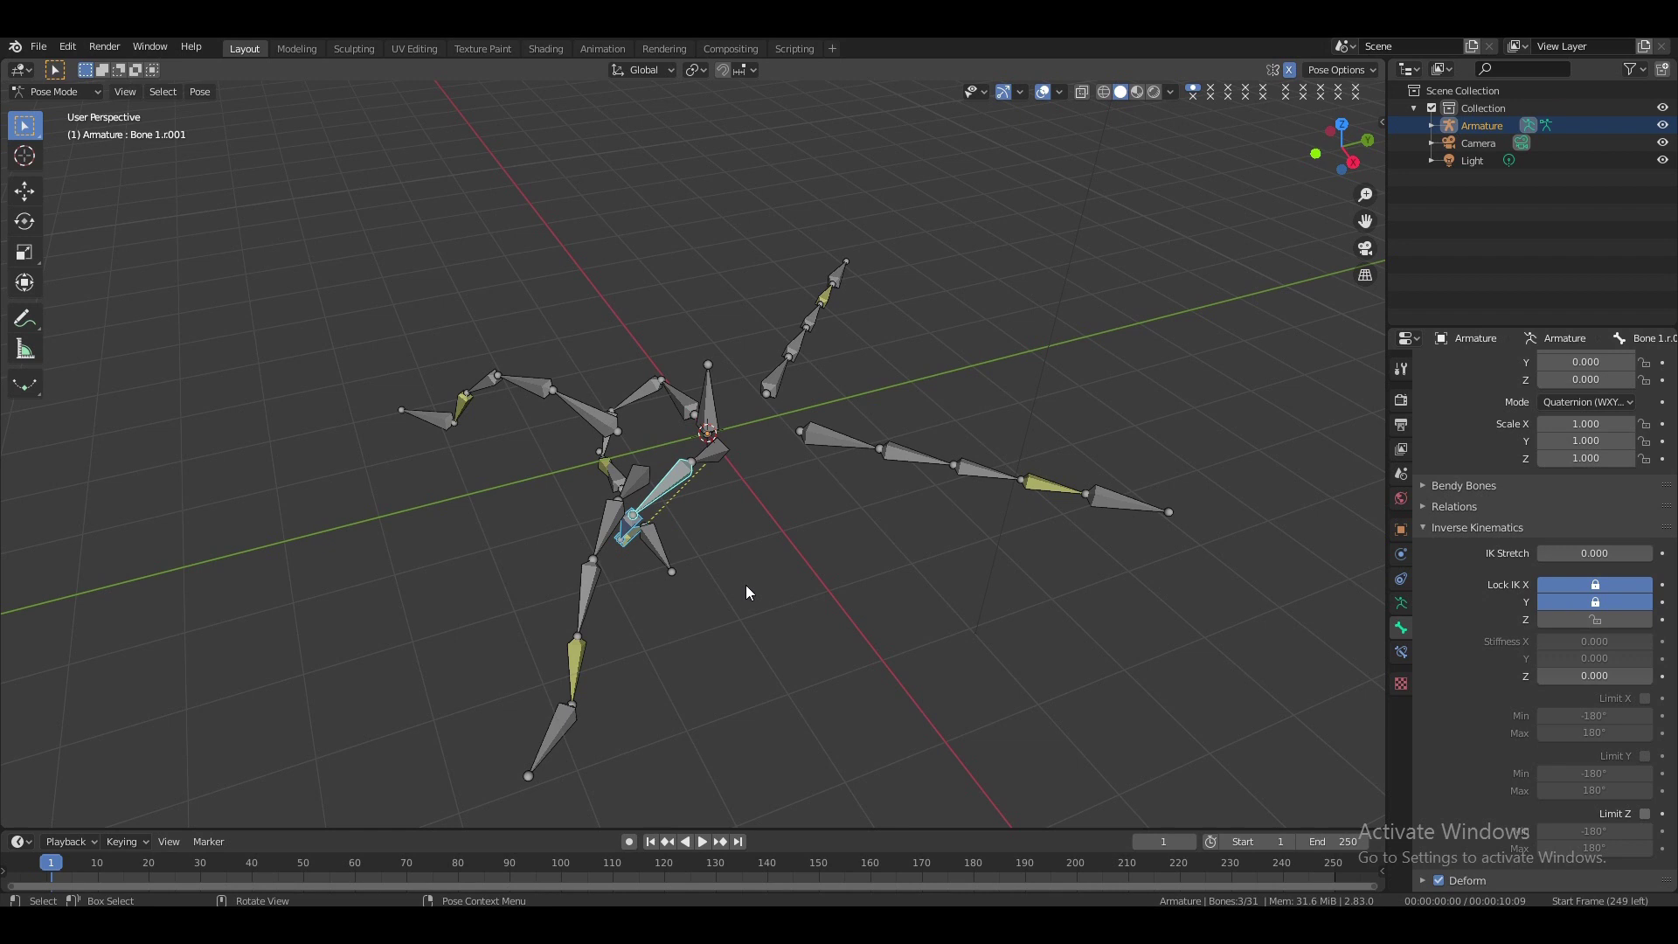
- Test both IK locks by moving the tip bone Bone 1.r.004 repeatedly, leaving the middle leg extended outward from the body
{"action": "left_click", "coordinate": [648, 538]}
{"action": "key", "text": "g"}
{"action": "key", "text": "x"}
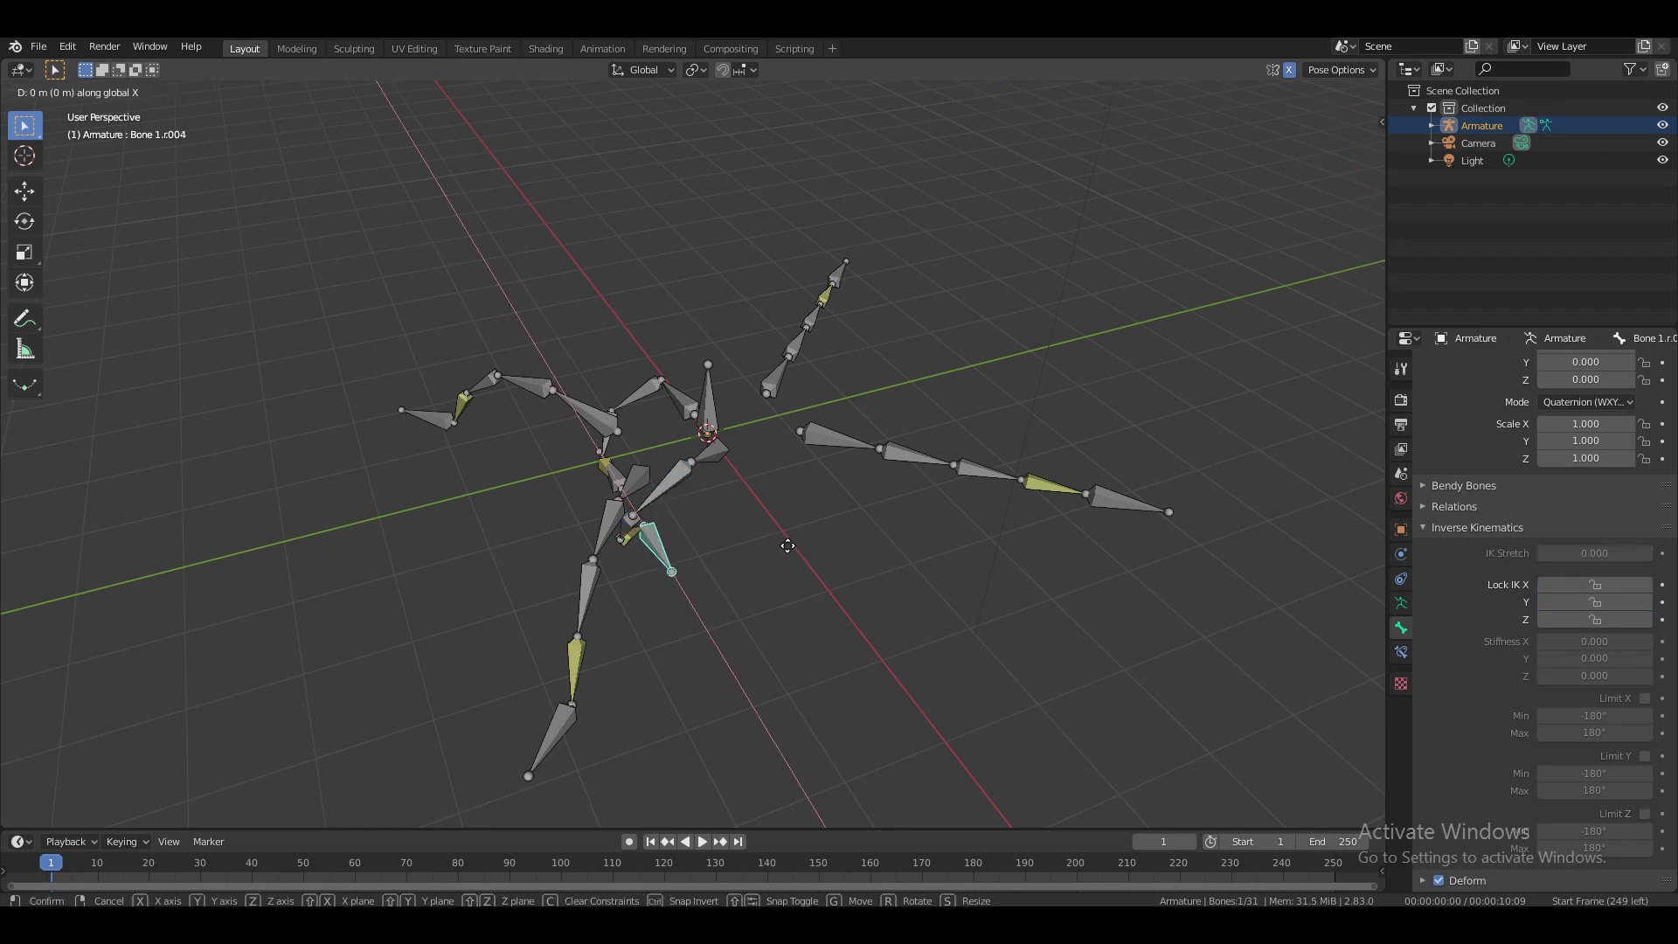
{"action": "left_click", "coordinate": [712, 554]}
{"action": "key", "text": "g"}
{"action": "key", "text": "x"}
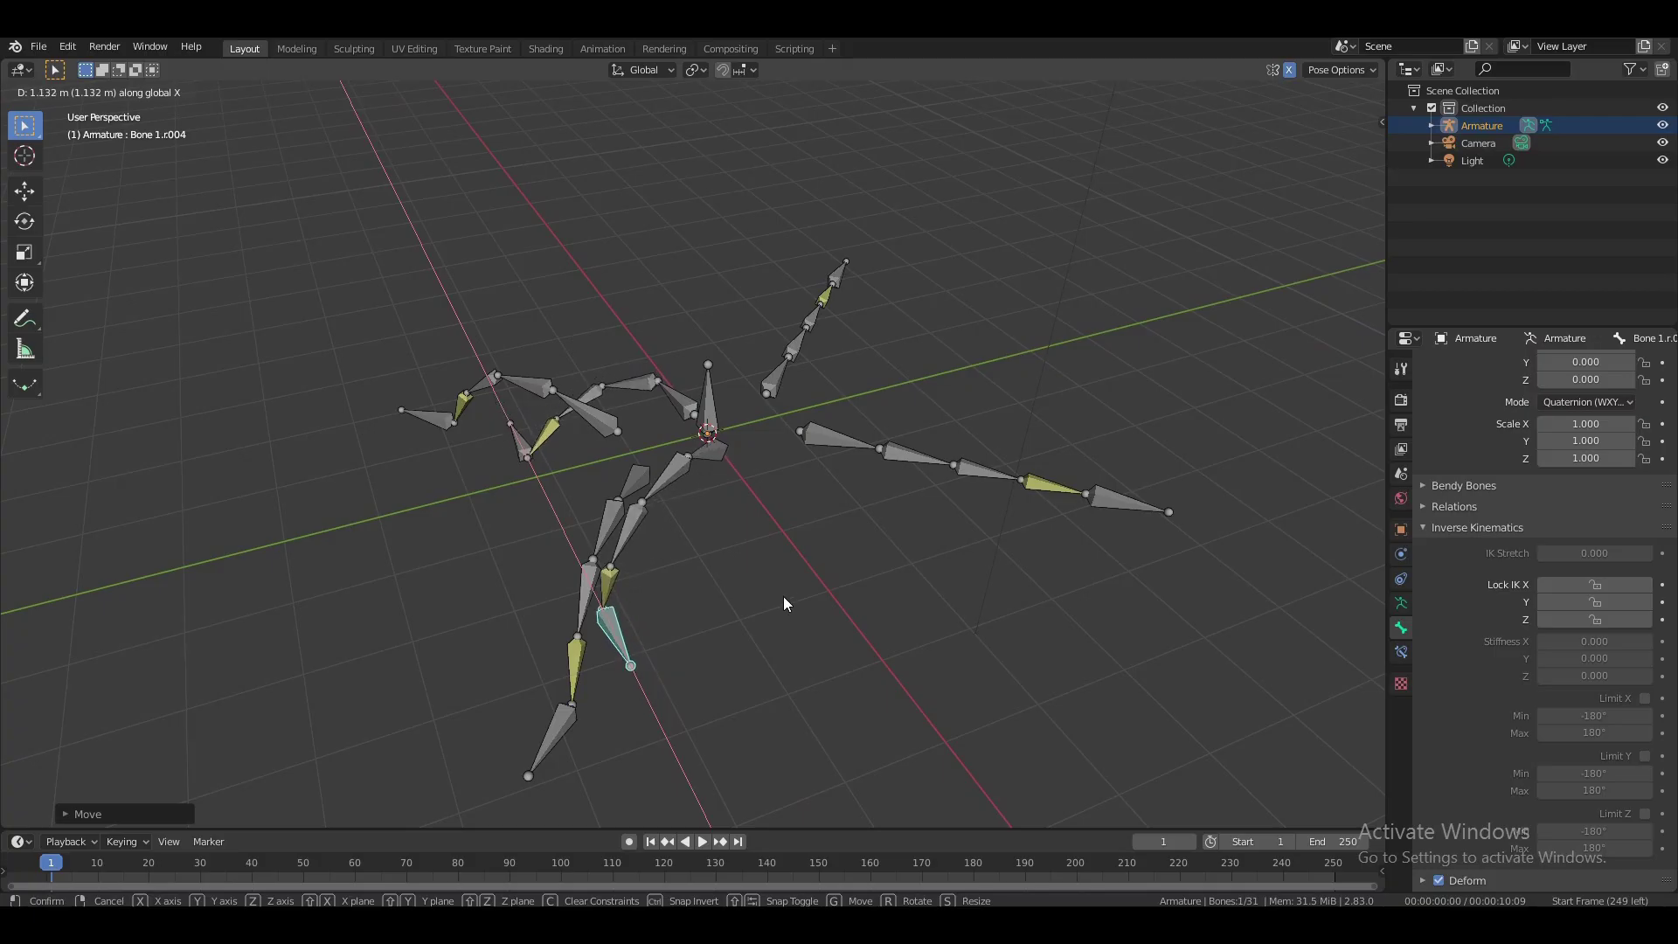
{"action": "left_click", "coordinate": [968, 579]}
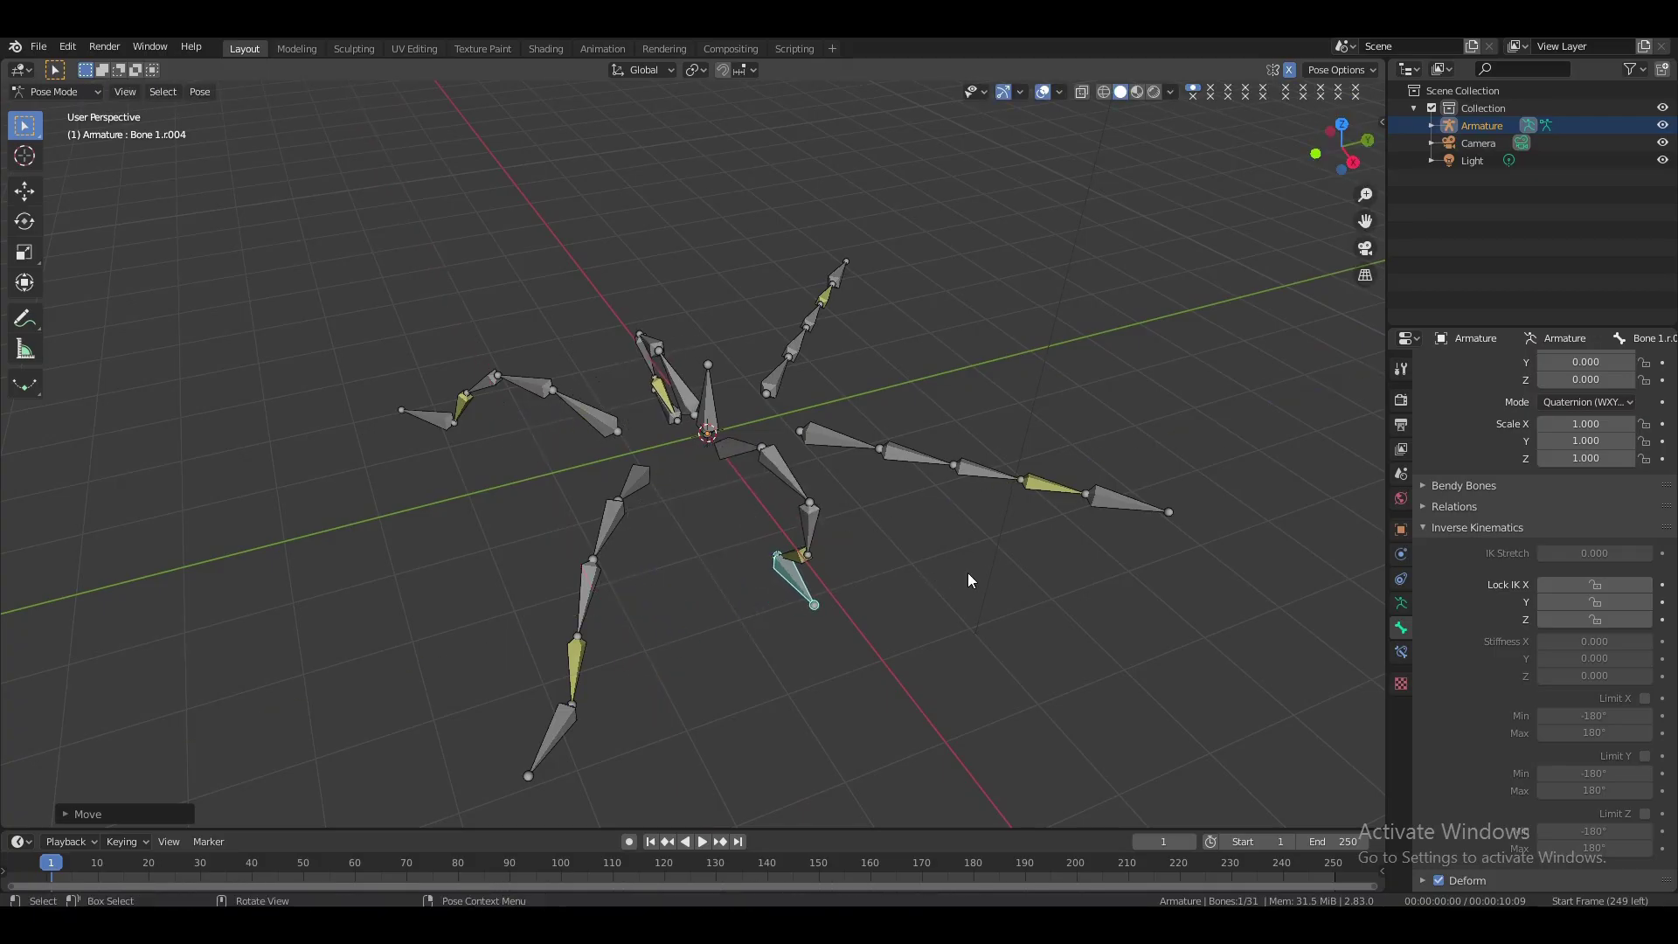
{"action": "key", "text": "g"}
{"action": "key", "text": "x"}
{"action": "left_click", "coordinate": [996, 630]}
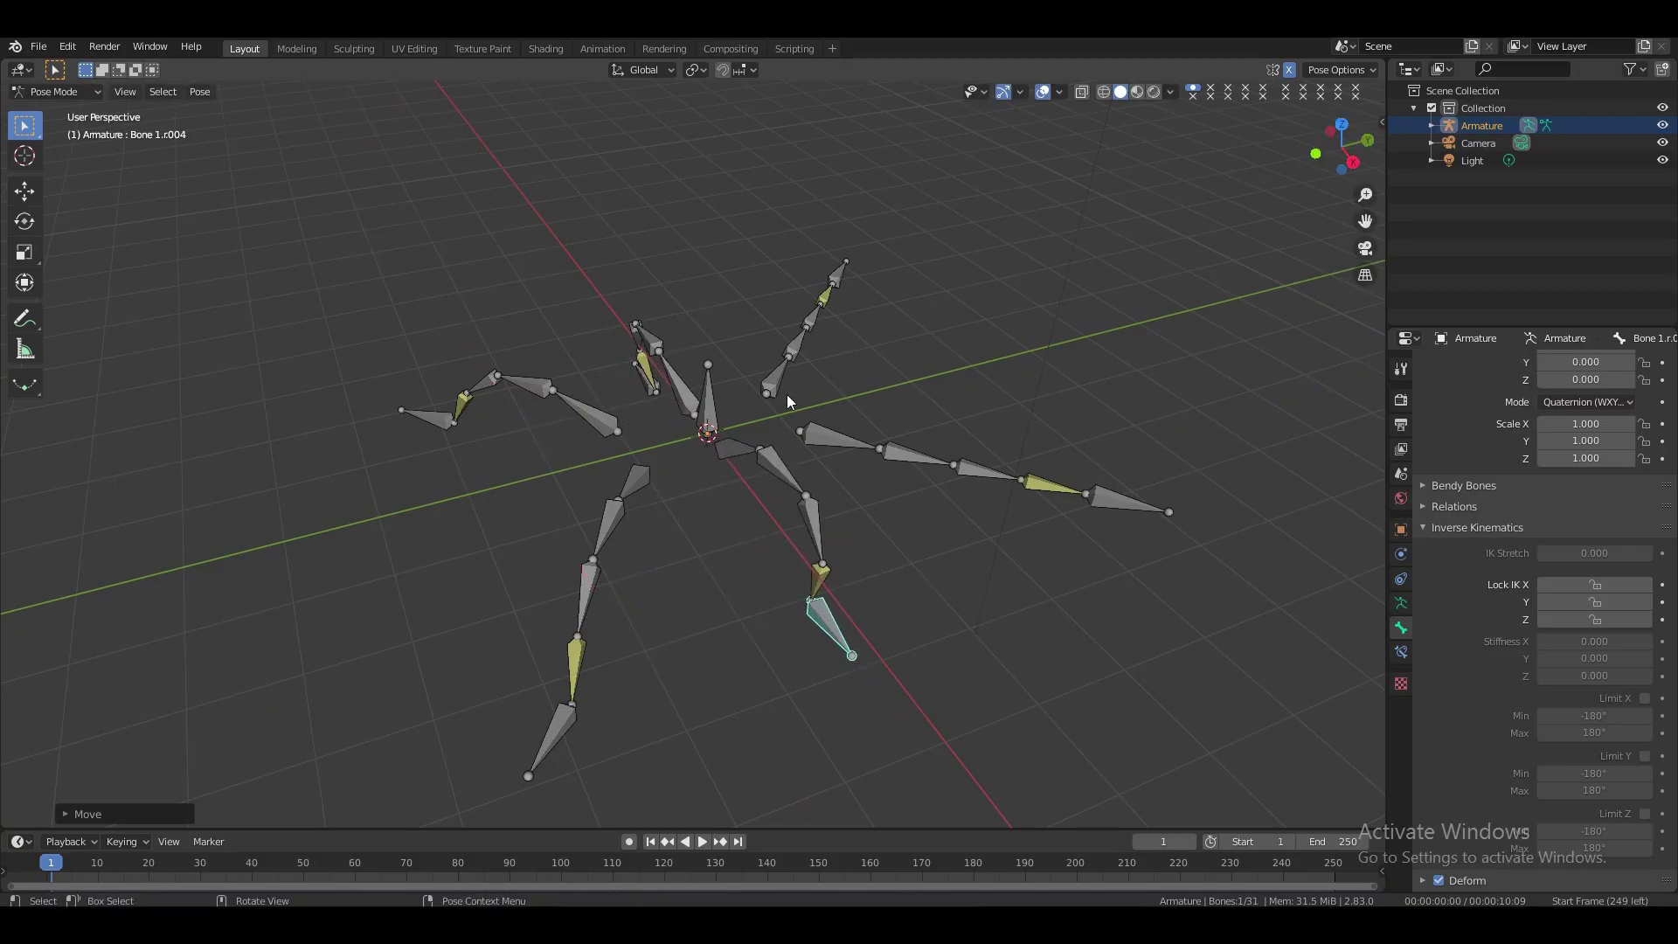
- Lock IK X and Y on the mirrored middle leg's bones Bone 1.l.003, Bone 1.l.002 and Bone 1.l.001
{"action": "left_click", "coordinate": [645, 364]}
{"action": "left_click", "coordinate": [640, 345], "text": "shift"}
{"action": "middle_click_drag", "start_coordinate": [1151, 210], "coordinate": [1264, 214]}
{"action": "left_click", "coordinate": [605, 374], "text": "shift"}
{"action": "left_click_drag", "start_coordinate": [1593, 582], "coordinate": [1592, 602]}
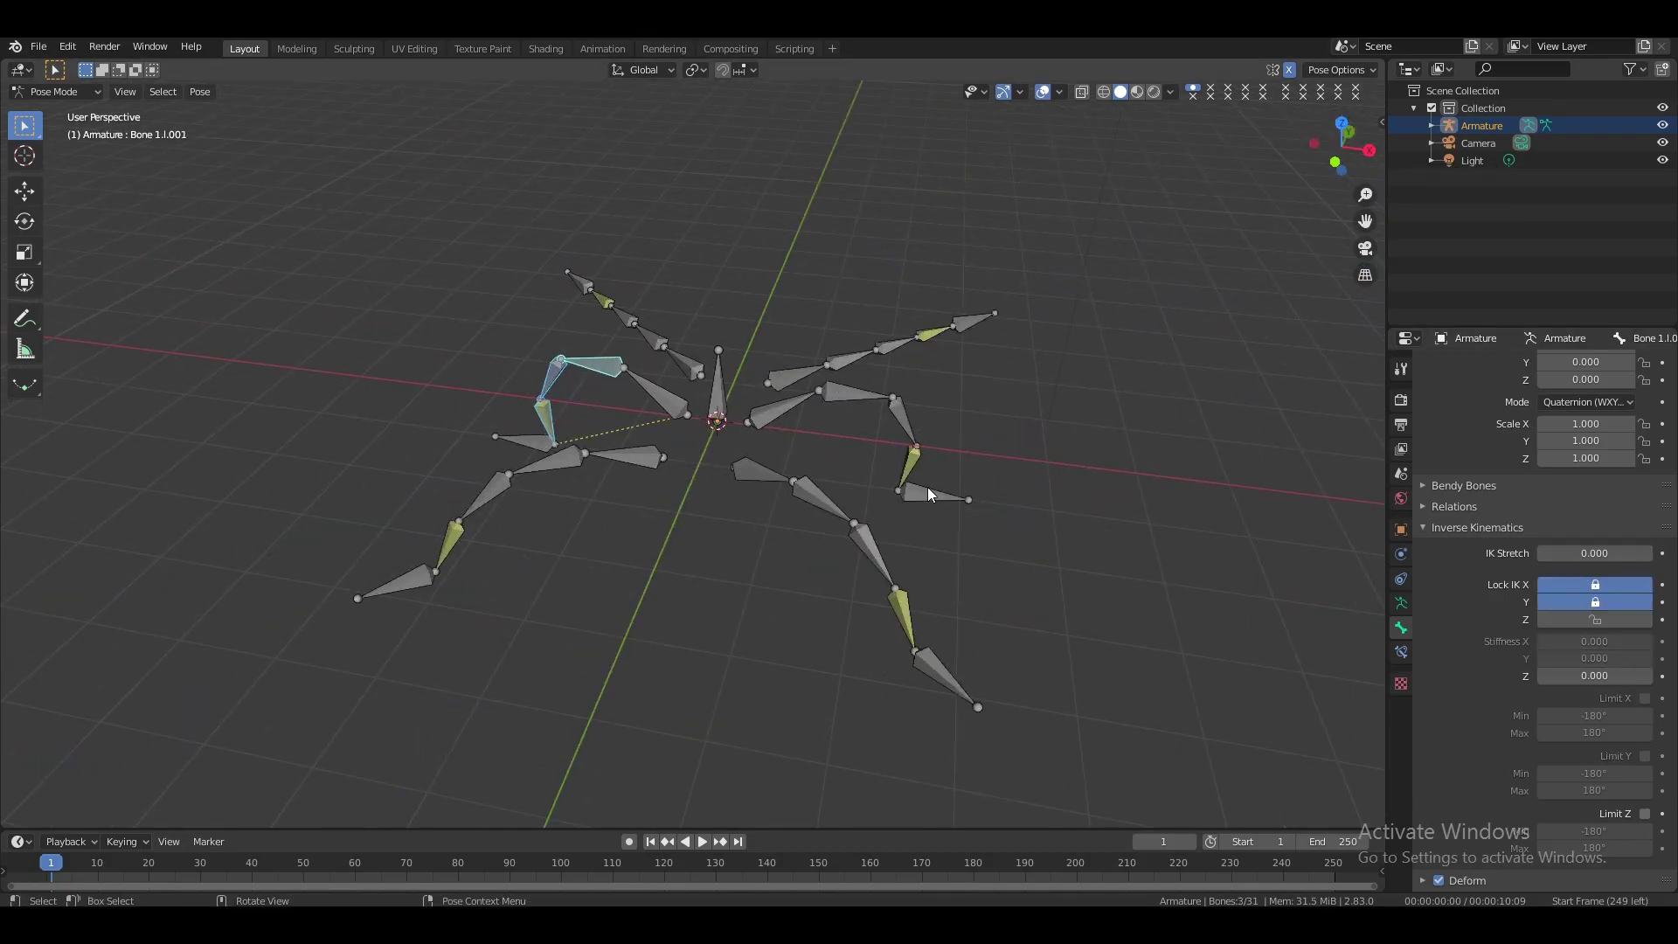
- Spread the middle pair of legs outward with the tip bone Bone 1.r.004, then shift it slightly inward along global X in front view
{"action": "left_click", "coordinate": [930, 495]}
{"action": "key", "text": "g"}
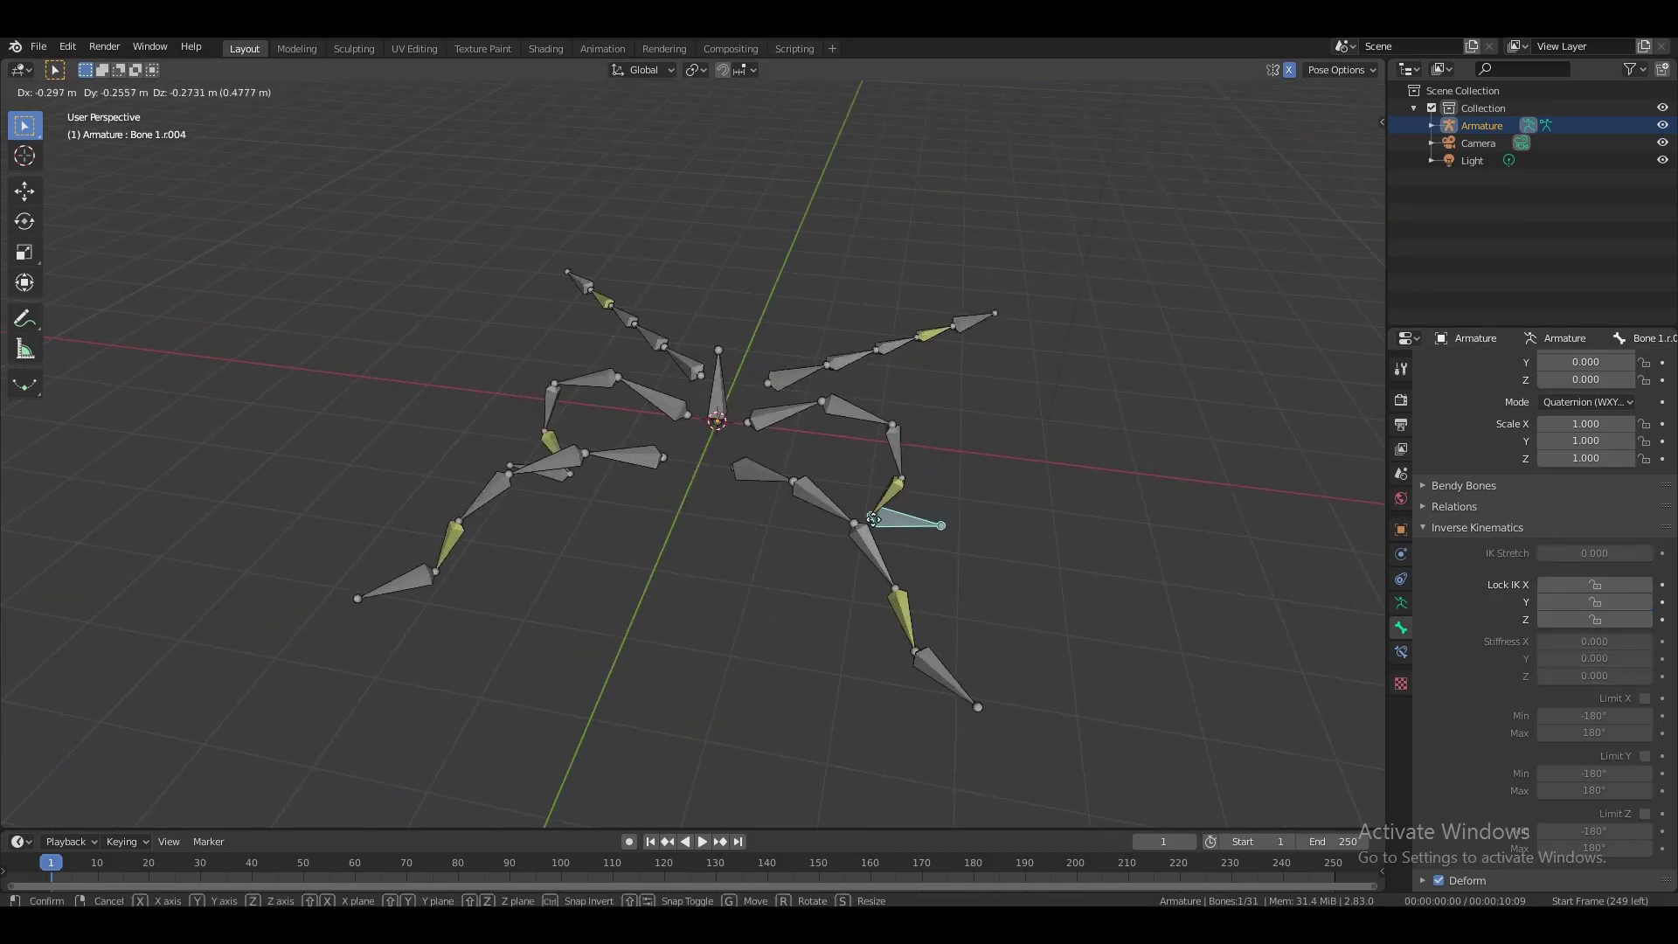
{"action": "left_click", "coordinate": [1038, 443]}
{"action": "key", "text": "KP_1"}
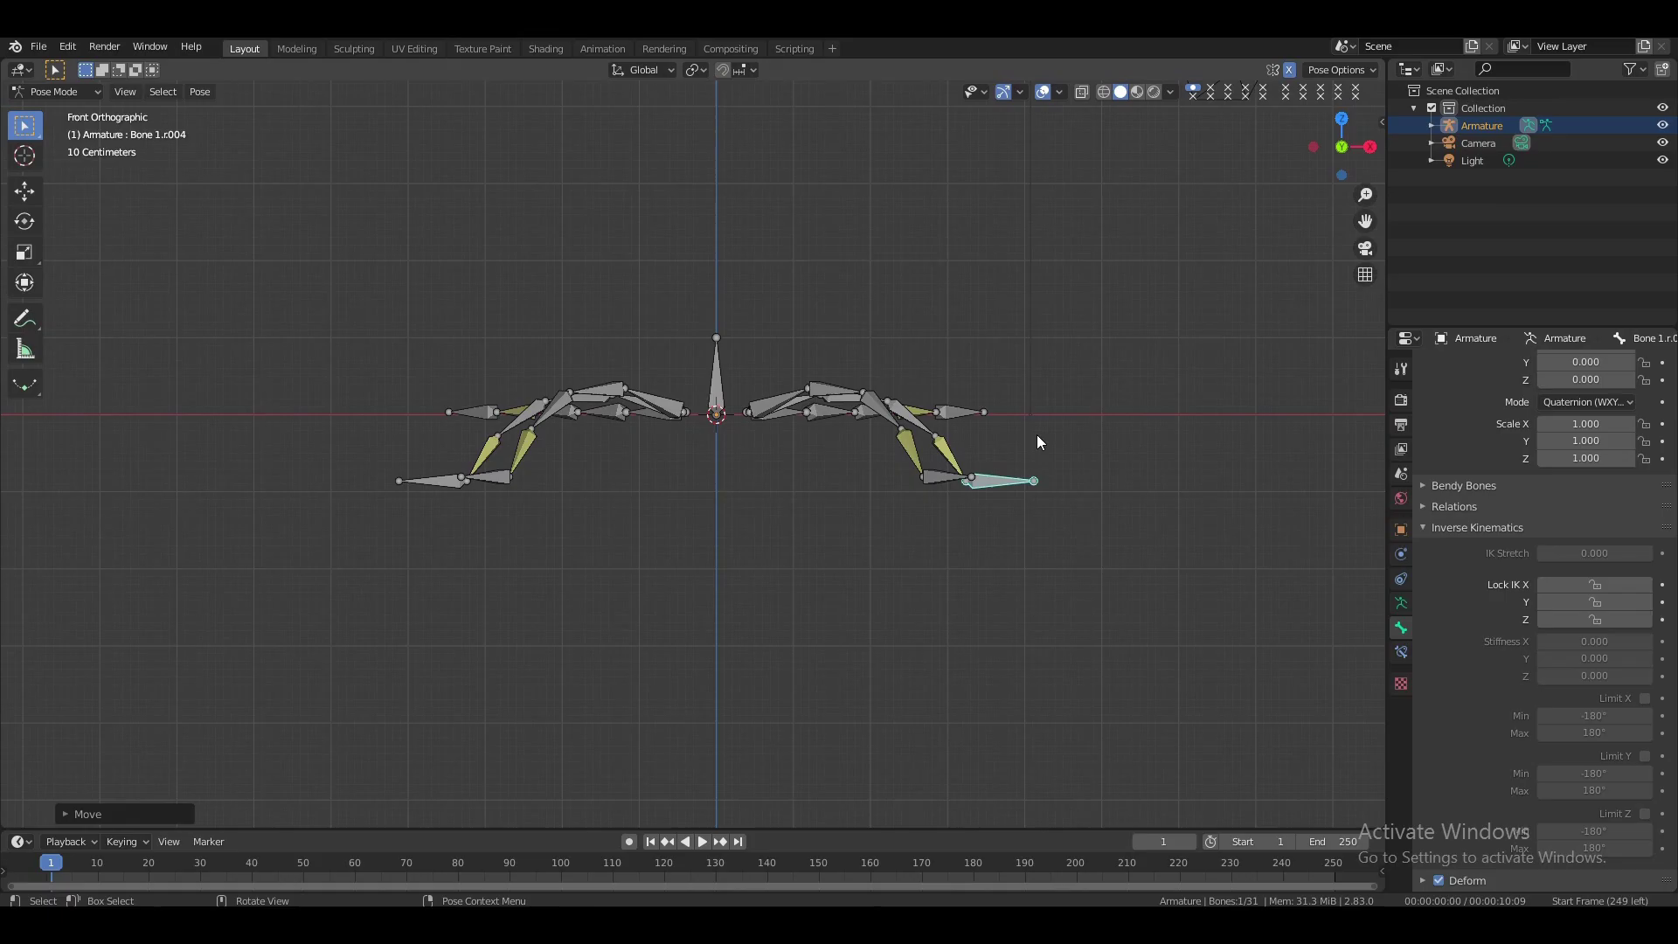
{"action": "key", "text": "g"}
{"action": "key", "text": "x"}
{"action": "left_click", "coordinate": [1024, 463]}
{"action": "left_click_drag", "start_coordinate": [1337, 146], "coordinate": [1147, 182]}
- Bend the remaining straight pair of legs with the tip bone Bone 1.l.014, finishing with a move about 0.85 m inward in front view
{"action": "left_click", "coordinate": [1086, 577]}
{"action": "key", "text": "g"}
{"action": "left_click", "coordinate": [1061, 477]}
{"action": "left_click_drag", "start_coordinate": [1339, 146], "coordinate": [1322, 129]}
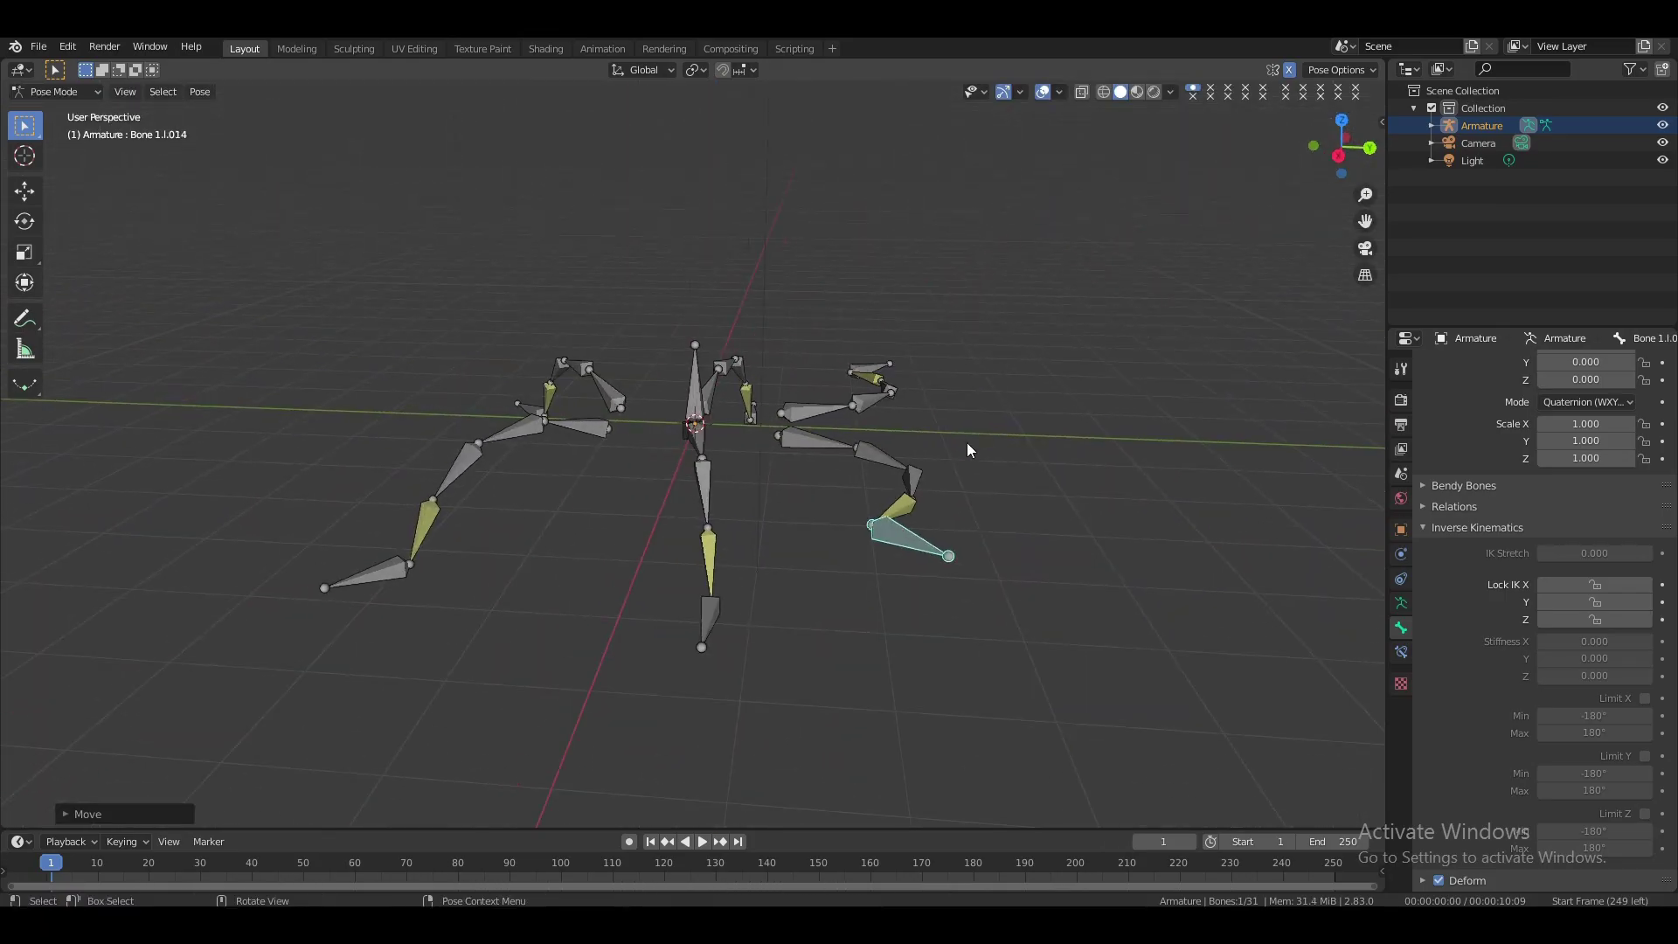
{"action": "key", "text": "g"}
{"action": "left_click", "coordinate": [983, 551]}
{"action": "key", "text": "KP_1"}
{"action": "key", "text": "g"}
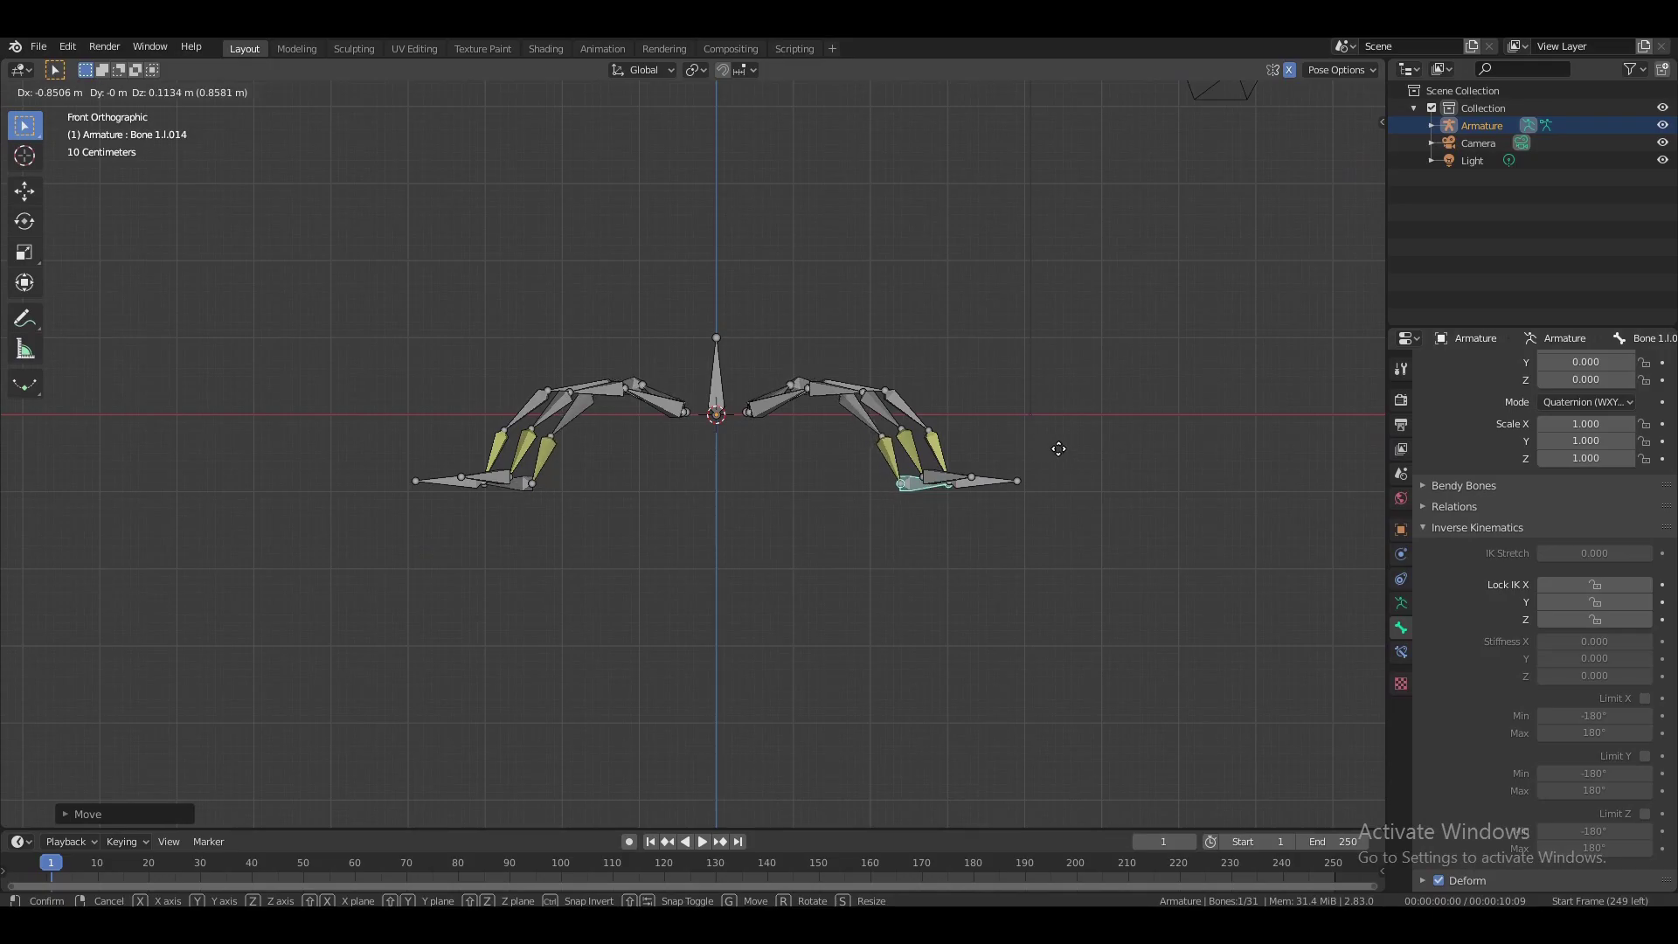
{"action": "left_click", "coordinate": [1059, 448]}
- Lock IK Z on the bones Bone 1.l.013, Bone 1.l.012 and Bone 1.l.011 of the newly bent leg
{"action": "left_click_drag", "start_coordinate": [1353, 135], "coordinate": [1207, 174]}
{"action": "left_click", "coordinate": [857, 587]}
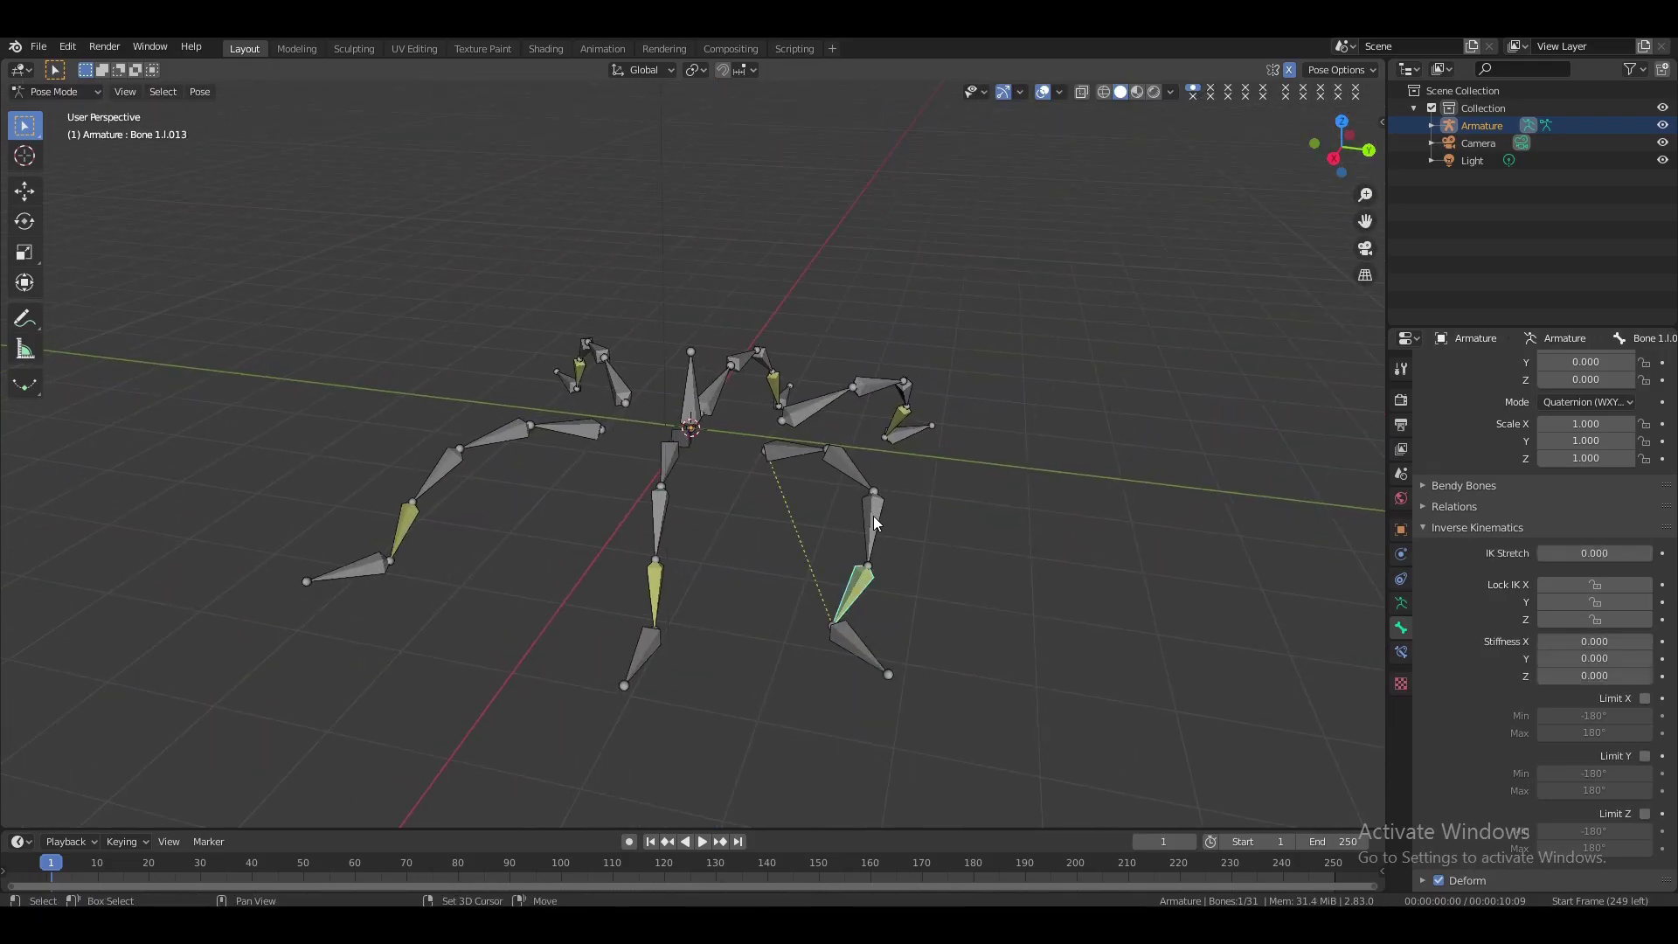
{"action": "left_click", "coordinate": [848, 473], "text": "shift"}
{"action": "left_click", "coordinate": [1595, 619]}
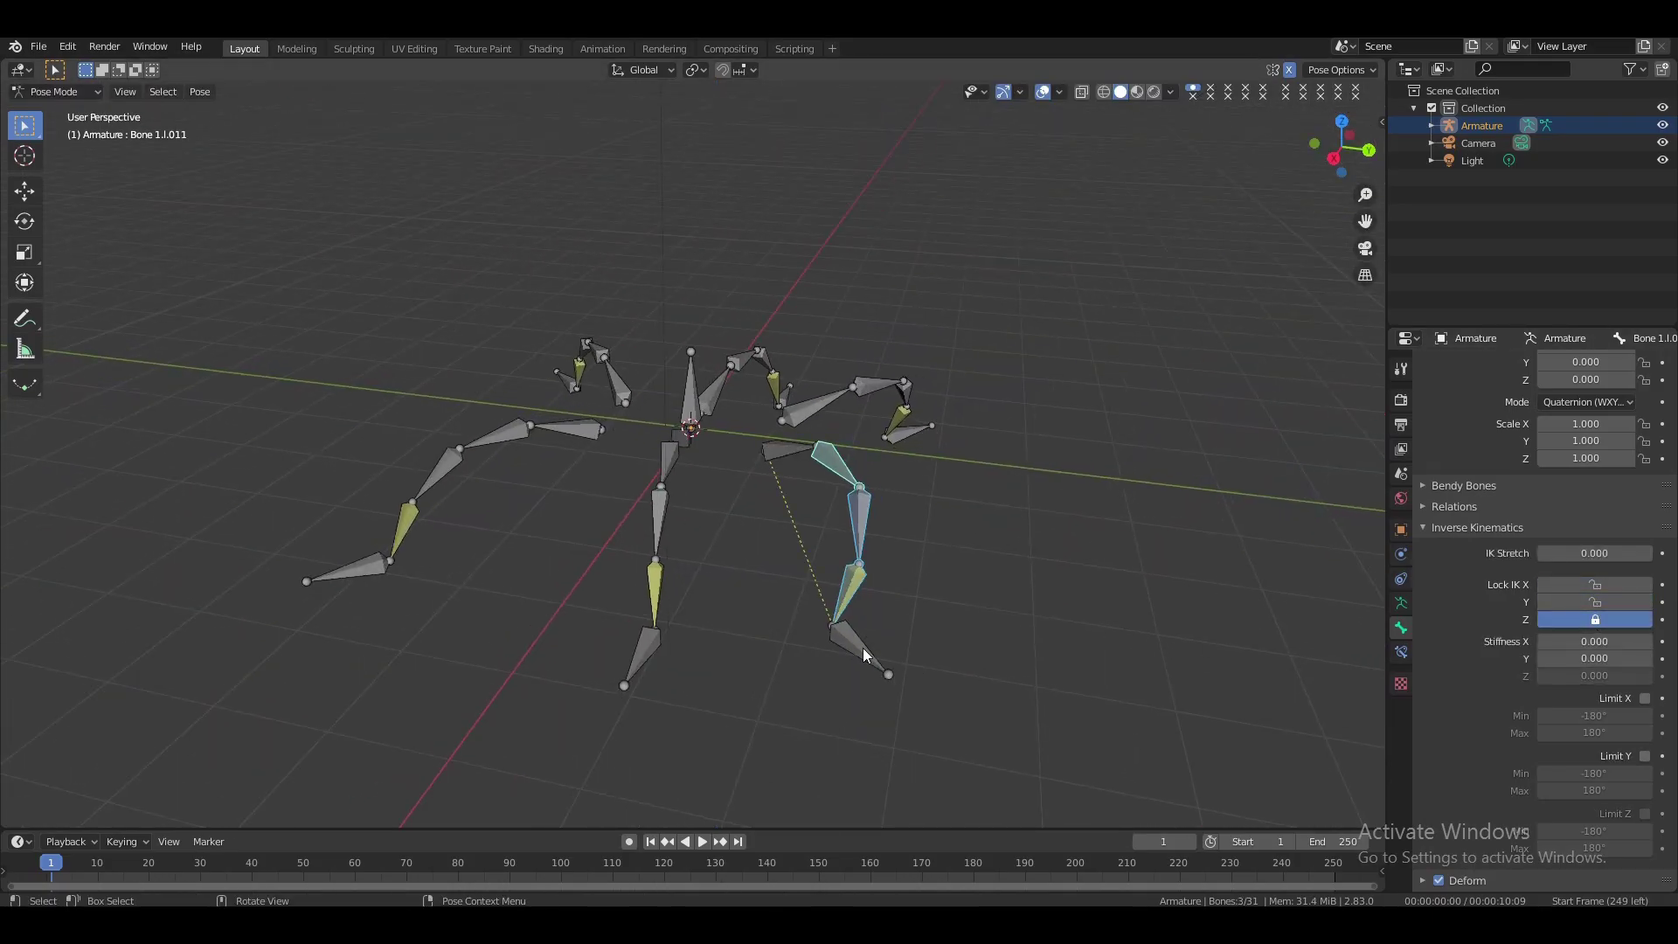
- Test the IK Z lock by moving the tip bone Bone 1.l.014 along global Y and global X
{"action": "left_click", "coordinate": [863, 648]}
{"action": "key", "text": "g"}
{"action": "key", "text": "y"}
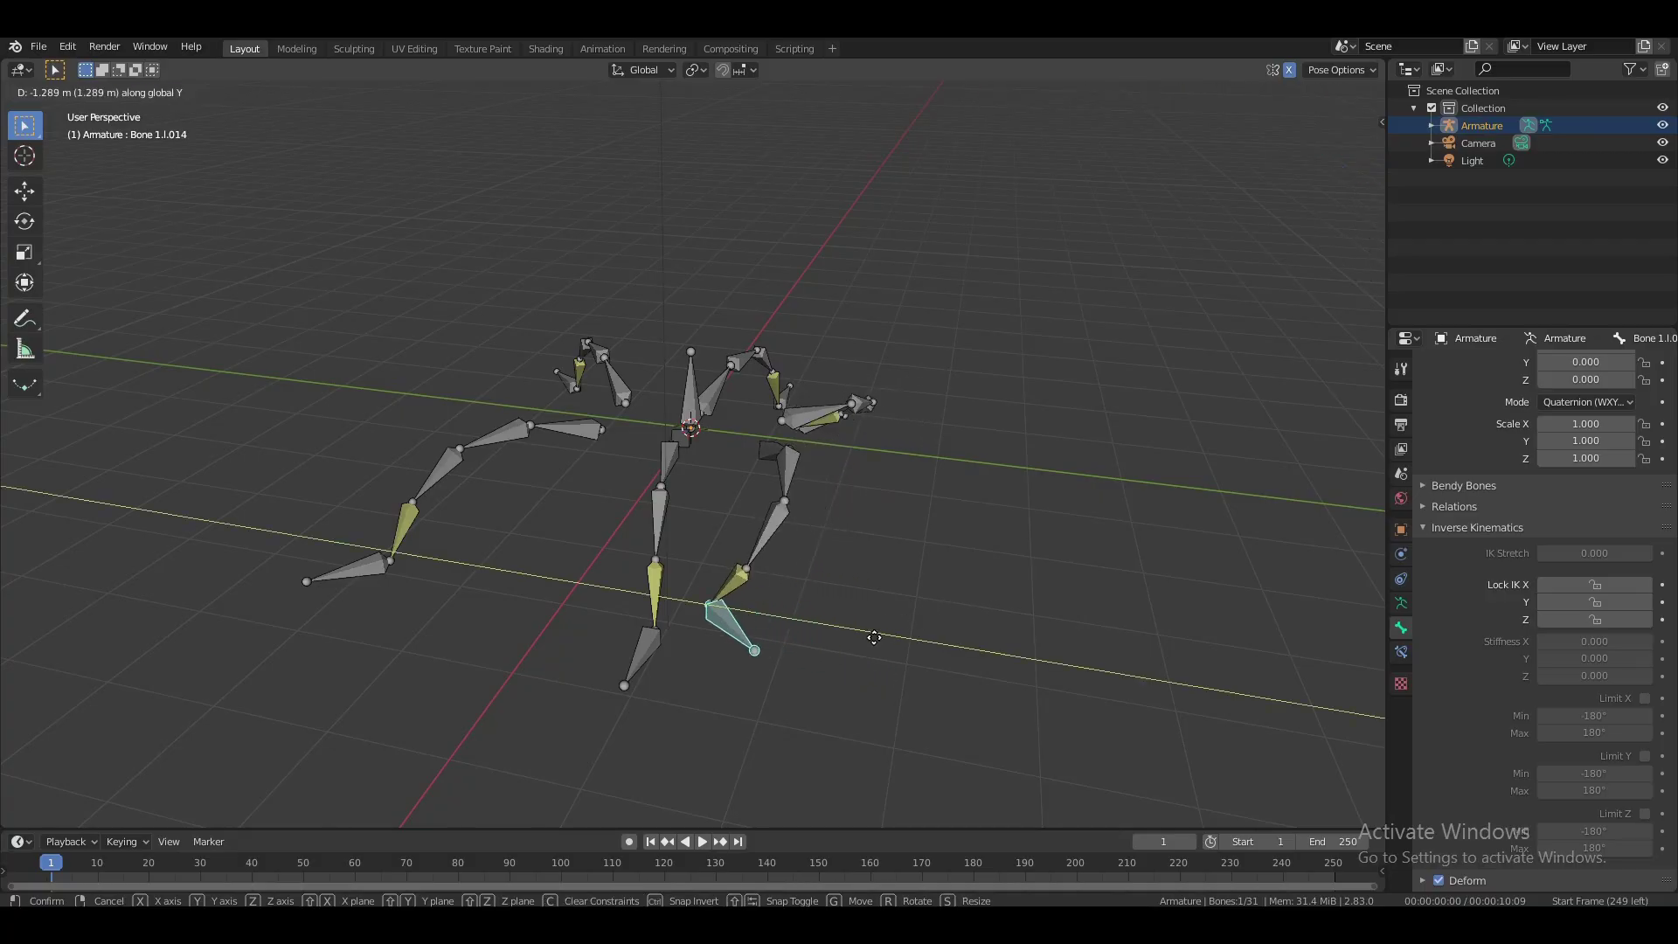
{"action": "left_click", "coordinate": [1062, 612]}
{"action": "left_click_drag", "start_coordinate": [1339, 147], "coordinate": [1241, 175]}
{"action": "key", "text": "g"}
{"action": "key", "text": "x"}
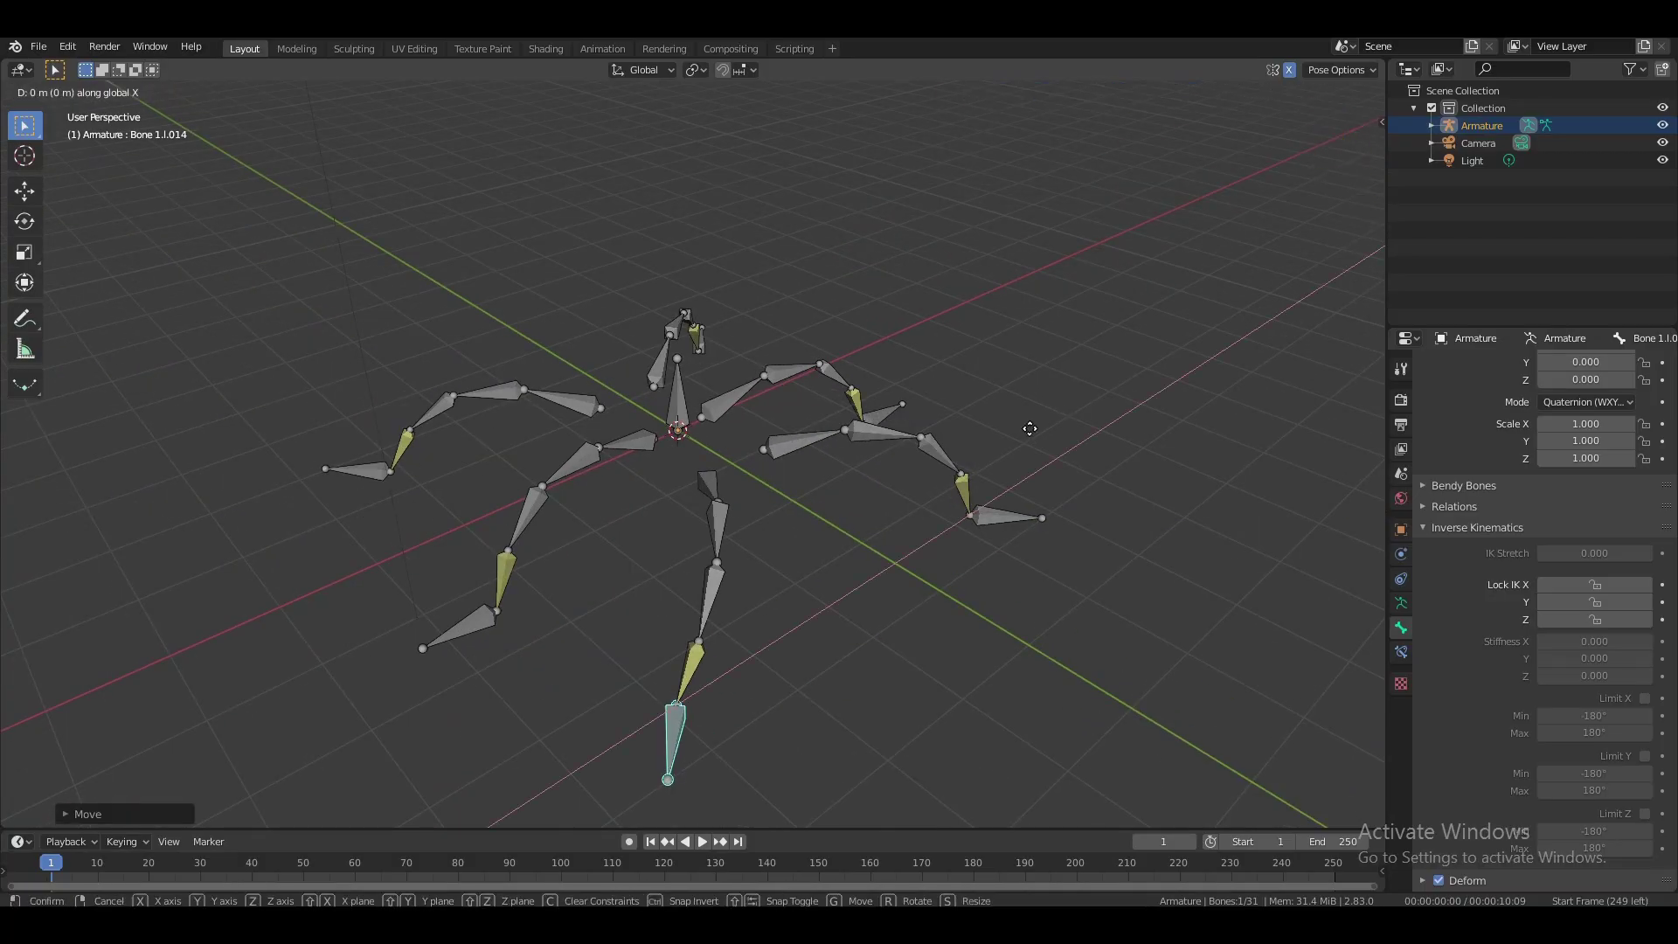
{"action": "left_click", "coordinate": [1062, 424]}
- Bring the tip bone Bone 1.l.014 back toward negative global Y and adjust it along global X to recheck the bending
{"action": "middle_click_drag", "start_coordinate": [1062, 507], "coordinate": [1163, 518]}
{"action": "key", "text": "g"}
{"action": "key", "text": "y"}
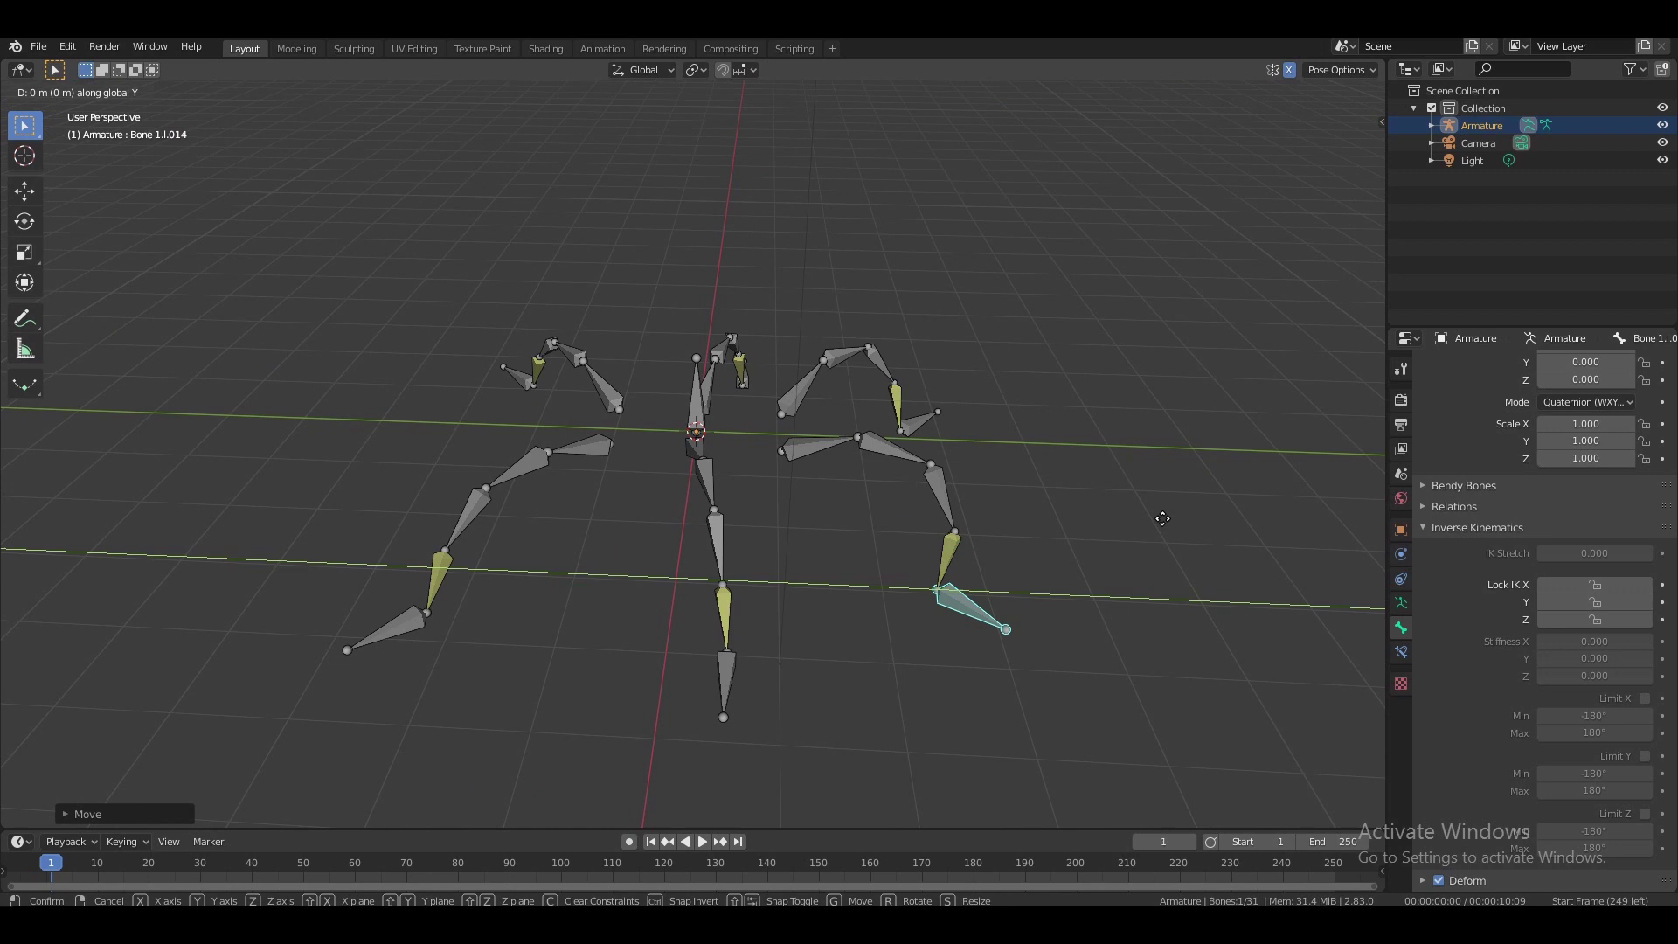
{"action": "key", "text": "x"}
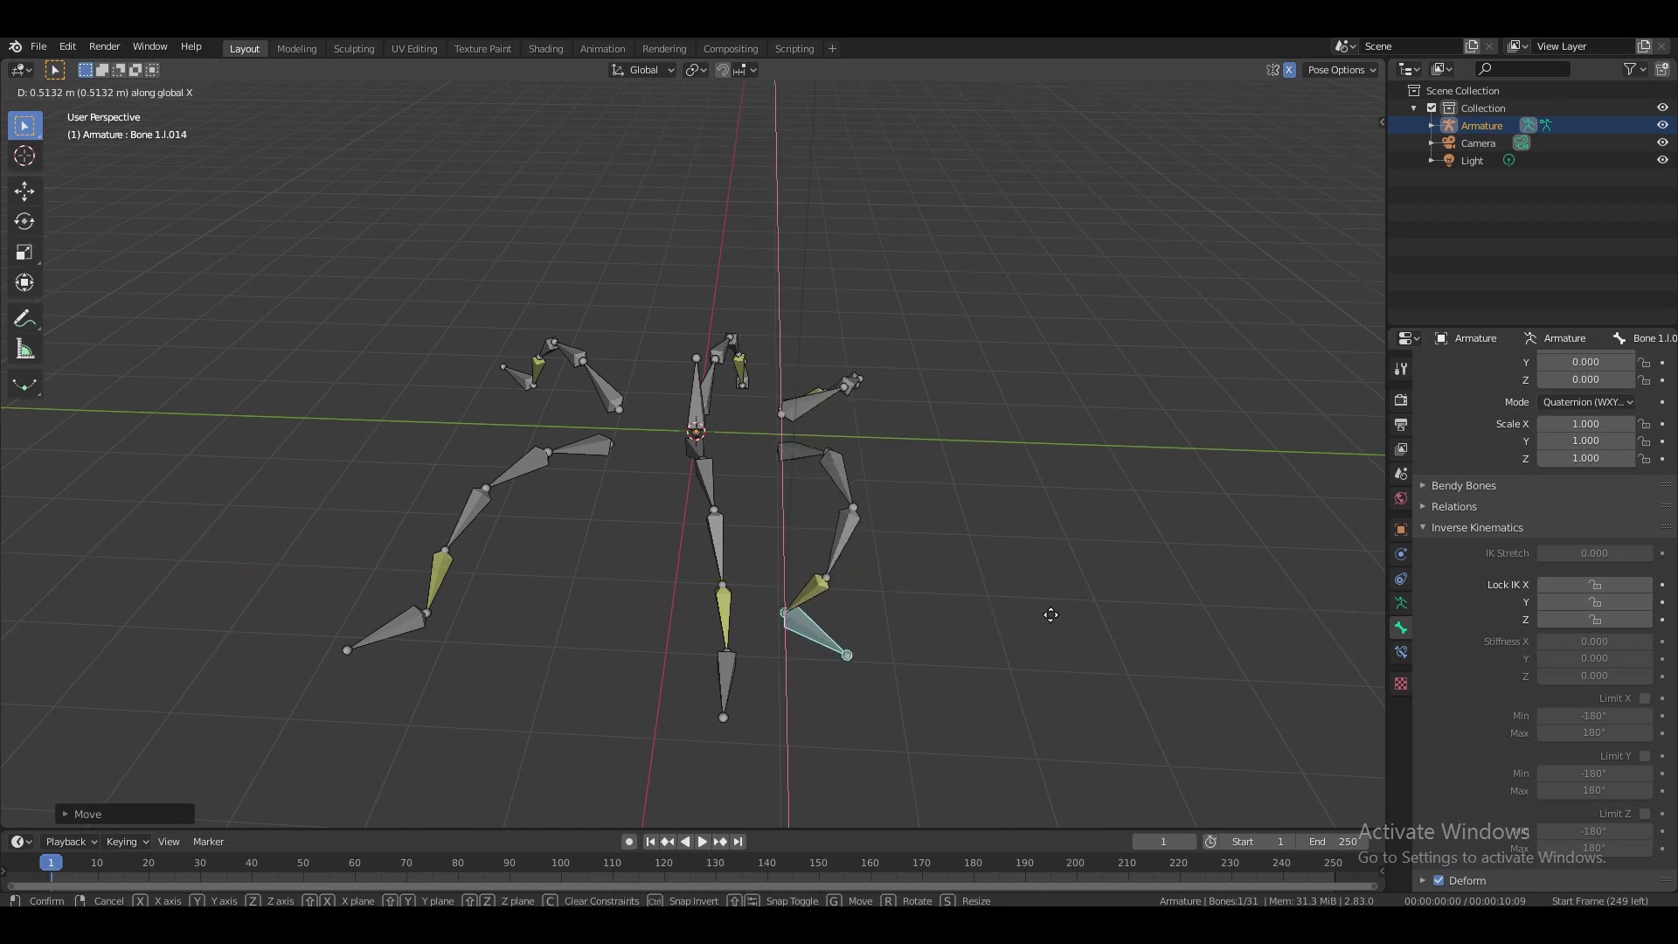
{"action": "left_click", "coordinate": [1050, 610]}
- Try the IK X lock on Bone 1.l.013, Bone 1.l.012 and Bone 1.l.011, then lock IK Y instead alongside Z
{"action": "left_click", "coordinate": [813, 592]}
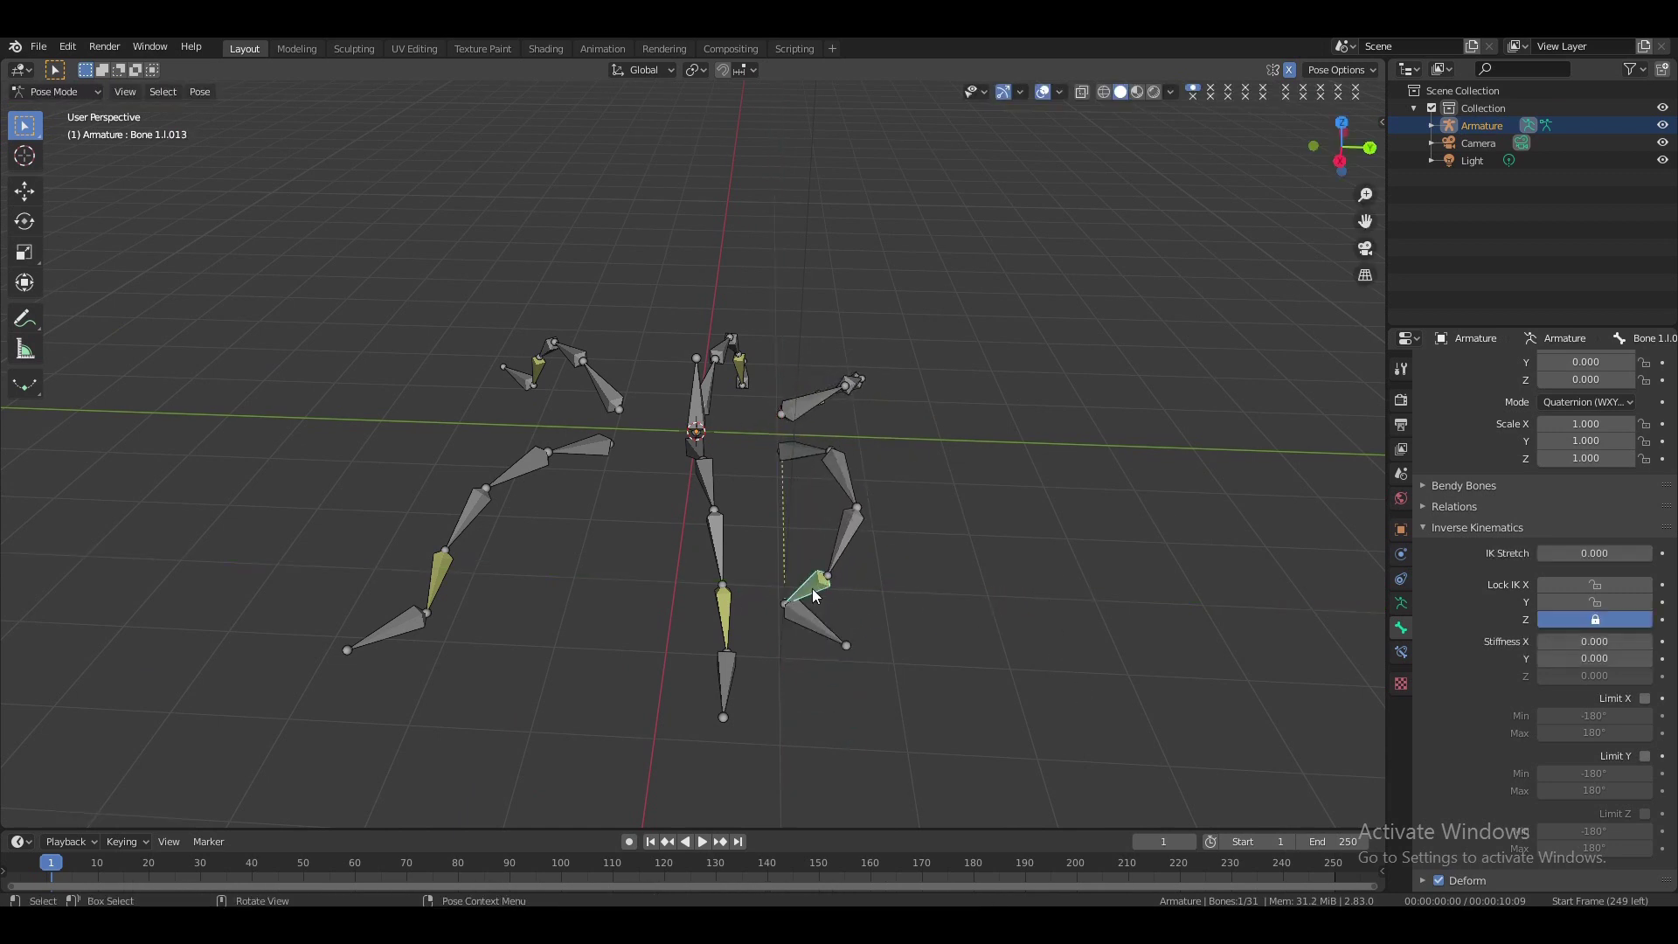
{"action": "left_click", "coordinate": [849, 533], "text": "shift"}
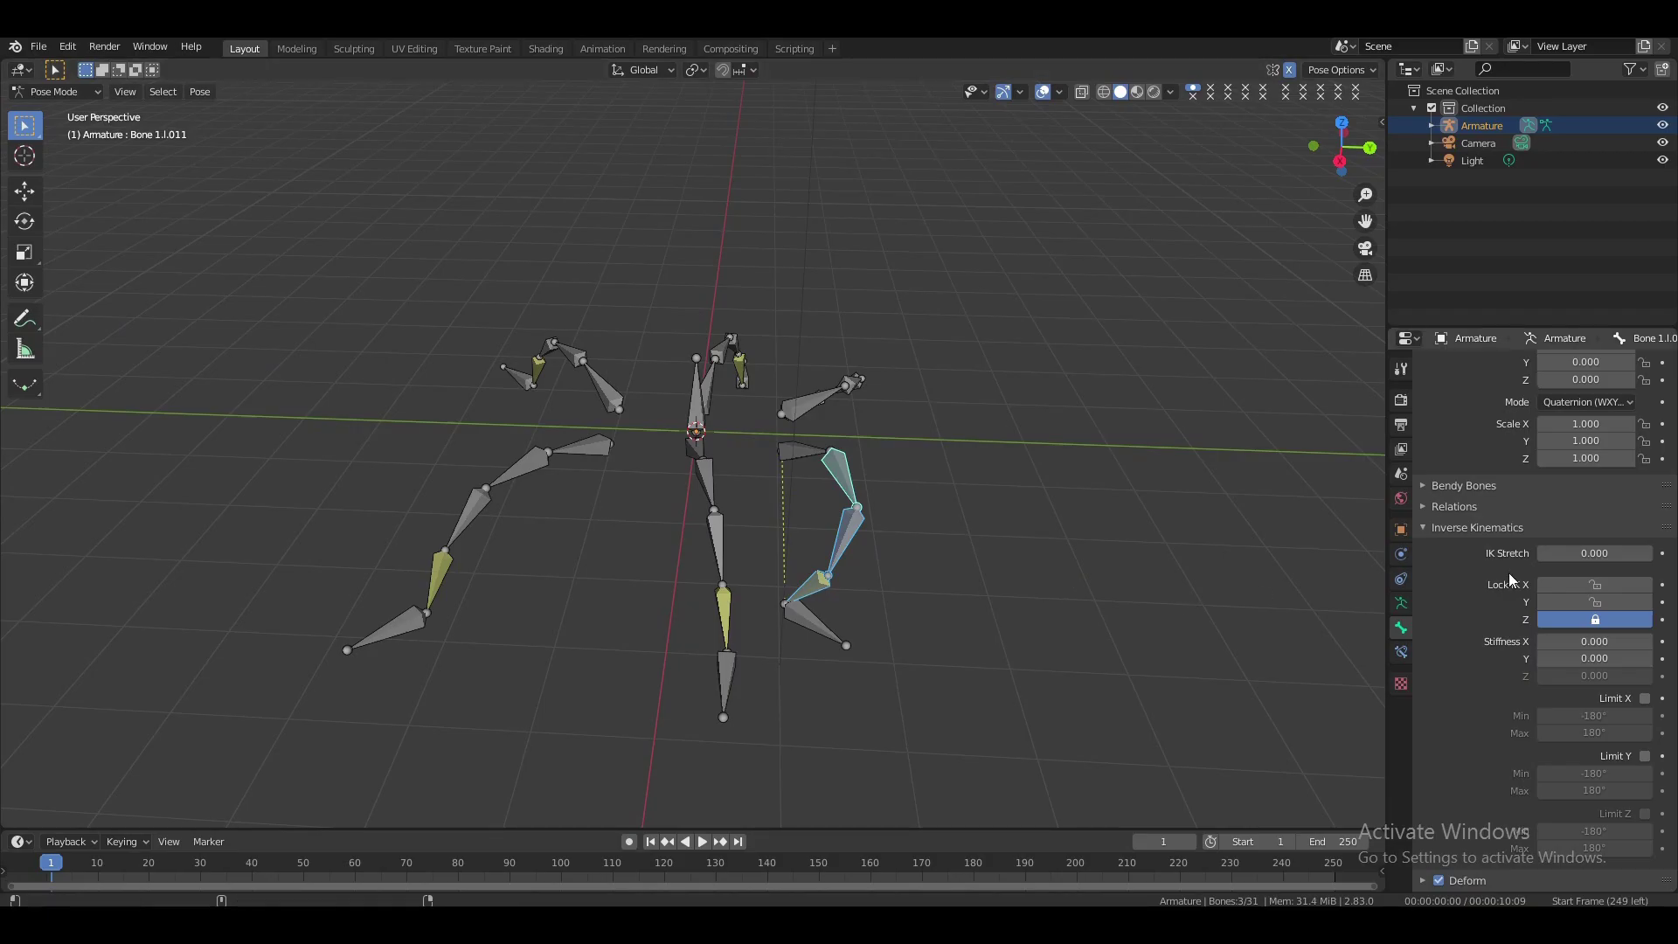
{"action": "left_click", "coordinate": [1581, 584]}
{"action": "left_click", "coordinate": [1580, 584]}
{"action": "left_click", "coordinate": [1583, 597]}
{"action": "left_click", "coordinate": [1582, 596]}
{"action": "left_click", "coordinate": [1582, 596]}
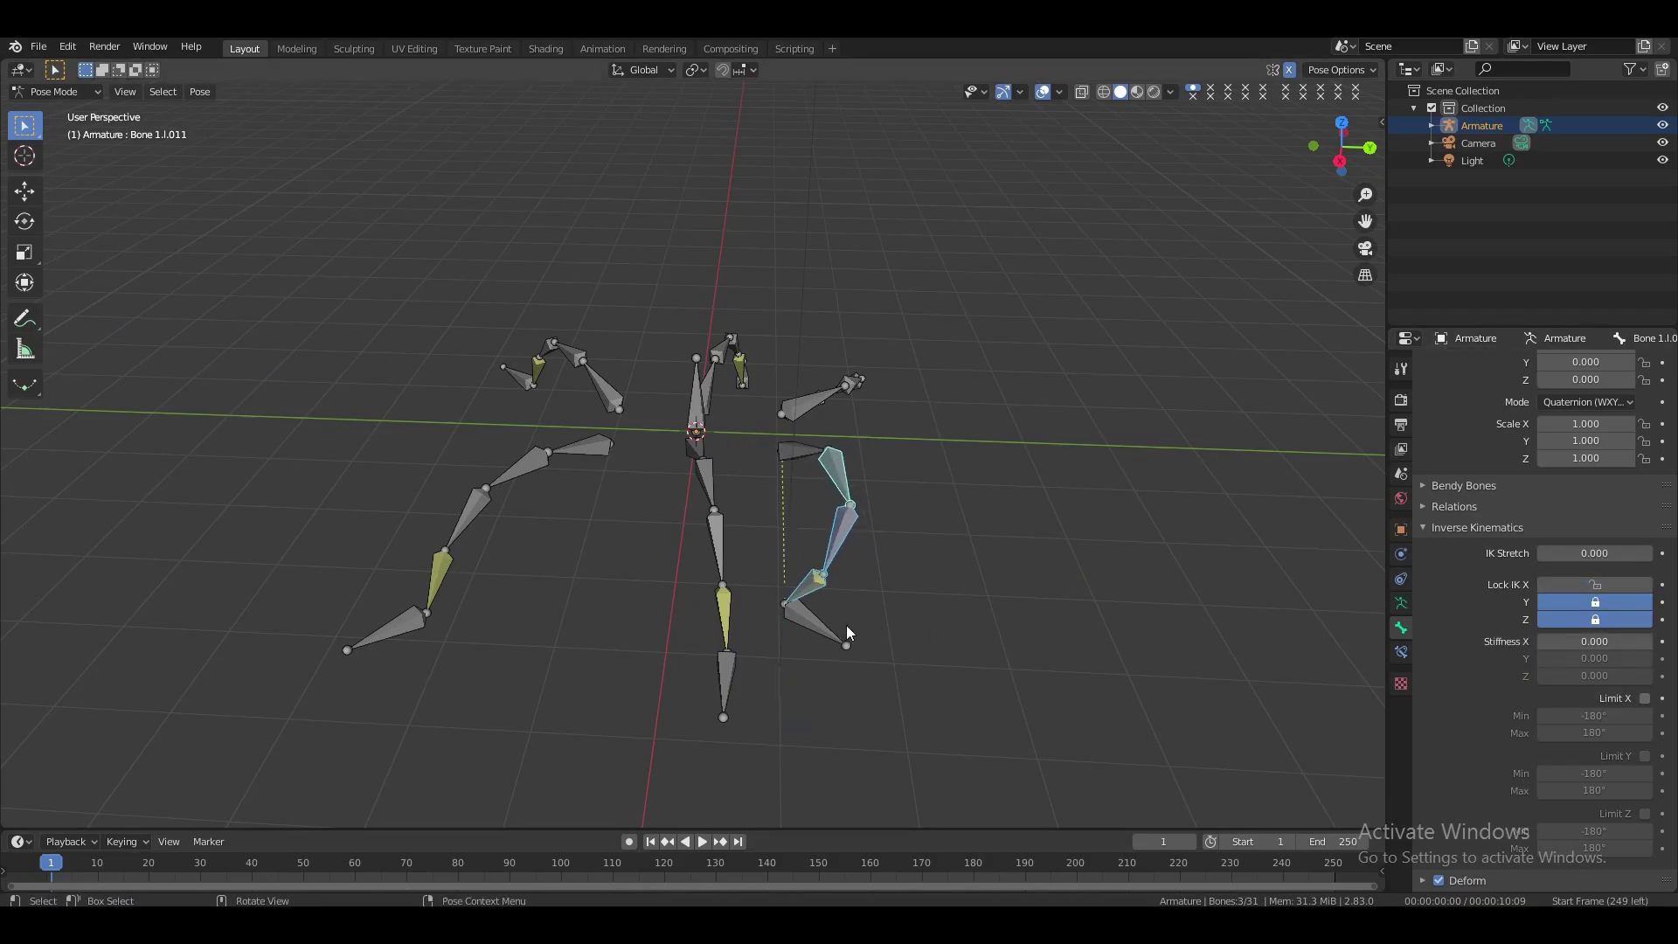
- Move the tip bone Bone 1.l.014 about 1.38 m along global Y to spread the pair of legs outward
{"action": "left_click", "coordinate": [813, 625]}
{"action": "key", "text": "g"}
{"action": "key", "text": "y"}
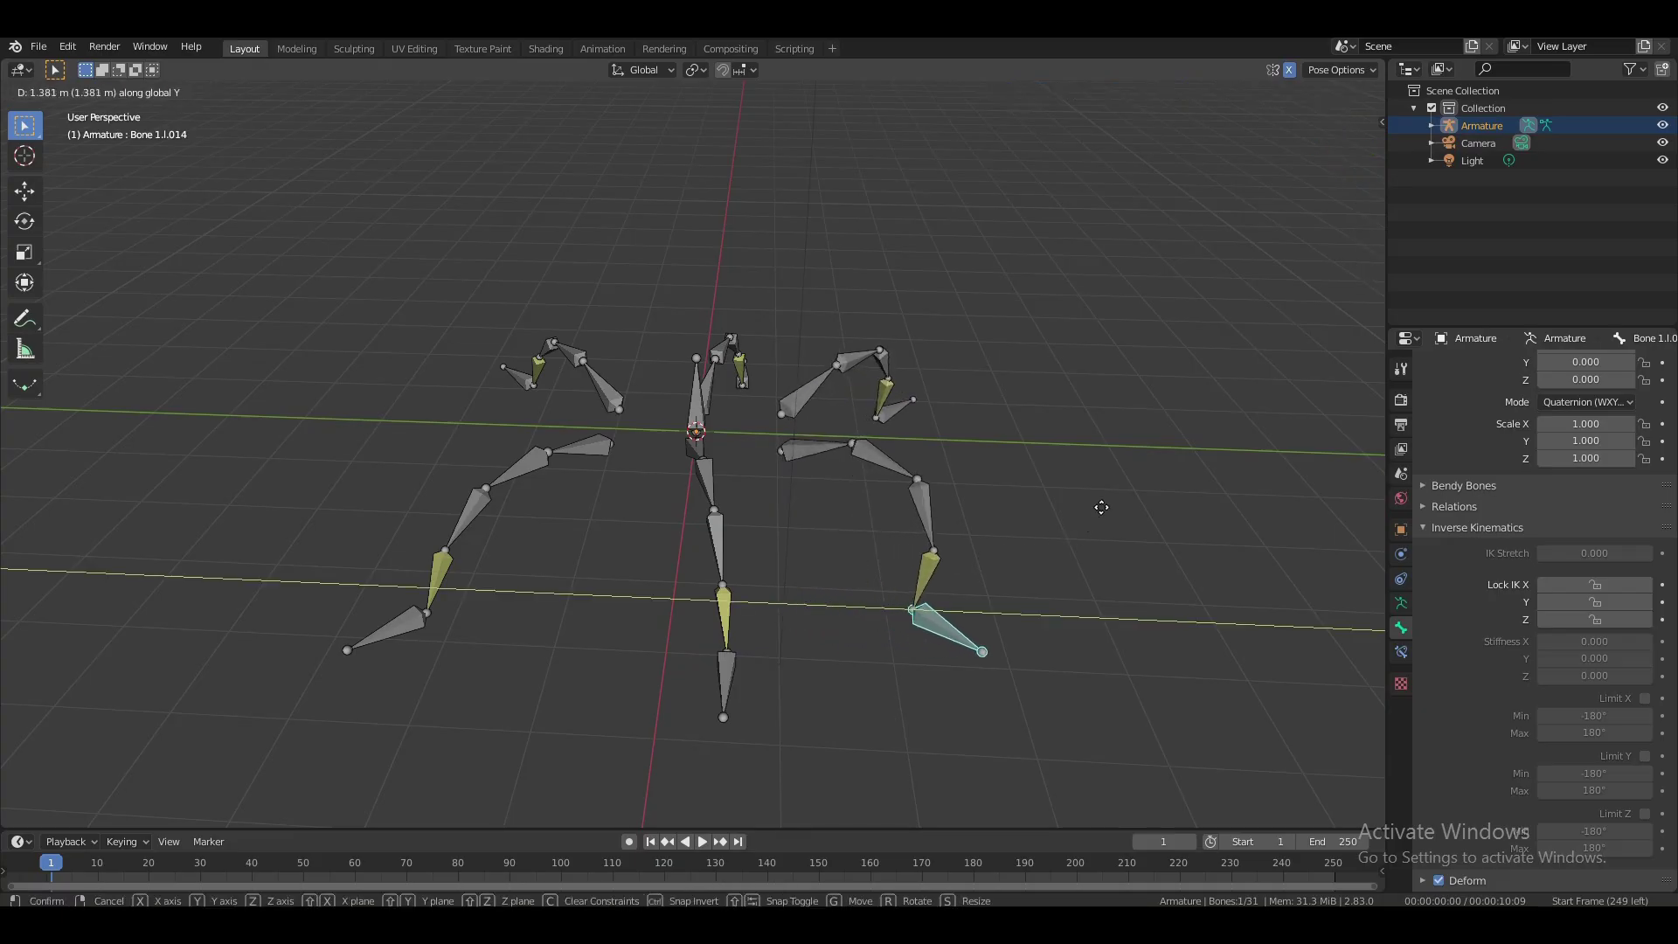
{"action": "left_click", "coordinate": [1101, 506]}
- Lock IK Y and Z on the mirrored leg's bones Bone 1.r.013, Bone 1.r.012 and Bone 1.r.011
{"action": "left_click_drag", "start_coordinate": [1364, 142], "coordinate": [1327, 142]}
{"action": "left_click", "coordinate": [935, 449]}
{"action": "left_click", "coordinate": [972, 472]}
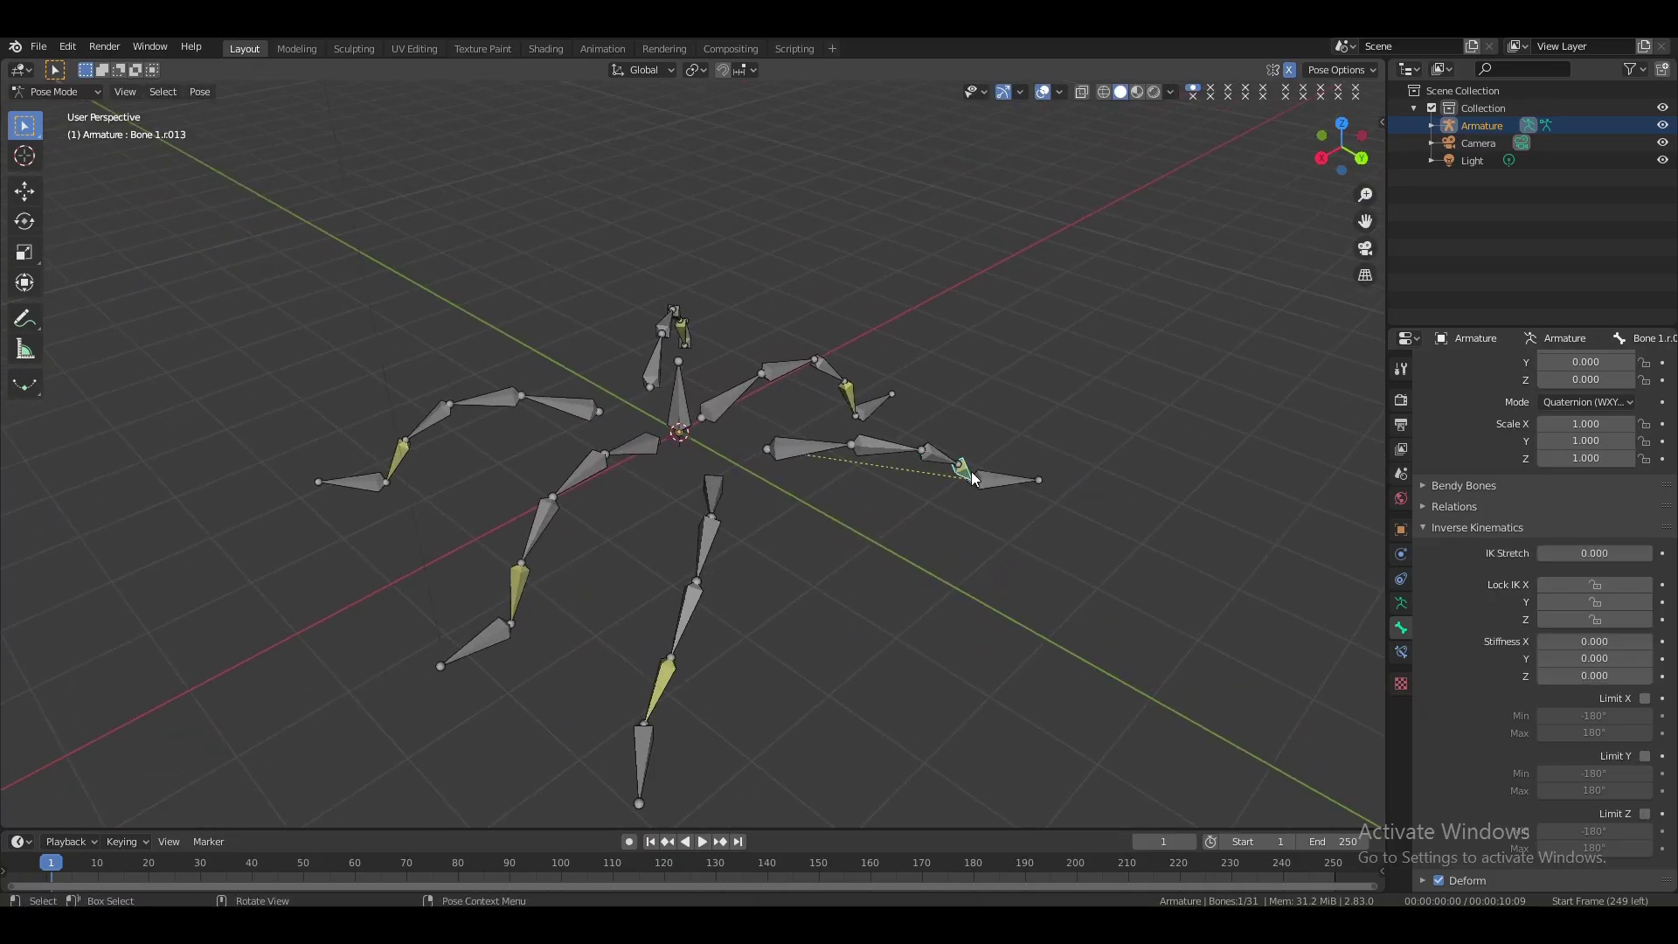
{"action": "left_click", "coordinate": [883, 448], "text": "shift"}
{"action": "left_click_drag", "start_coordinate": [1595, 602], "coordinate": [1595, 618]}
- Adjust the pose of the last pair of legs by moving the tip bone Bone 1.l.014 along global X and Y
{"action": "left_click", "coordinate": [651, 750]}
{"action": "key", "text": "g"}
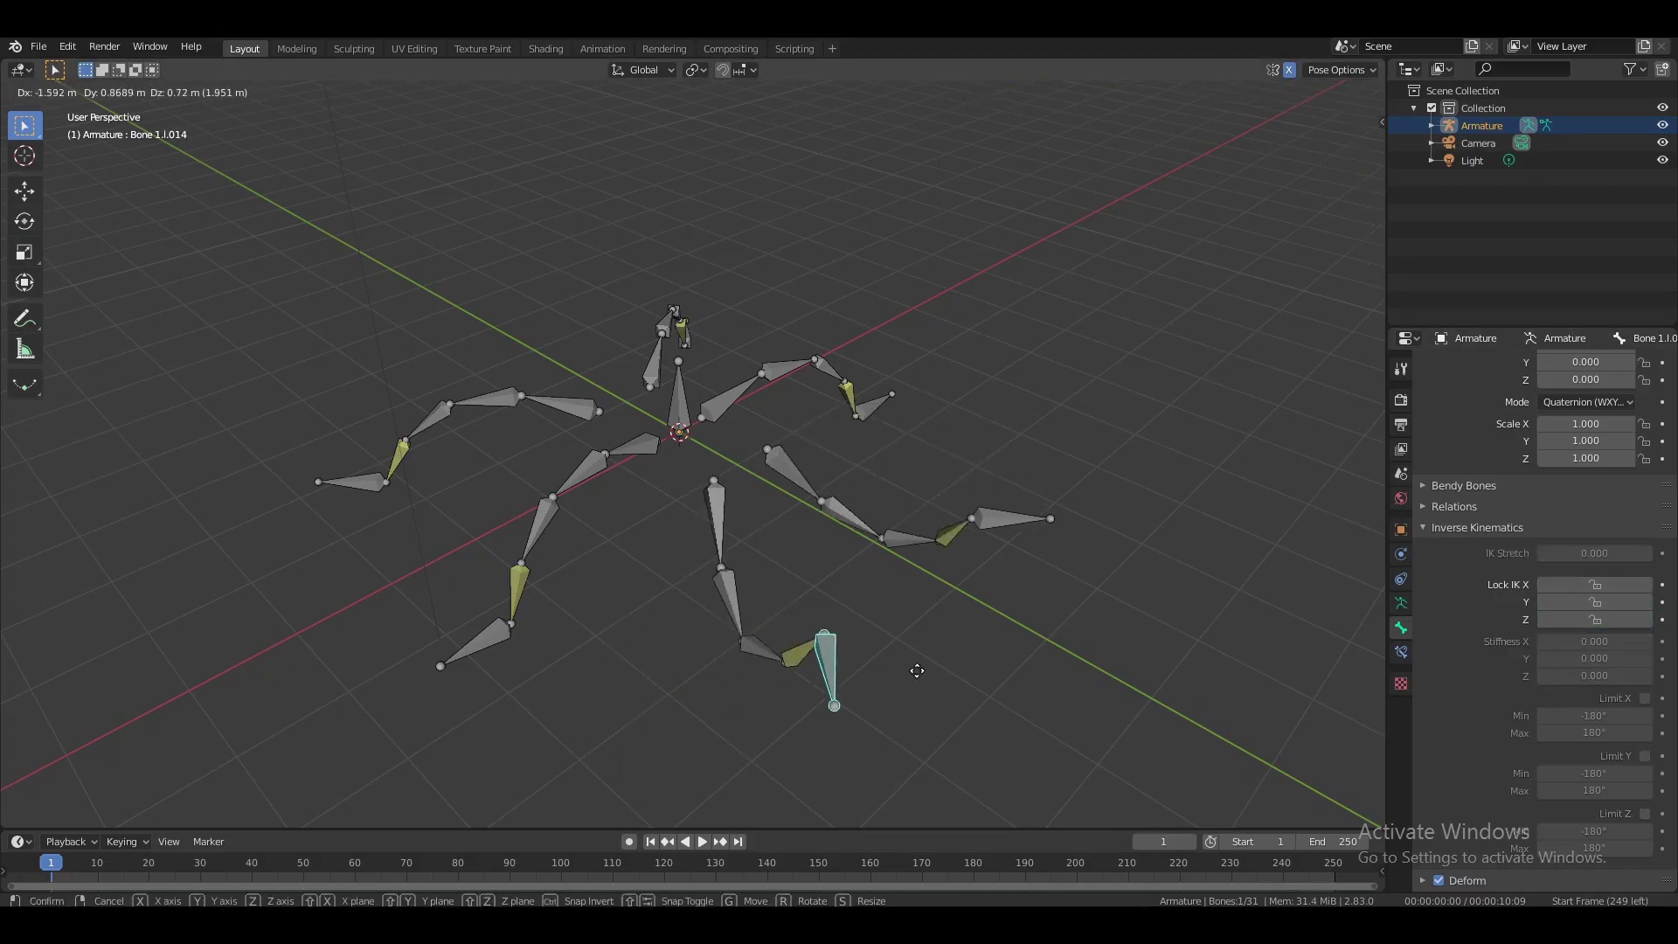
{"action": "key", "text": "x"}
{"action": "left_click", "coordinate": [881, 644]}
{"action": "key", "text": "g"}
{"action": "key", "text": "y"}
{"action": "left_click", "coordinate": [867, 654]}
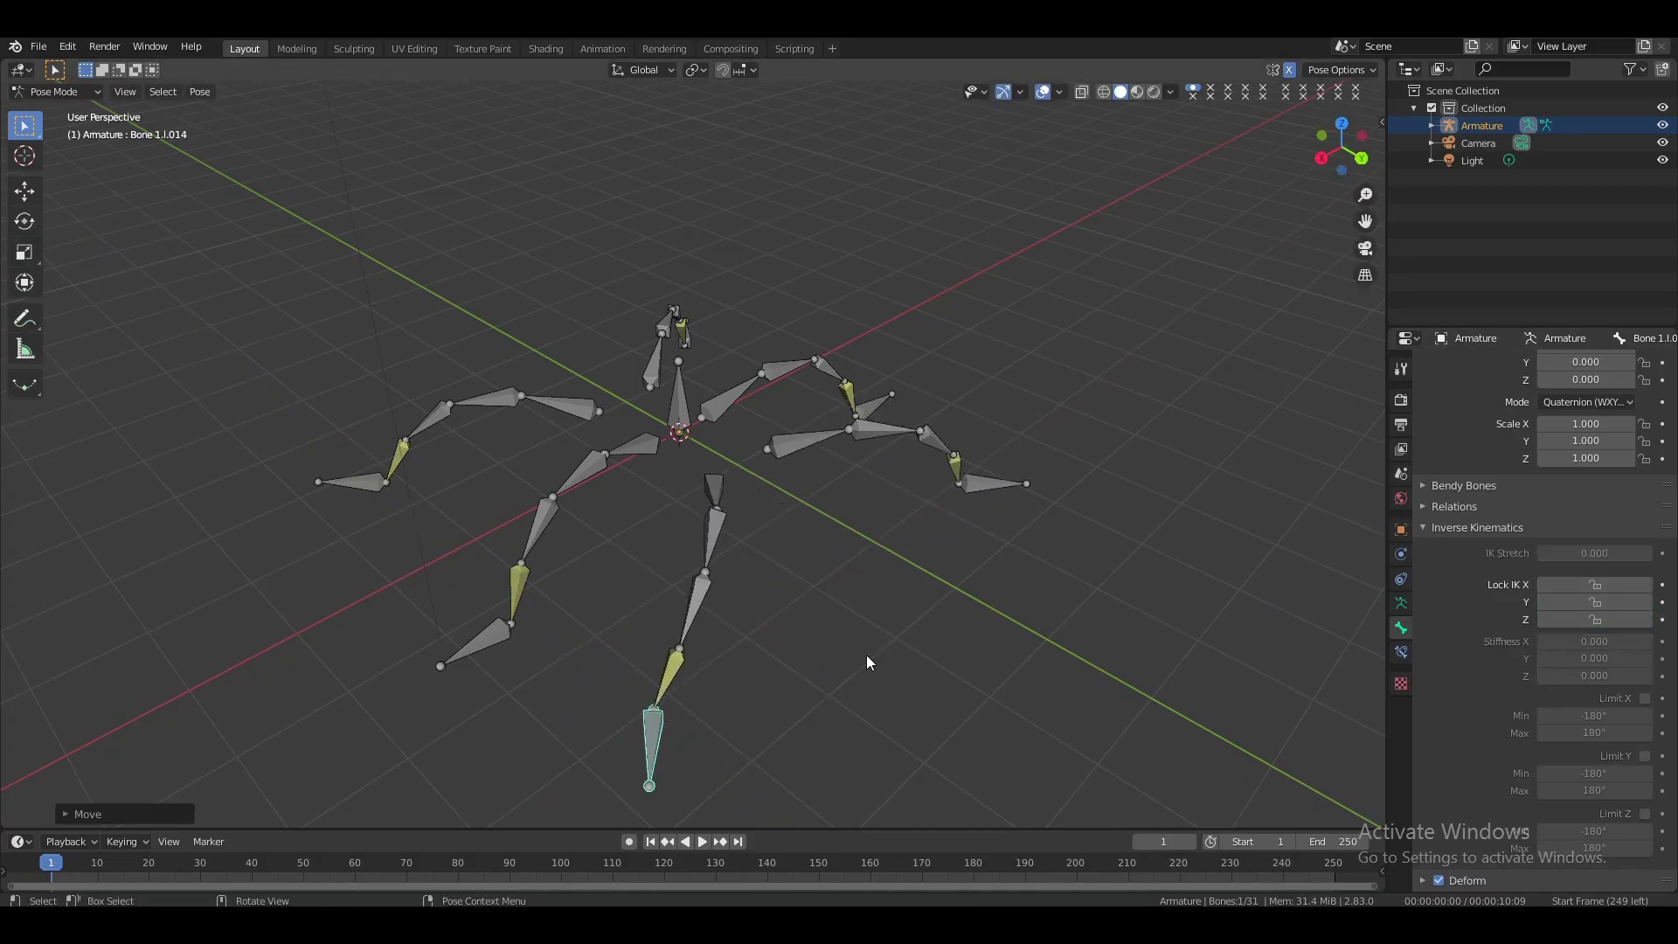
- Move the central body bone upward to test how all six planted legs follow
{"action": "key", "text": "KP_1"}
{"action": "key", "text": "KP_7"}
{"action": "left_click_drag", "start_coordinate": [1342, 140], "coordinate": [1338, 150]}
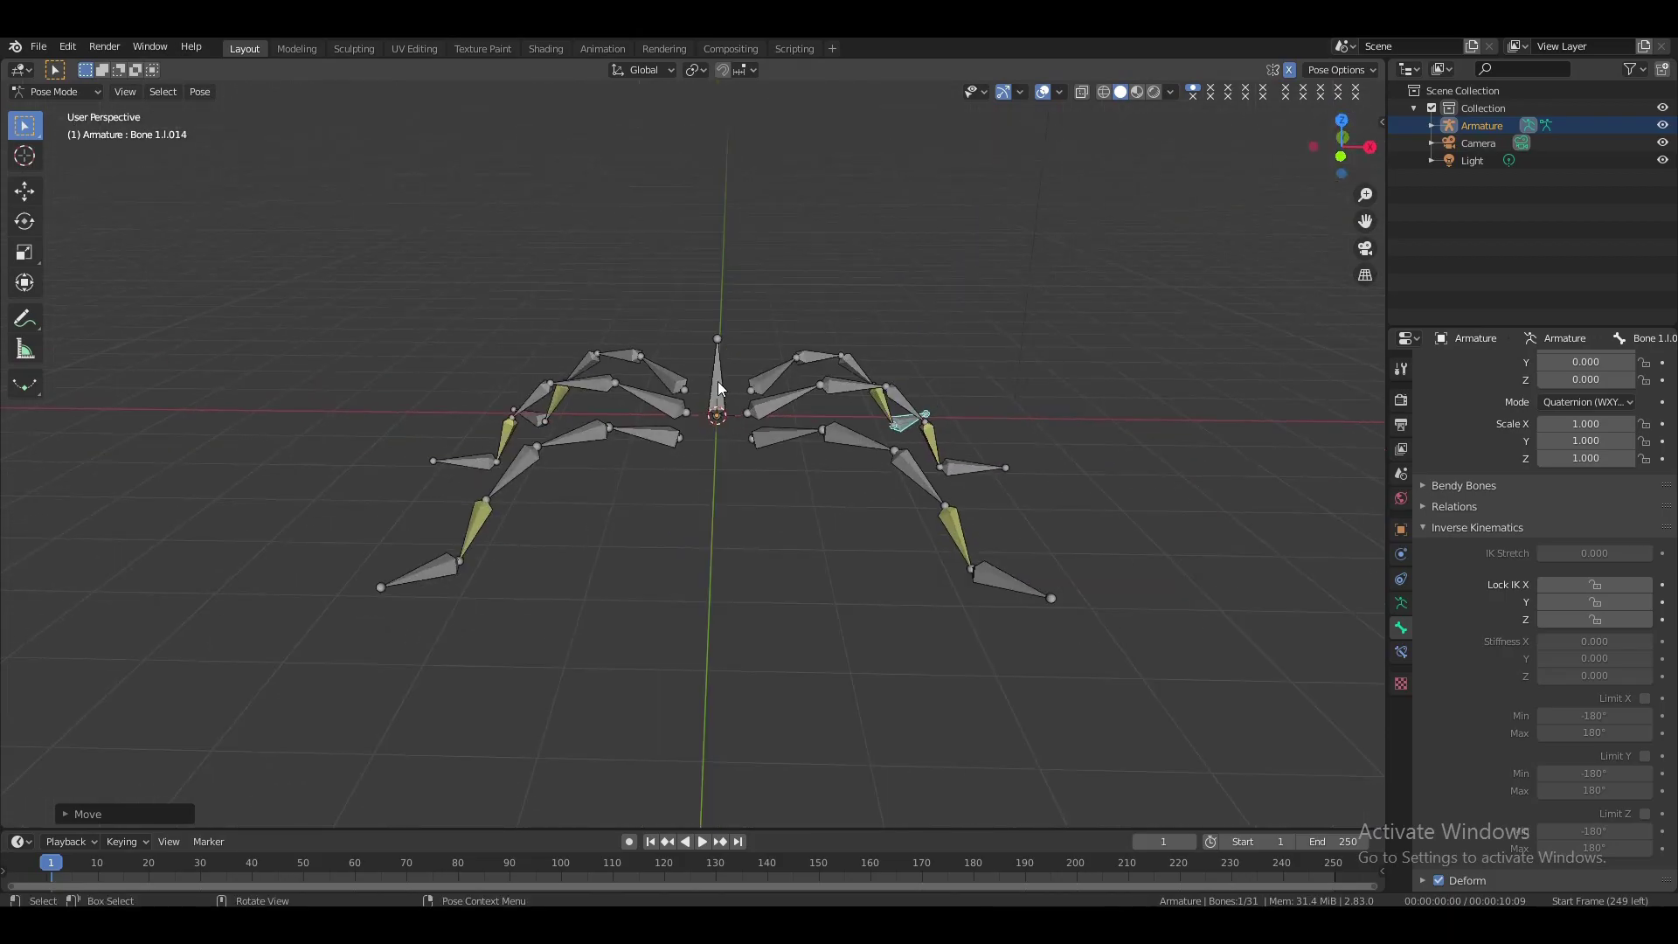
{"action": "key", "text": "g"}
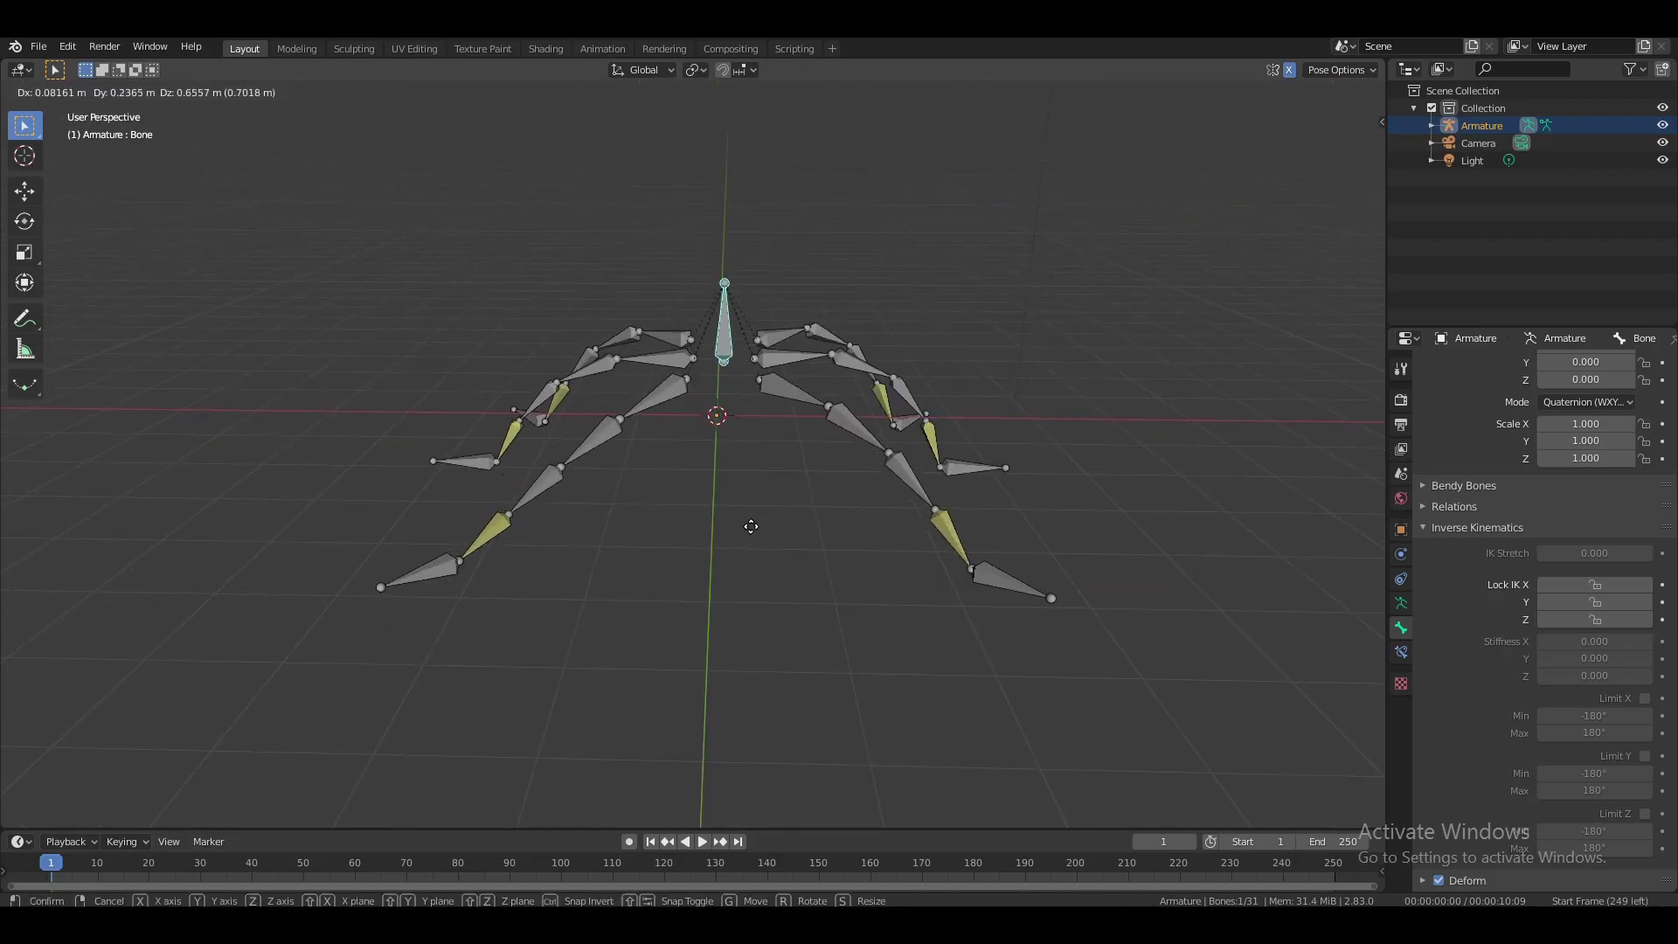